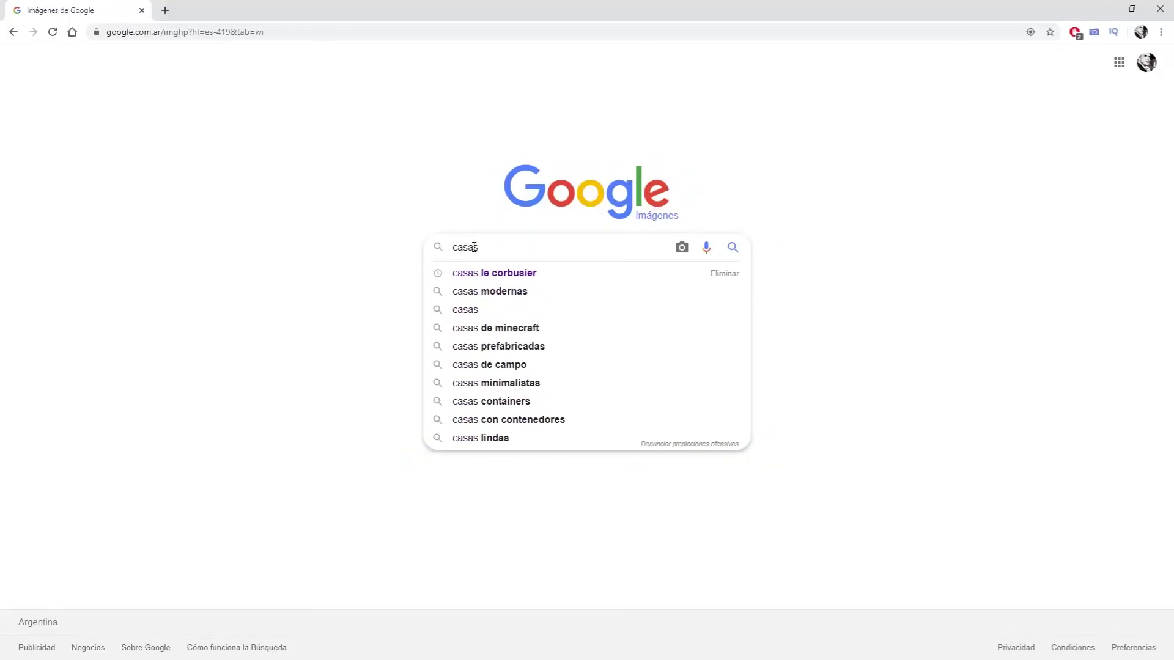
# Step: Type 'casas faciles para modelar' into the Google Images search box
pyautogui.write('faciles ')
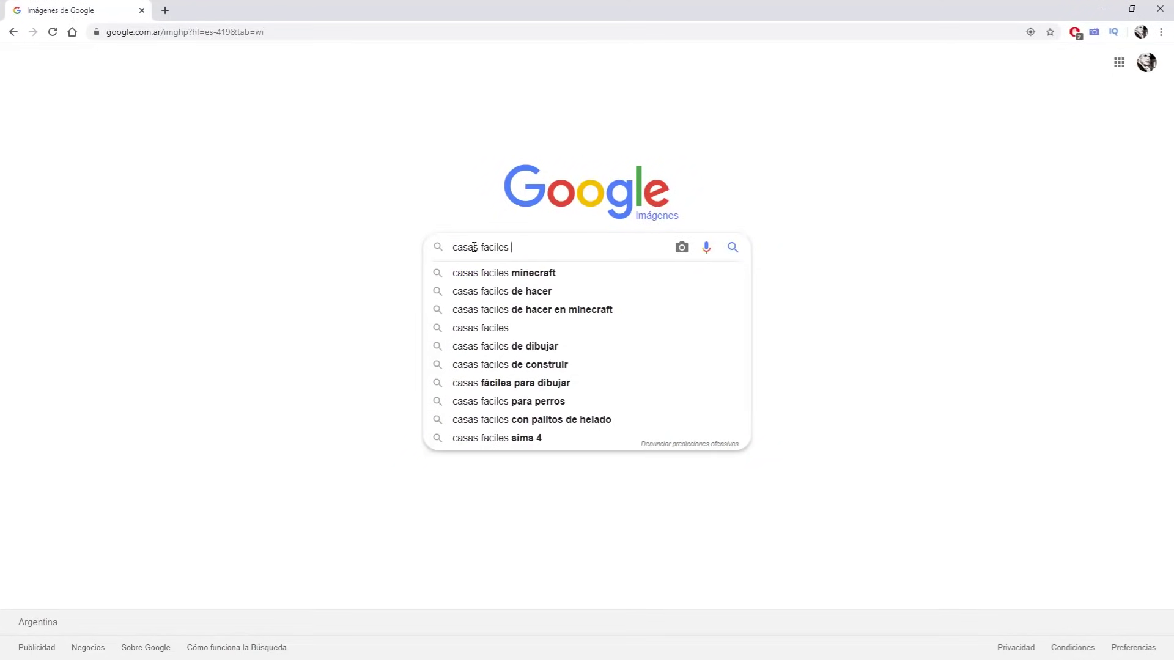
pyautogui.write('para modelar en 3d')
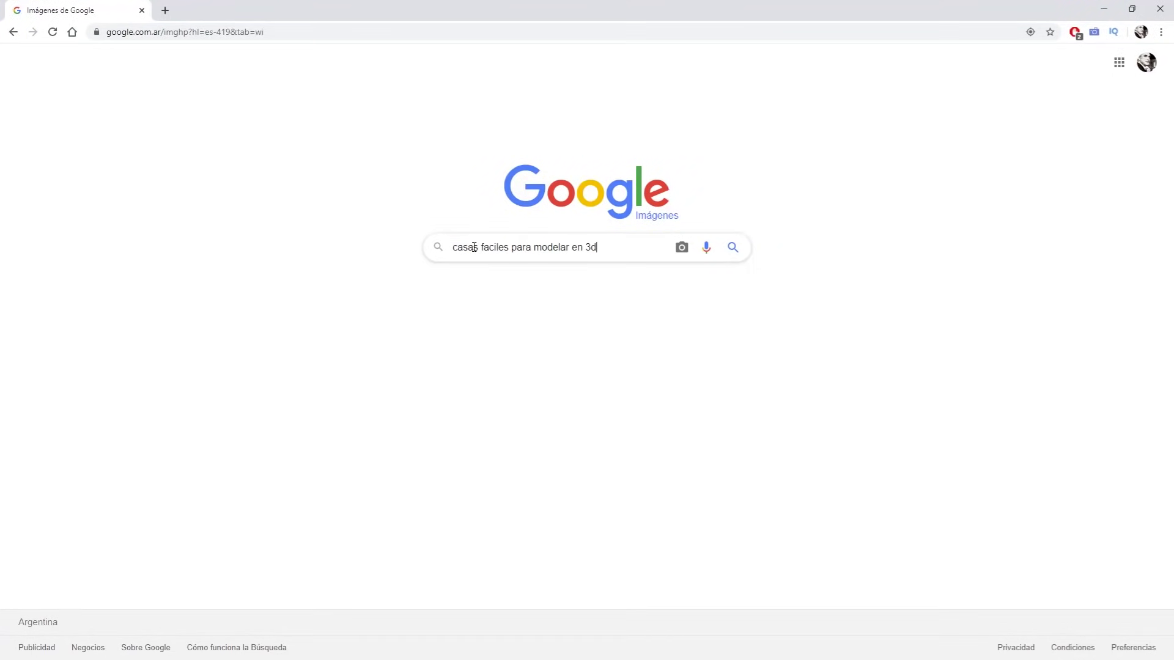
# Step: Run the search and download 'Le Corbusier - Casa Citroham - planos.dwg' from the Arquilove page
pyautogui.press('Return')
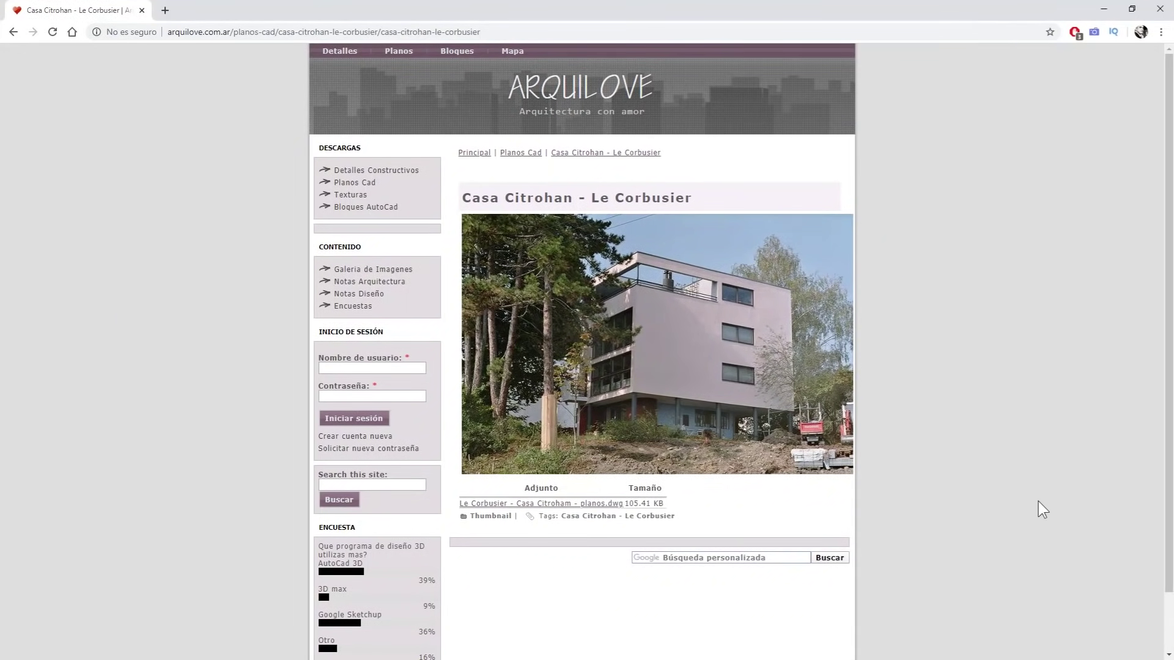
pyautogui.click(477, 503)
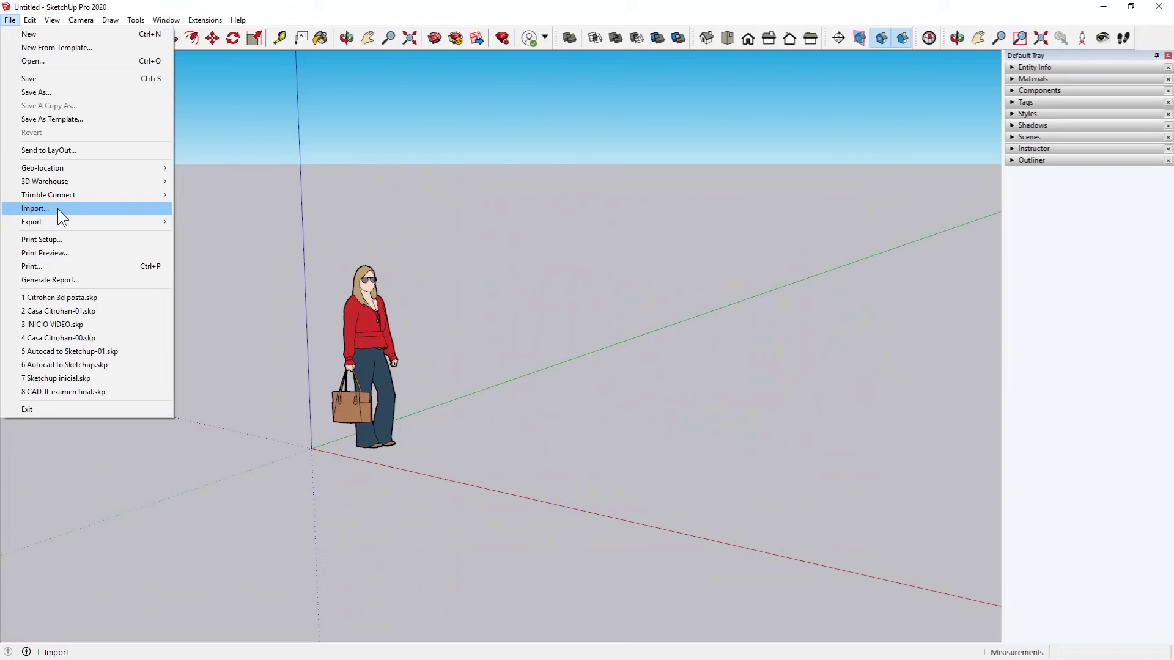
pyautogui.click(57, 208)
# Step: Finish importing the DWG plans and orbit to look down on them
pyautogui.click(714, 334)
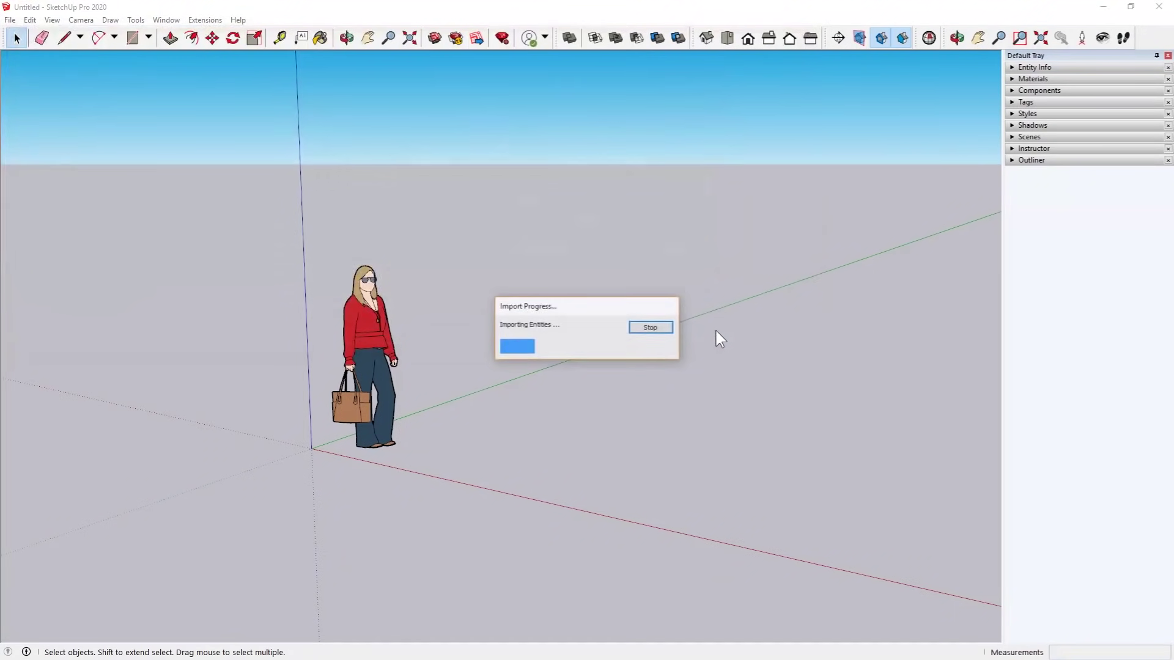
pyautogui.click(655, 426)
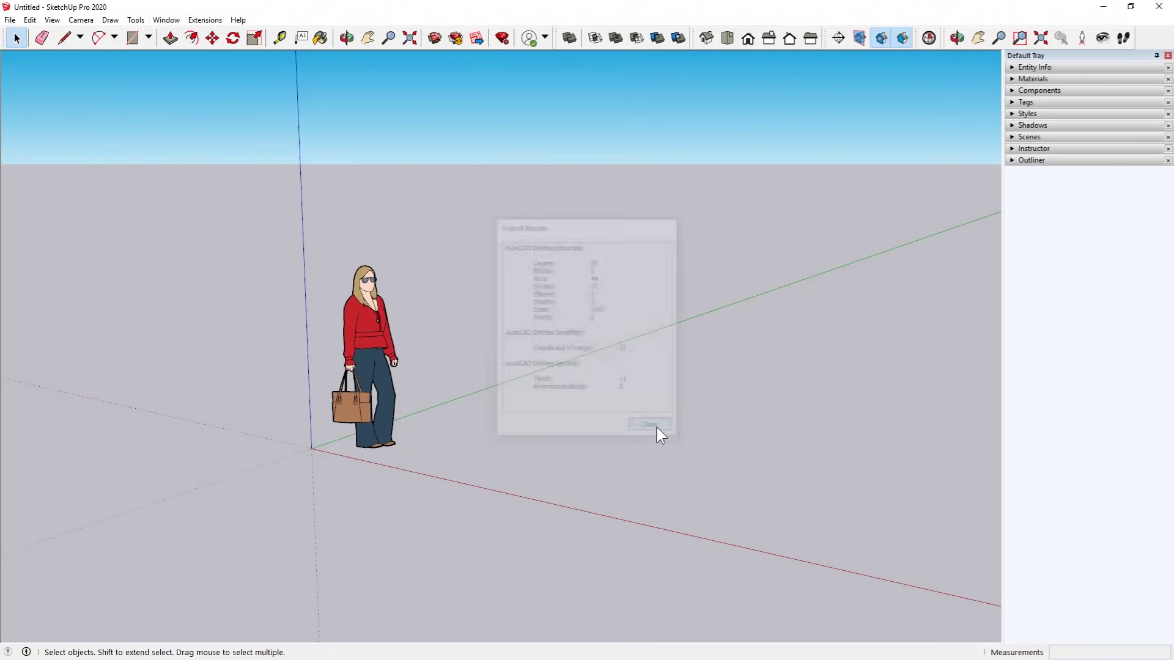
pyautogui.moveTo(413, 241); pyautogui.dragTo(467, 420, button='middle')
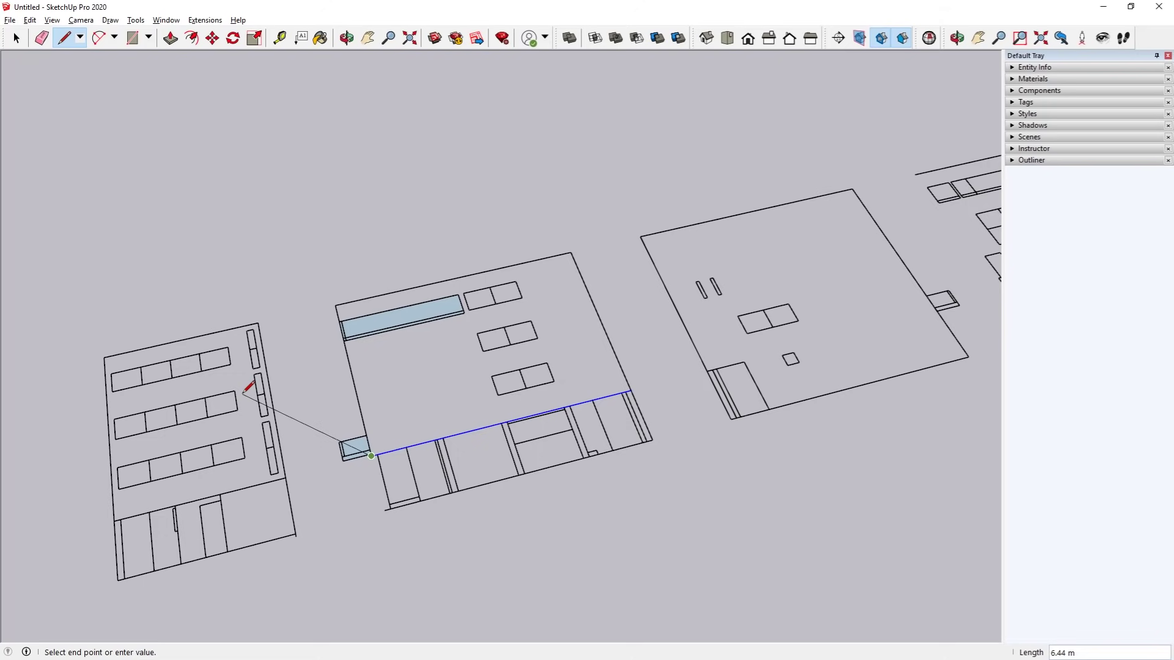
# Step: Try the Rectangle, Select and Push/Pull tools on the imported plans
pyautogui.press('r')
pyautogui.click(371, 455)
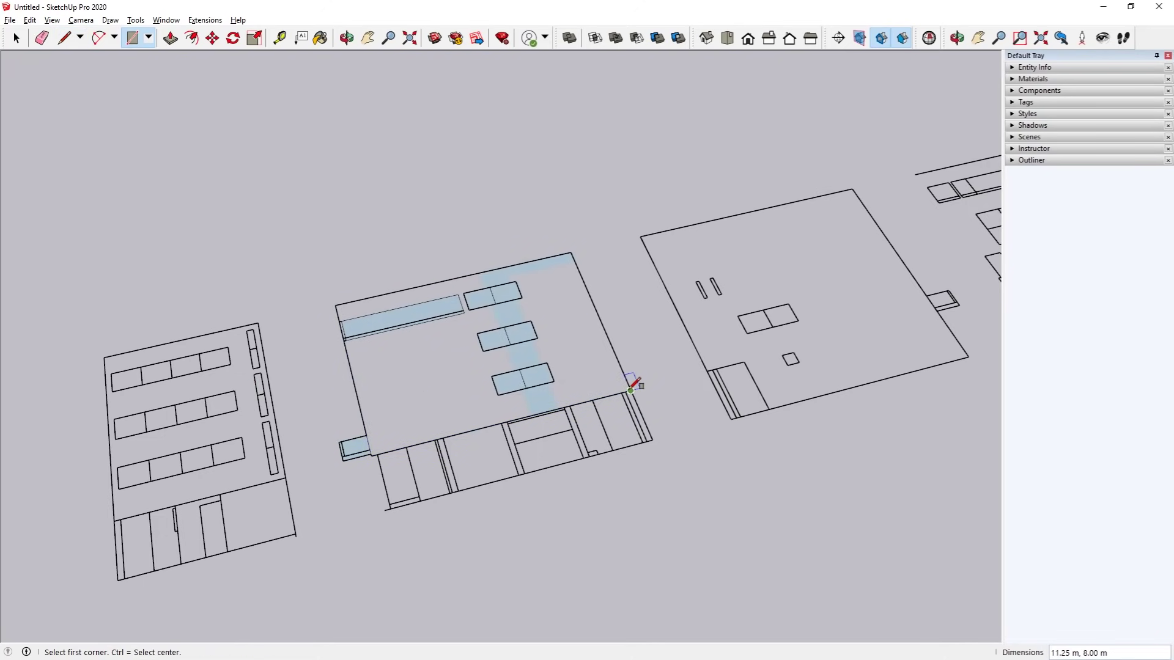
pyautogui.click(16, 42)
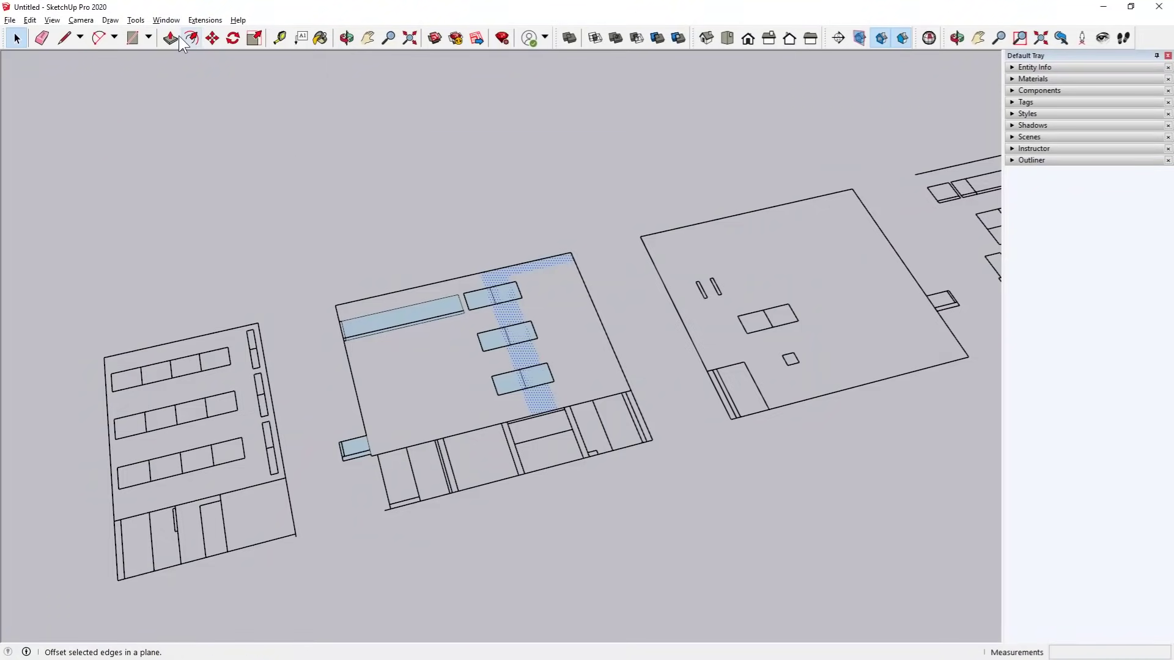
pyautogui.click(171, 38)
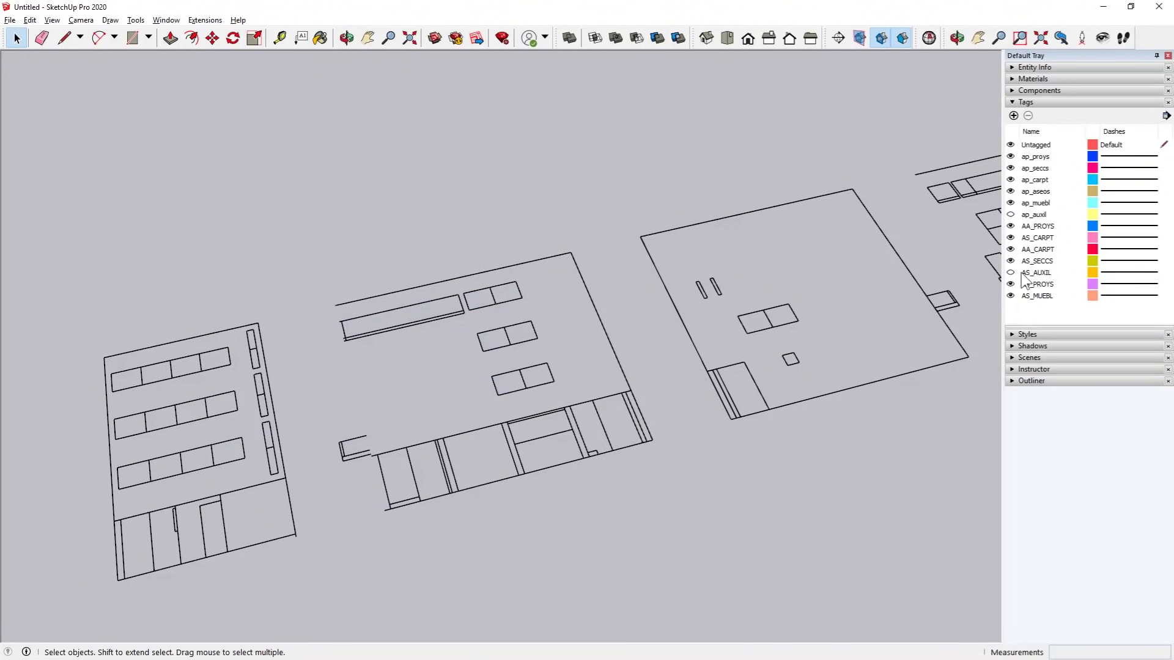
# Step: Turn on the ap_auxil tag and explode the imported plans component
pyautogui.click(1010, 215)
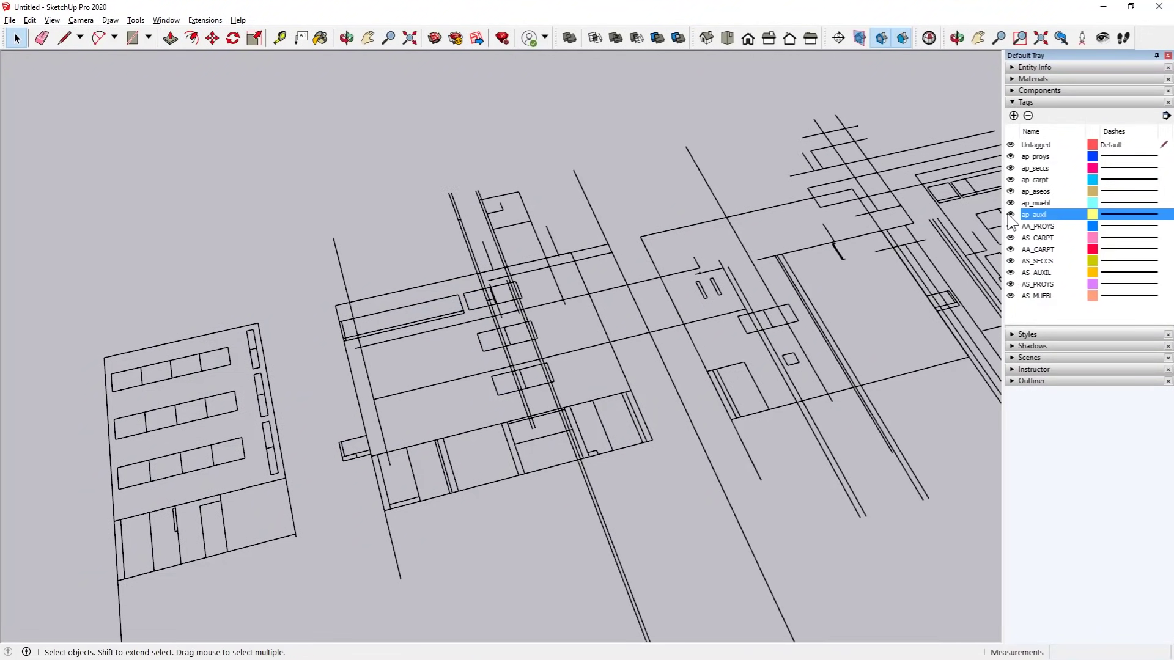
pyautogui.scroll(-5, 776, 323)
pyautogui.rightClick(499, 319)
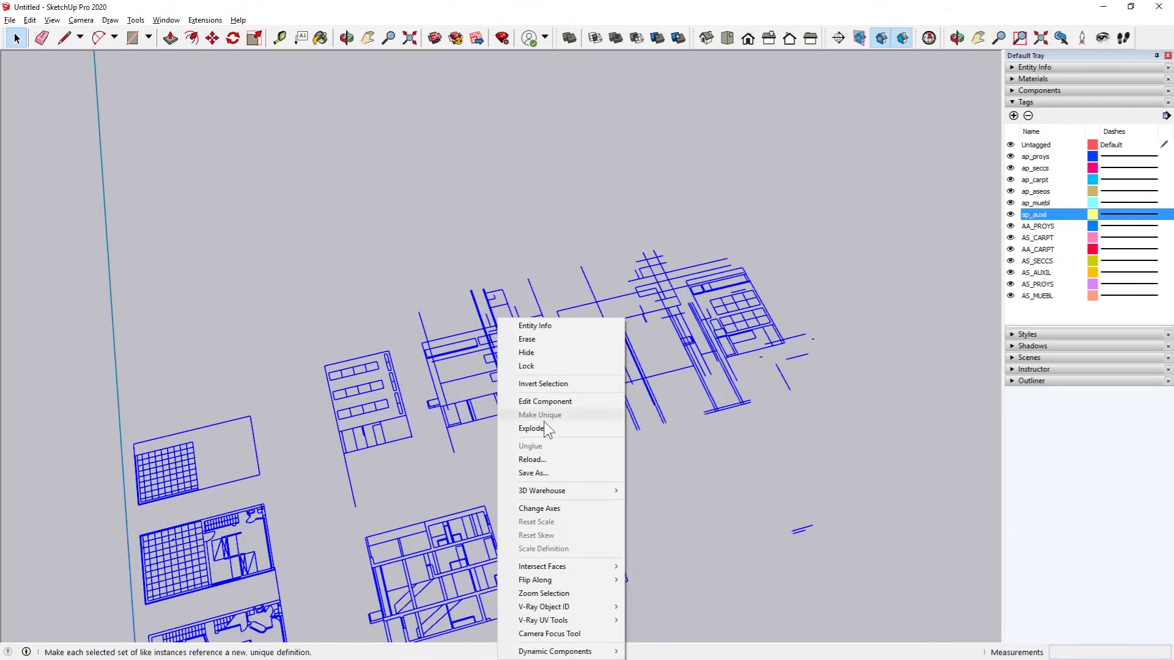
pyautogui.click(559, 428)
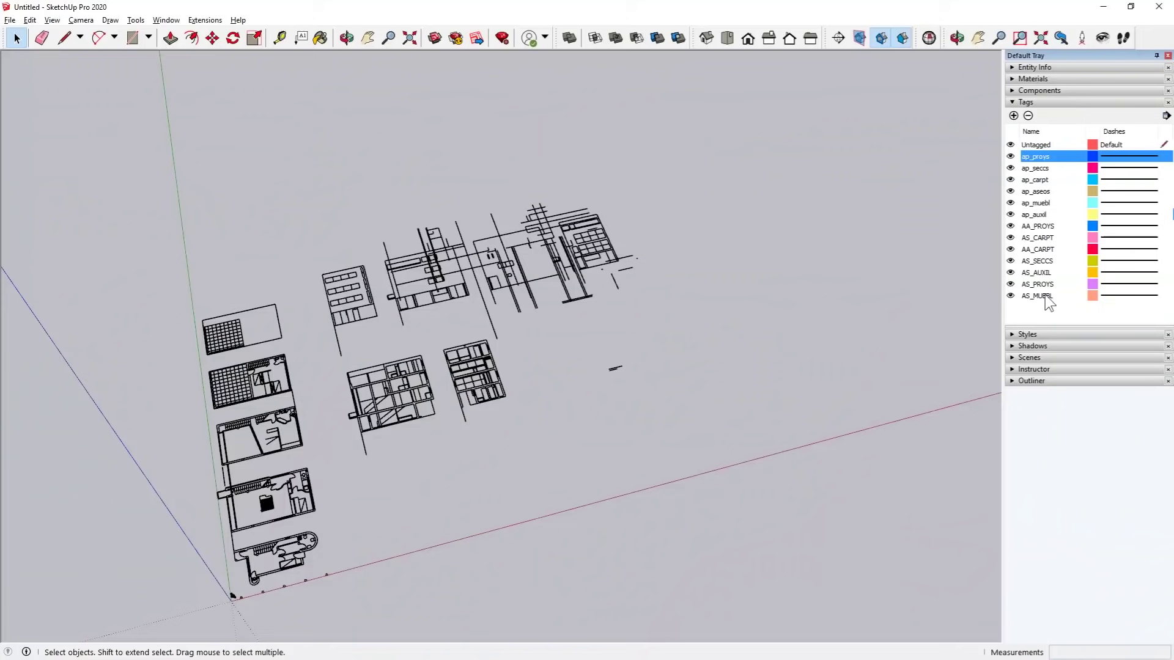
pyautogui.keyDown('shift'); pyautogui.click(1047, 296); pyautogui.keyUp('shift')
pyautogui.click(1010, 156)
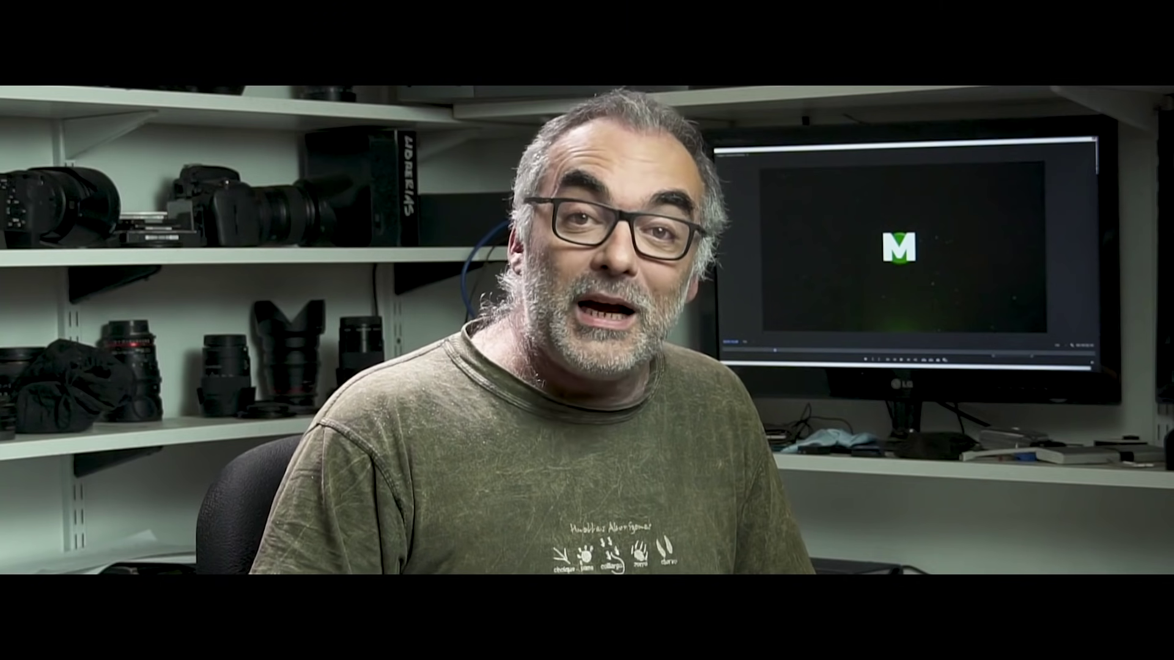
pyautogui.press('space')
pyautogui.scroll(-3, 252, 160)
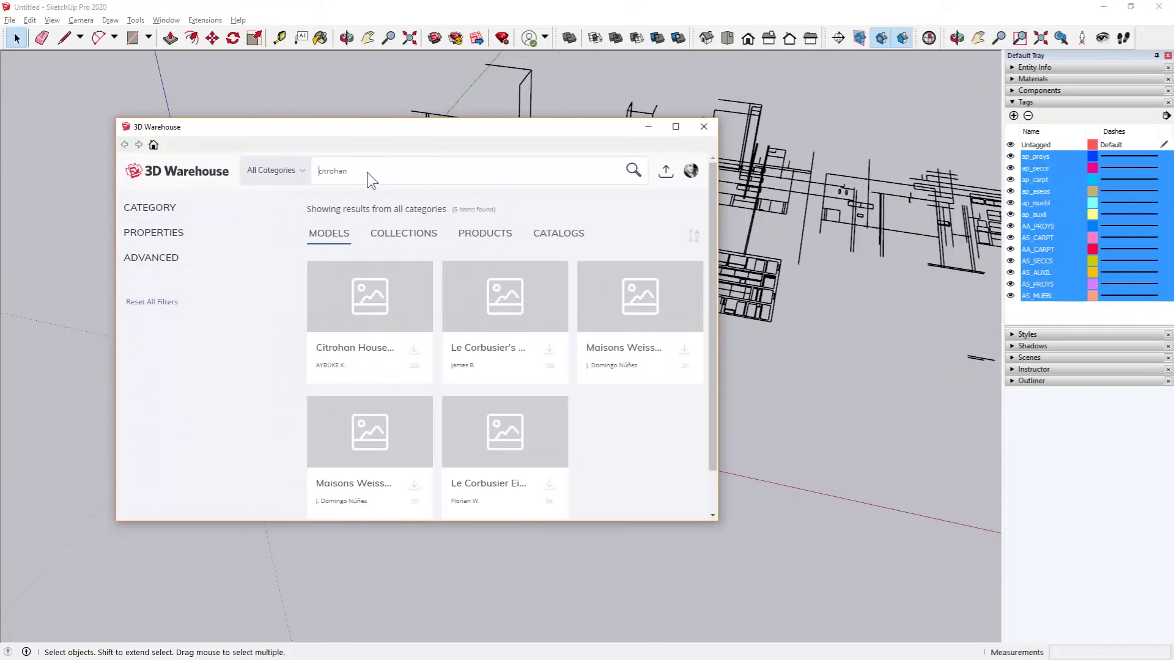
pyautogui.click(349, 311)
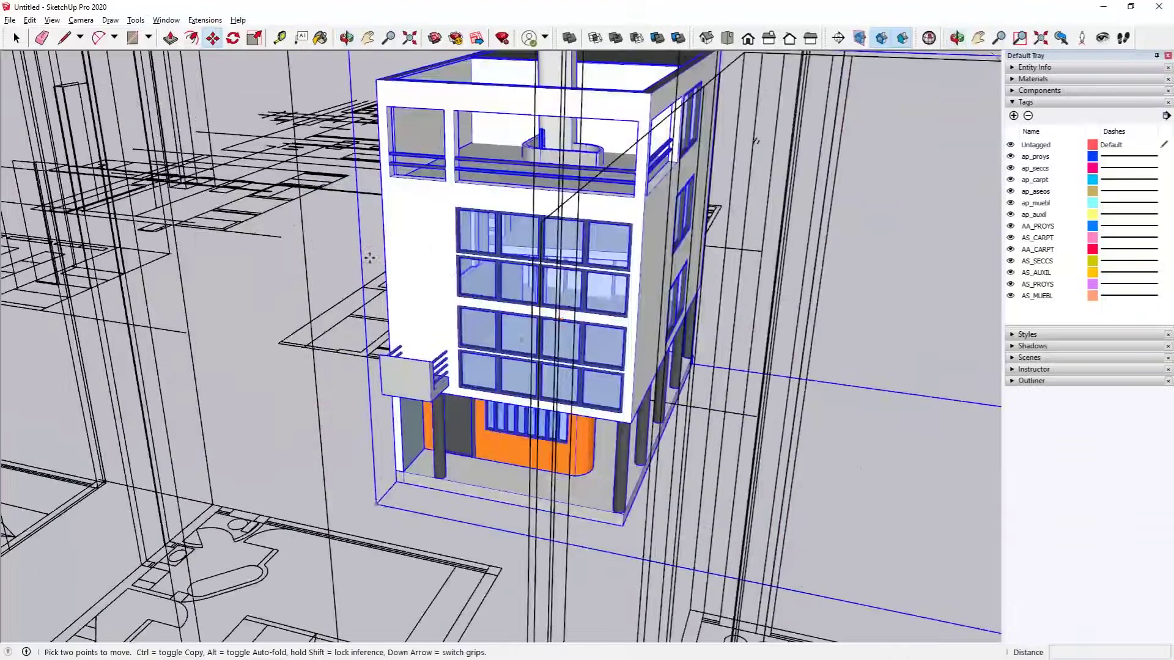
pyautogui.scroll(3, 573, 259)
# Step: Orbit around the building model
pyautogui.moveTo(573, 259); pyautogui.dragTo(152, 196)
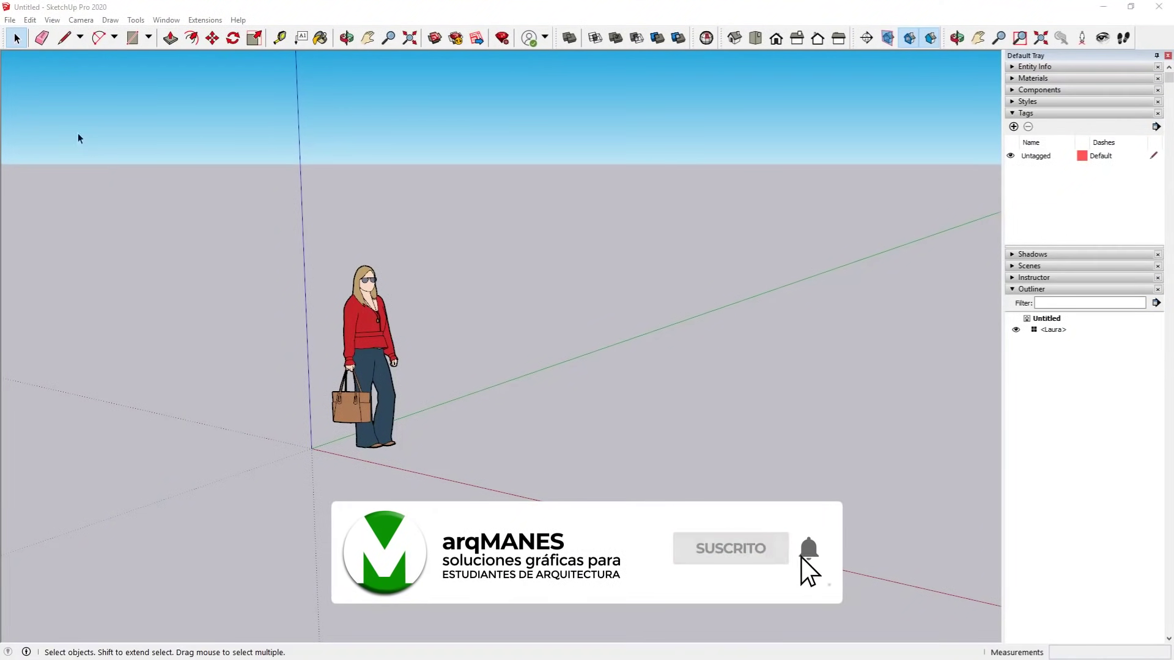
# Step: Import 'Le Corbusier - Casa Citroham - planos.dwg' from the 30--FILES folder
pyautogui.click(10, 19)
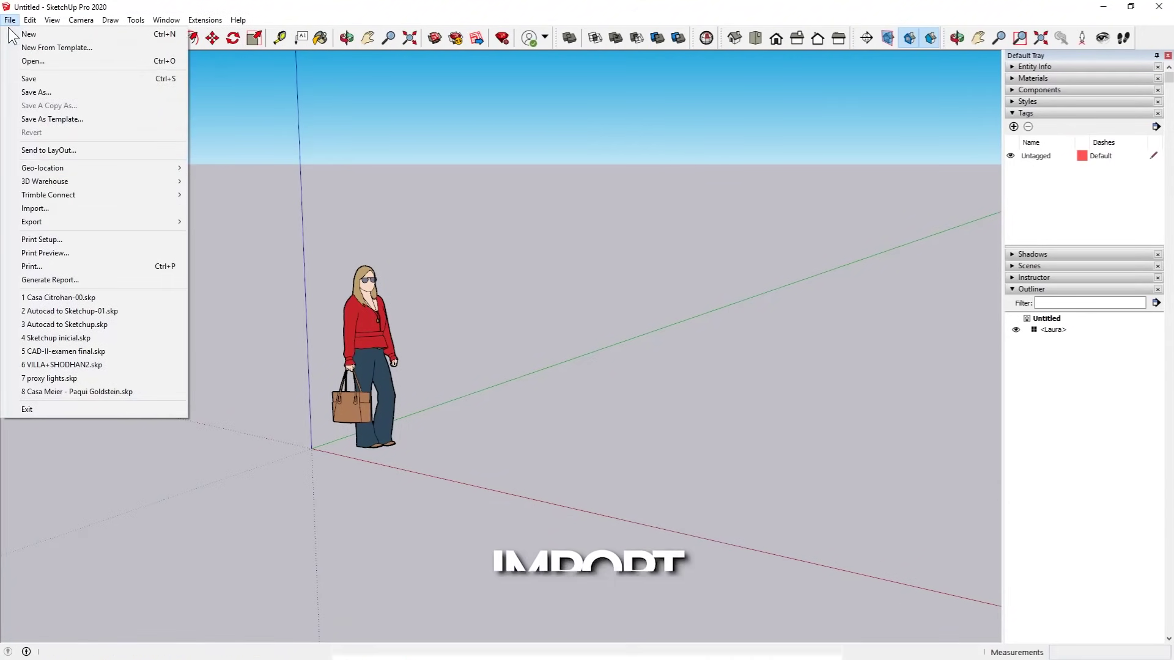
pyautogui.click(60, 204)
pyautogui.click(398, 163)
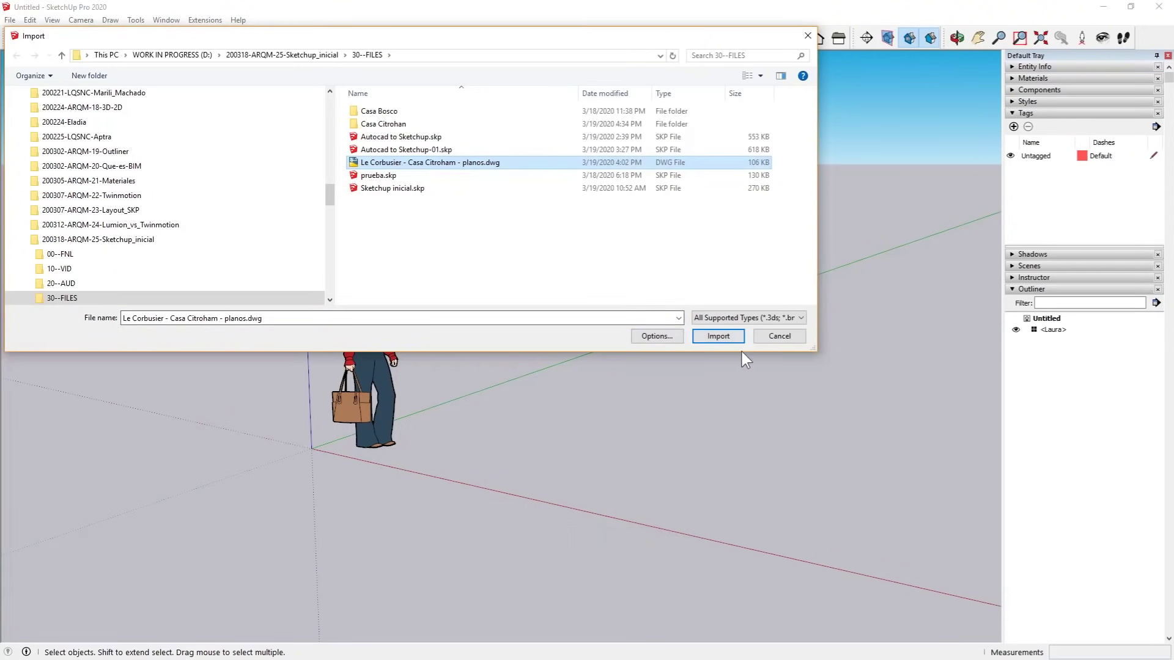
pyautogui.click(717, 337)
pyautogui.press('Return')
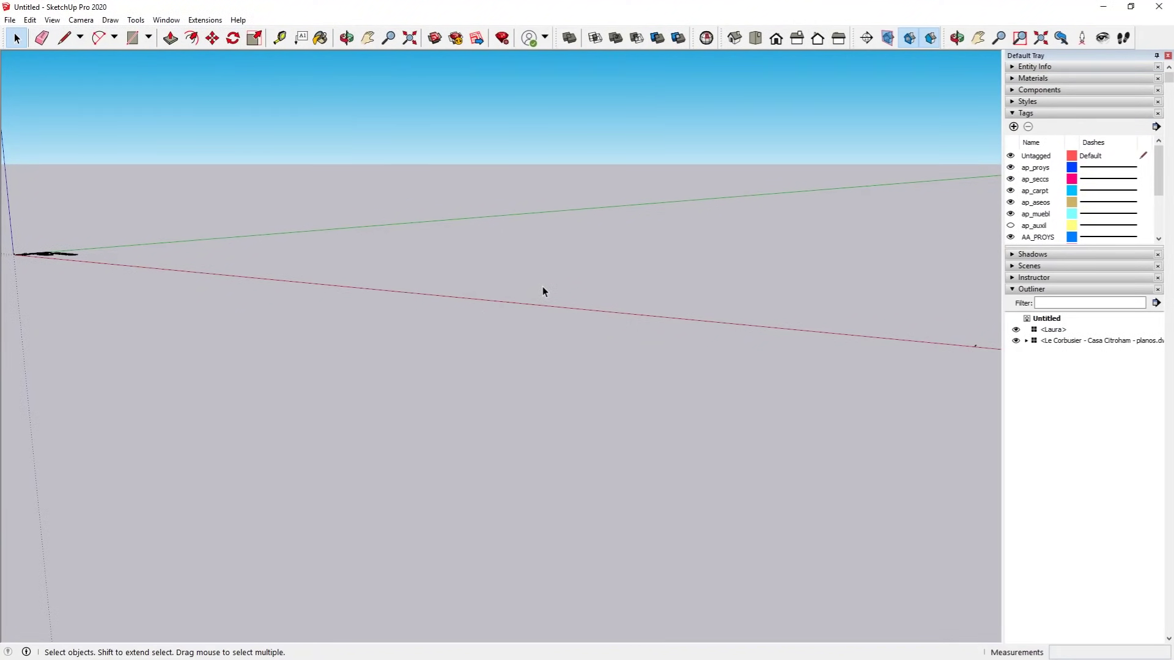
# Step: Orbit the SketchUp view to inspect the imported plans
pyautogui.moveTo(526, 286); pyautogui.dragTo(325, 444, button='middle')
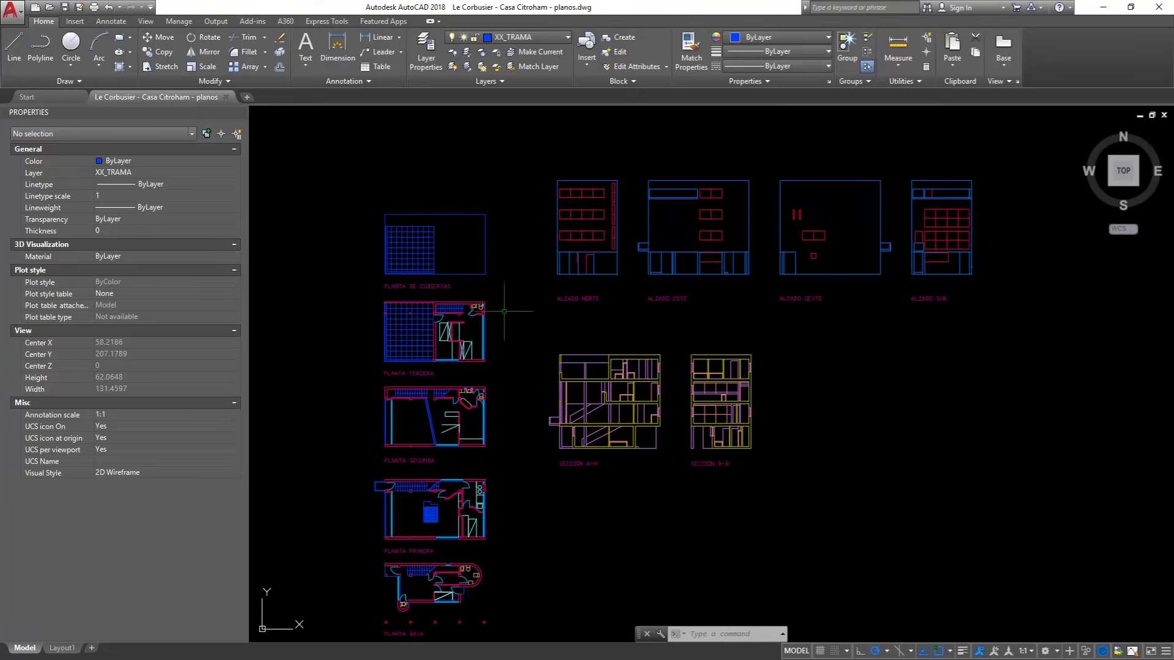
# Step: Thaw the AS_AUXIL layer so its yellow auxiliary lines appear
pyautogui.click(541, 35)
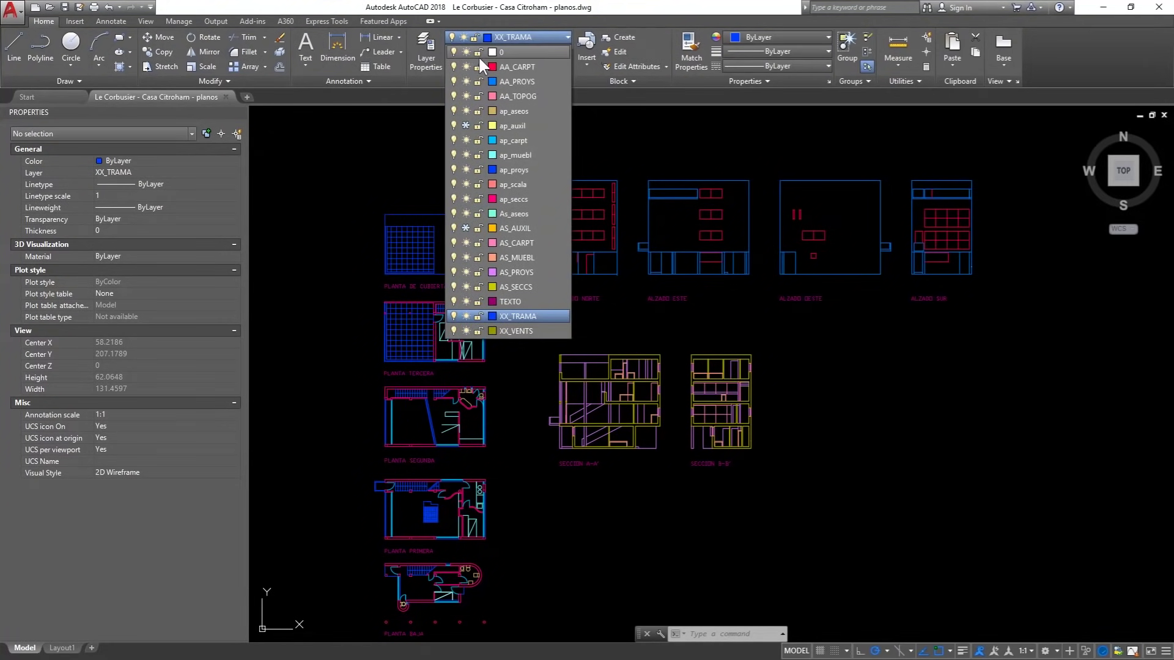
pyautogui.click(465, 228)
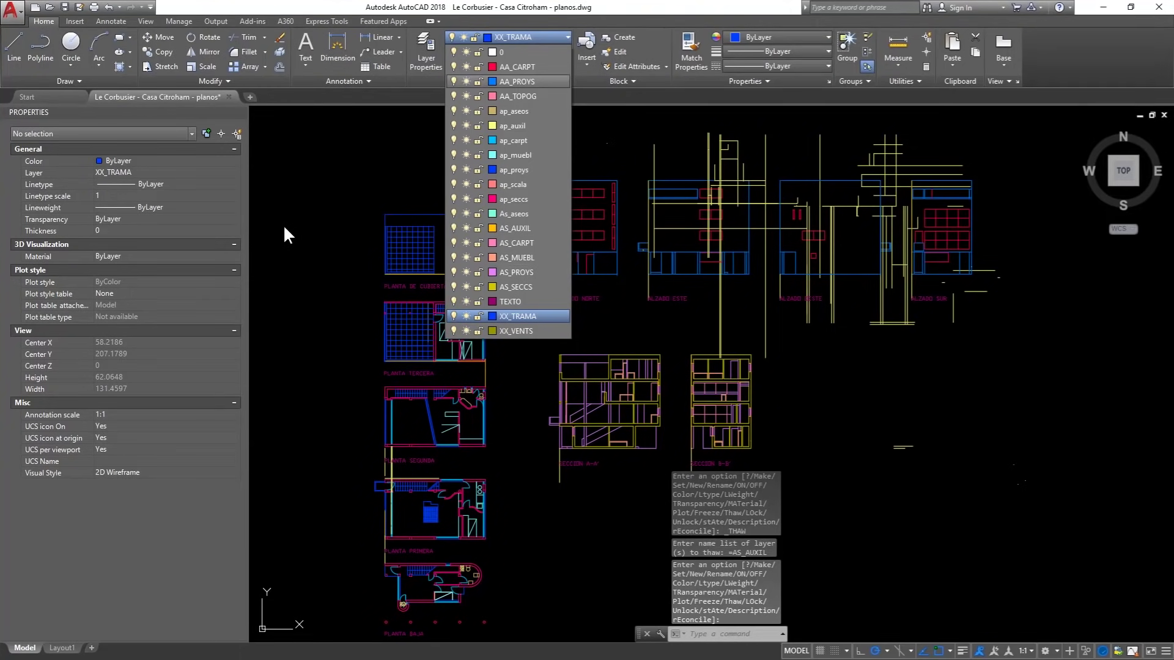
pyautogui.click(330, 229)
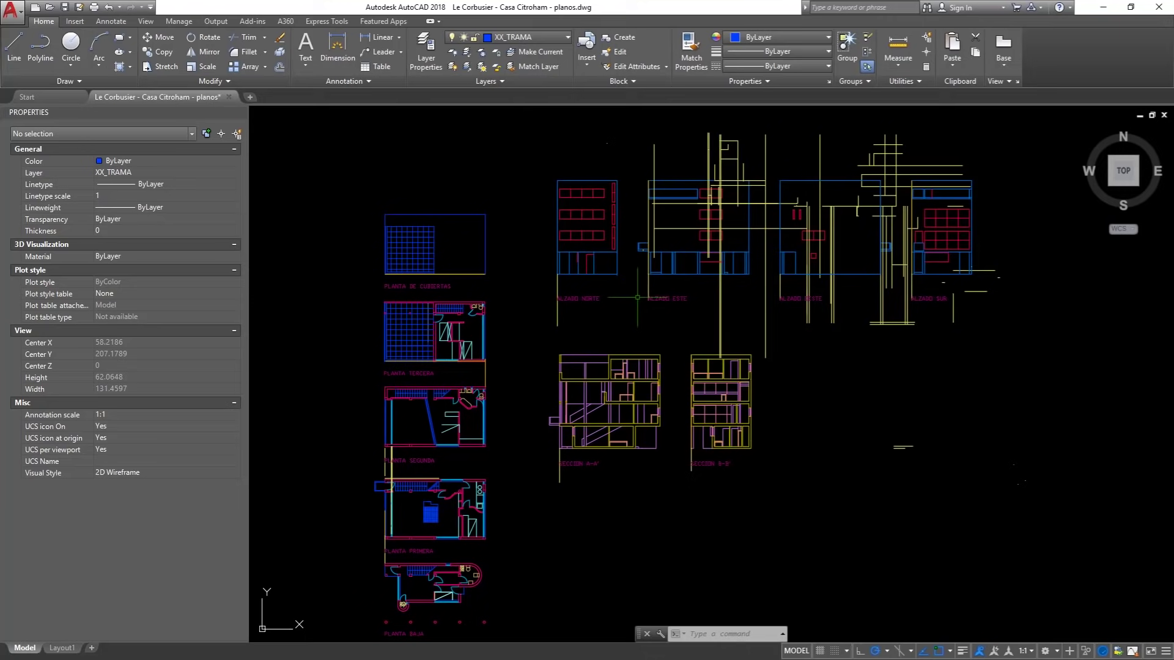
pyautogui.write('Z')
# Step: Zoom to the drawing extents, revealing stray objects far from the plans
pyautogui.press('Return')
pyautogui.write('E')
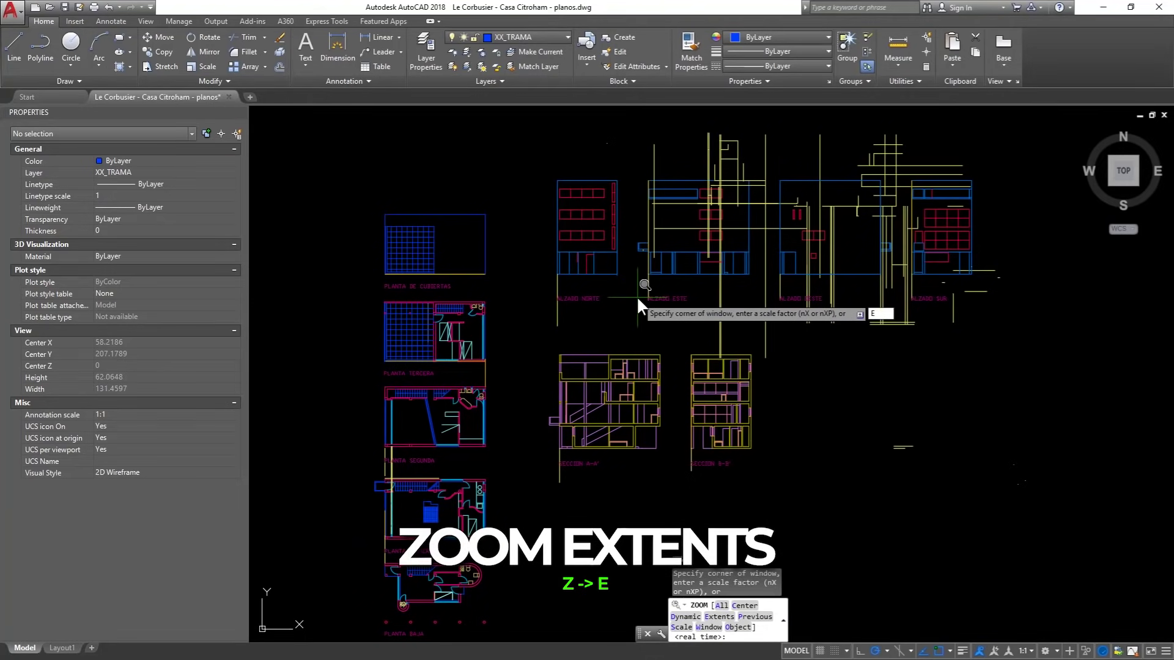
pyautogui.press('Return')
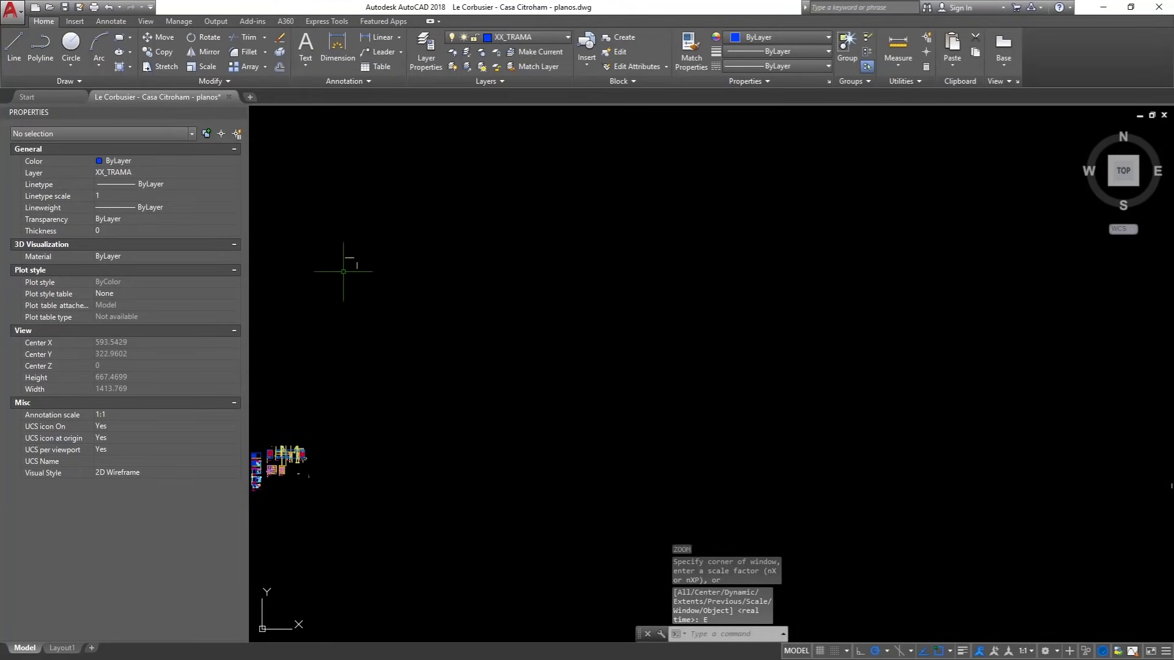
pyautogui.scroll(-2, 301, 453)
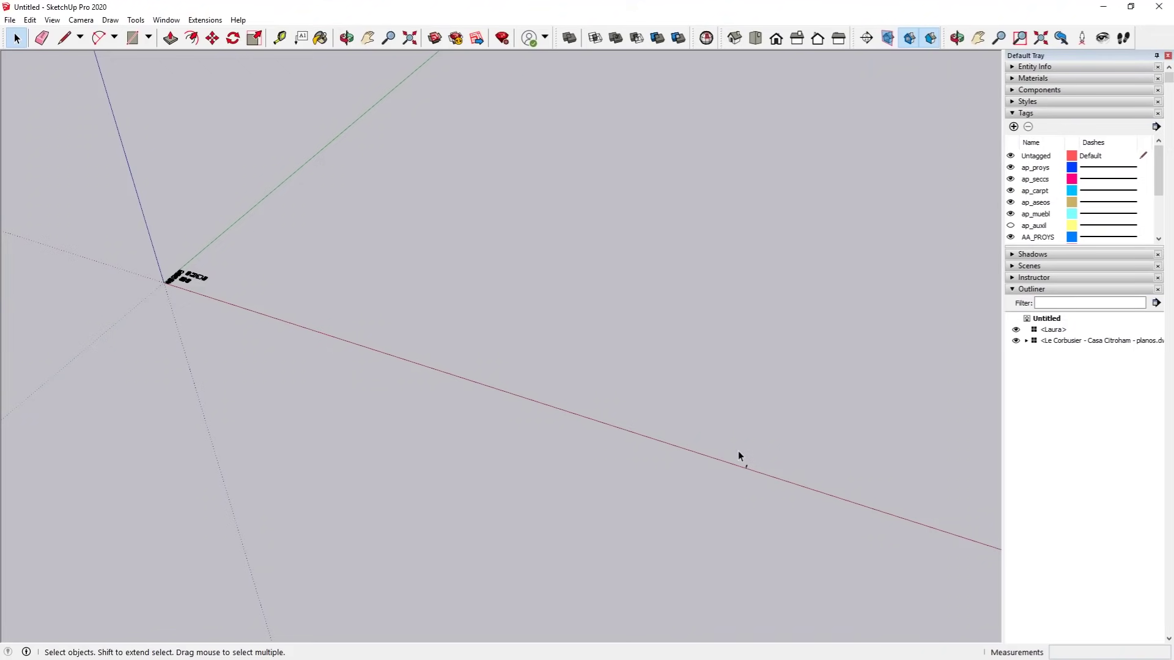
# Step: Zoom out and back in to locate the model origin
pyautogui.scroll(2, 743, 455)
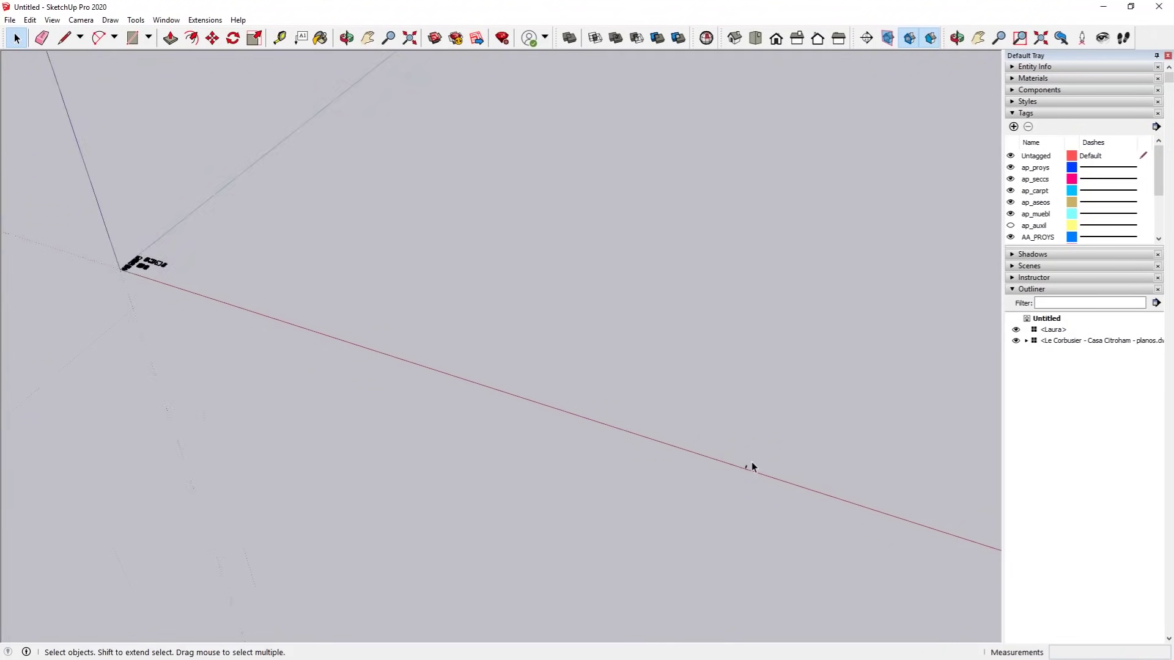
pyautogui.scroll(3, 750, 460)
pyautogui.scroll(2, 749, 471)
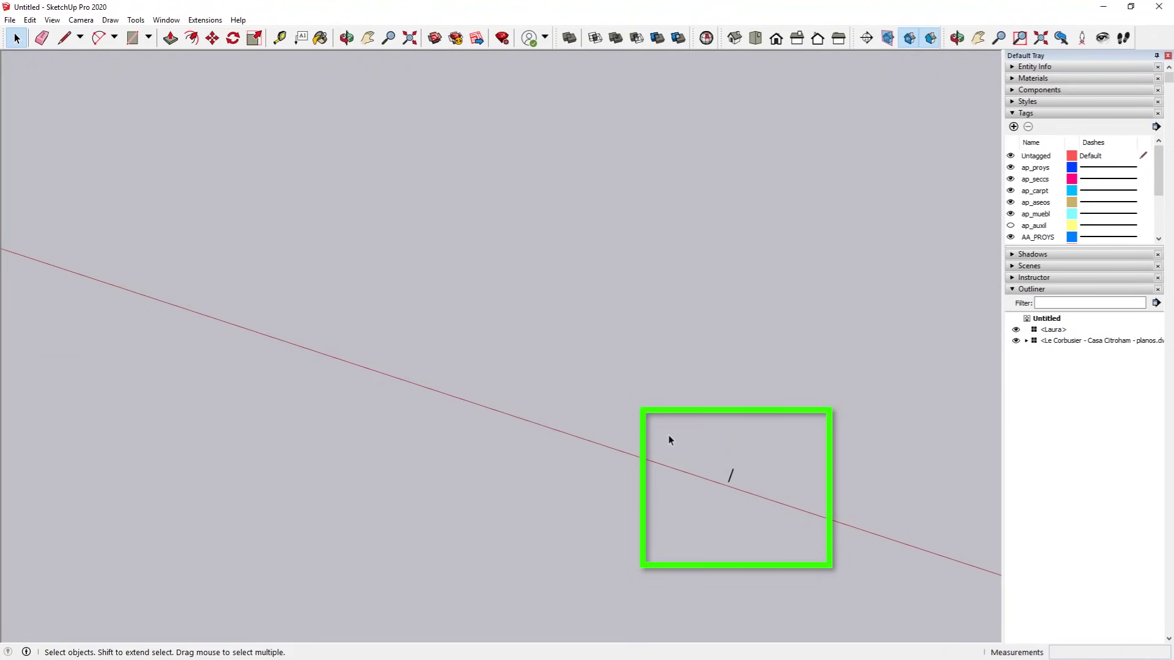
pyautogui.scroll(-1, 691, 471)
pyautogui.scroll(-2, 689, 480)
pyautogui.scroll(-3, 689, 482)
pyautogui.scroll(-2, 689, 487)
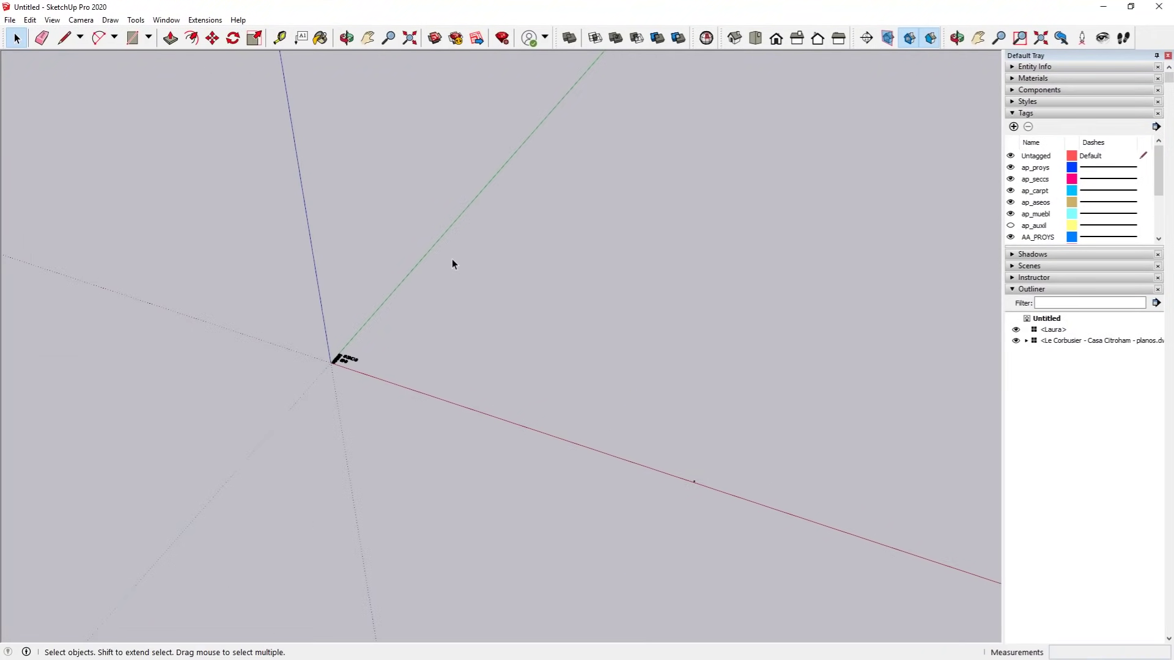
pyautogui.scroll(2, 451, 250)
pyautogui.scroll(5, 457, 245)
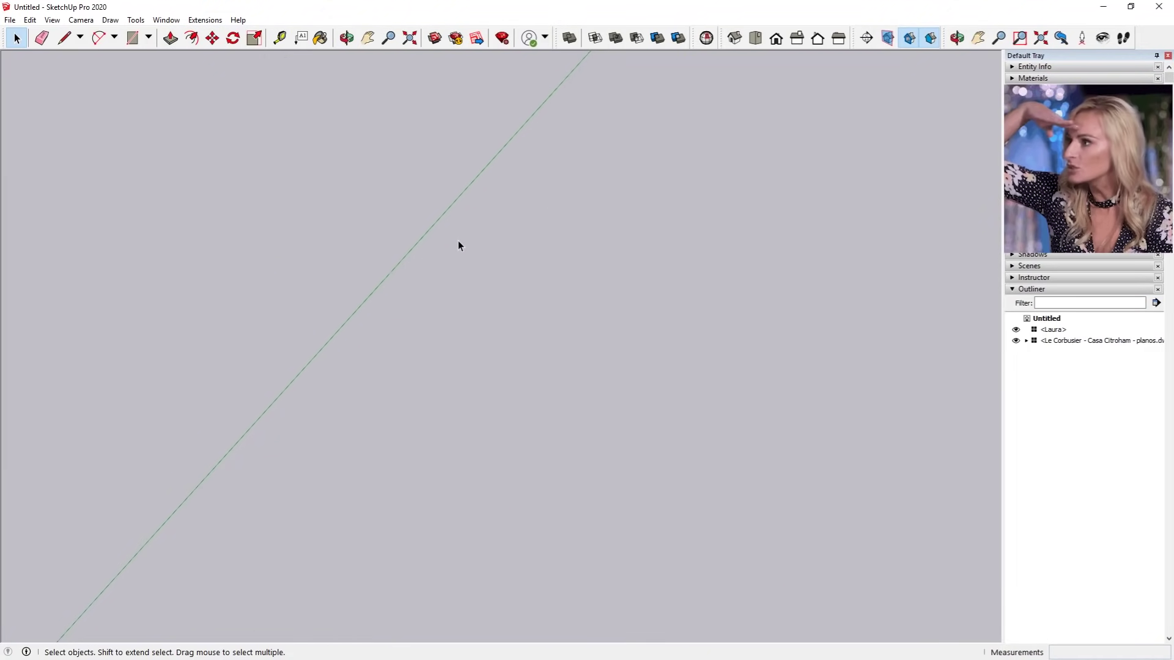
pyautogui.scroll(-5, 454, 245)
pyautogui.scroll(-2, 454, 246)
pyautogui.scroll(-1, 376, 211)
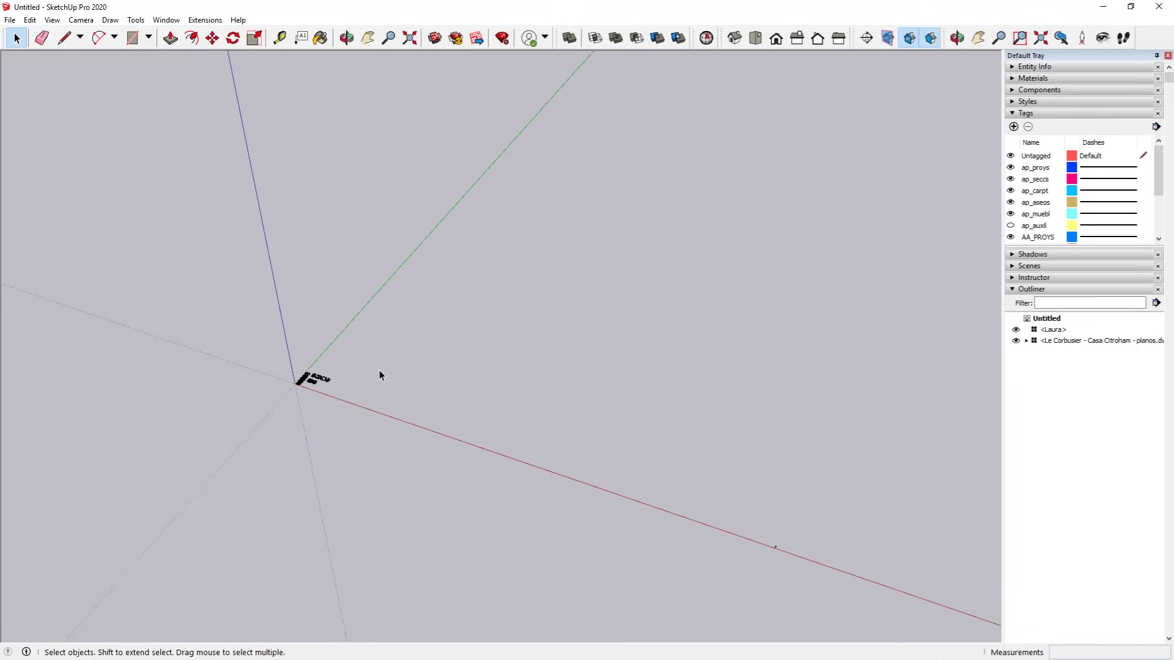
# Step: Select the imported plans group and enlarge the Tags panel to list every tag
pyautogui.click(317, 379)
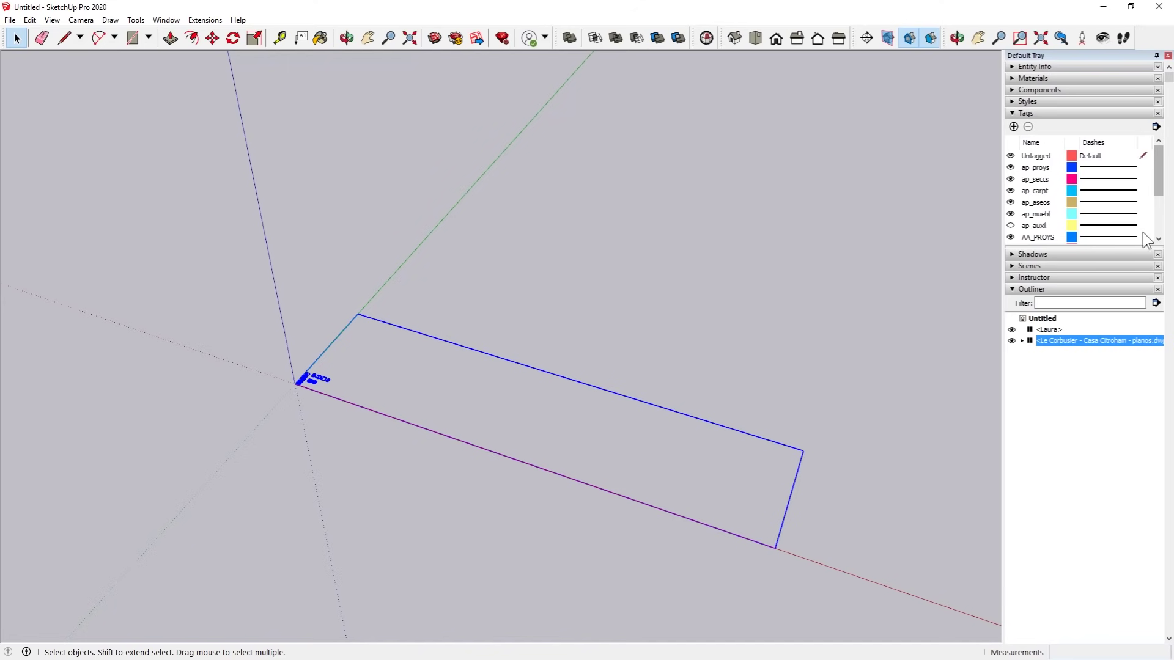
pyautogui.moveTo(1136, 245); pyautogui.dragTo(1137, 423)
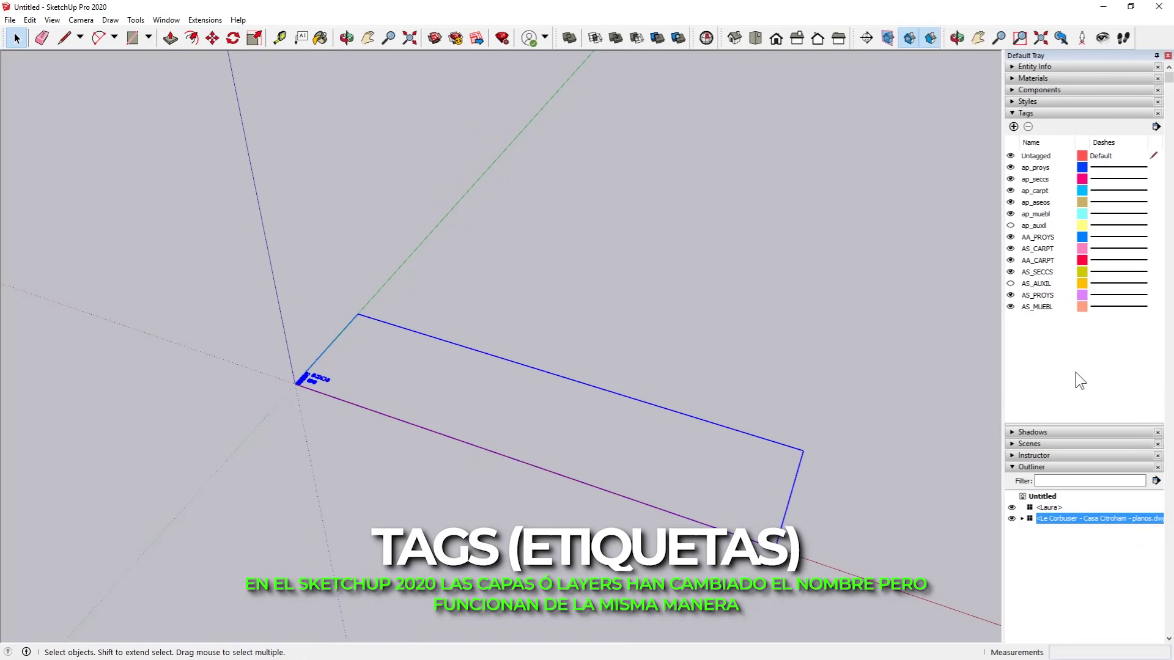
pyautogui.click(325, 428)
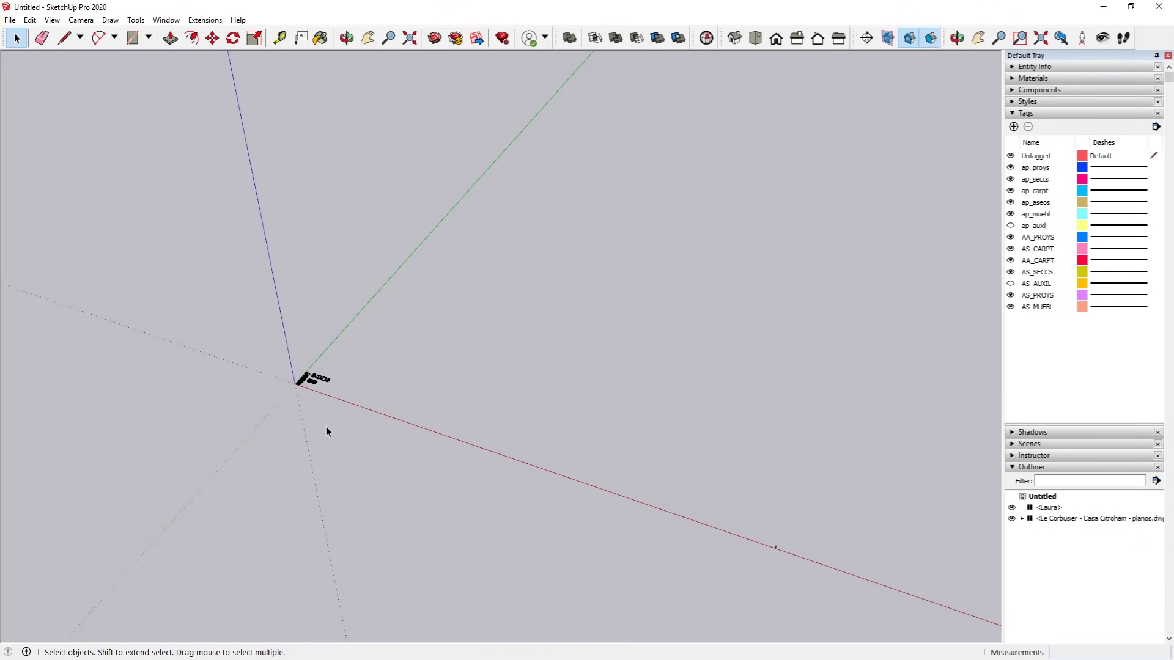
# Step: Expand the Casa Citroham plans group in the Outliner to show its cama and INODORO blocks
pyautogui.click(311, 383)
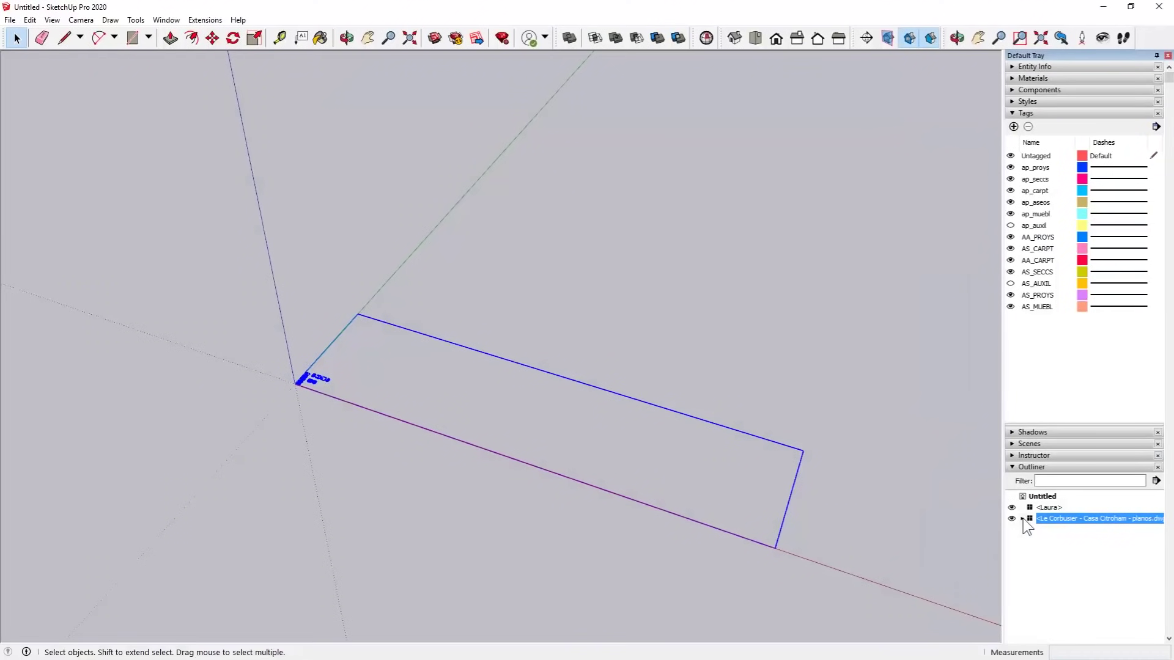
pyautogui.click(1021, 519)
# Step: Select the INODORO and both cama blocks in the Outliner and erase them
pyautogui.click(1062, 552)
pyautogui.scroll(-5, 370, 309)
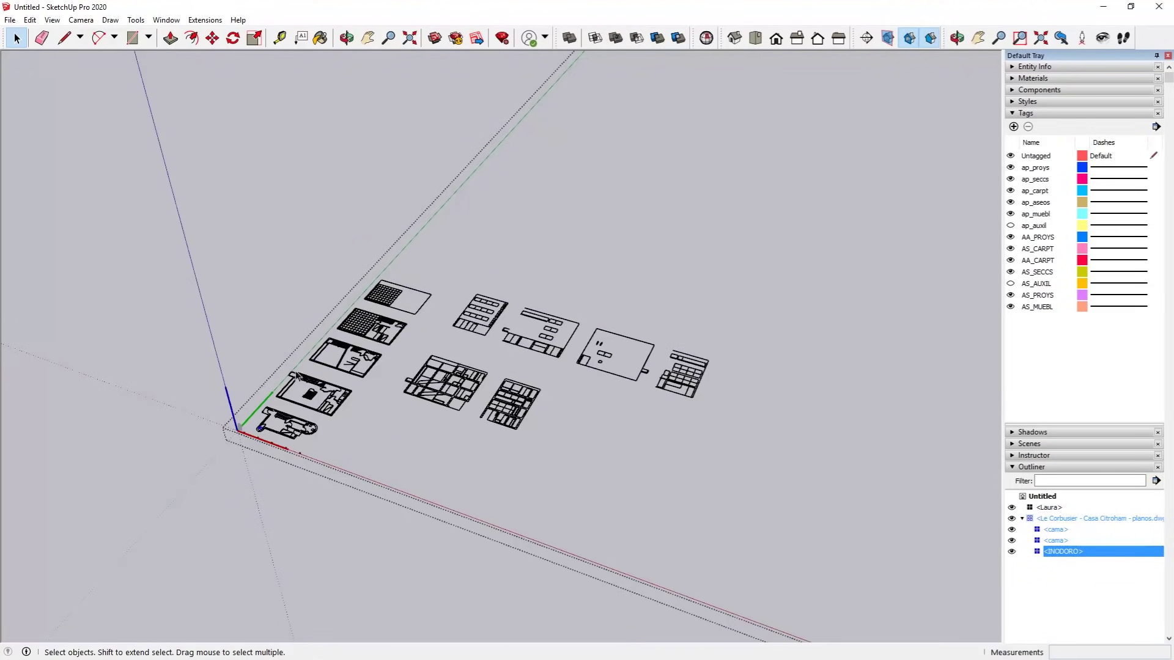
pyautogui.scroll(5, 294, 421)
pyautogui.scroll(5, 282, 439)
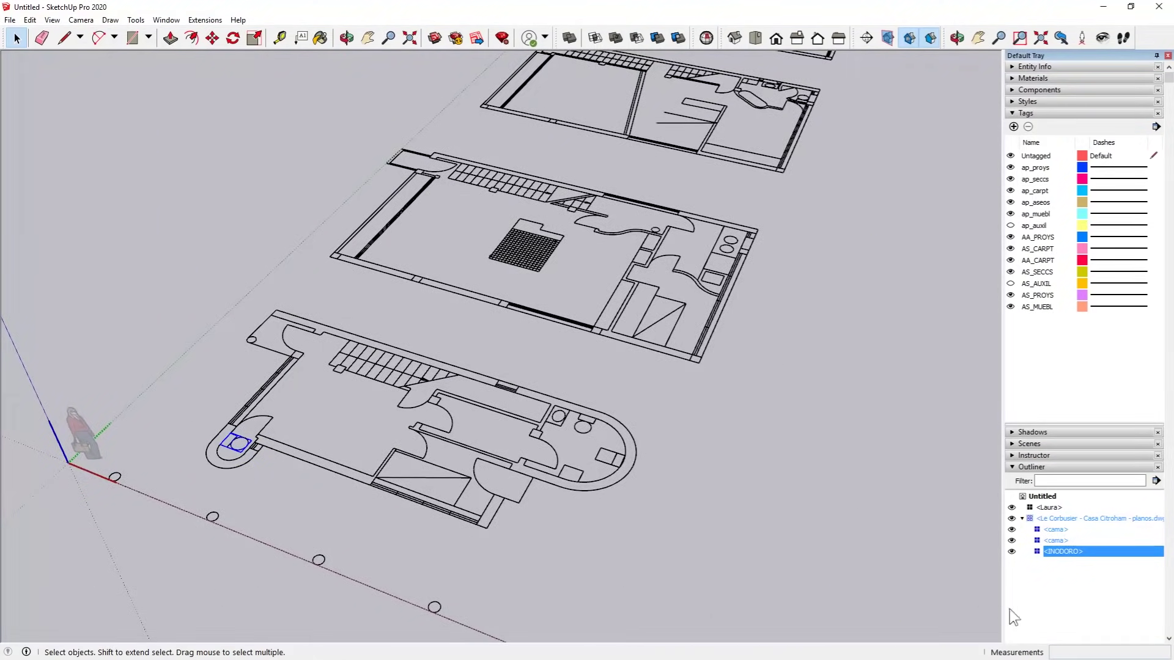
pyautogui.click(1045, 541)
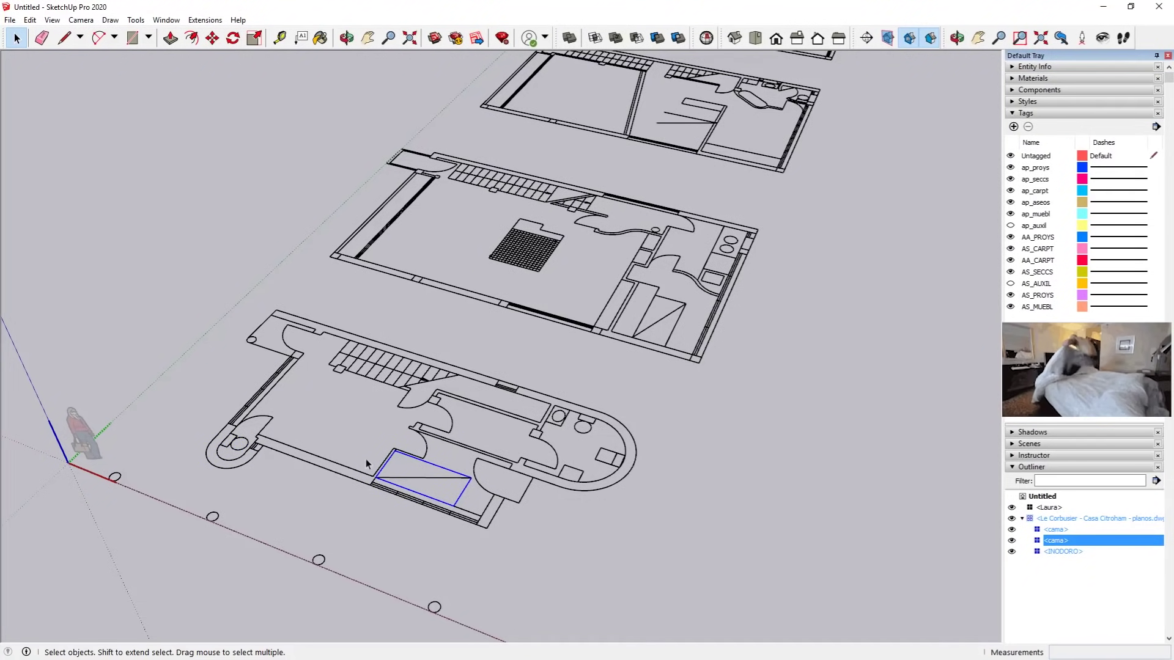
pyautogui.click(1051, 530)
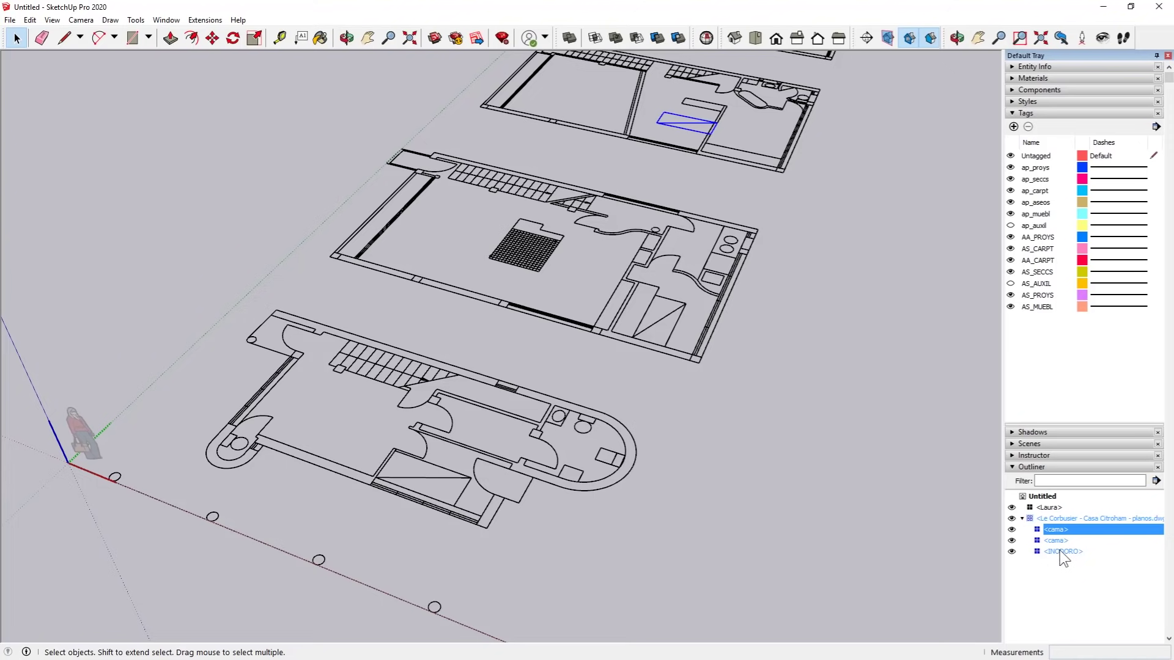
pyautogui.keyDown('shift'); pyautogui.click(1060, 551); pyautogui.keyUp('shift')
pyautogui.rightClick(1061, 551)
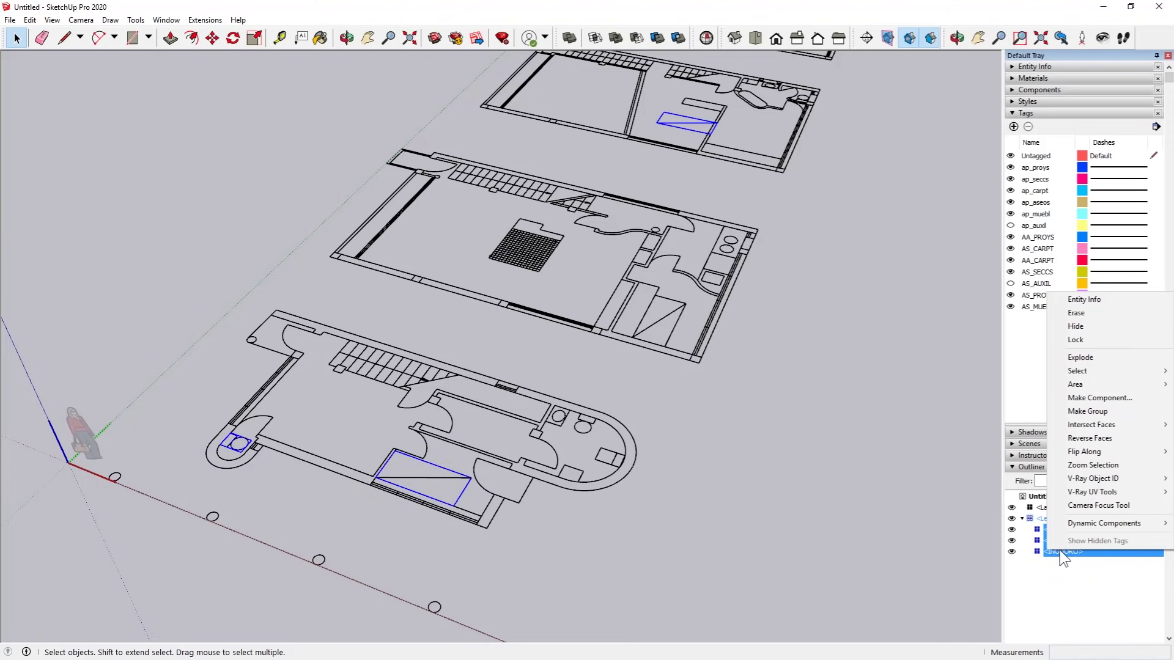
pyautogui.click(1079, 314)
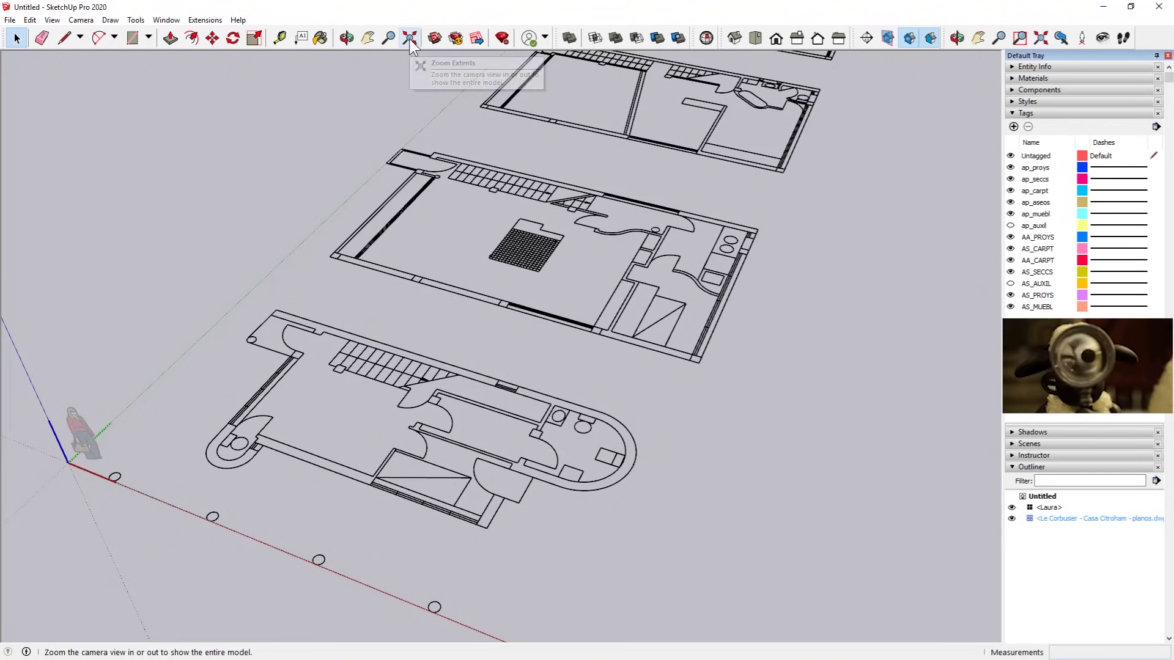
# Step: Fit the whole model in view and window-select the stray short line along the red axis
pyautogui.click(409, 38)
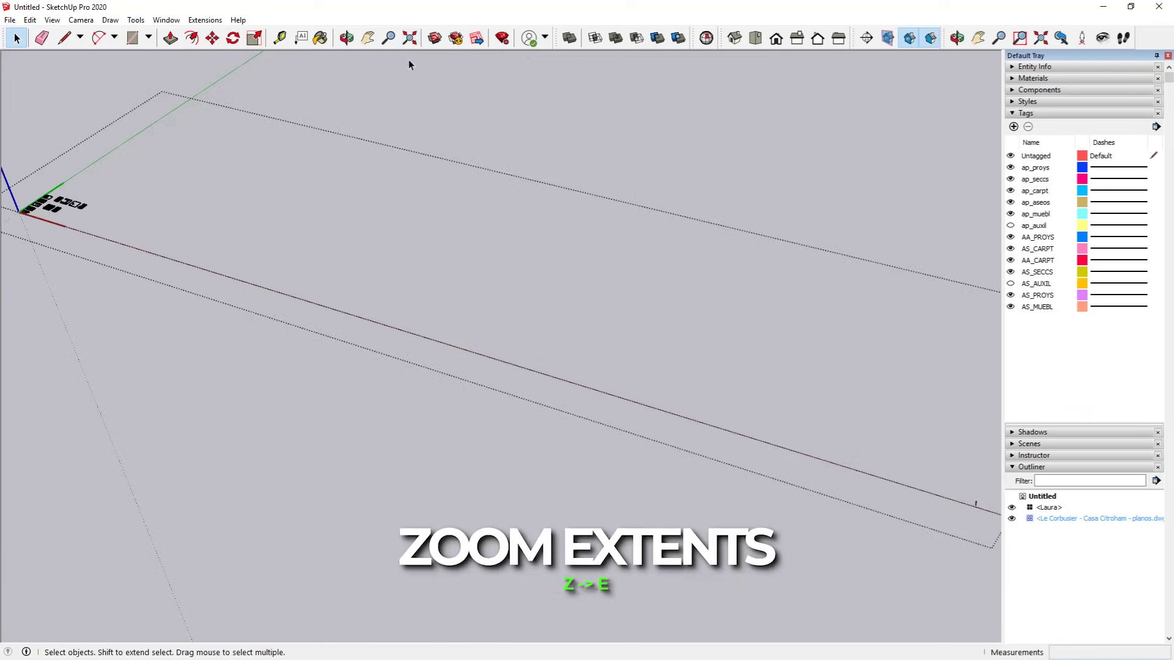
pyautogui.moveTo(392, 264); pyautogui.dragTo(510, 273, button='middle')
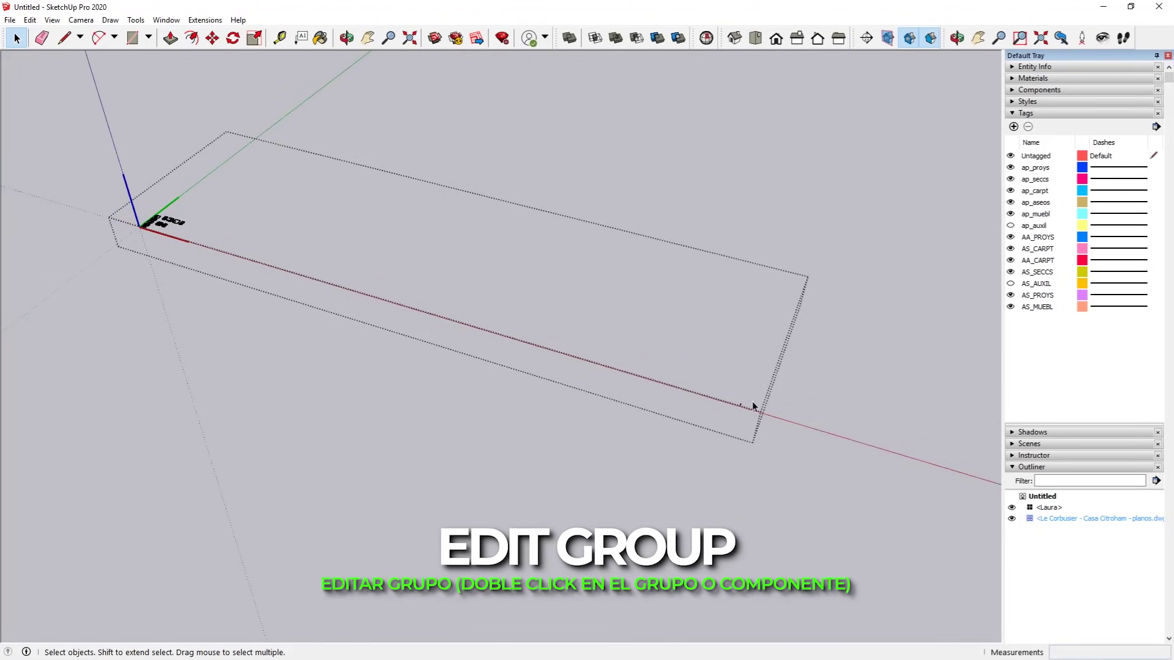
pyautogui.scroll(2, 726, 420)
pyautogui.scroll(2, 756, 414)
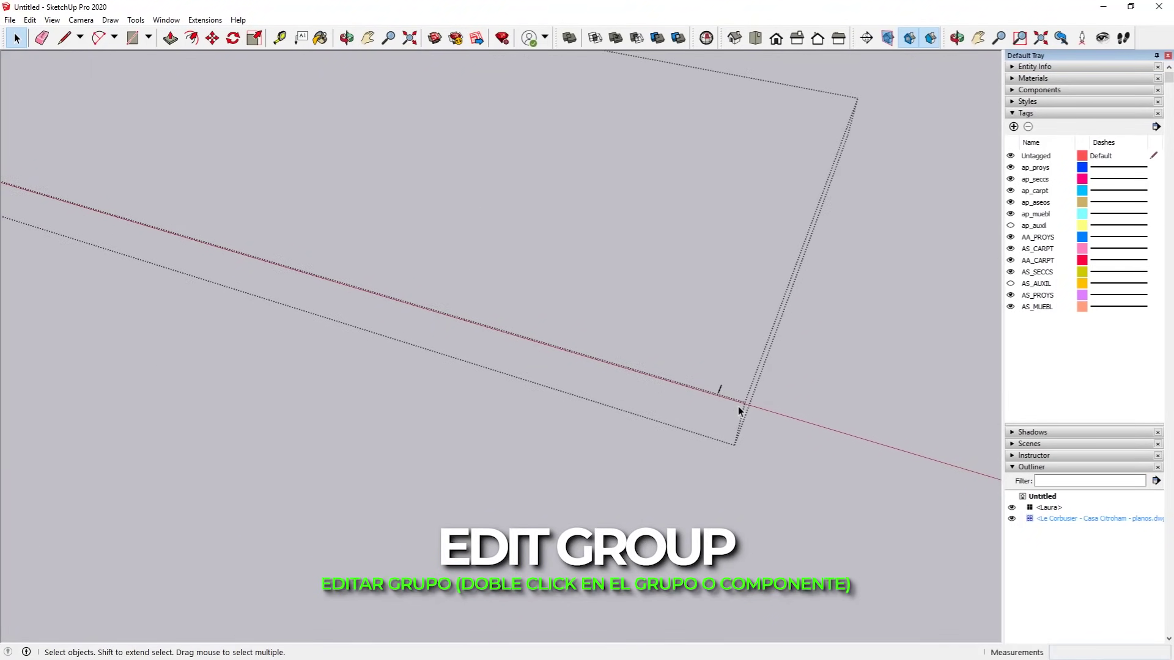
pyautogui.scroll(1, 738, 407)
pyautogui.scroll(2, 725, 395)
pyautogui.moveTo(653, 306); pyautogui.dragTo(737, 414)
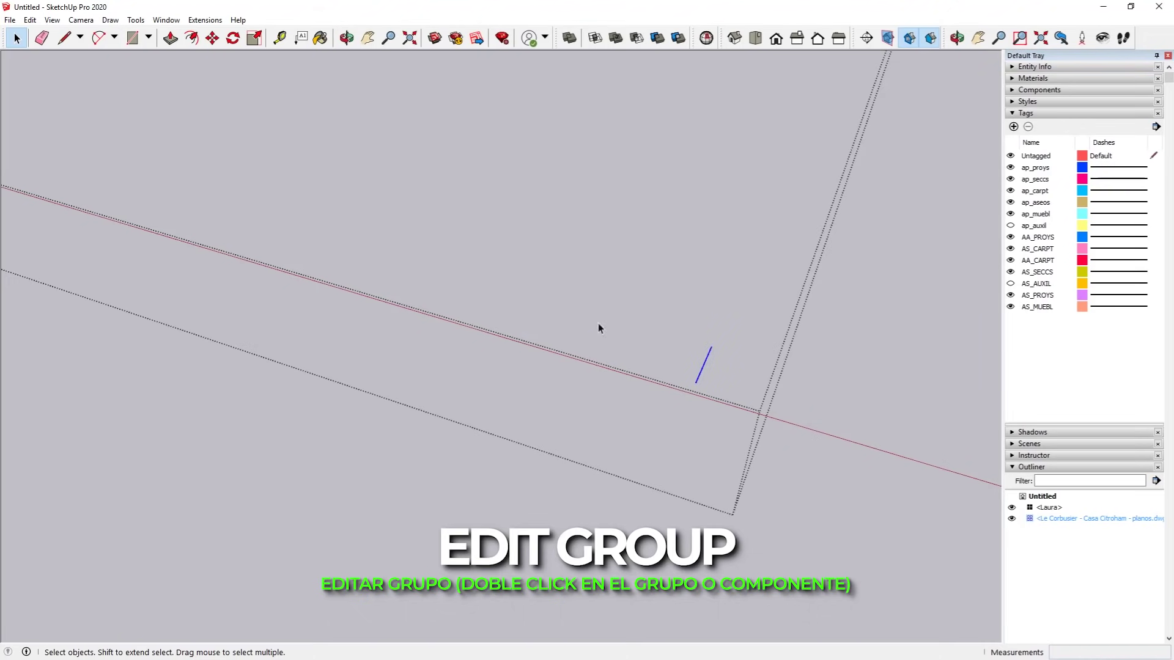
pyautogui.scroll(-1, 774, 401)
pyautogui.scroll(-2, 802, 435)
pyautogui.scroll(-2, 801, 435)
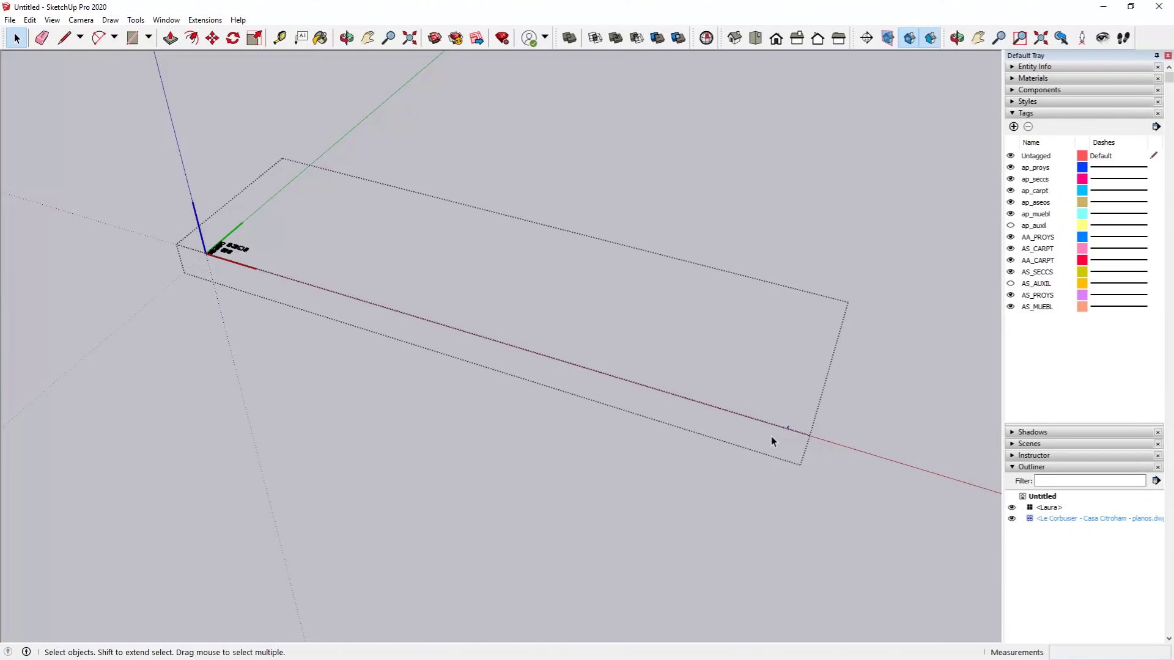
# Step: Undo the last action and zoom in and out to inspect the plans' extents
pyautogui.hotkey('ctrl', 'z')
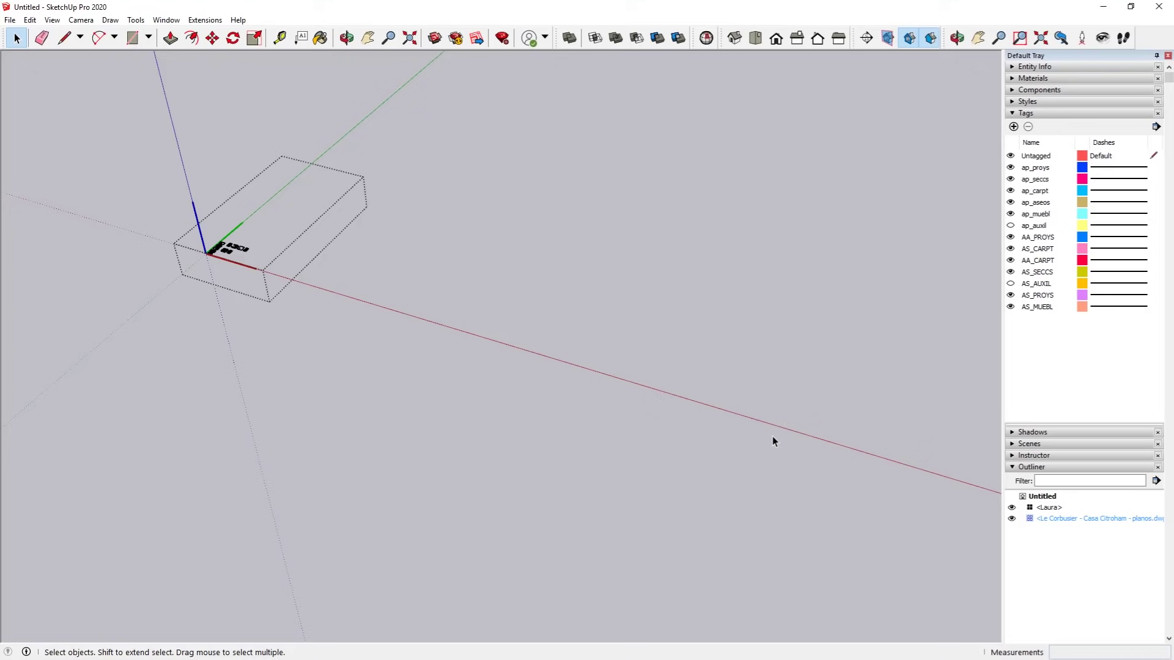
pyautogui.scroll(1, 148, 173)
pyautogui.scroll(2, 187, 199)
pyautogui.scroll(1, 263, 324)
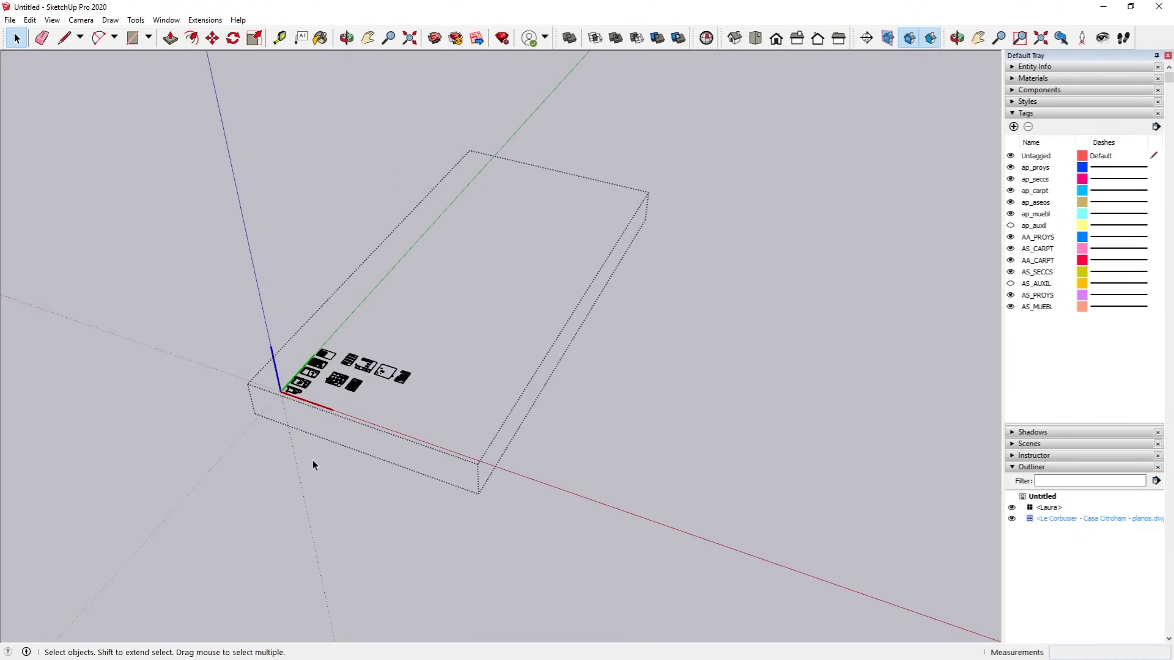
pyautogui.scroll(2, 518, 163)
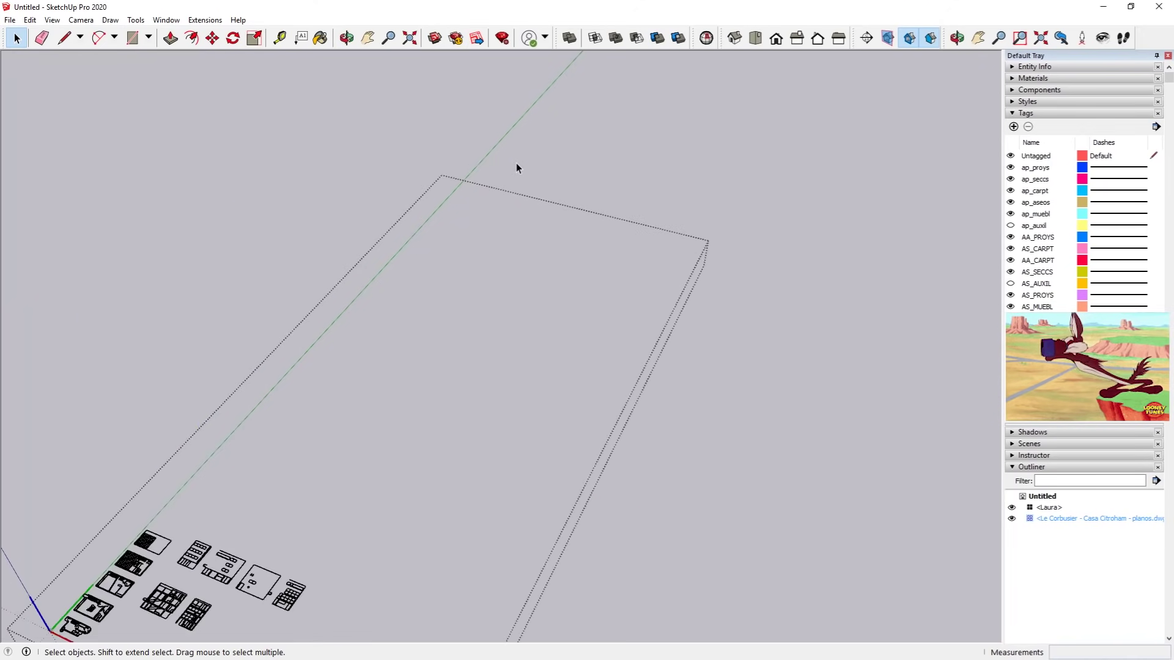
pyautogui.scroll(2, 426, 233)
pyautogui.scroll(2, 360, 281)
pyautogui.scroll(-2, 272, 258)
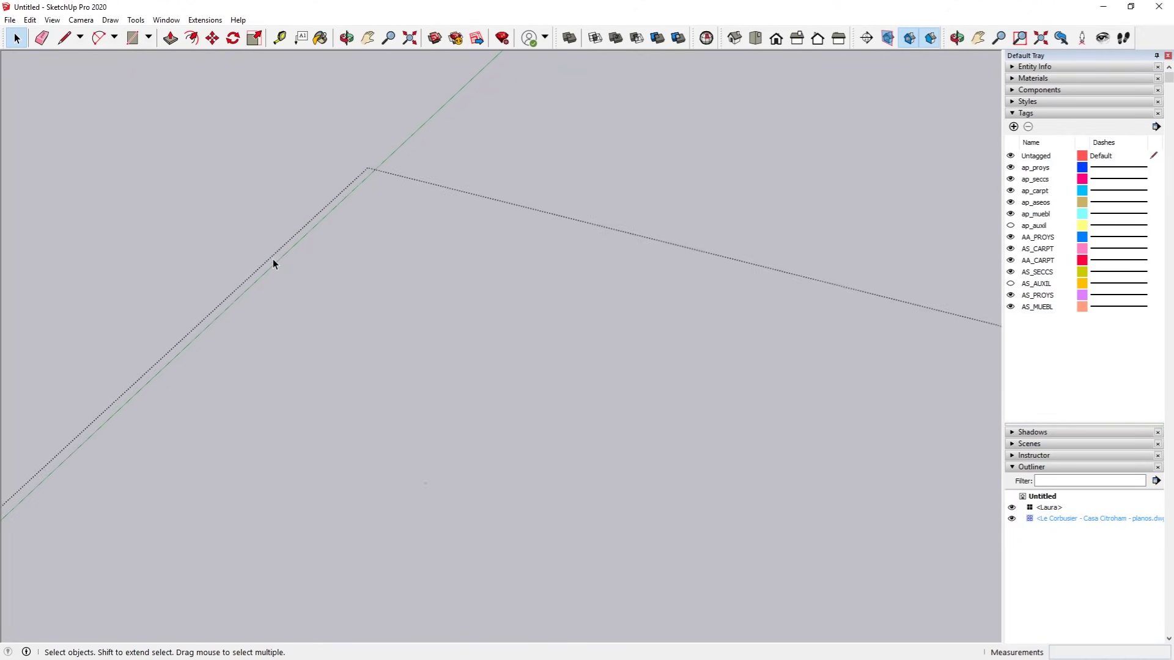
pyautogui.scroll(-1, 258, 225)
pyautogui.scroll(1, 789, 358)
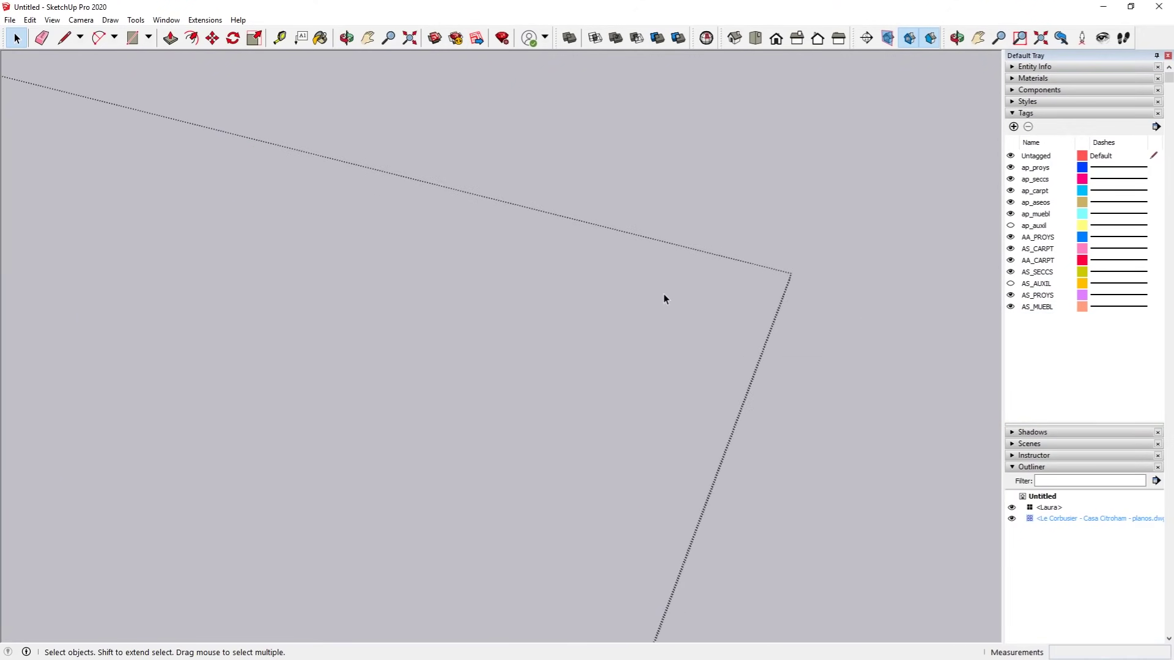
pyautogui.scroll(-2, 662, 298)
pyautogui.scroll(-2, 678, 292)
pyautogui.scroll(-1, 681, 284)
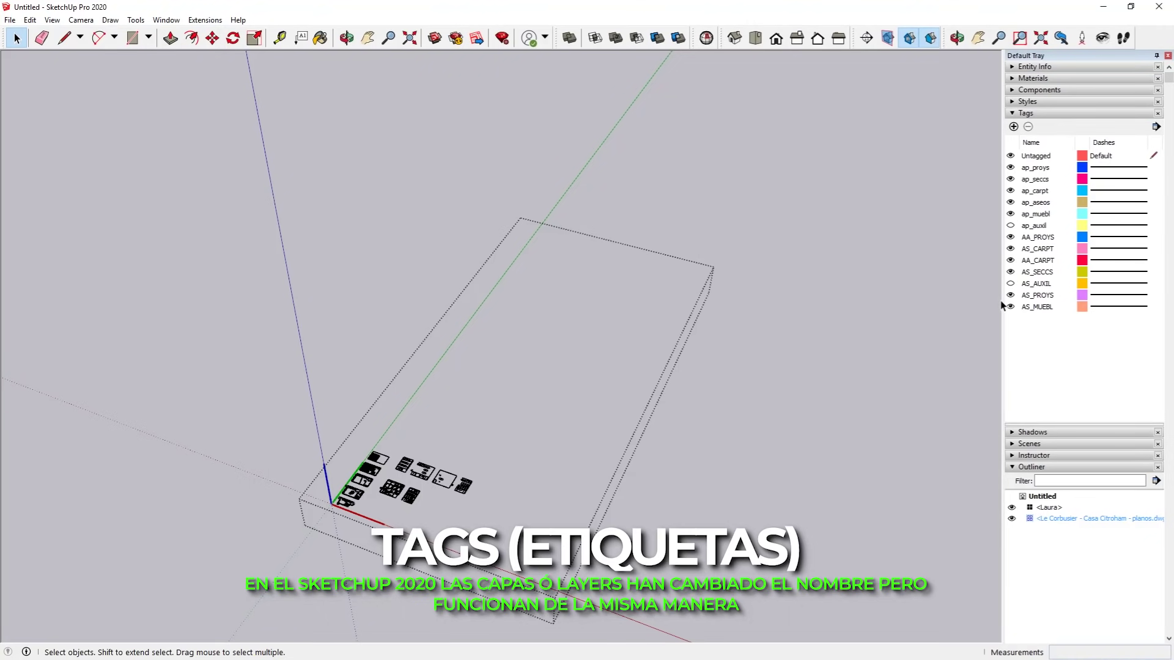
# Step: Show the ap_auxil tag, then select and delete the two short stray segments
pyautogui.click(1010, 225)
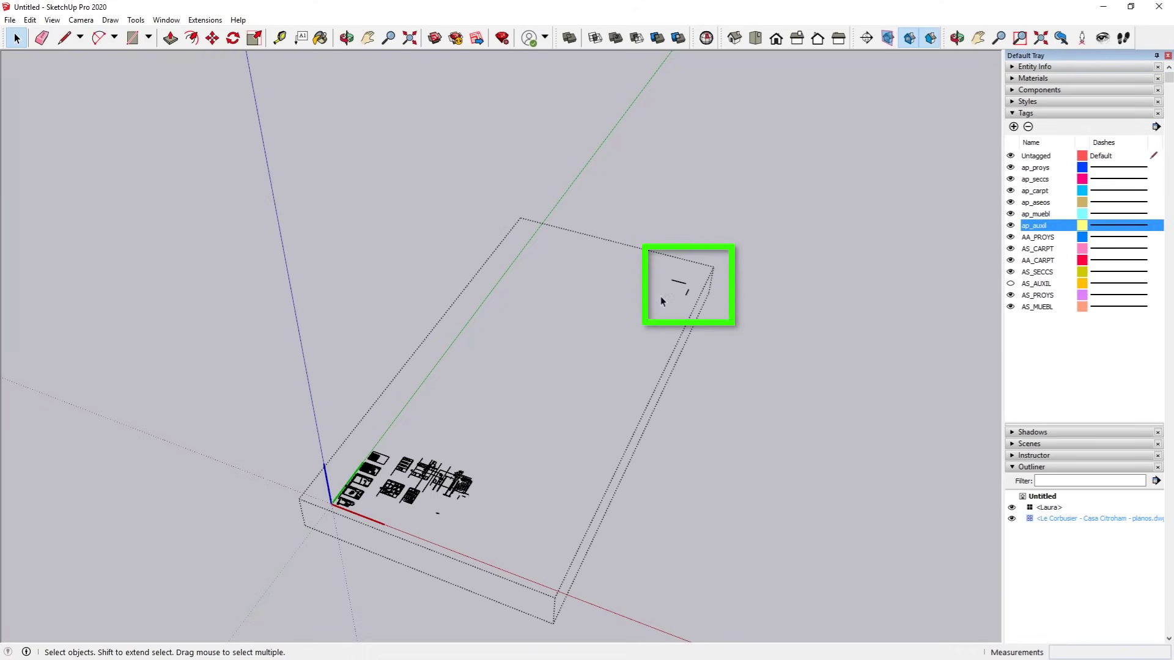
pyautogui.moveTo(656, 267); pyautogui.dragTo(723, 327)
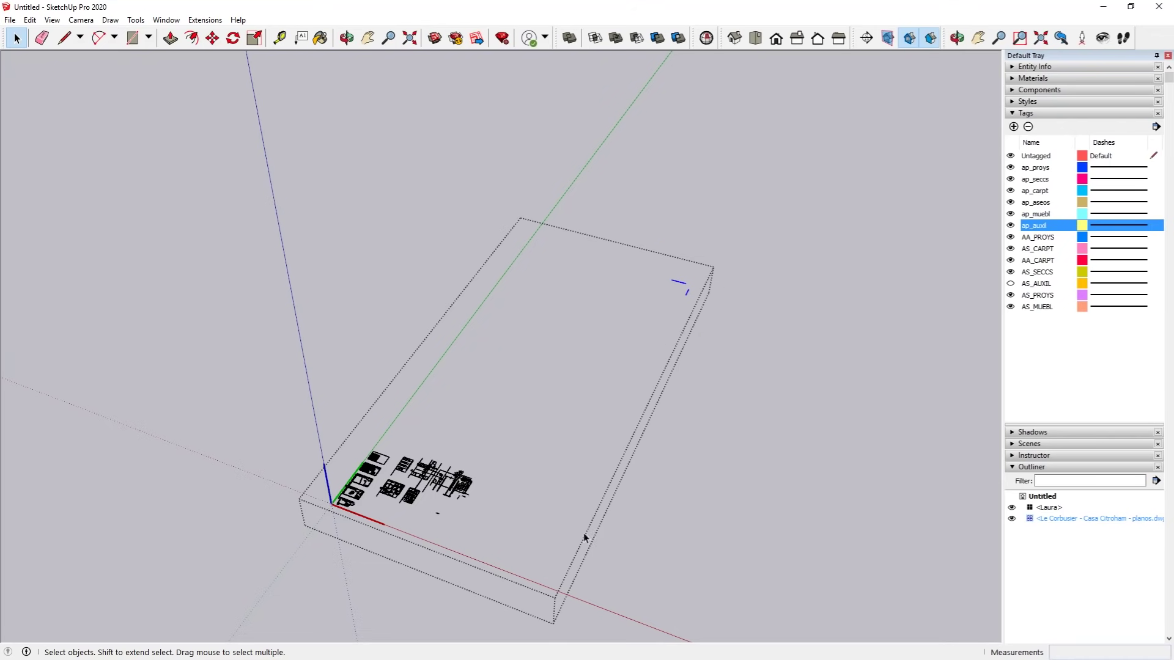
pyautogui.press('Delete')
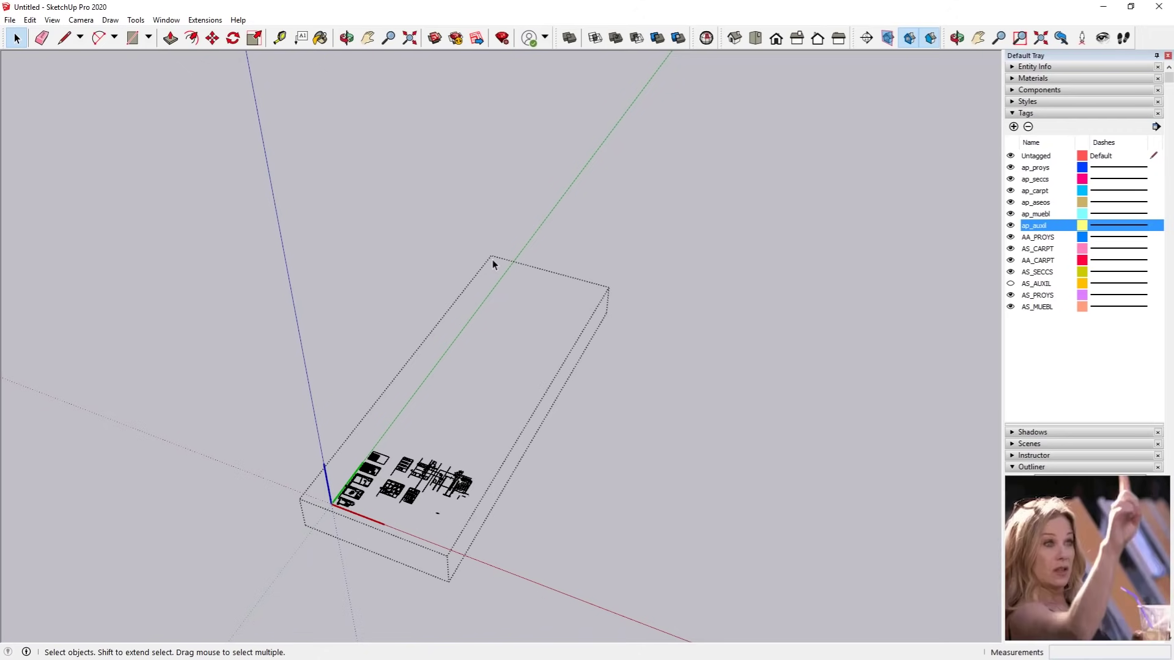
# Step: Show the AS_AUXIL tag and inspect the plans' bounding box from several zoom levels
pyautogui.click(1010, 283)
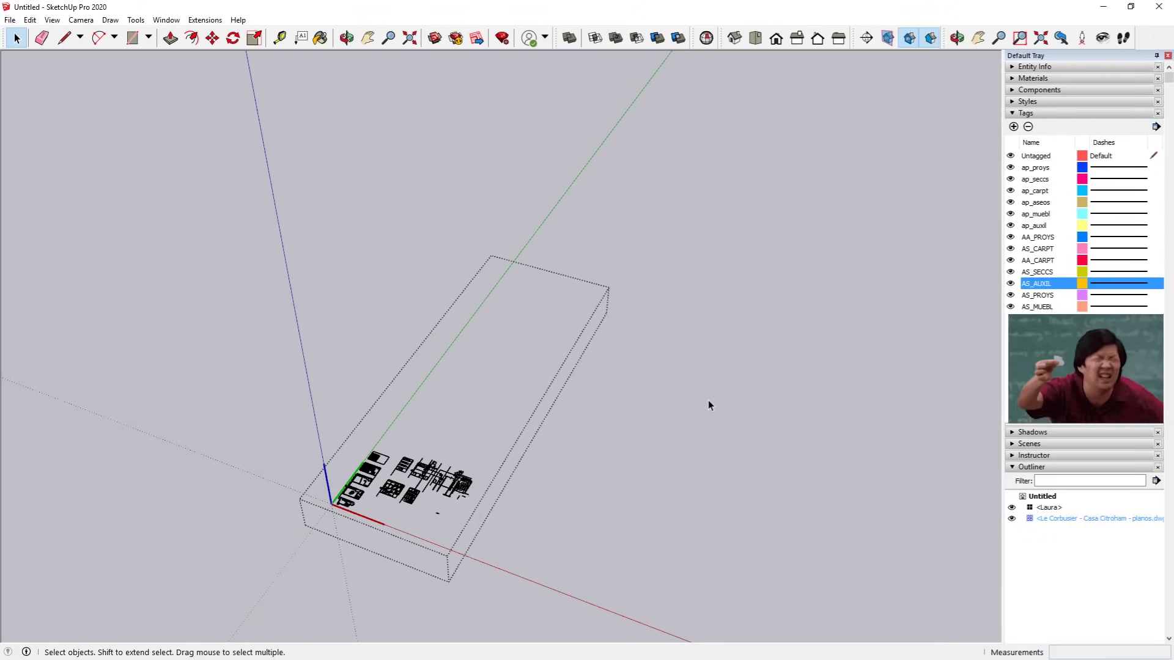
pyautogui.scroll(5, 494, 228)
pyautogui.moveTo(501, 266)
pyautogui.mouseDown(button='middle')
pyautogui.moveTo(636, 340)
pyautogui.moveTo(704, 337)
pyautogui.moveTo(403, 313)
pyautogui.moveTo(501, 305)
pyautogui.mouseUp(button='middle')
pyautogui.scroll(1, 680, 338)
pyautogui.scroll(-2, 503, 306)
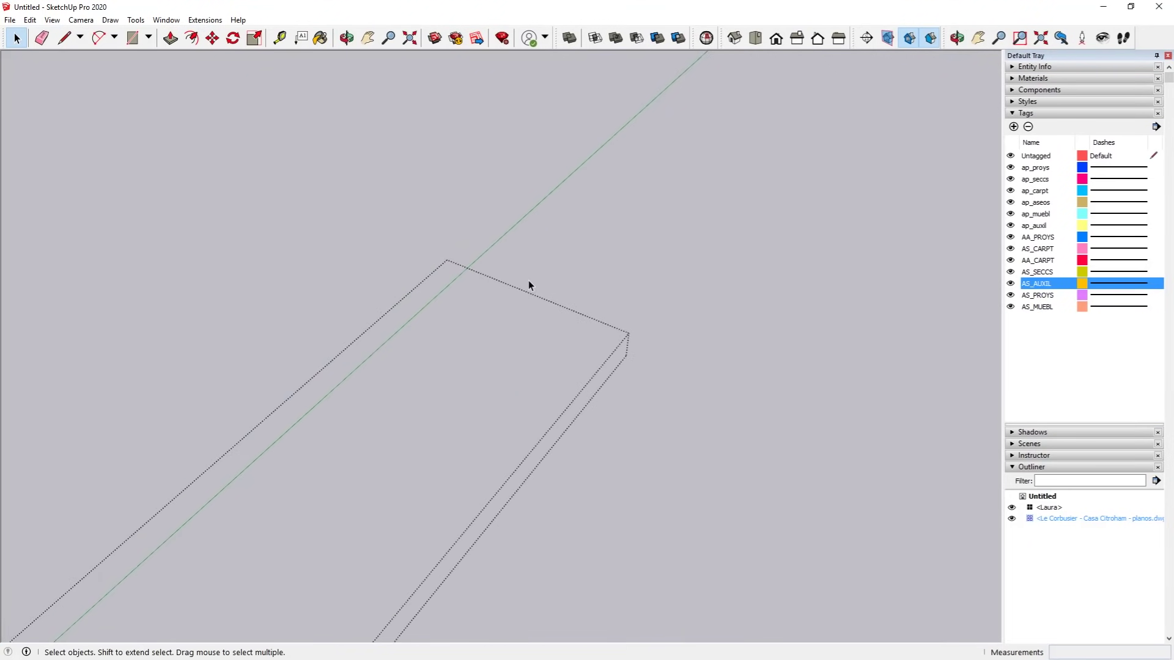
pyautogui.scroll(-1, 528, 280)
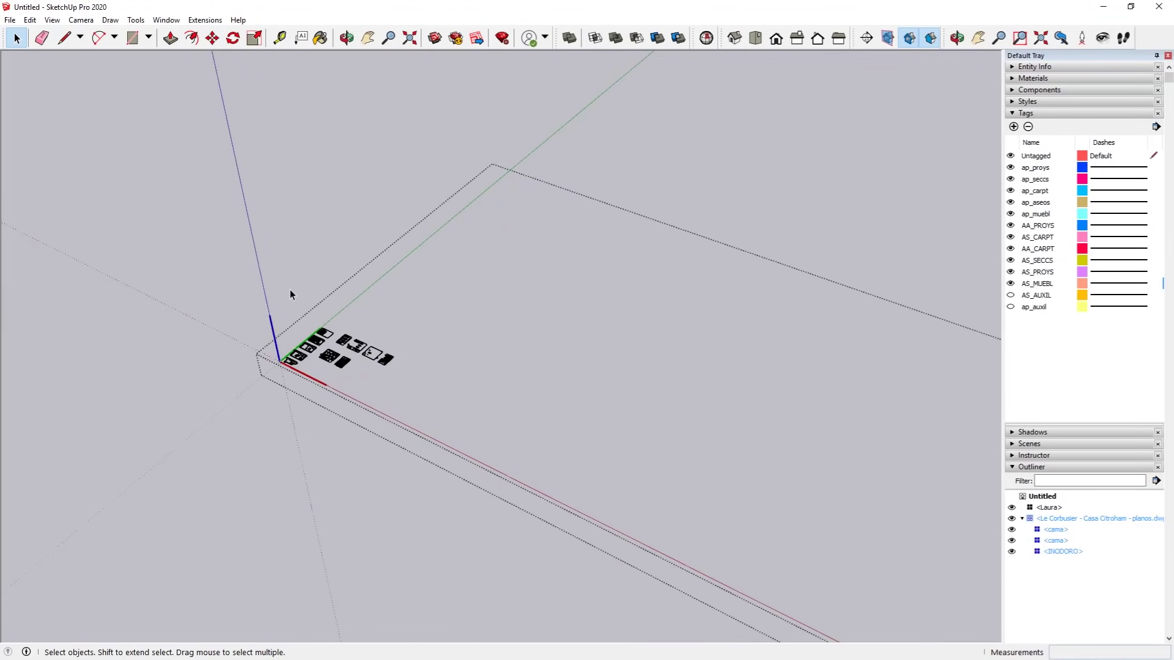
pyautogui.scroll(-2, 269, 288)
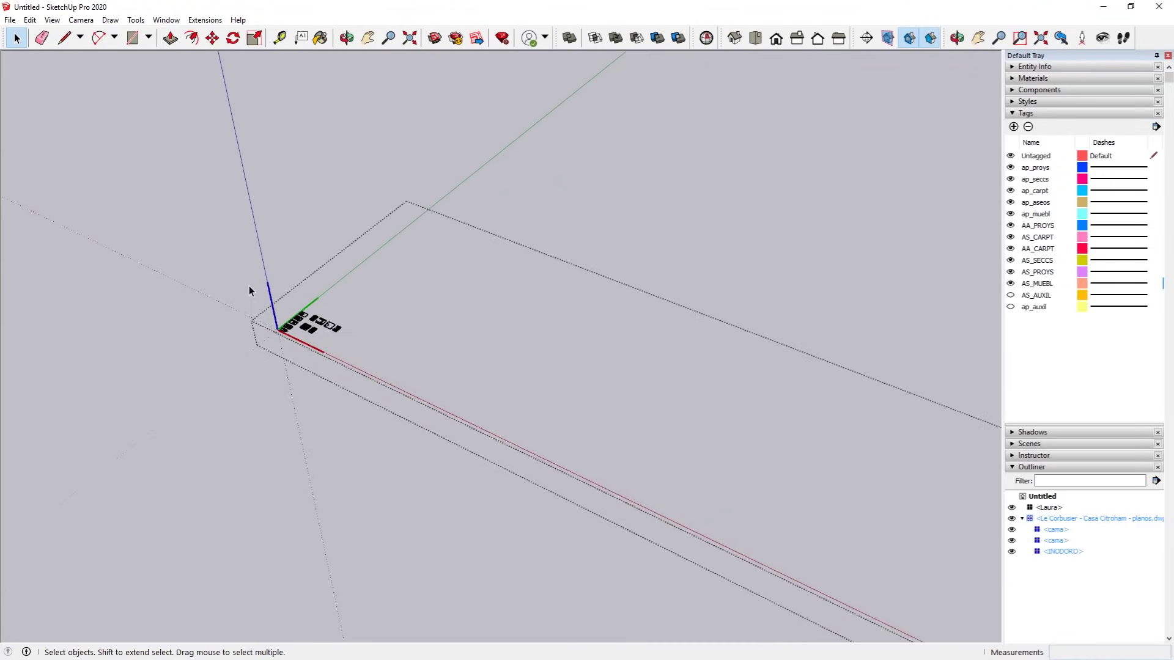
pyautogui.scroll(-2, 248, 285)
pyautogui.scroll(1, 256, 293)
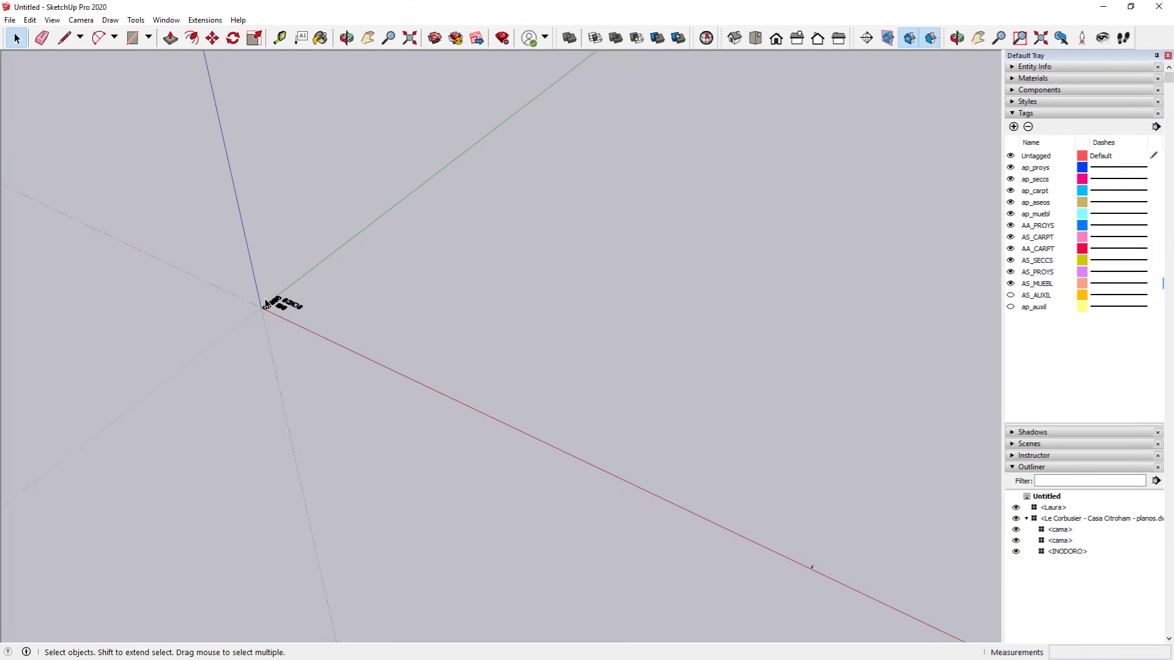
pyautogui.scroll(2, 264, 299)
pyautogui.scroll(2, 282, 309)
pyautogui.scroll(3, 282, 308)
pyautogui.scroll(2, 269, 354)
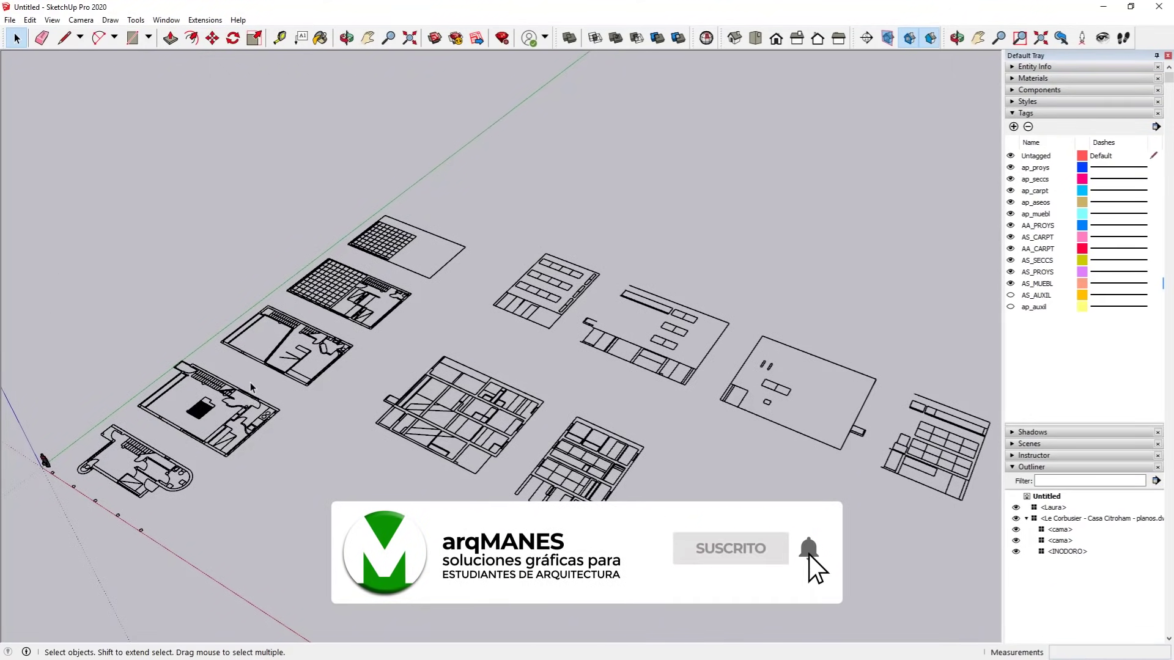
pyautogui.scroll(3, 651, 278)
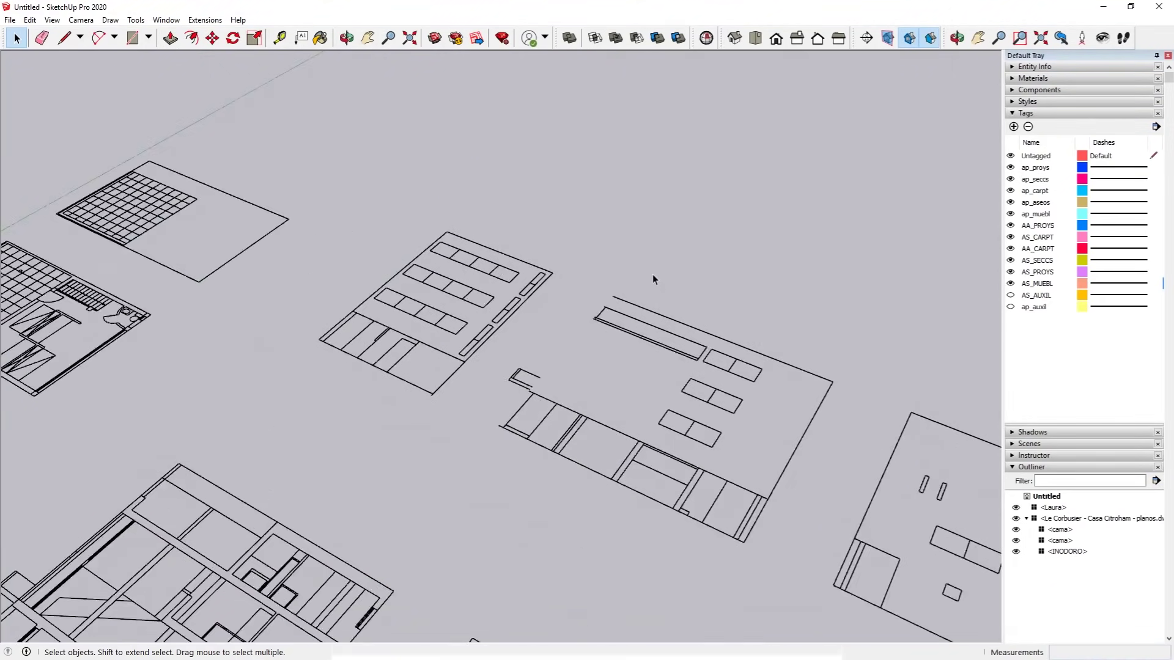
pyautogui.scroll(2, 618, 300)
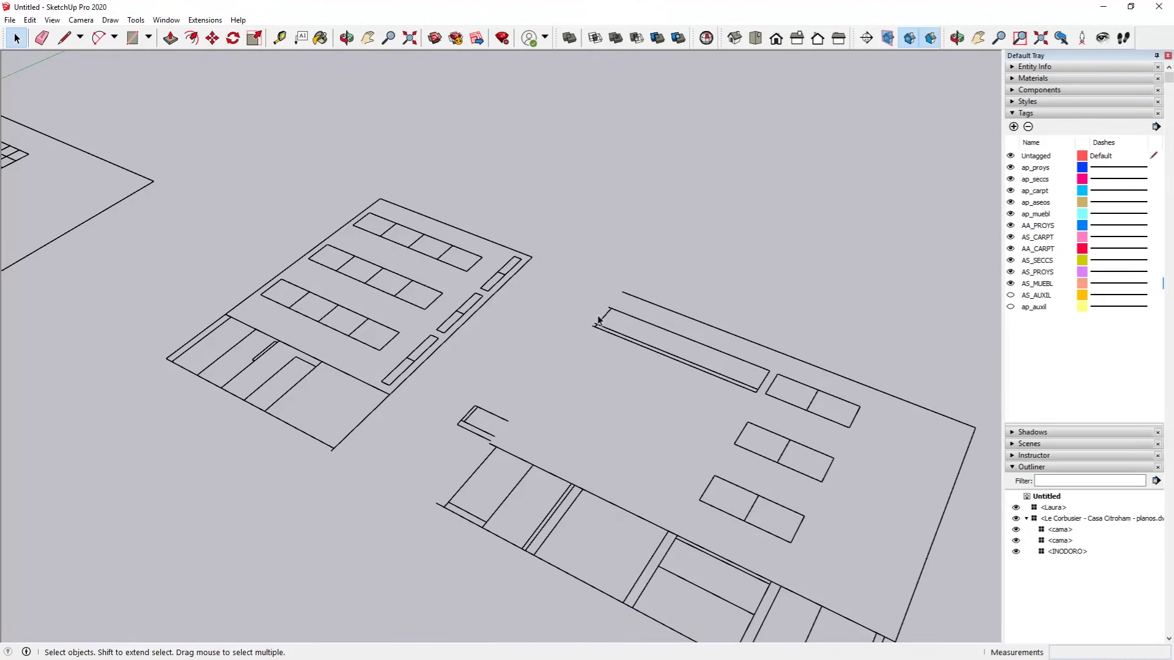
pyautogui.scroll(-3, 456, 469)
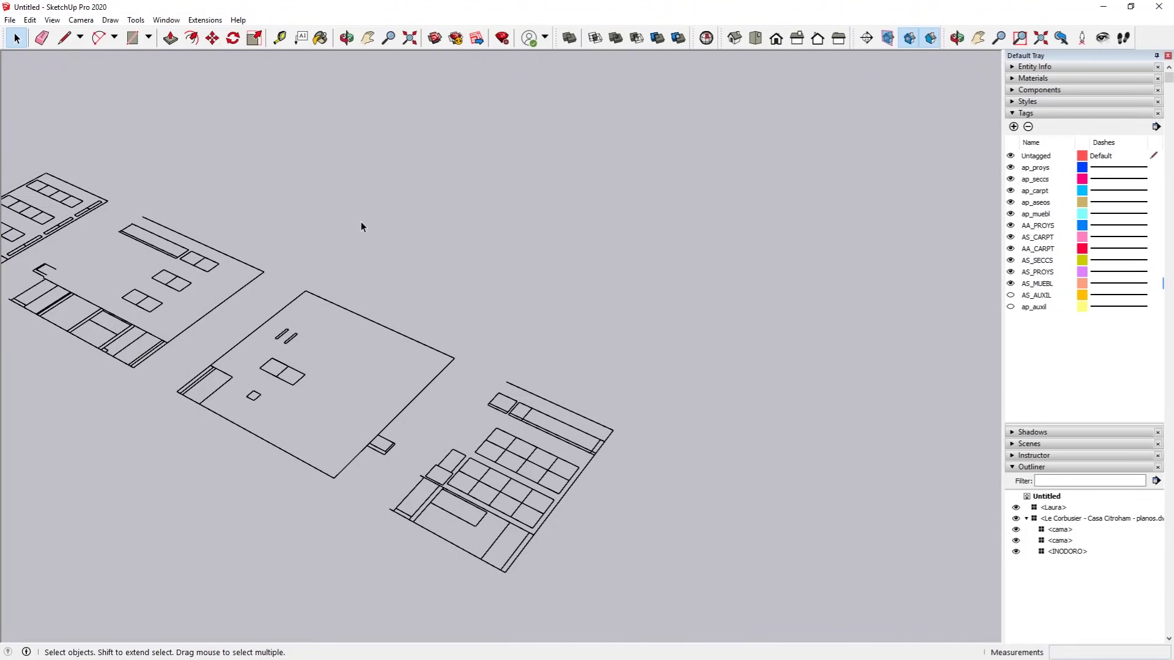
# Step: Select both the ap_auxil and AS_AUXIL tags together in the tag list
pyautogui.click(1040, 307)
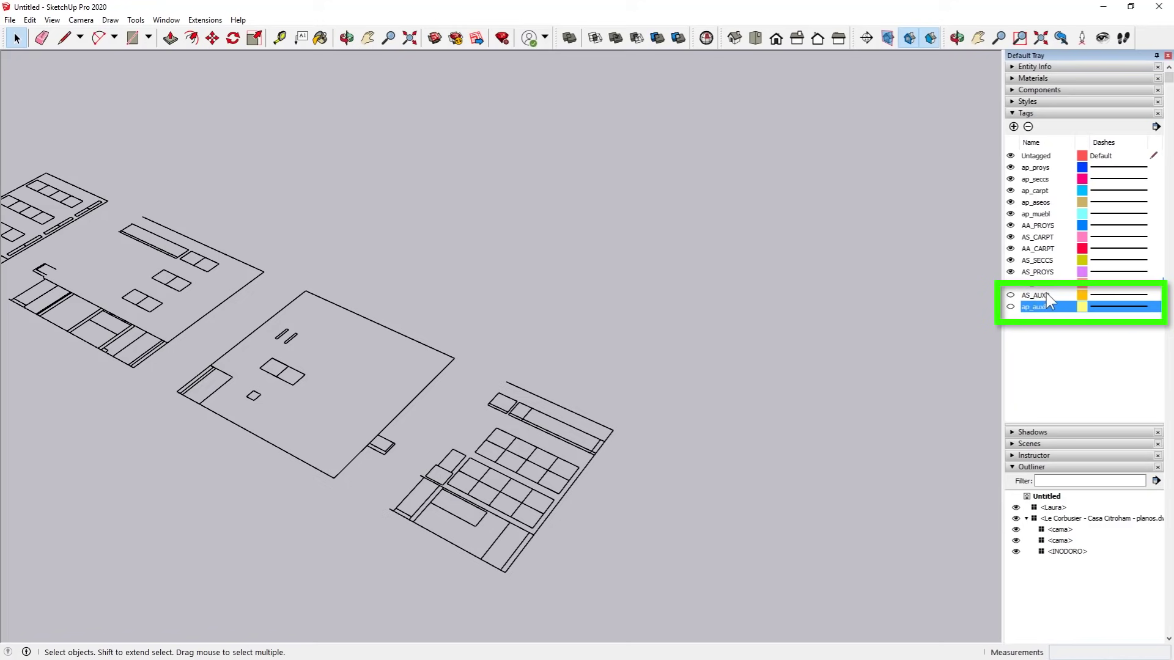
pyautogui.scroll(-3, 703, 356)
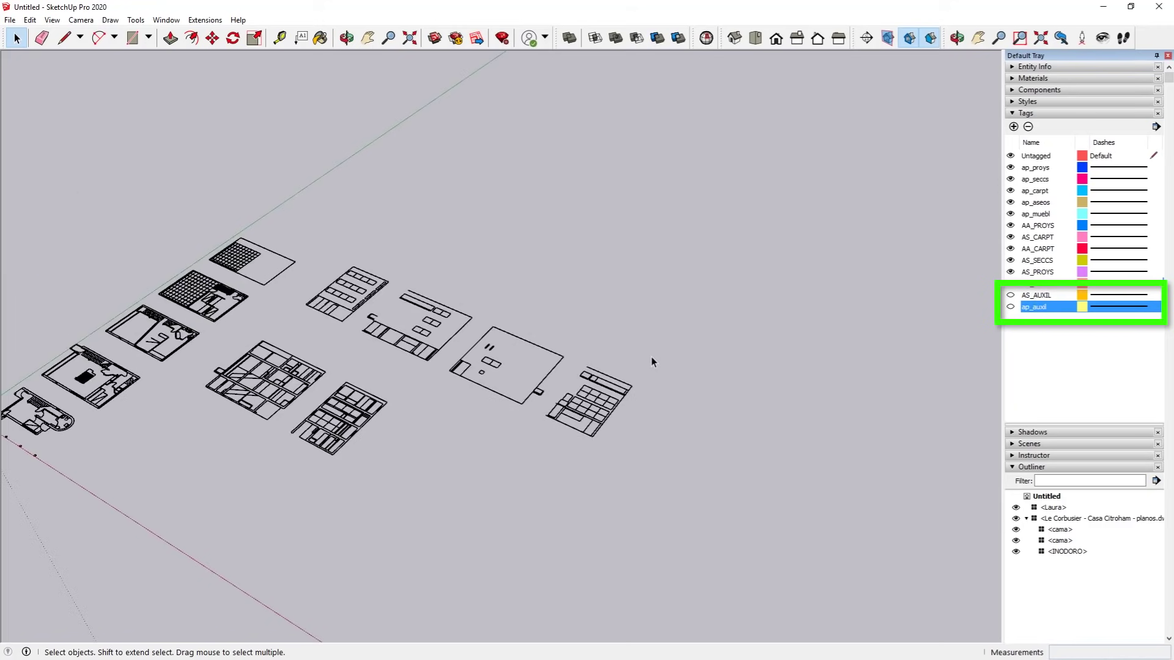
pyautogui.scroll(-2, 599, 354)
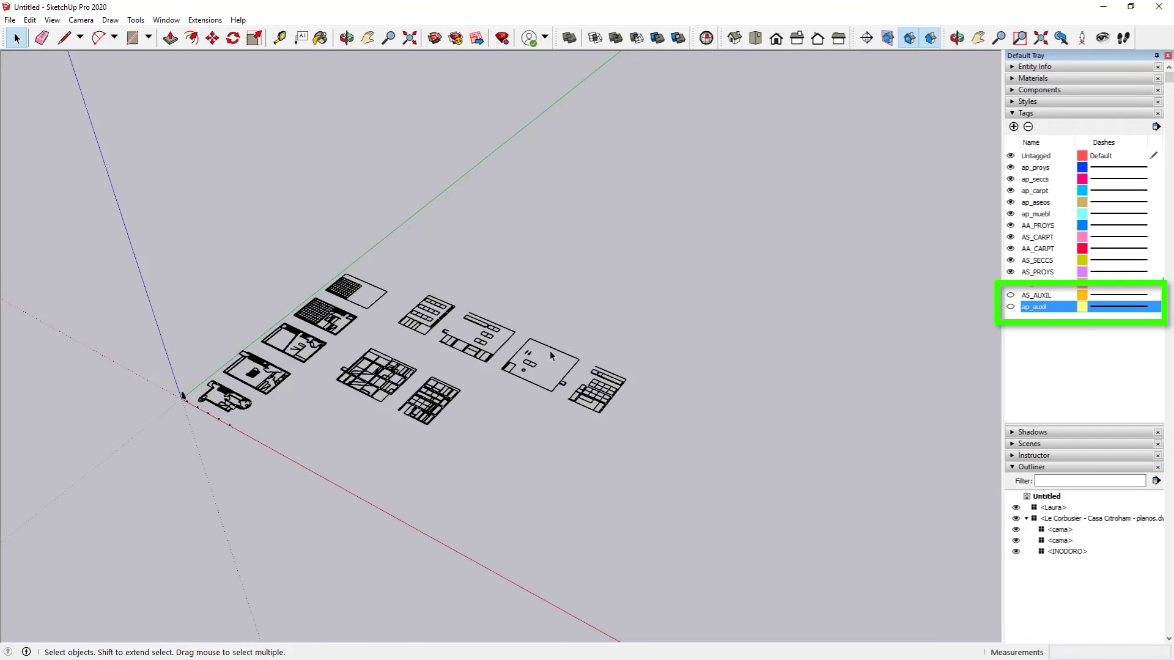
pyautogui.keyDown('shift'); pyautogui.click(1039, 297); pyautogui.keyUp('shift')
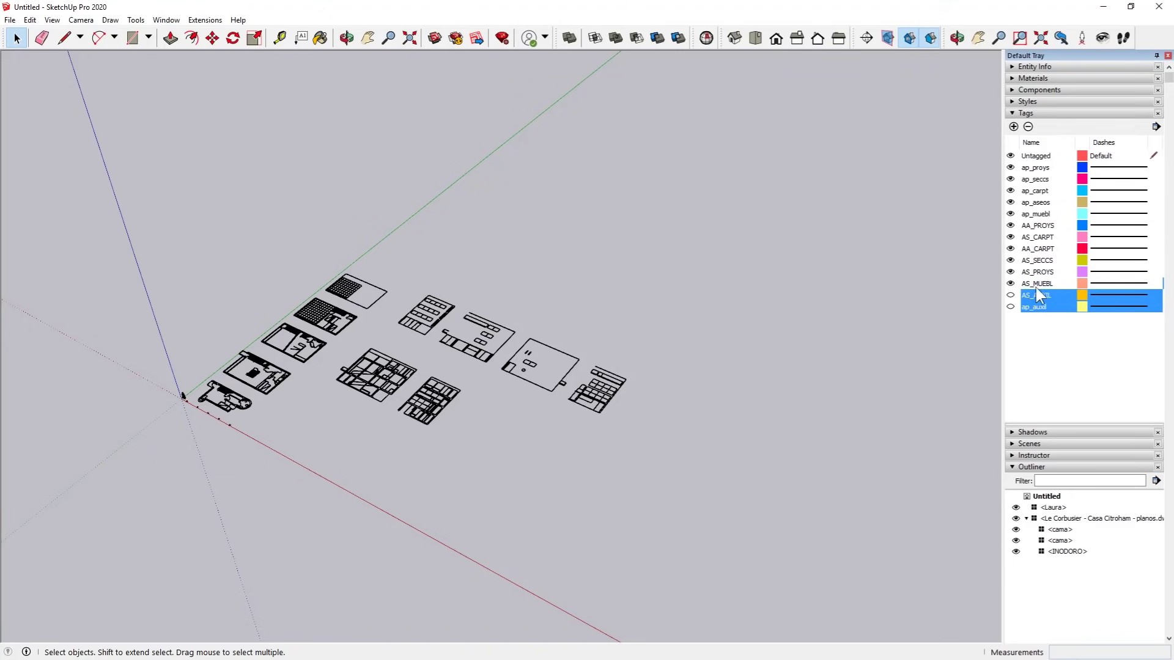
# Step: Delete the AS_AUXIL and ap_auxil tags together with all their contents
pyautogui.click(1028, 128)
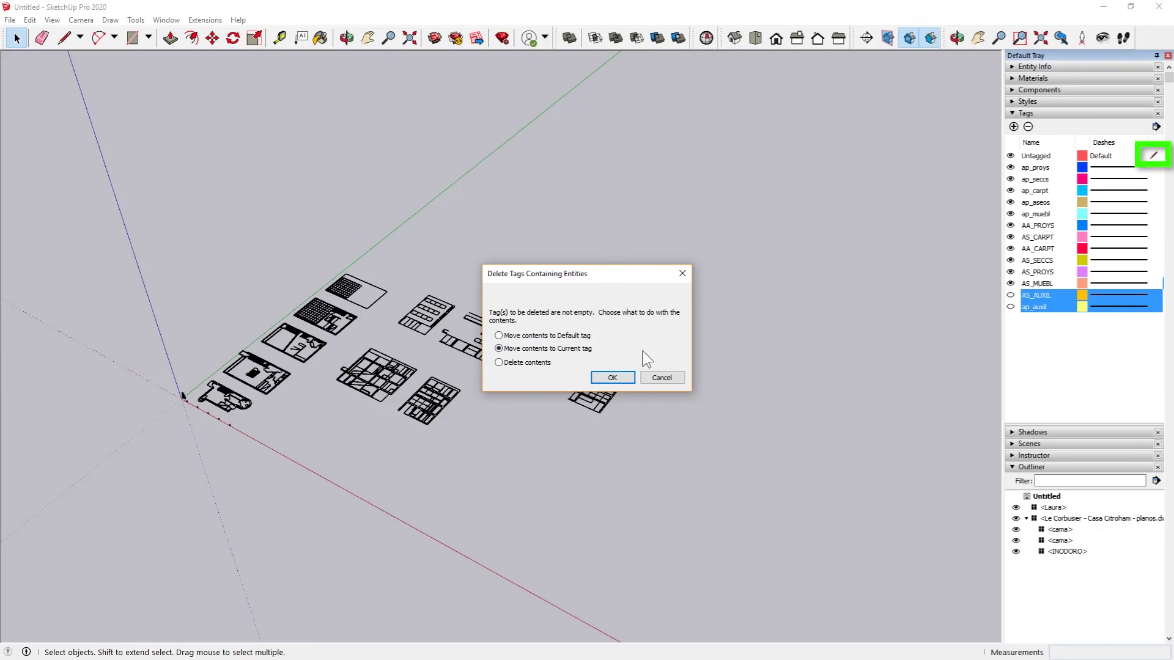
pyautogui.click(522, 363)
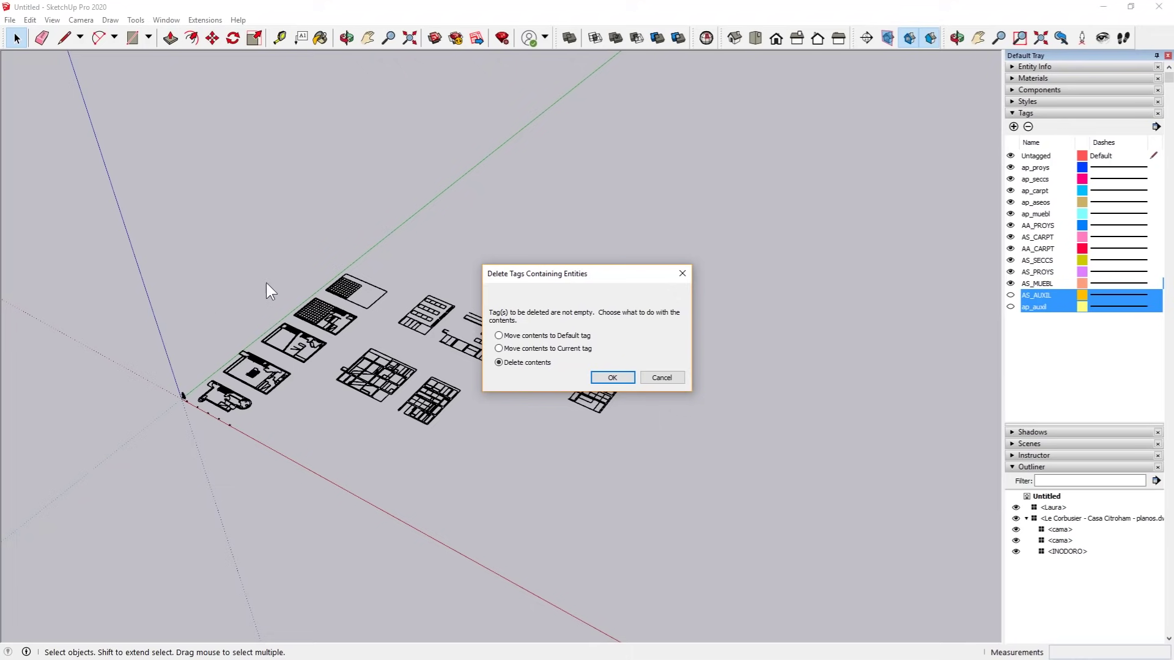
pyautogui.click(612, 379)
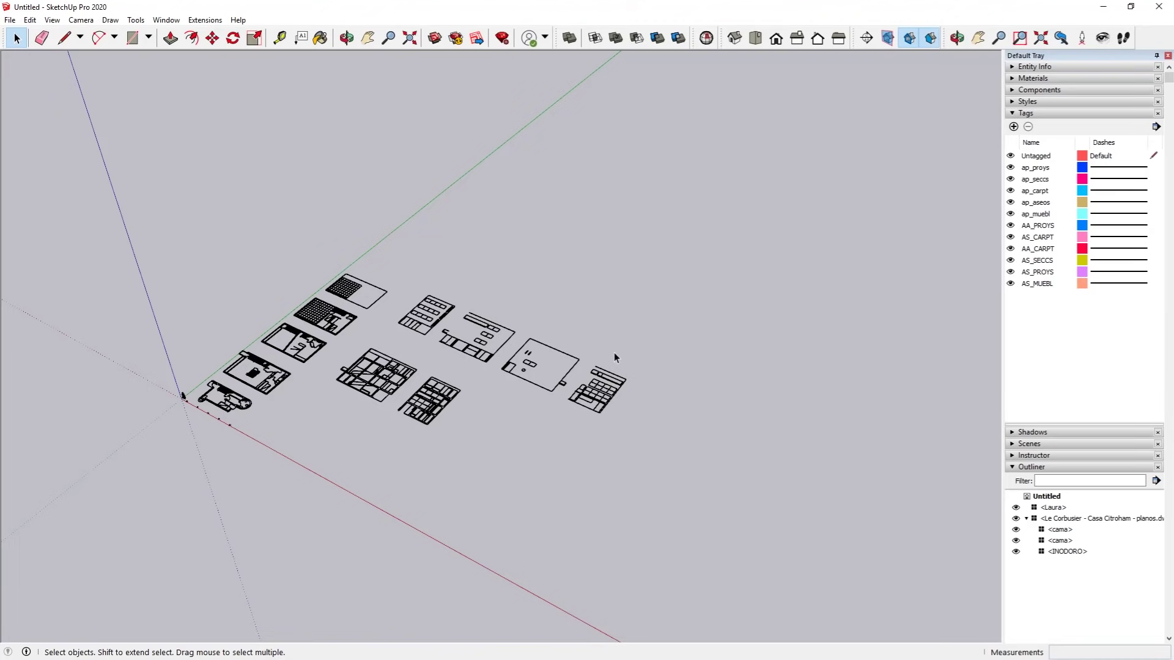
# Step: Inside the plans group, window-select and delete the stray entity at the far end
pyautogui.click(324, 320)
pyautogui.scroll(-3, 203, 269)
pyautogui.scroll(-3, 187, 269)
pyautogui.scroll(-1, 186, 270)
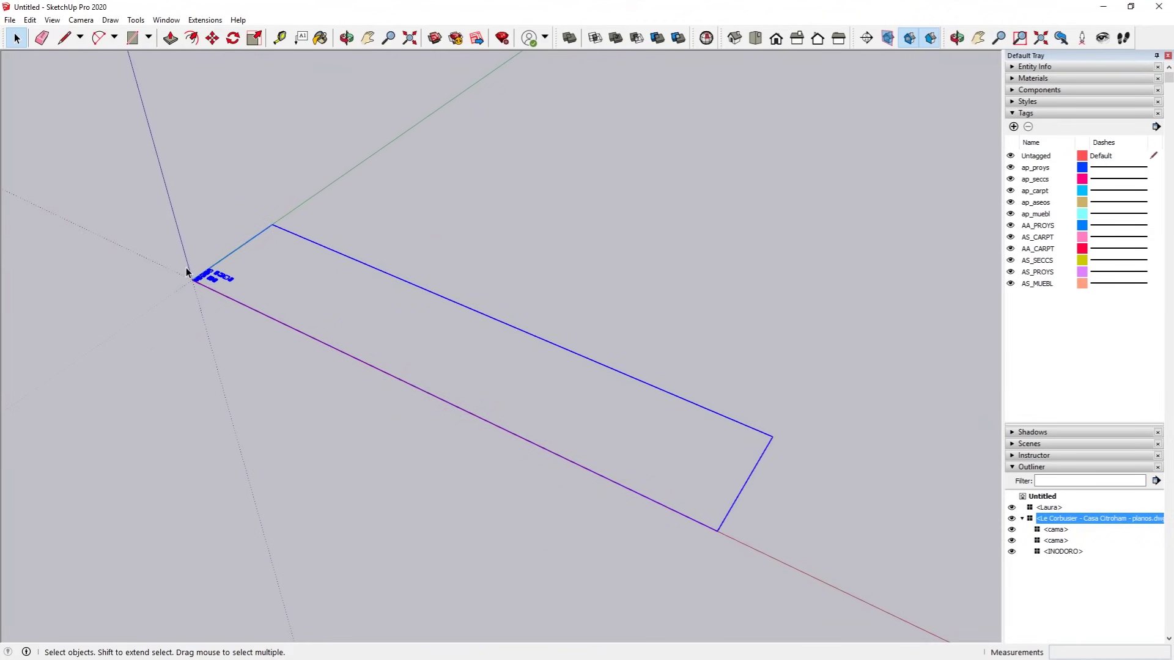
pyautogui.moveTo(182, 272); pyautogui.dragTo(281, 296, button='middle')
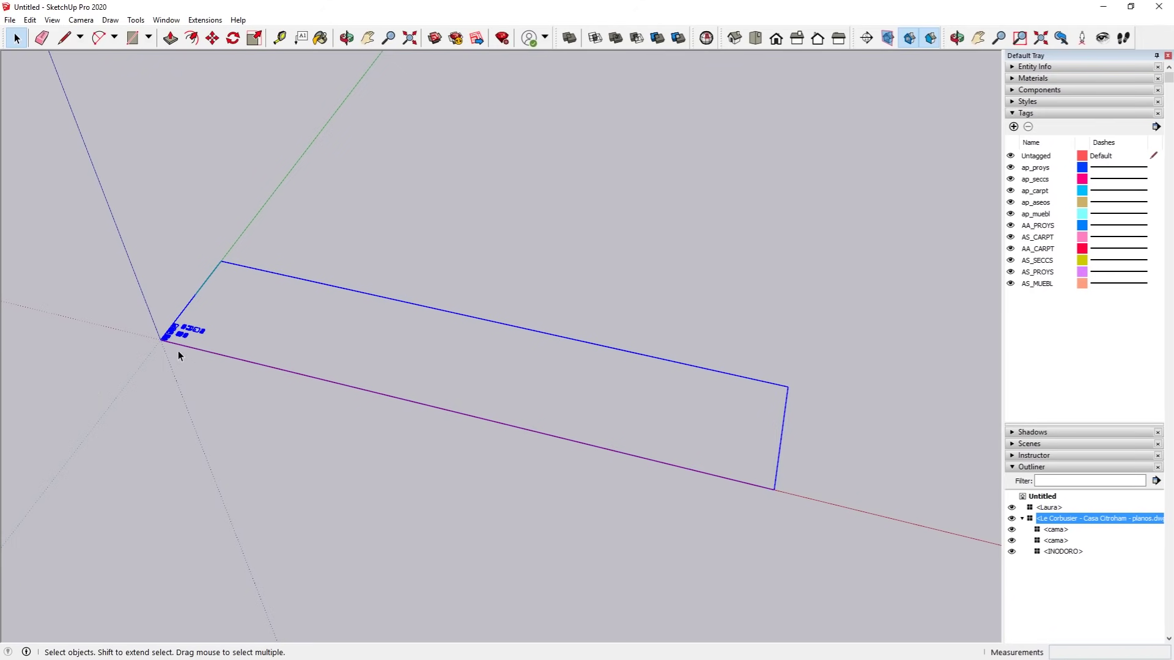
pyautogui.doubleClick(195, 333)
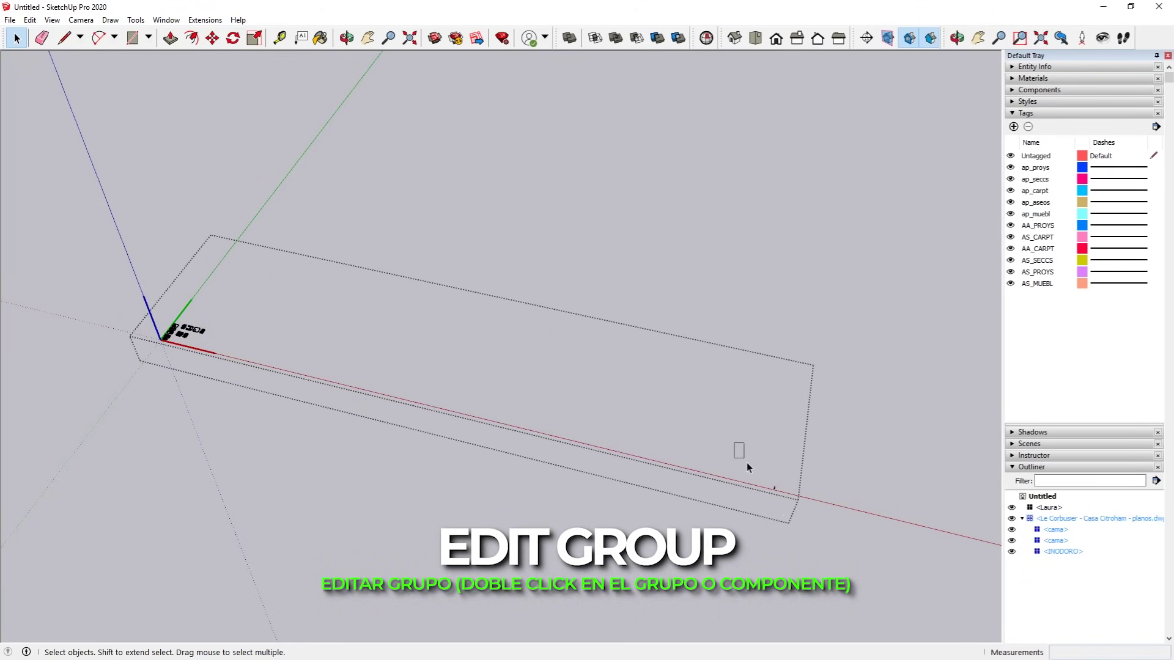
pyautogui.moveTo(746, 463); pyautogui.dragTo(785, 520)
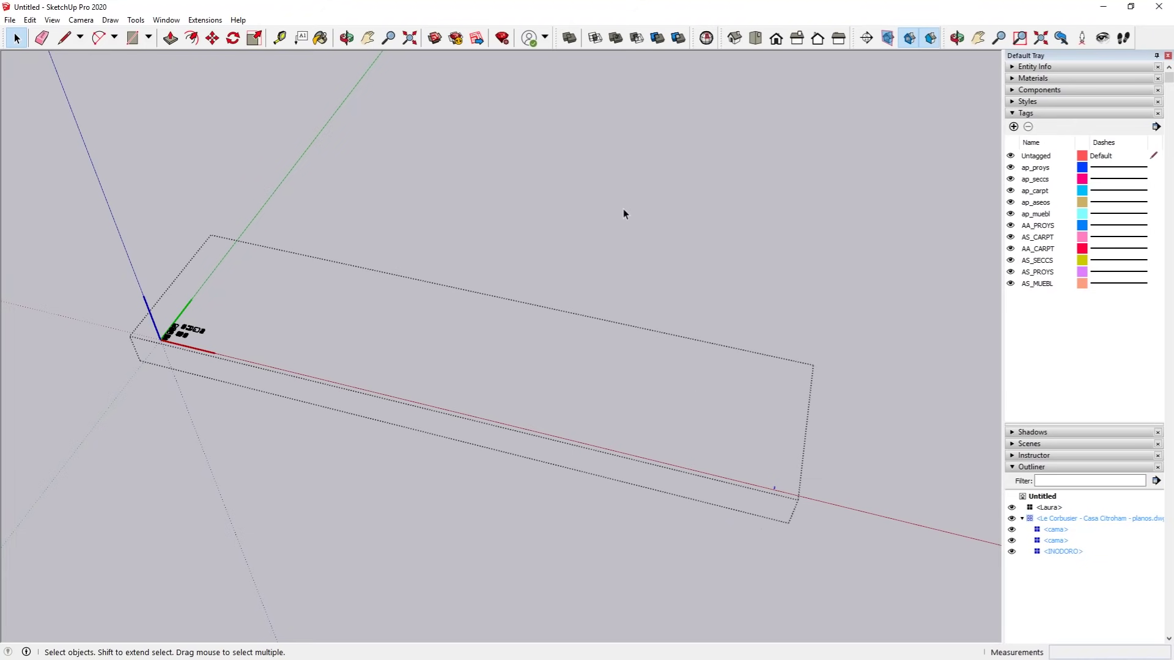
pyautogui.moveTo(608, 191); pyautogui.dragTo(926, 610)
pyautogui.press('Delete')
# Step: Exit the plans group, reselect it, and check that its extent now hugs the drawings
pyautogui.moveTo(140, 218)
pyautogui.mouseDown(button='middle')
pyautogui.moveTo(152, 259)
pyautogui.moveTo(235, 327)
pyautogui.mouseUp(button='middle')
pyautogui.moveTo(21, 150)
pyautogui.mouseDown()
pyautogui.moveTo(157, 266)
pyautogui.moveTo(461, 461)
pyautogui.mouseUp()
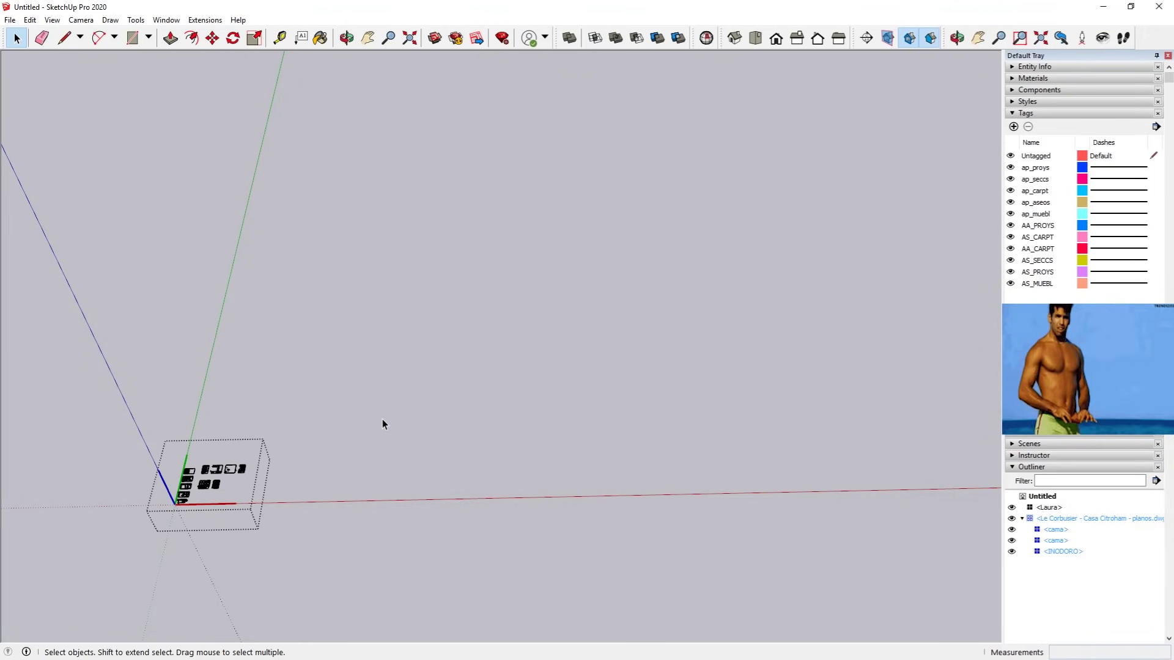
pyautogui.click(383, 419)
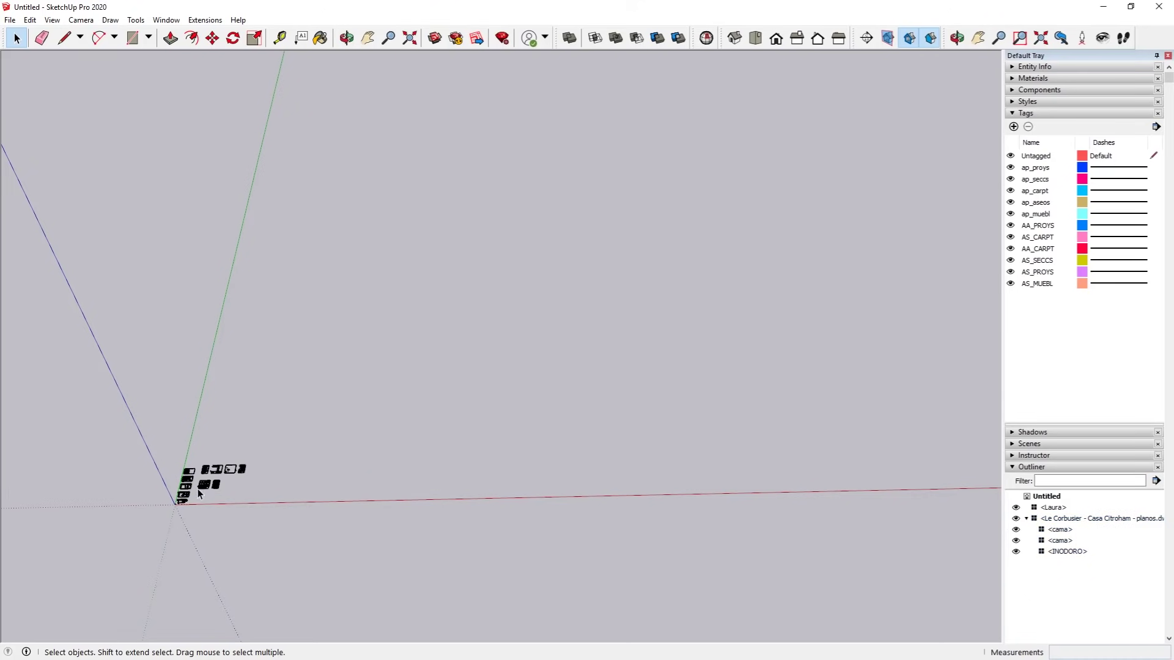
pyautogui.click(181, 503)
pyautogui.scroll(2, 181, 503)
pyautogui.scroll(2, 180, 501)
pyautogui.scroll(2, 190, 499)
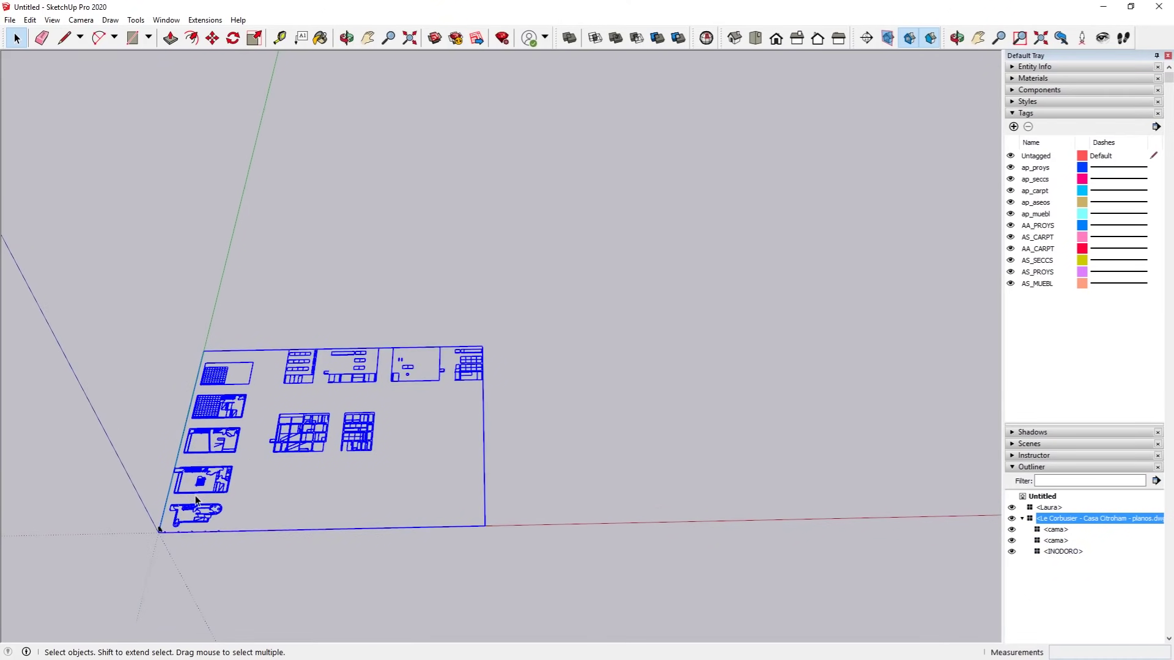
pyautogui.moveTo(267, 482); pyautogui.dragTo(162, 478, button='middle')
pyautogui.scroll(2, 162, 477)
pyautogui.scroll(2, 161, 475)
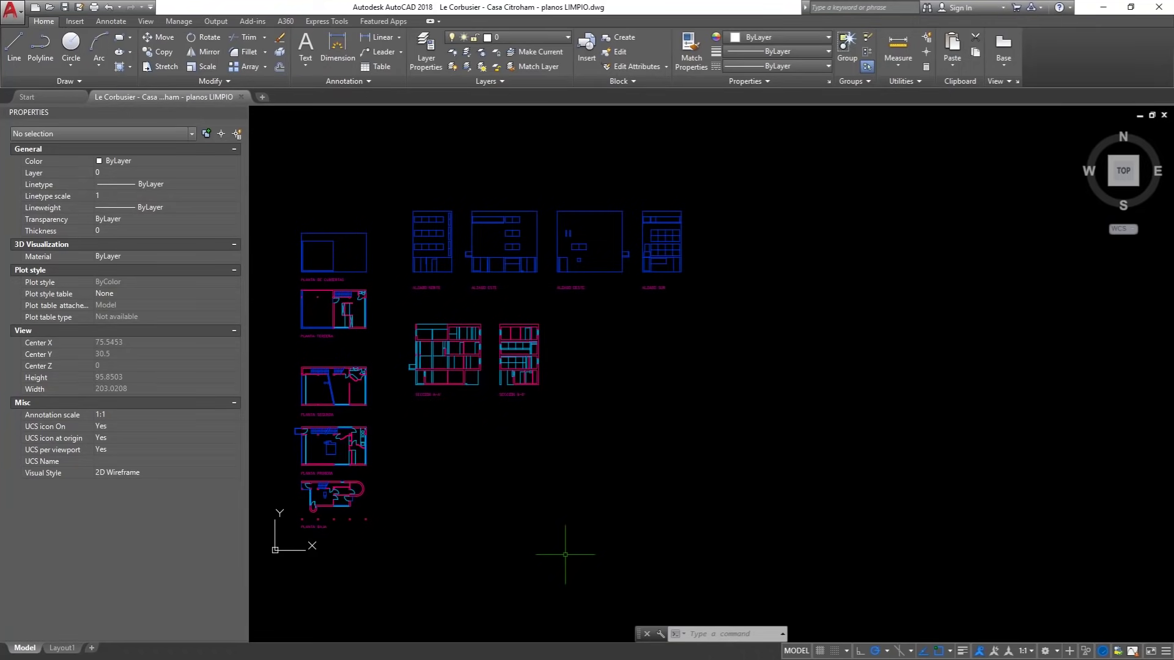
# Step: Copy all 1174 plan objects from planos LIMPIO into a new drawing, Drawing1
pyautogui.click(788, 573)
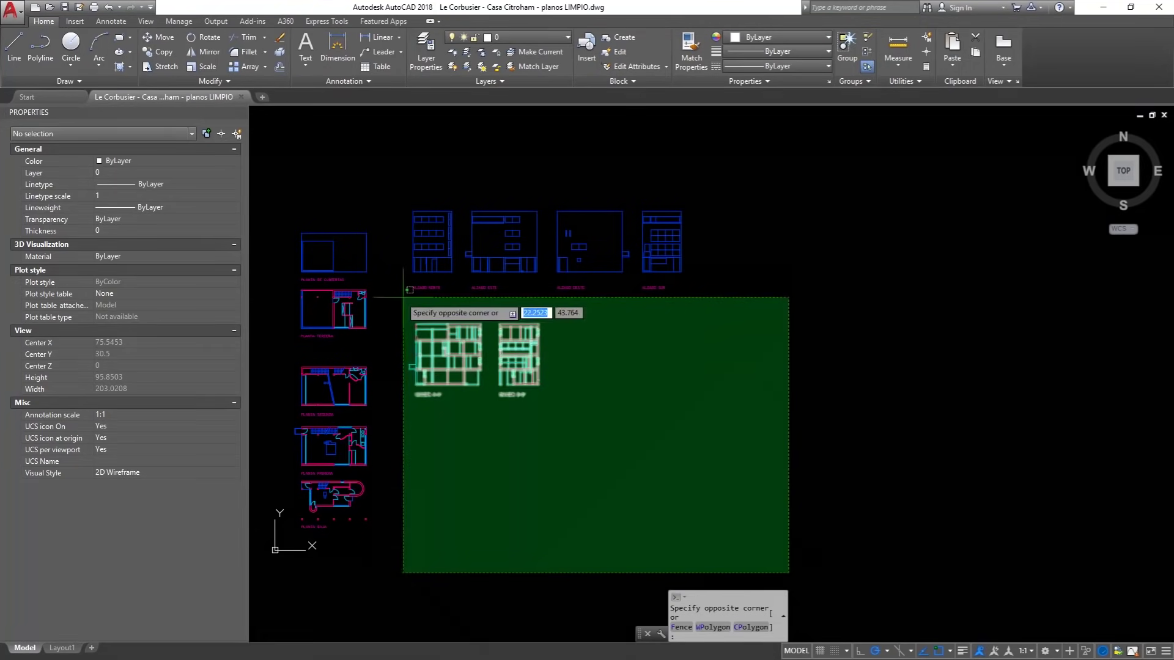
pyautogui.click(259, 164)
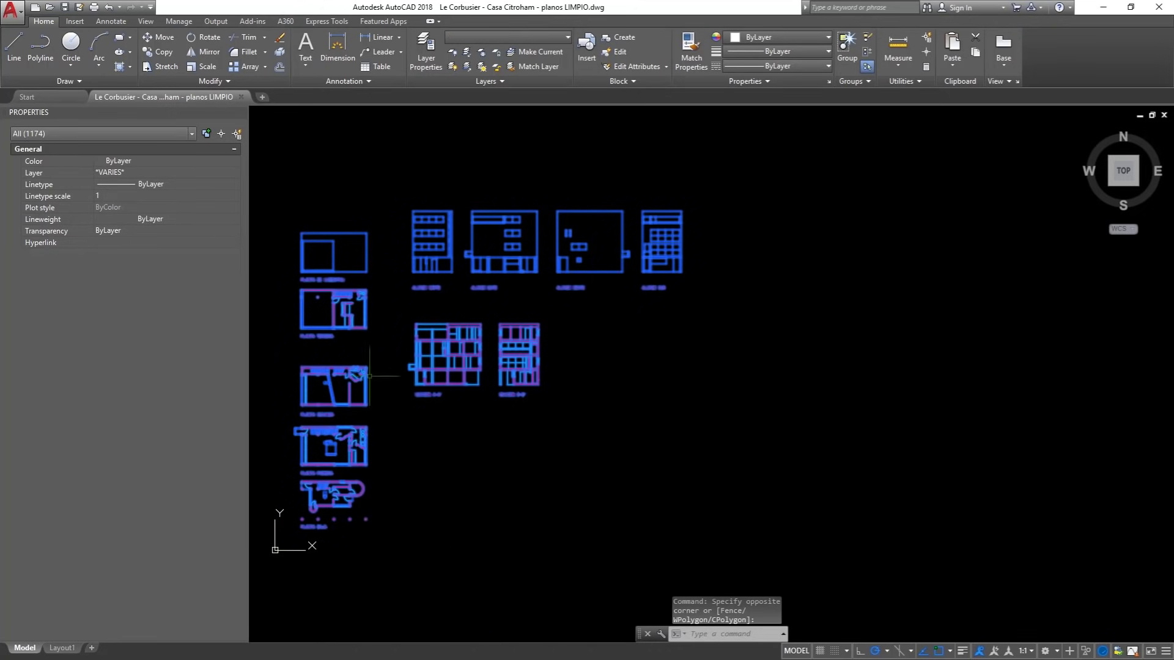
pyautogui.hotkey('ctrl', 'c')
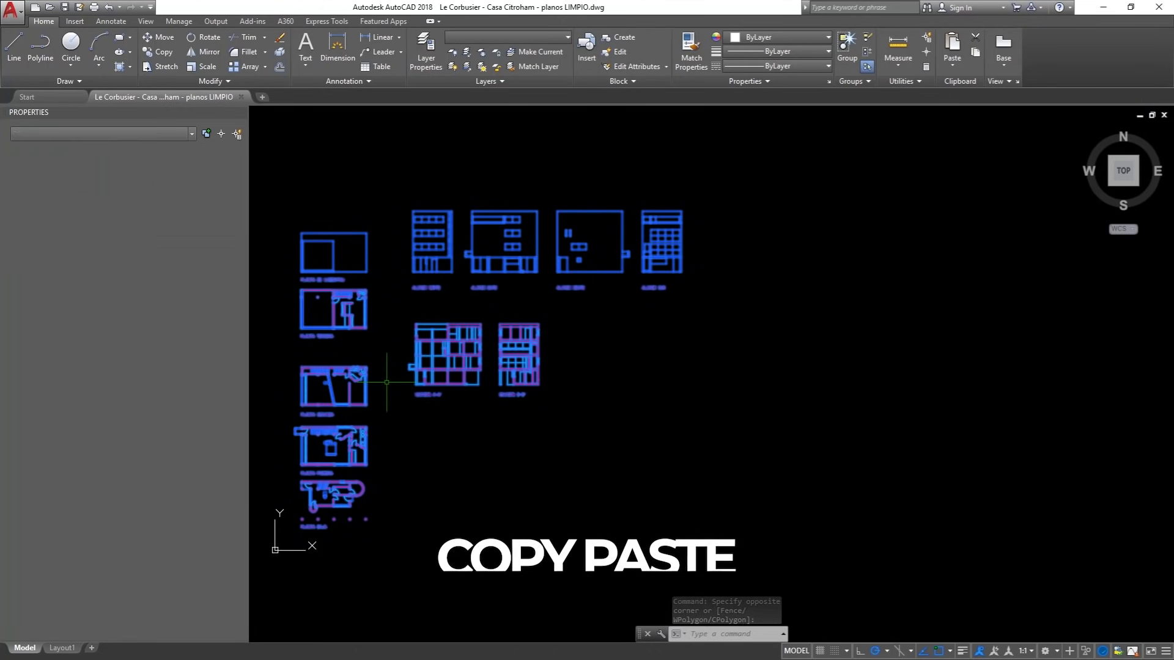
pyautogui.click(265, 99)
pyautogui.hotkey('ctrl', 'v')
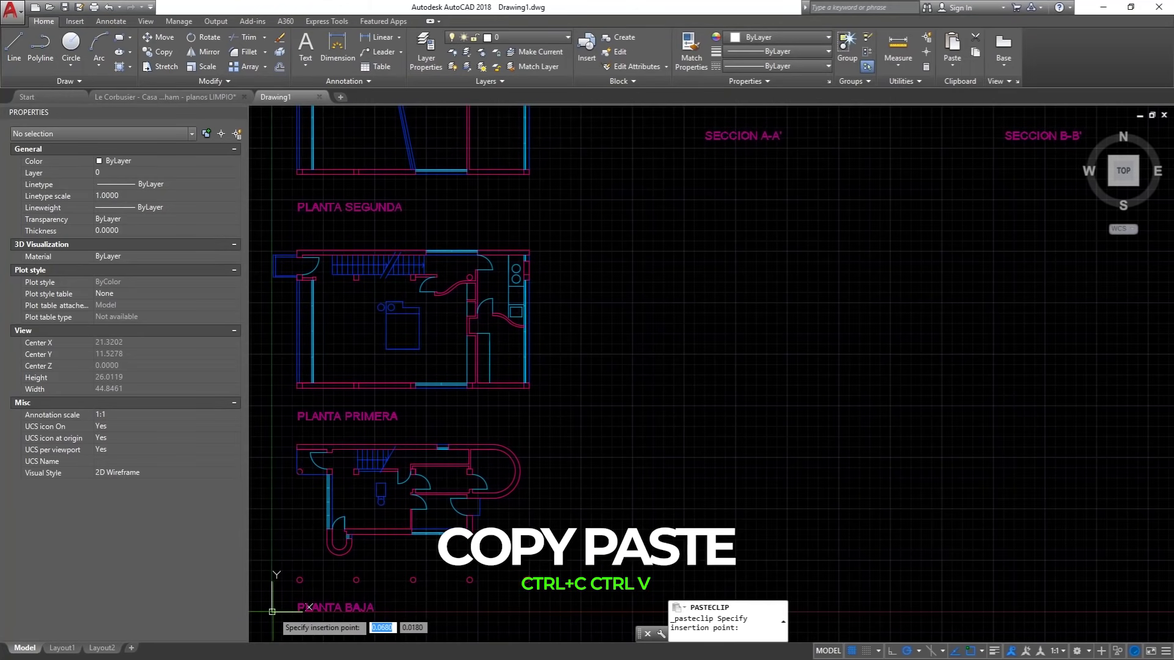
pyautogui.click(272, 611)
pyautogui.scroll(-8, 605, 234)
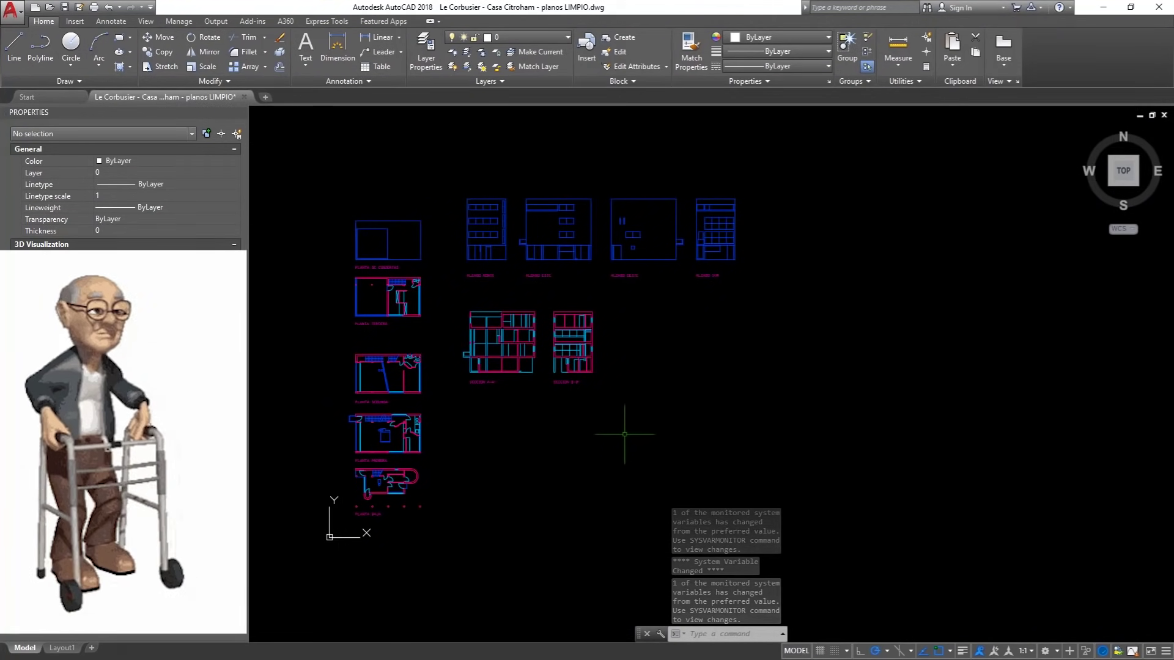
# Step: Start WBLOCK, select all 1174 drawing objects and set the base point on the floor-plan corner
pyautogui.write('W')
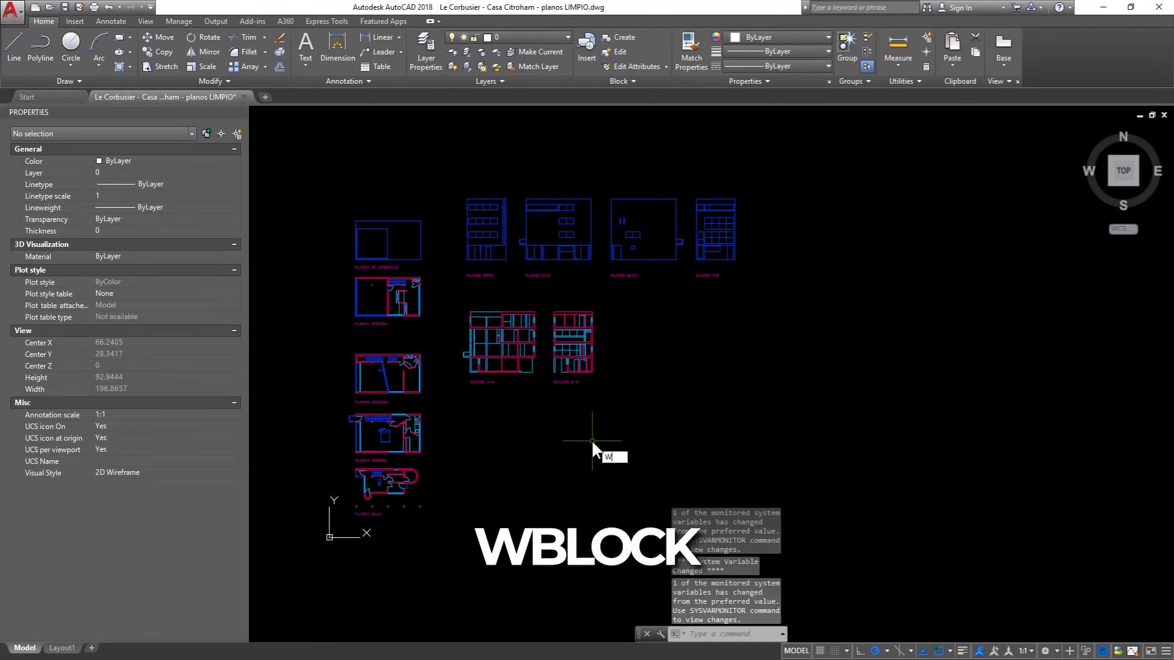
pyautogui.write('BLOCK')
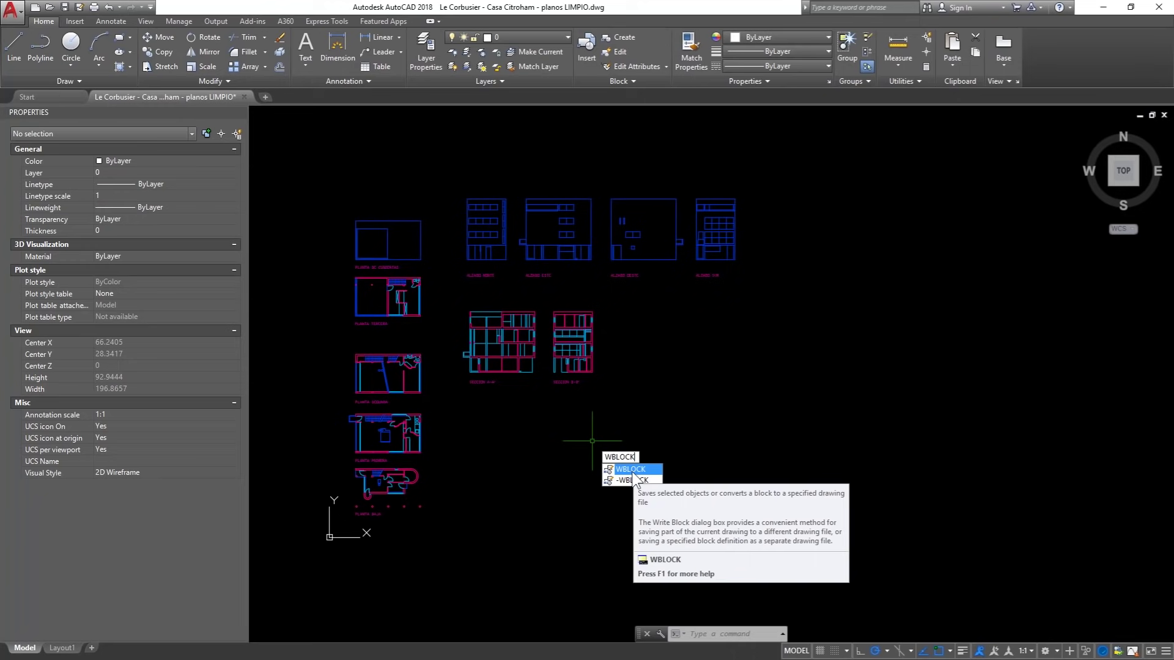
pyautogui.click(631, 469)
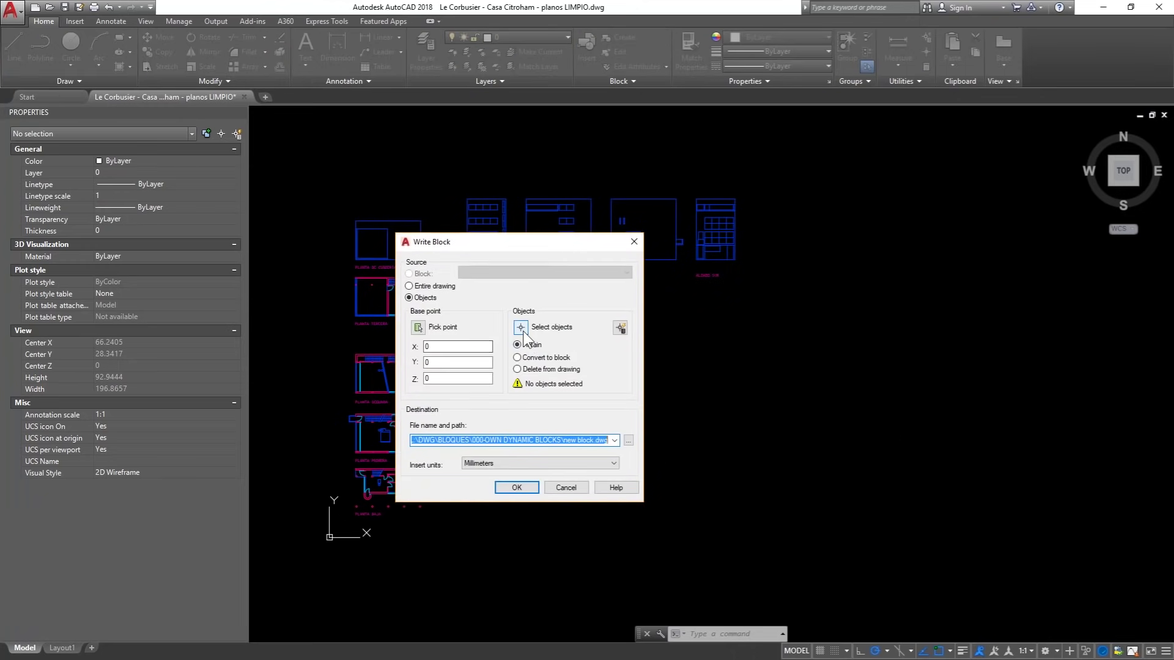
pyautogui.click(519, 325)
pyautogui.click(831, 573)
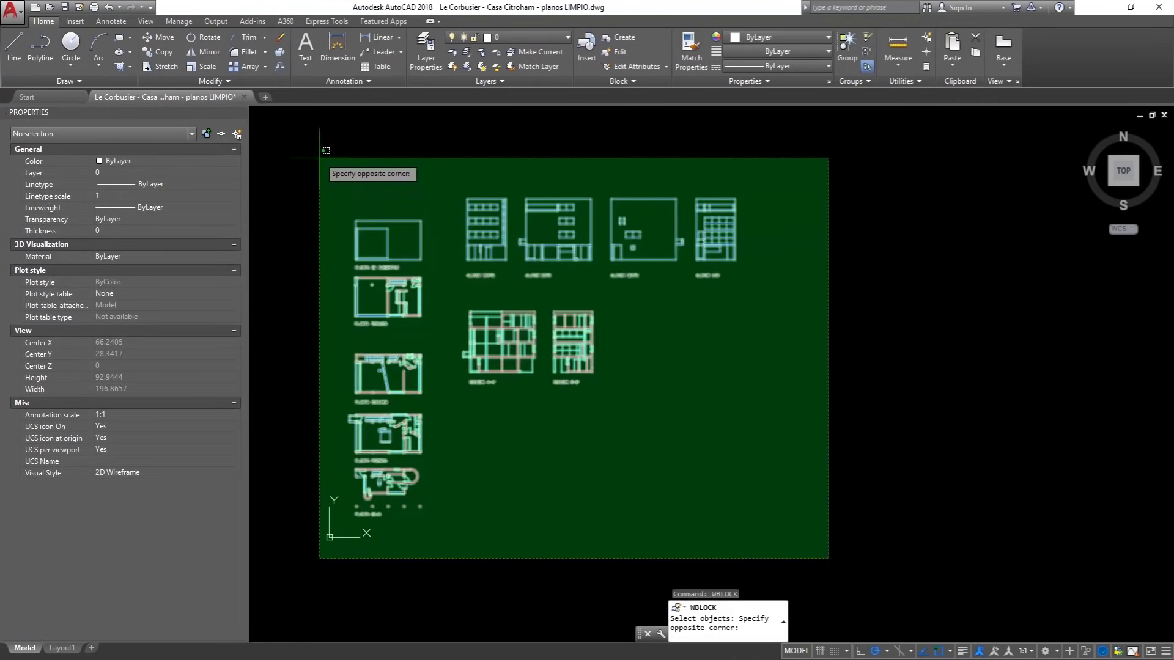
pyautogui.click(318, 153)
pyautogui.press('Return')
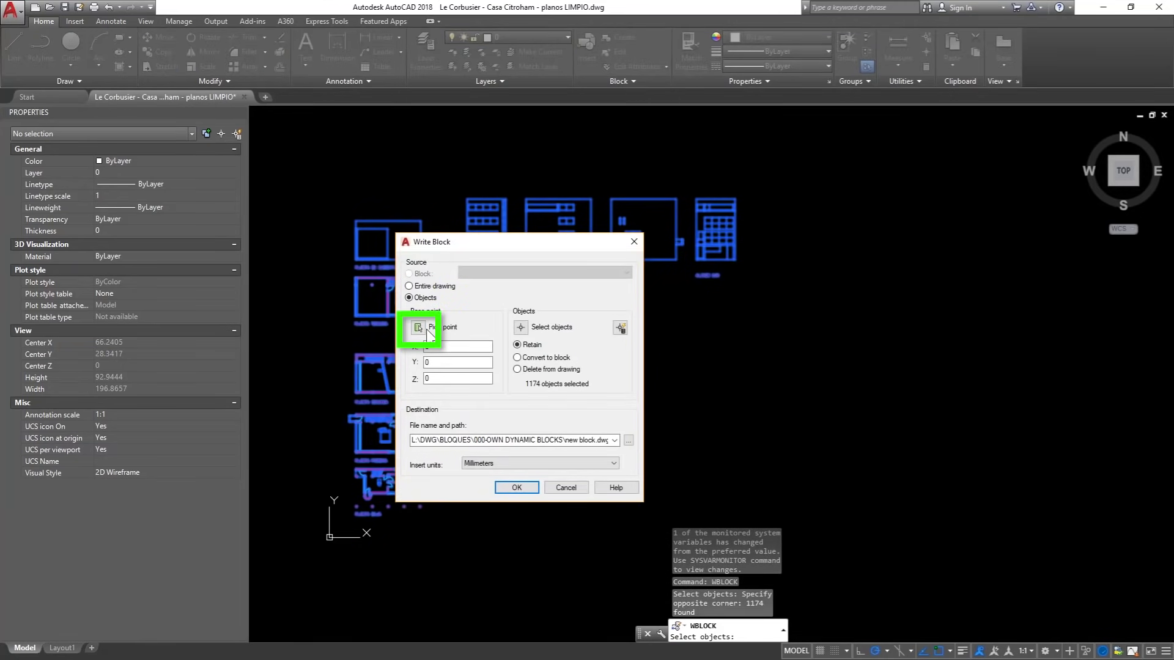
pyautogui.click(418, 328)
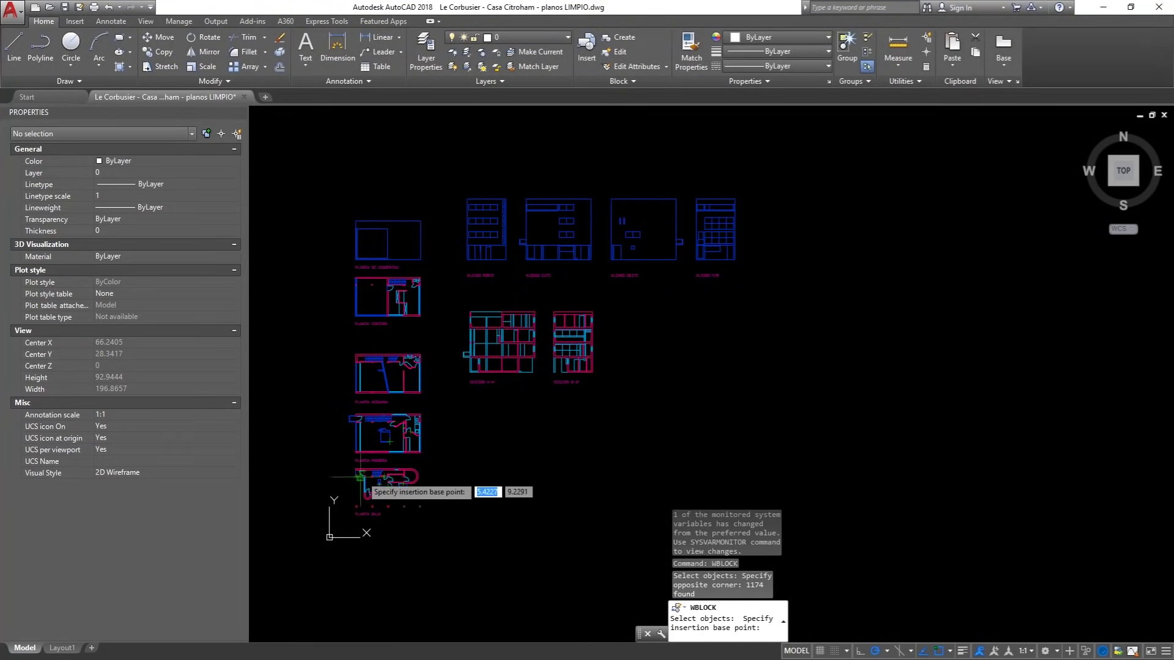
pyautogui.scroll(10, 355, 471)
pyautogui.click(526, 454)
pyautogui.moveTo(411, 440); pyautogui.dragTo(603, 441)
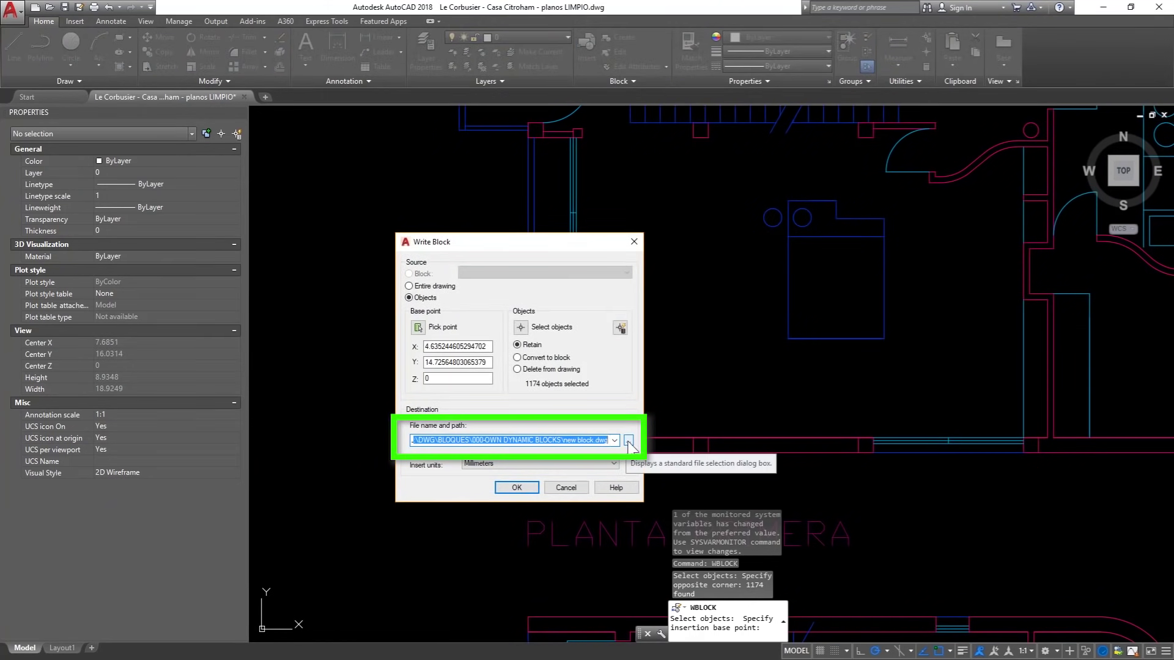
# Step: Save the export as Casa Citrohan WBLOCK.dwg in AutoCAD 2013 format and confirm
pyautogui.click(629, 442)
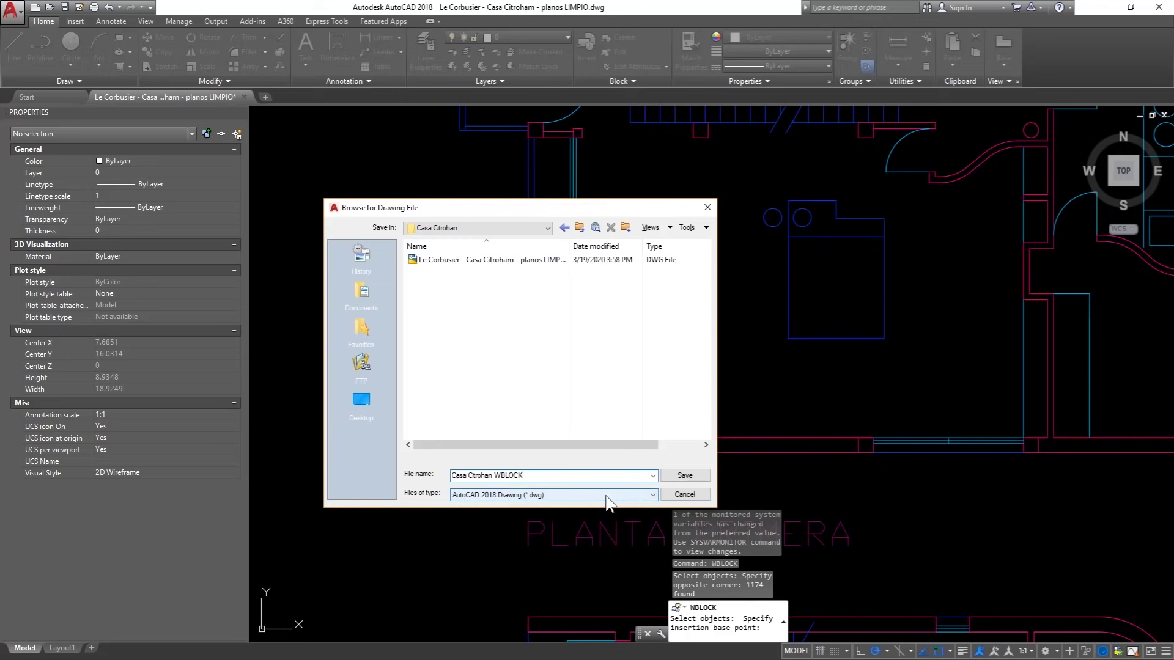
pyautogui.click(606, 495)
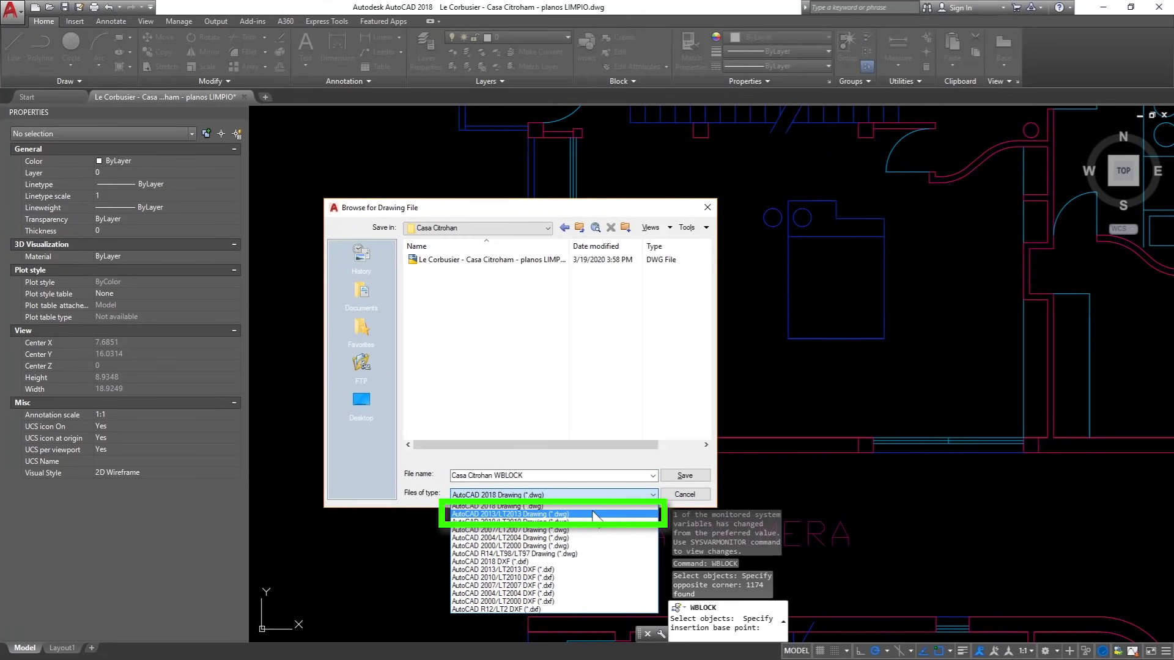
pyautogui.click(596, 514)
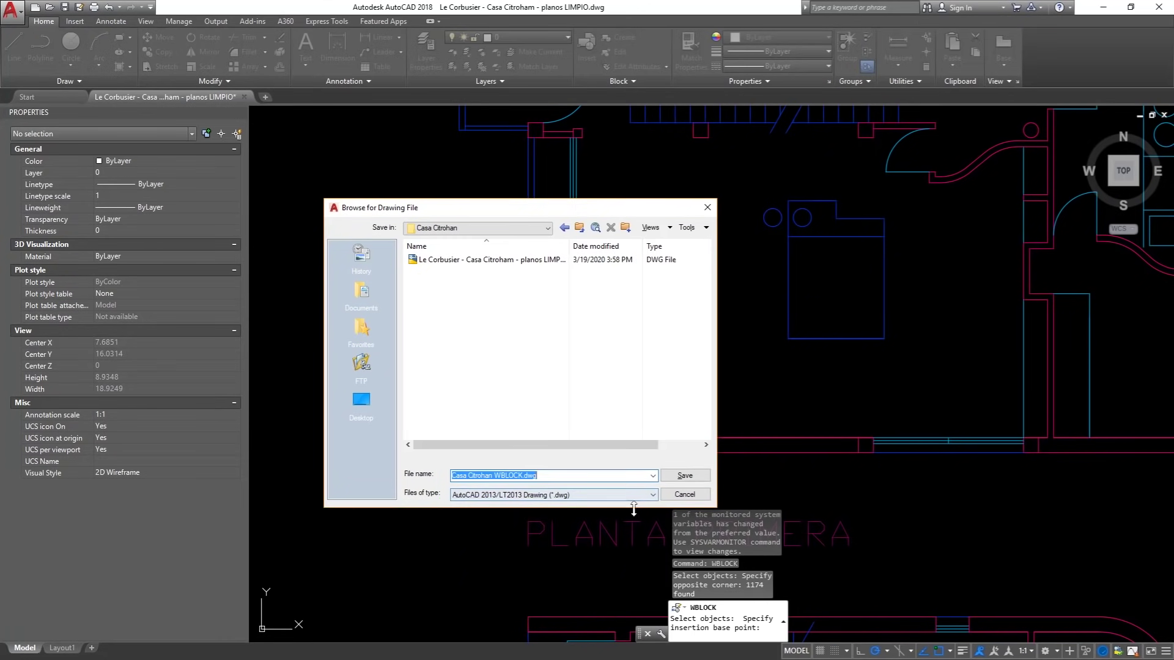
pyautogui.click(685, 475)
pyautogui.click(517, 487)
pyautogui.scroll(-10, 452, 462)
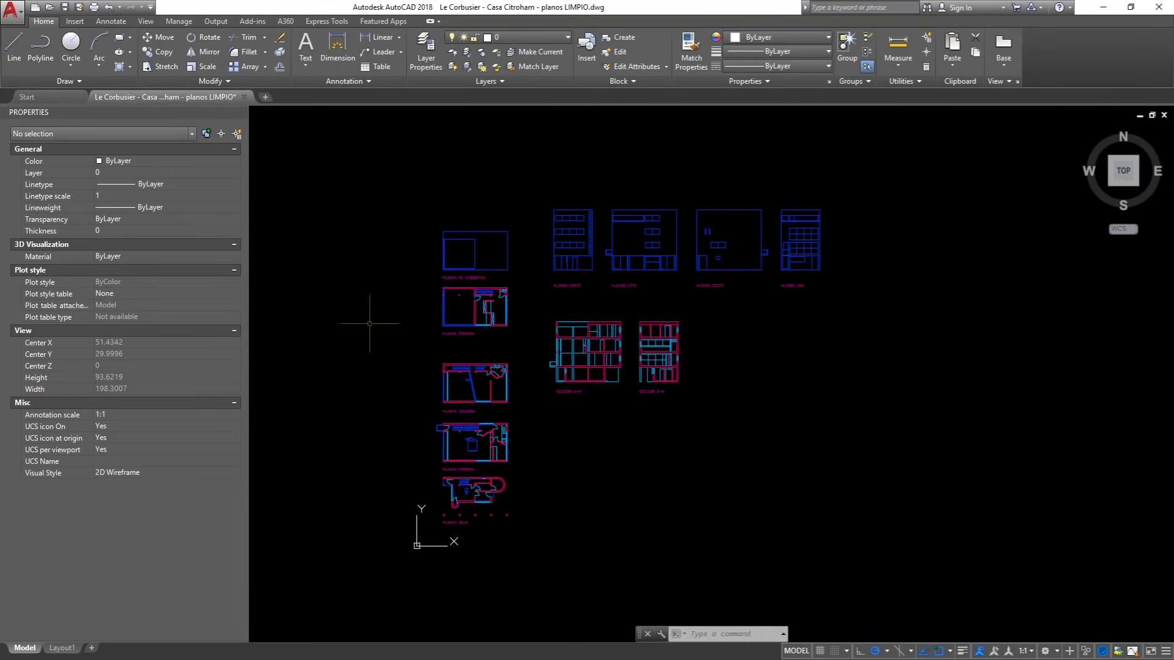
pyautogui.click(11, 8)
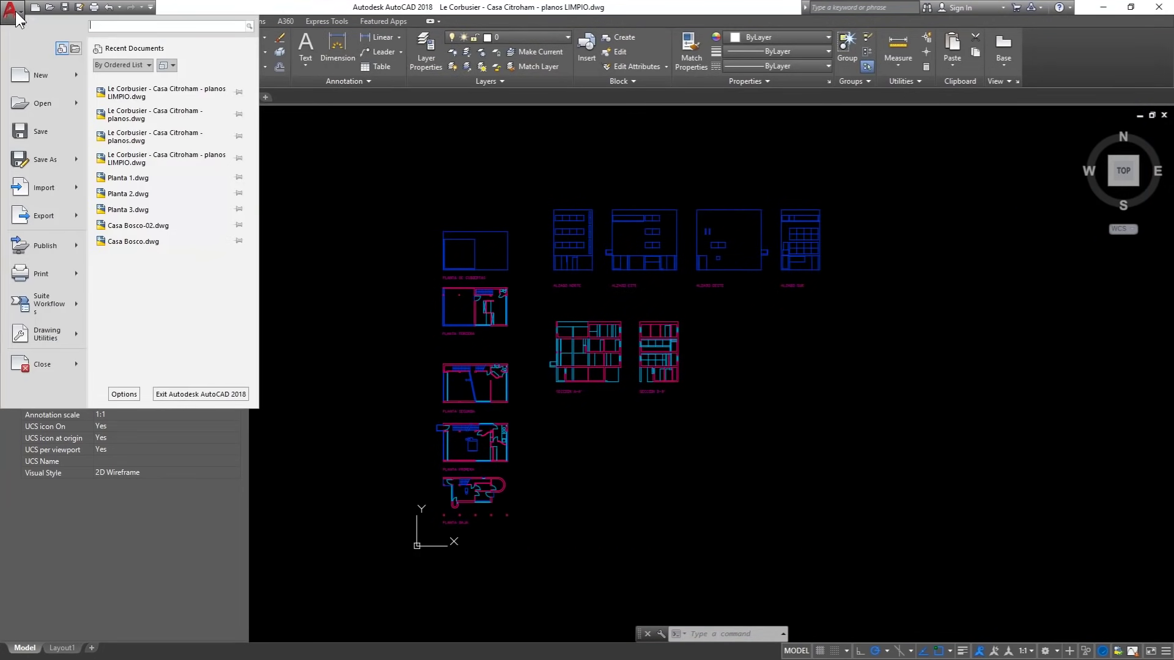
# Step: Open Casa Citrohan WBLOCK.dwg and review its layers in the Layer dropdown
pyautogui.click(45, 110)
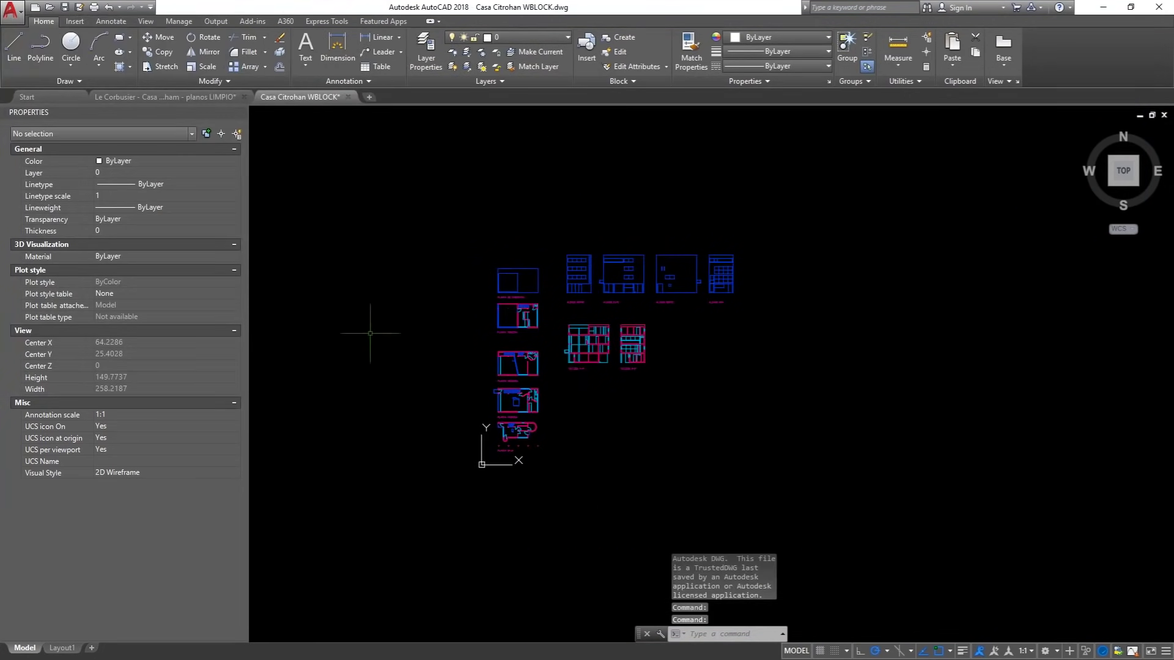
pyautogui.click(530, 37)
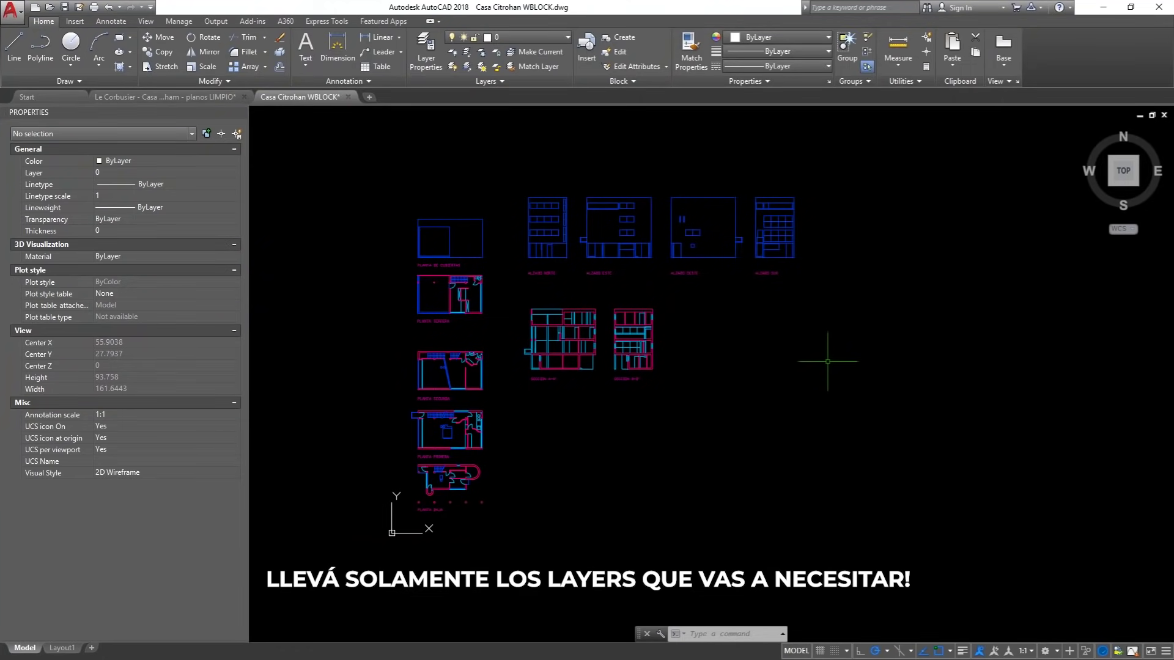
pyautogui.scroll(6, 526, 307)
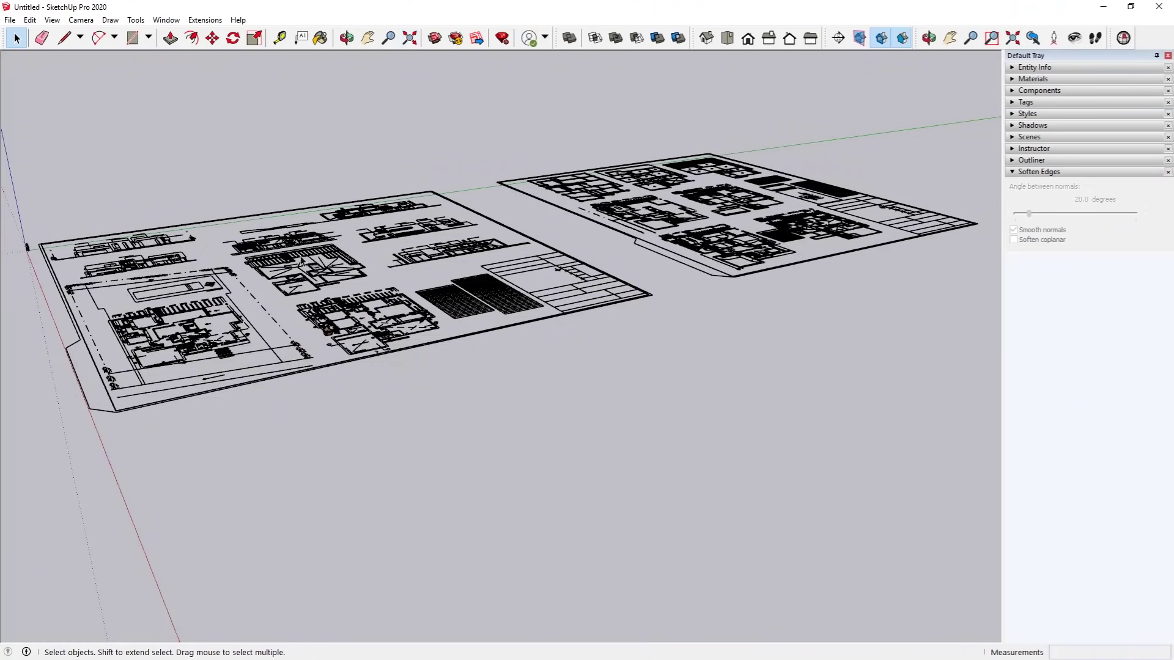
pyautogui.scroll(2, 269, 318)
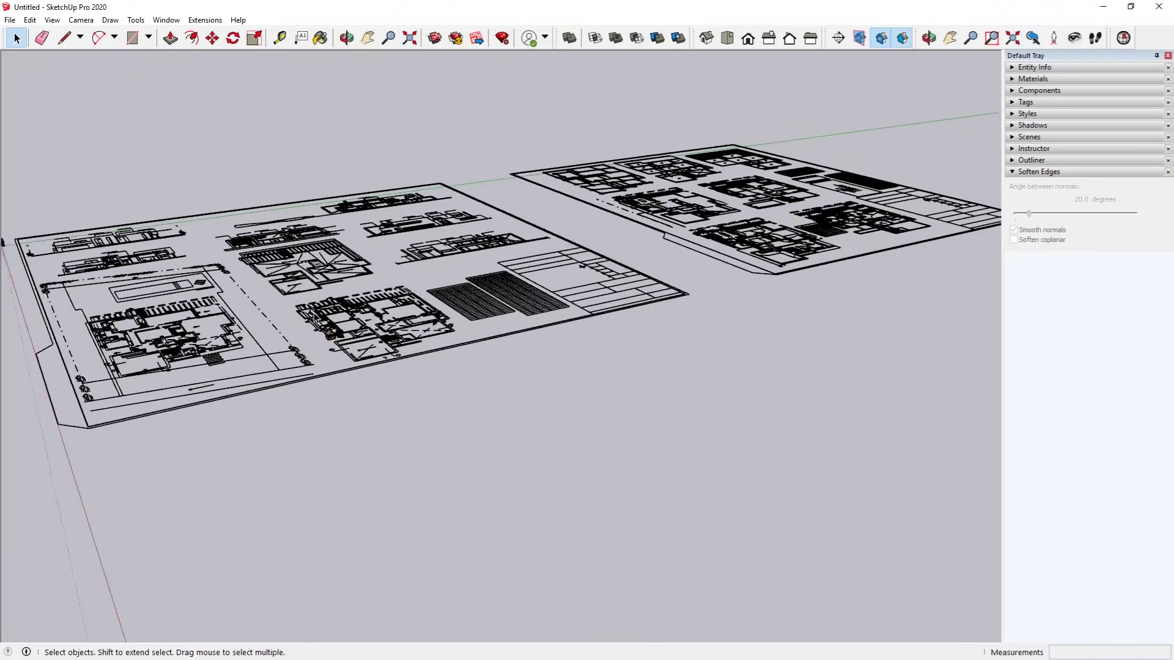
pyautogui.scroll(2, 269, 318)
pyautogui.scroll(1, 337, 345)
pyautogui.scroll(1, 336, 346)
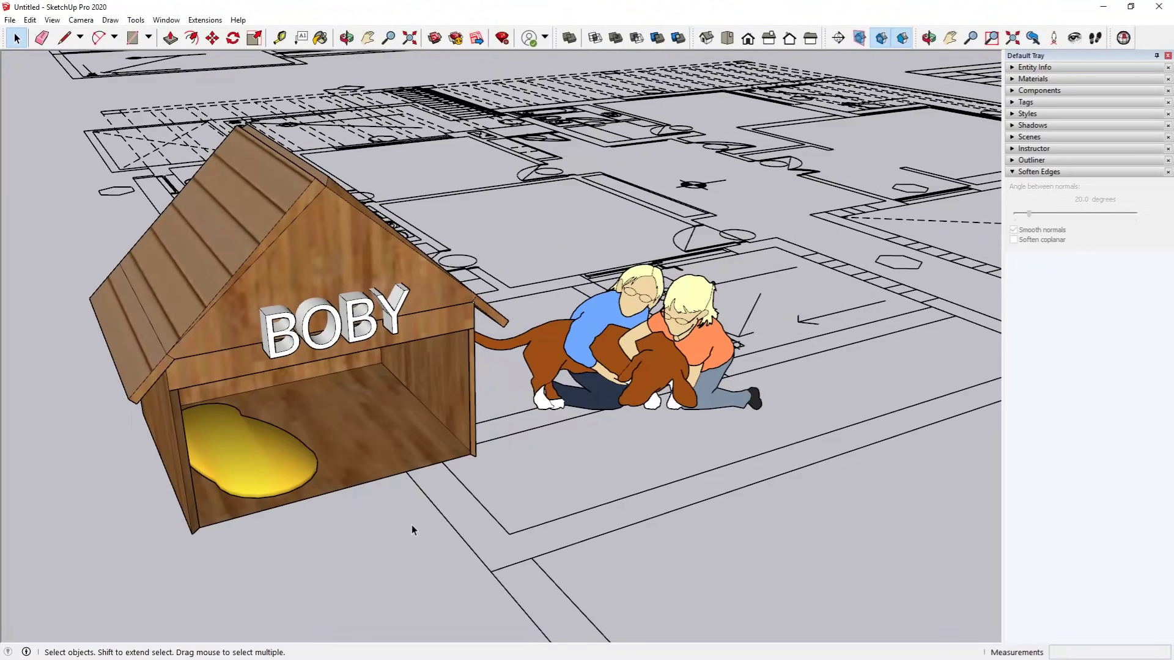
pyautogui.moveTo(412, 530)
pyautogui.mouseDown(button='middle')
pyautogui.moveTo(320, 515)
pyautogui.moveTo(466, 523)
pyautogui.mouseUp(button='middle')
pyautogui.click(408, 38)
pyautogui.scroll(2, 301, 263)
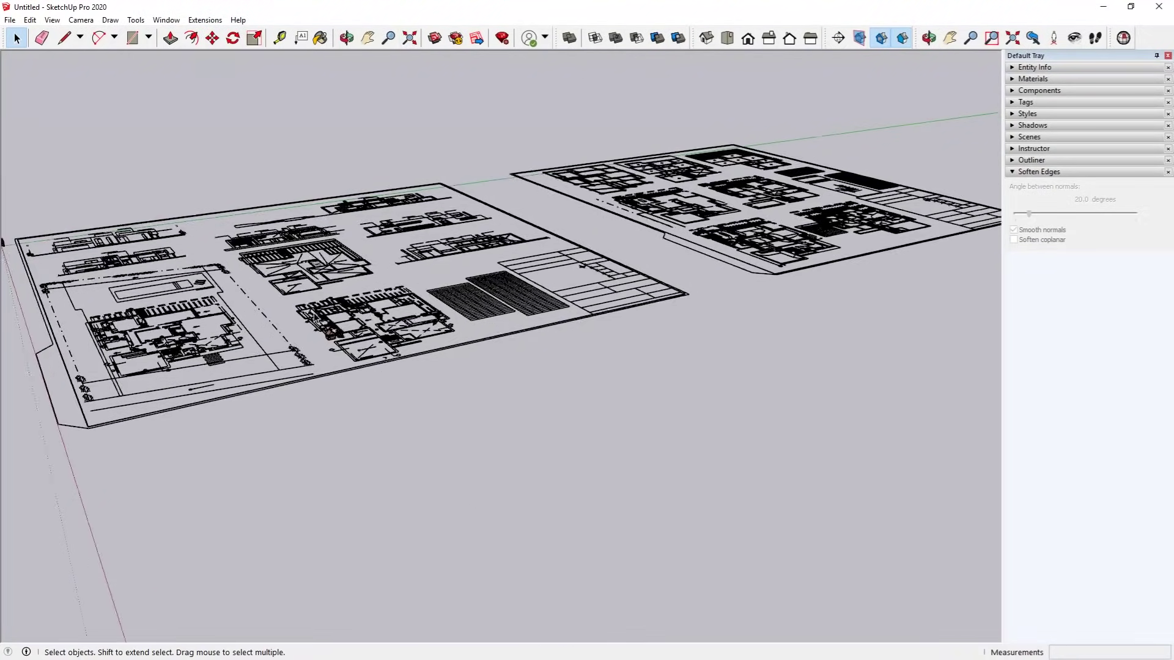
pyautogui.scroll(3, 301, 263)
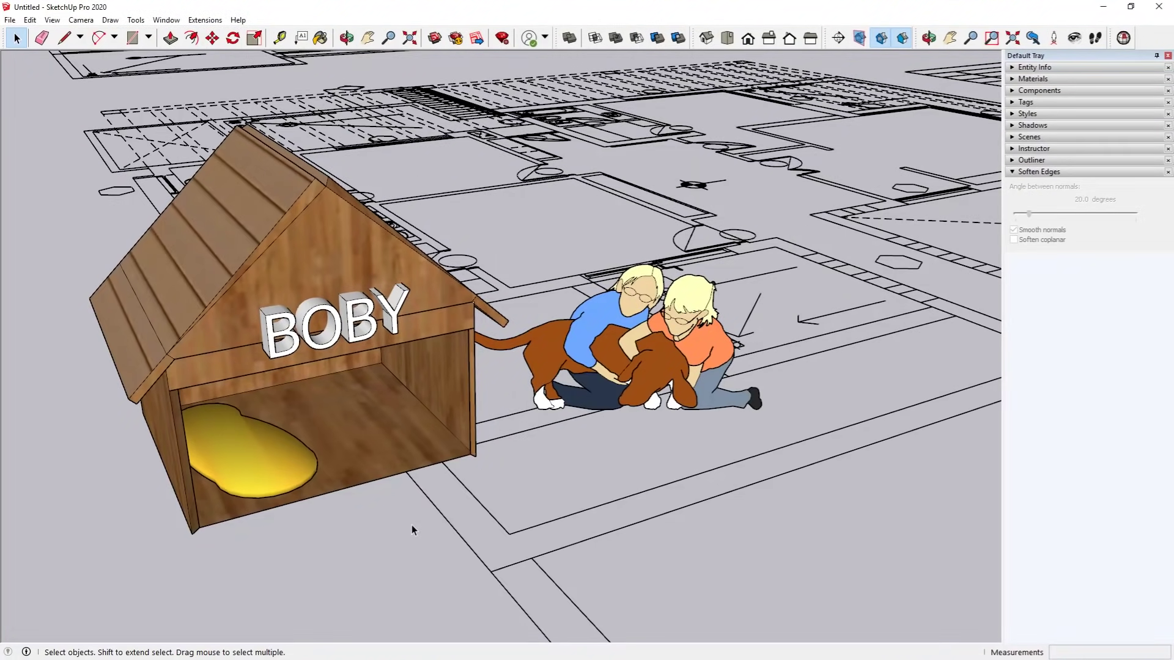
pyautogui.moveTo(412, 525)
pyautogui.mouseDown(button='middle')
pyautogui.moveTo(319, 514)
pyautogui.moveTo(464, 519)
pyautogui.mouseUp(button='middle')
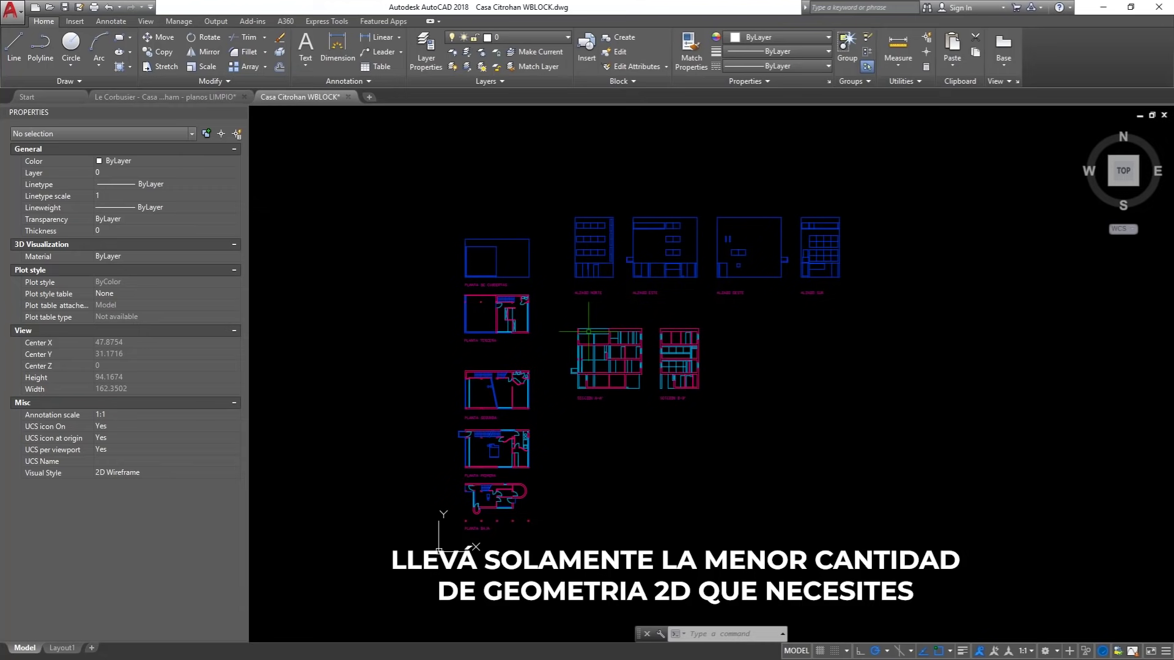
pyautogui.click(531, 34)
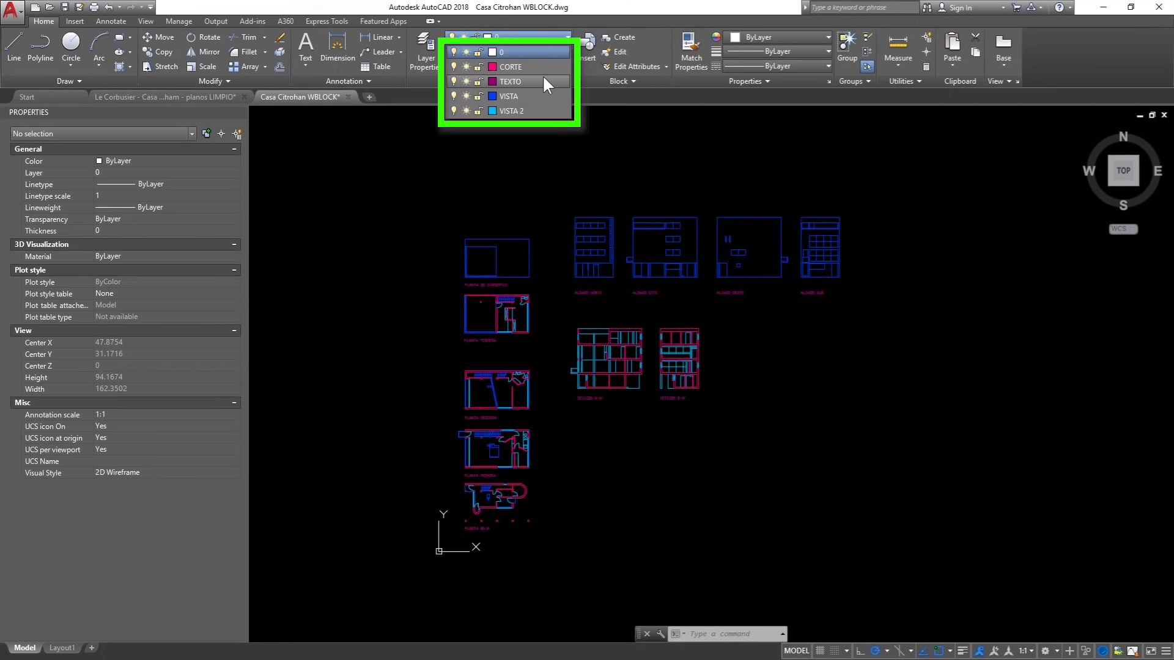
pyautogui.click(390, 182)
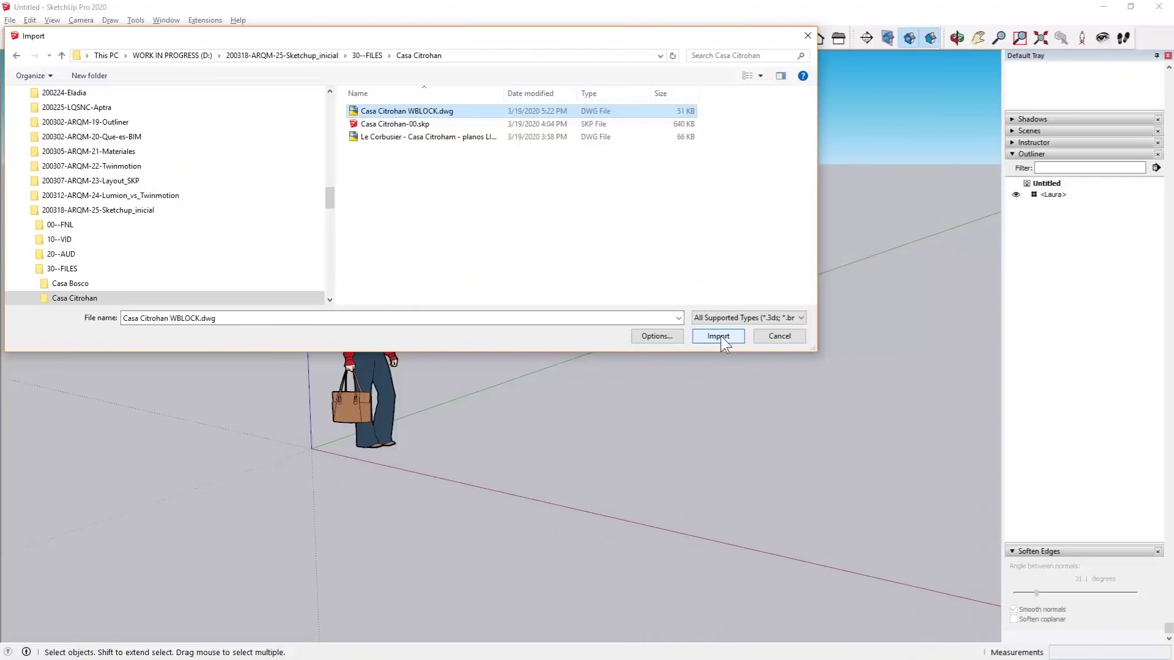
# Step: Import Casa Citrohan WBLOCK.dwg, dismiss the import results and select the imported component
pyautogui.click(721, 336)
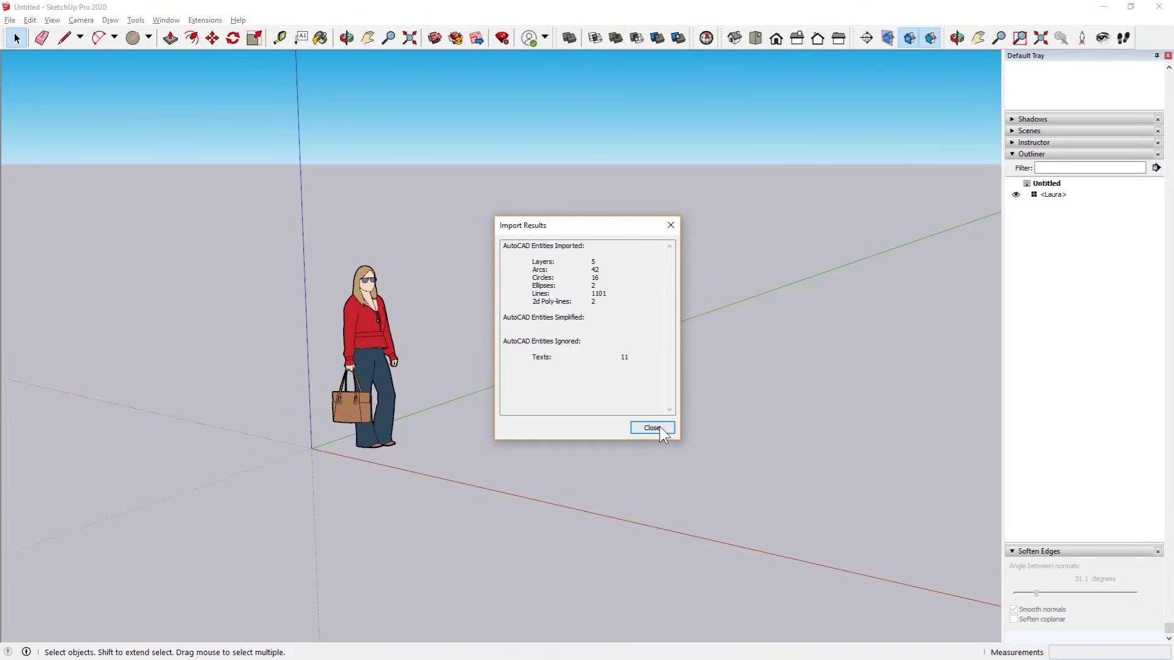
pyautogui.click(660, 427)
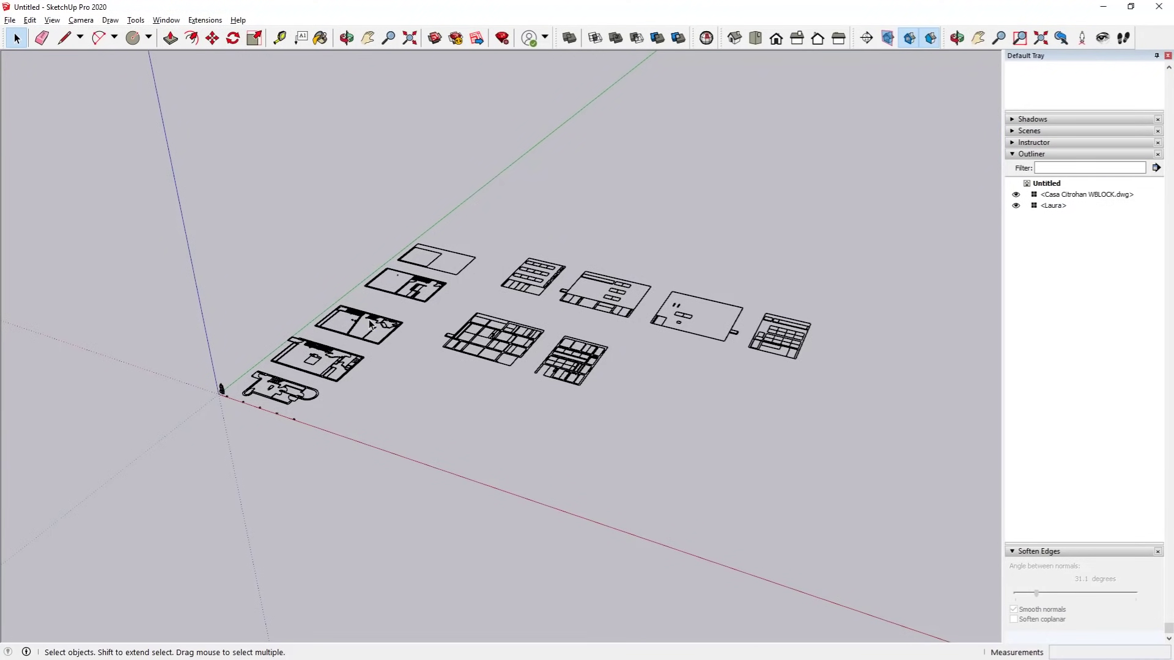
pyautogui.click(371, 325)
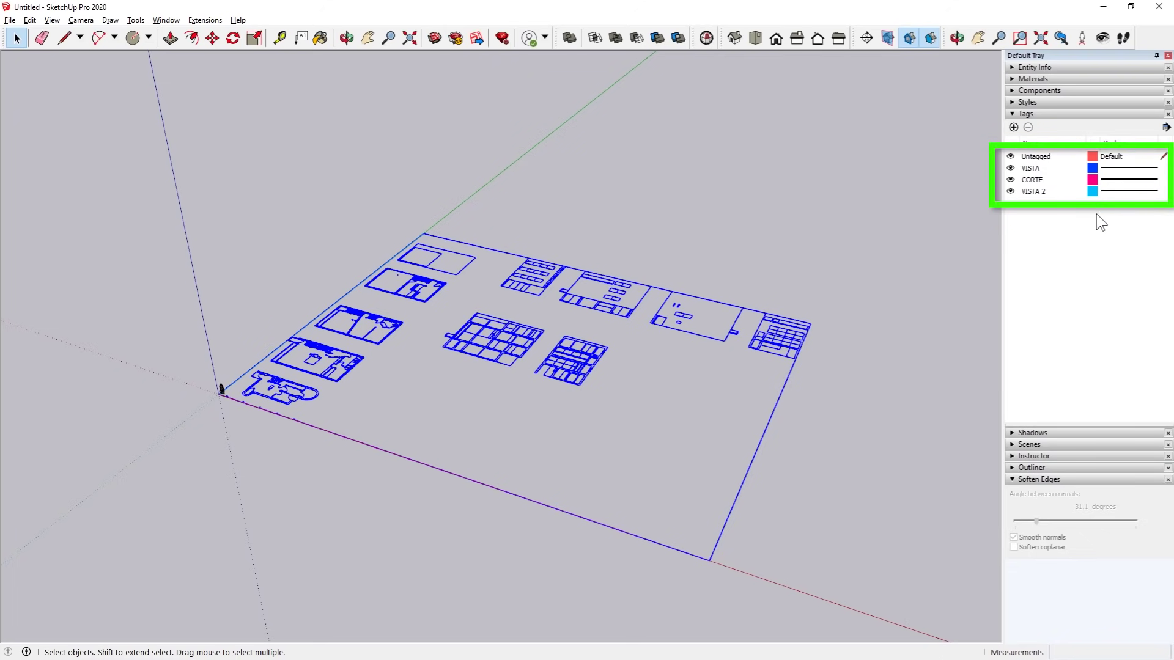
# Step: Delete the sample person figure, selecting it in the expanded Outliner
pyautogui.click(1037, 156)
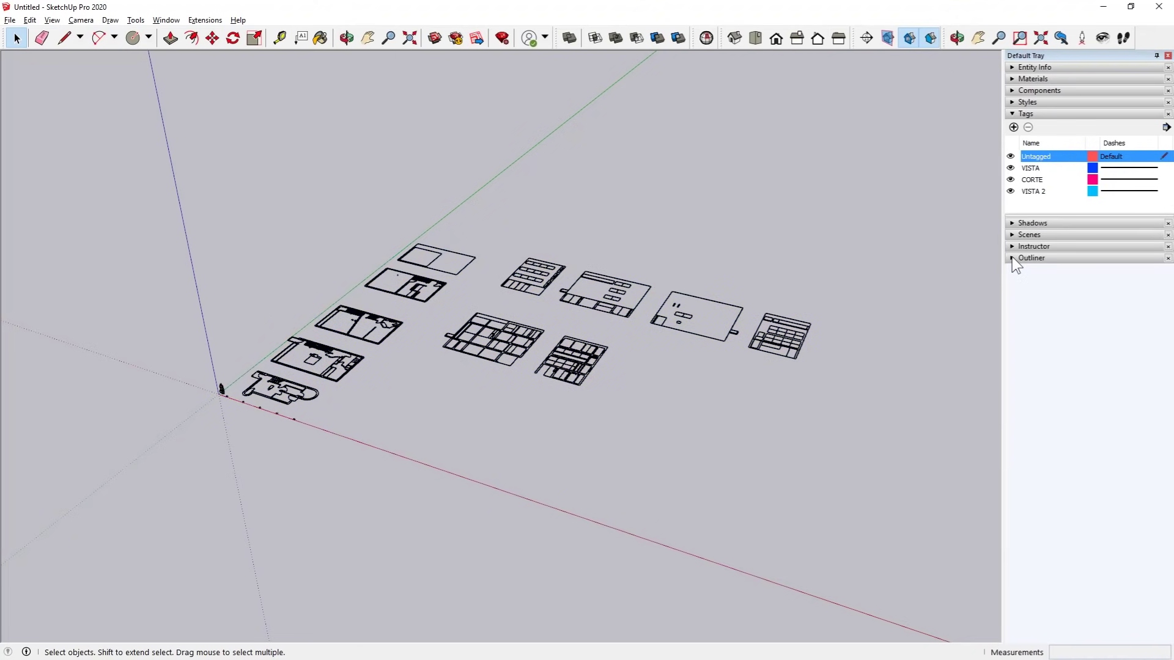
pyautogui.click(1012, 259)
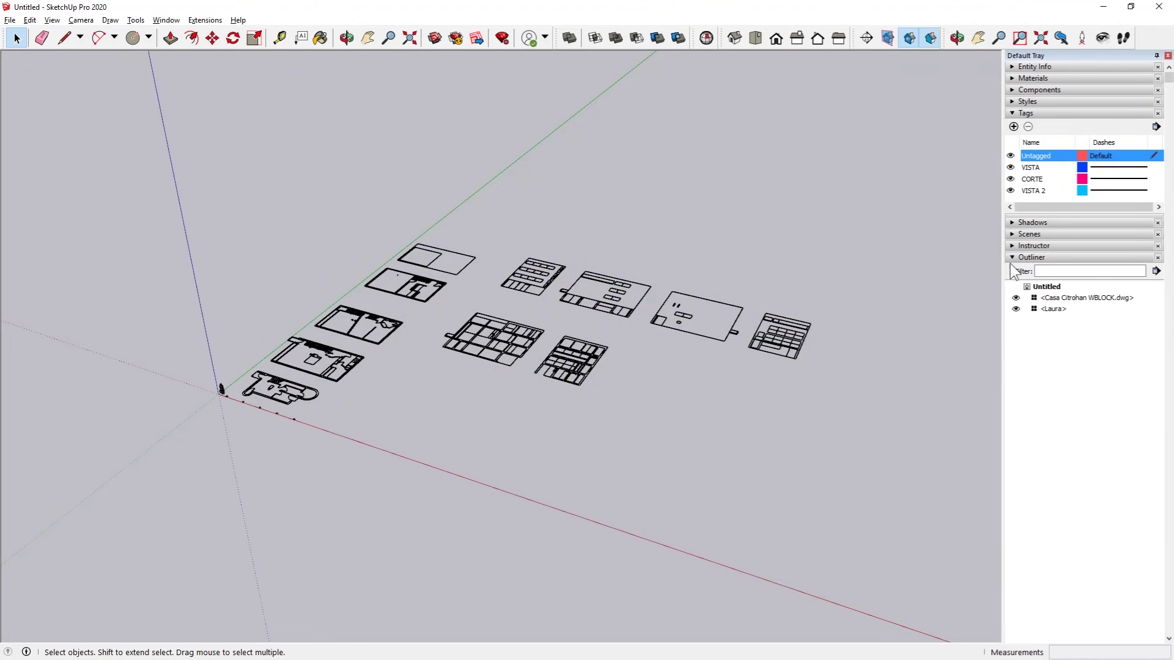
pyautogui.click(1060, 299)
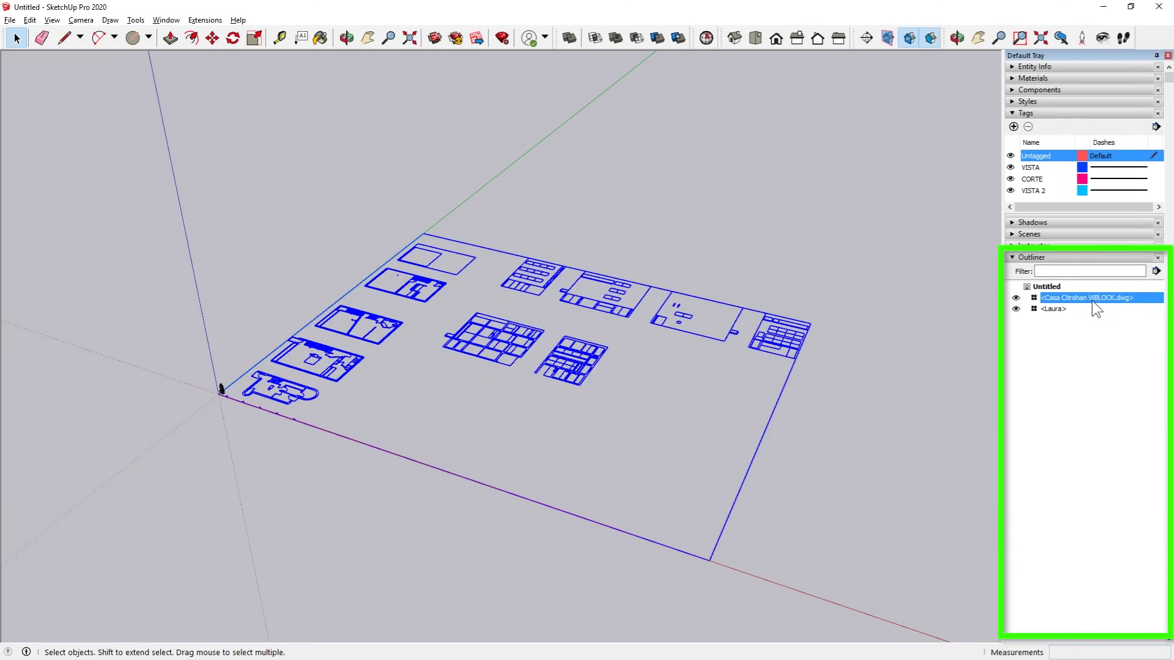
pyautogui.click(1046, 309)
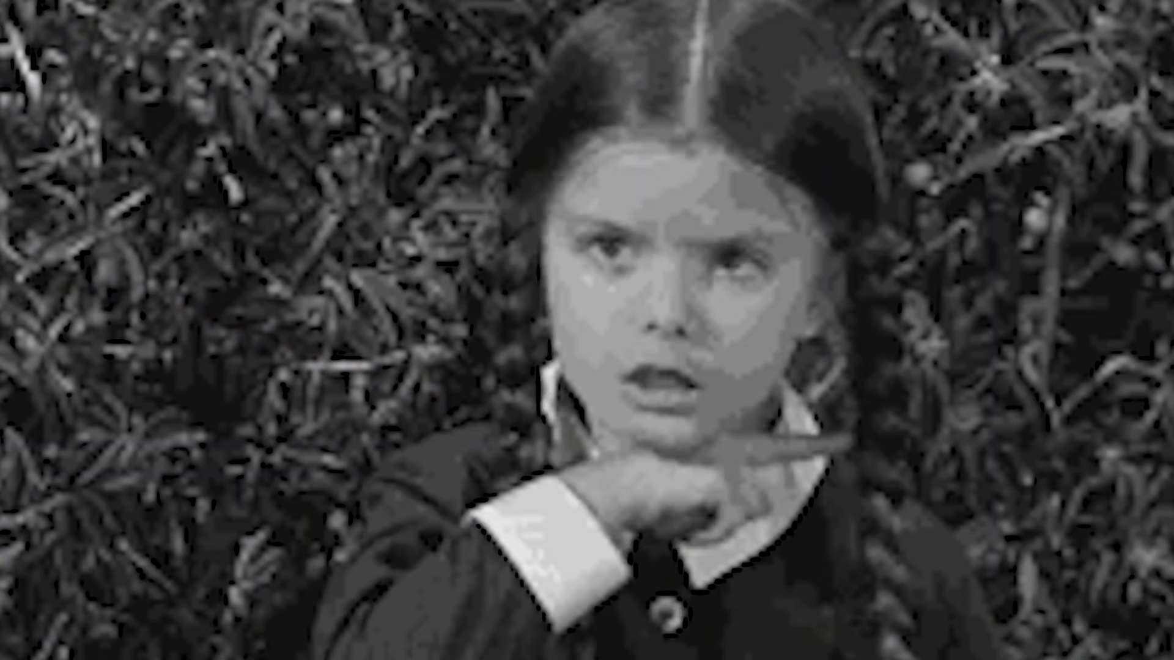
pyautogui.press('Delete')
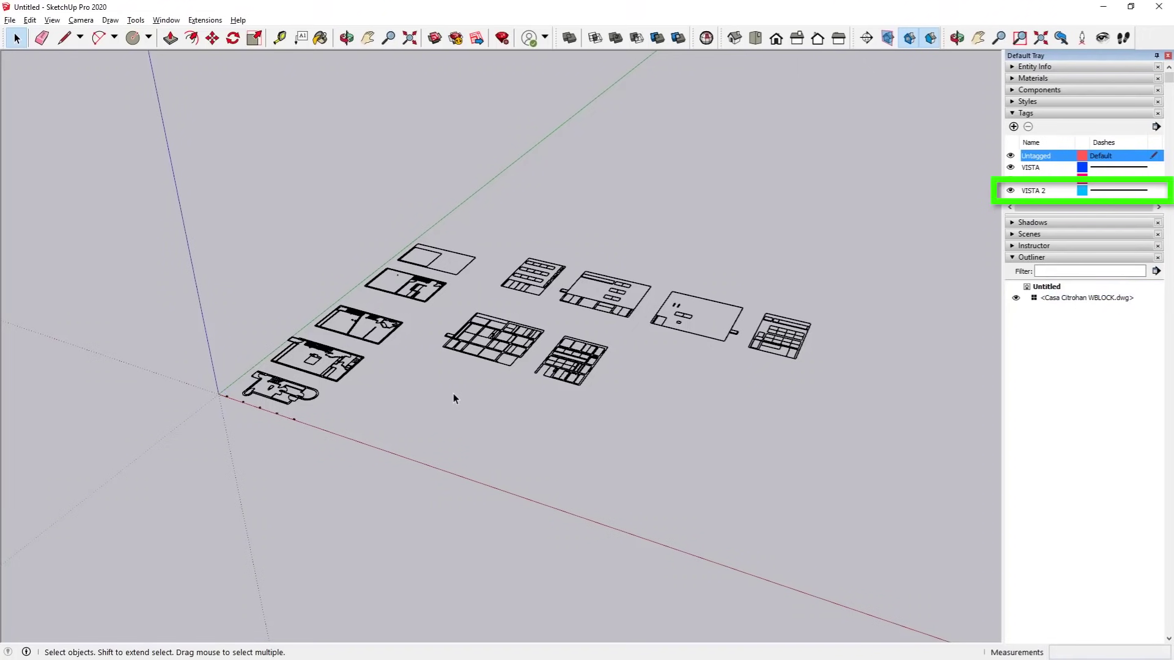
# Step: Toggle the VISTA 2, CORTE and VISTA tags off and back on
pyautogui.click(1009, 191)
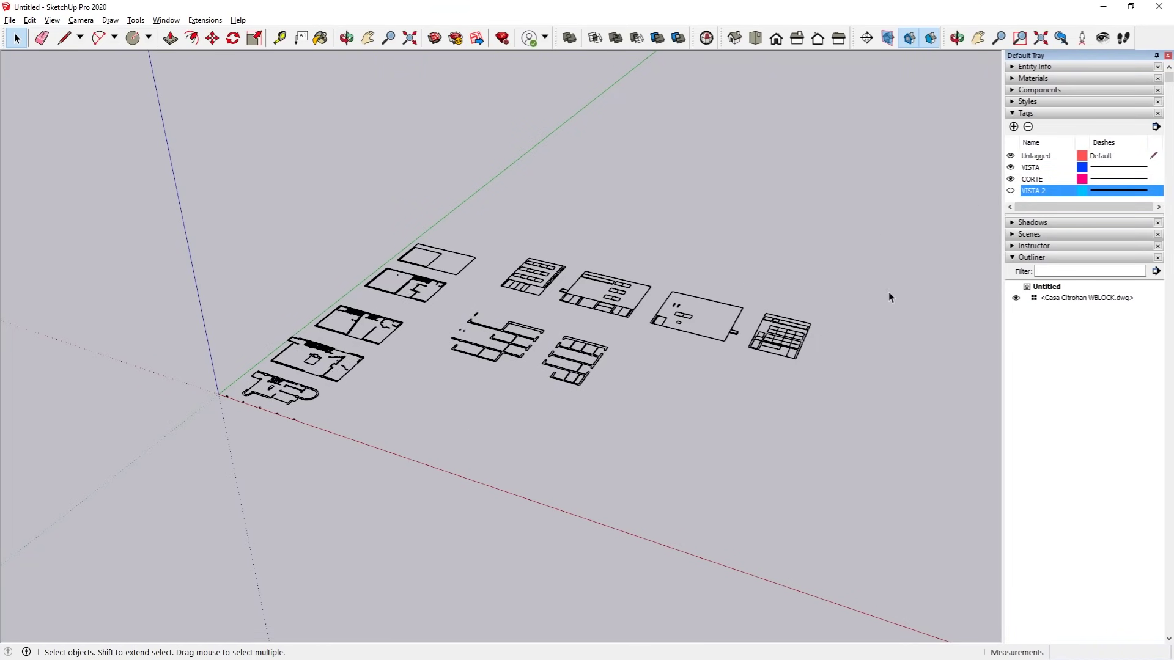
pyautogui.click(1010, 179)
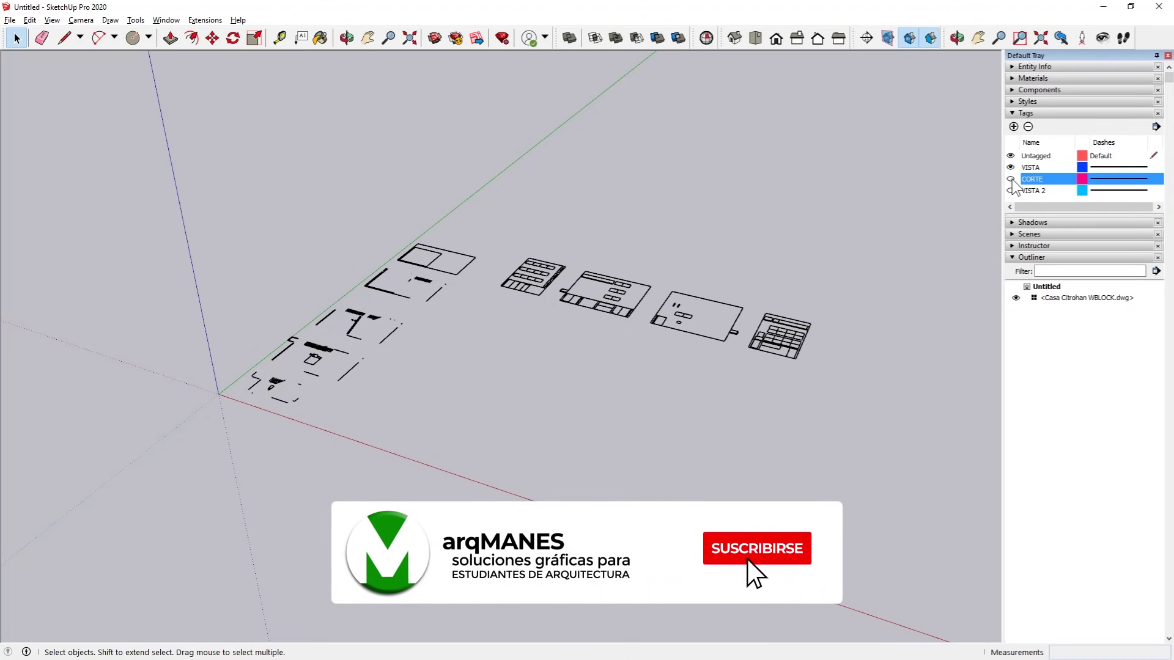
pyautogui.click(1010, 167)
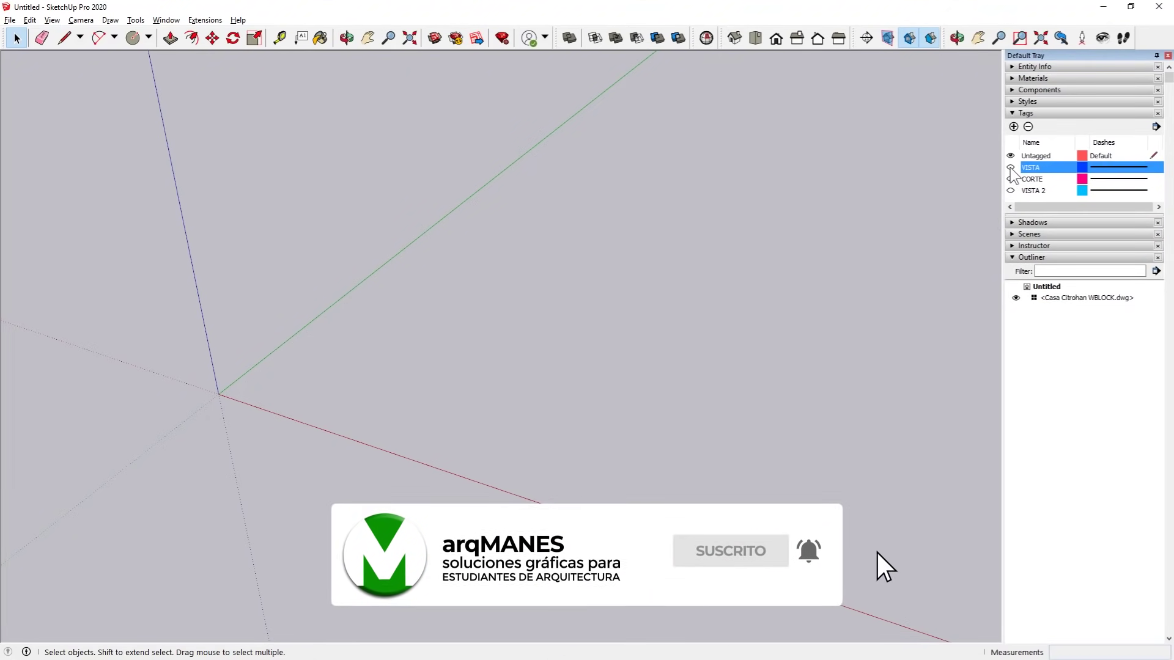
pyautogui.click(1009, 167)
pyautogui.click(1010, 190)
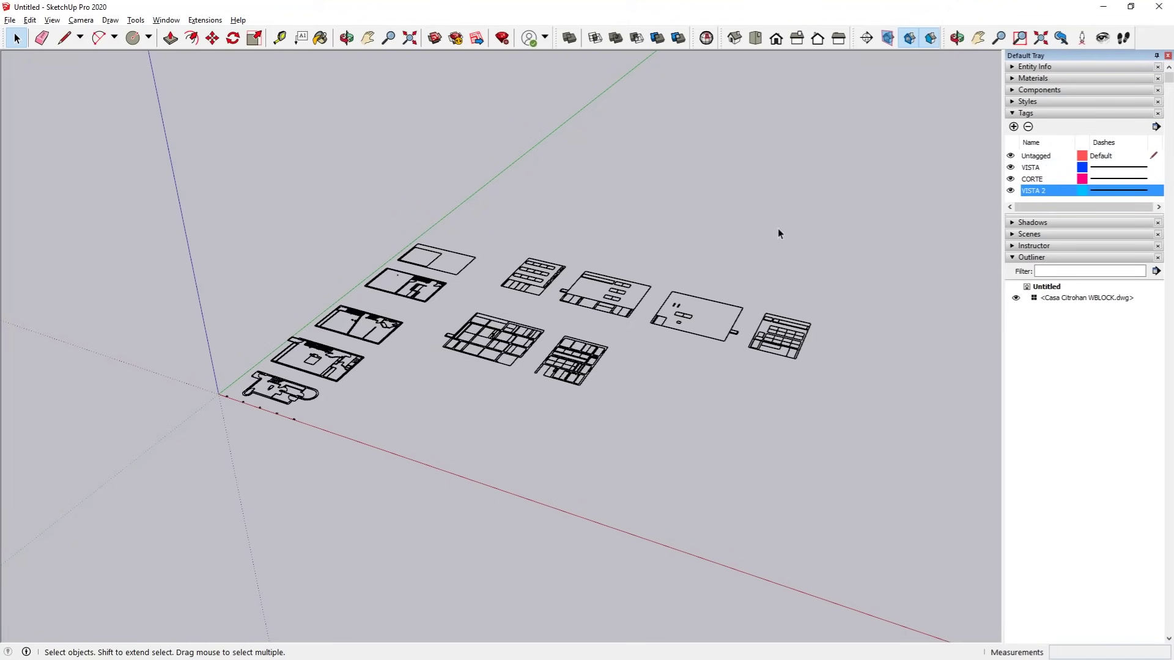
# Step: Explode the imported Casa Citrohan CAD component and clear the selection
pyautogui.rightClick(485, 324)
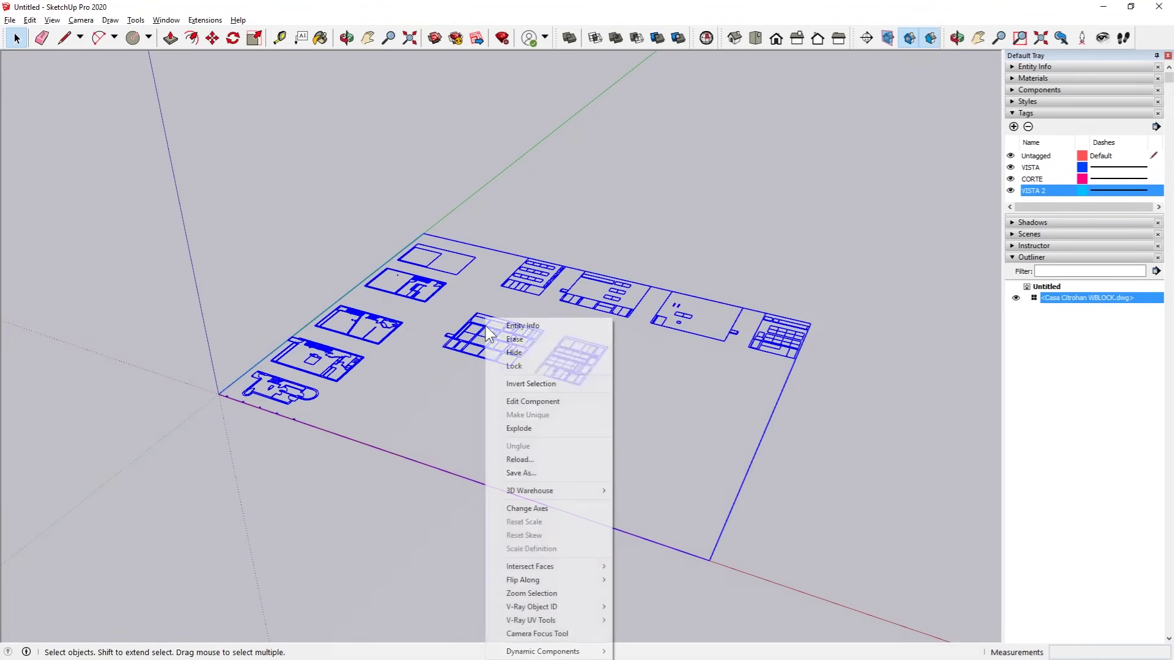
pyautogui.click(532, 427)
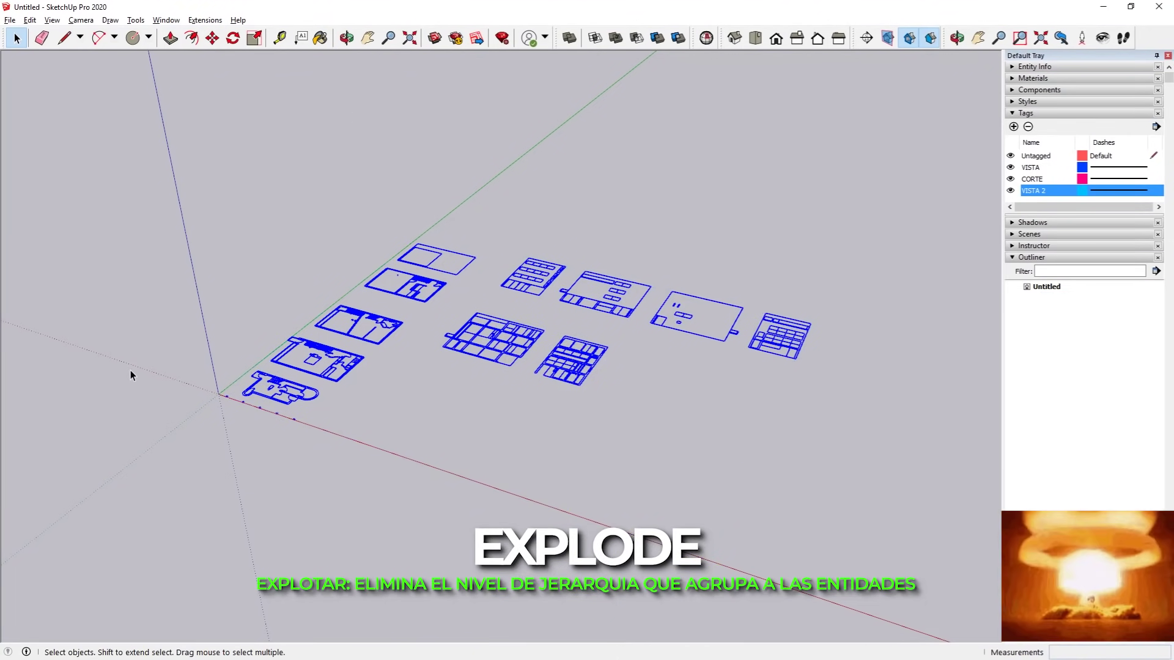
pyautogui.click(1100, 350)
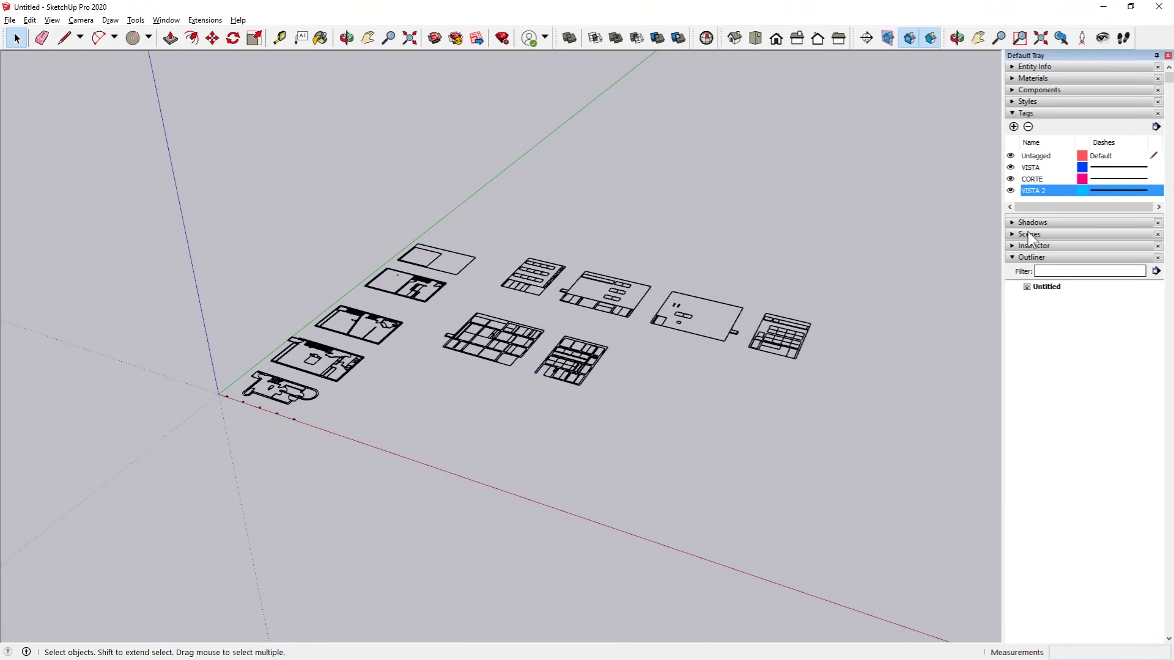
# Step: Toggle the VISTA tag off and on, make Untagged active and select everything
pyautogui.click(1011, 179)
pyautogui.click(1011, 179)
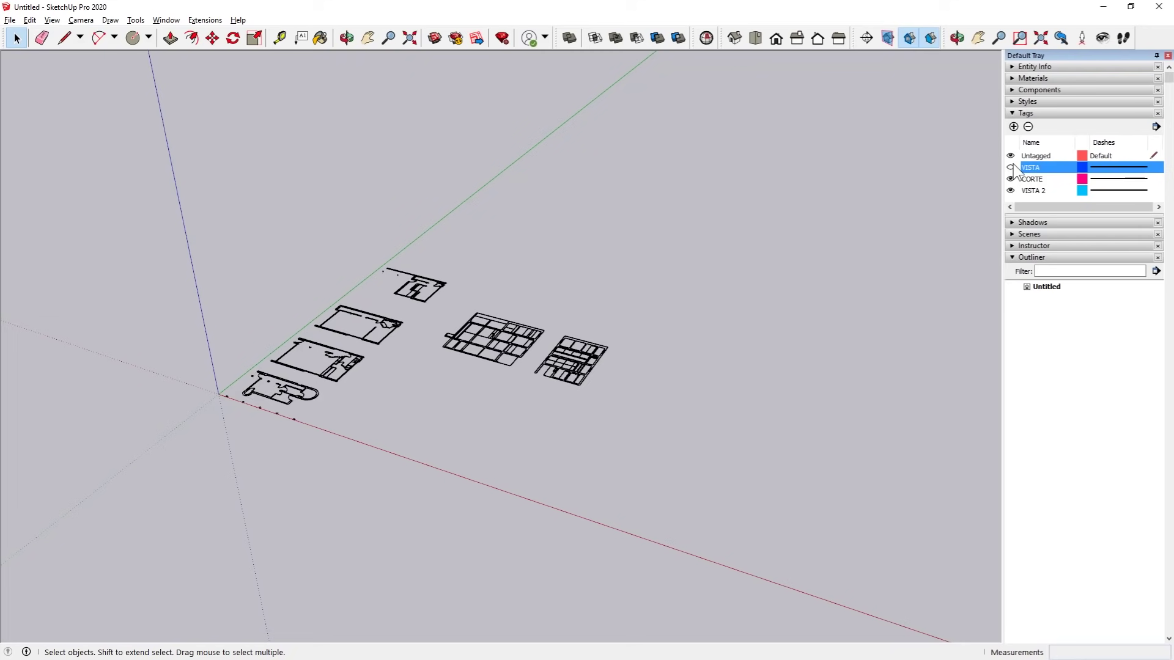
pyautogui.click(1010, 167)
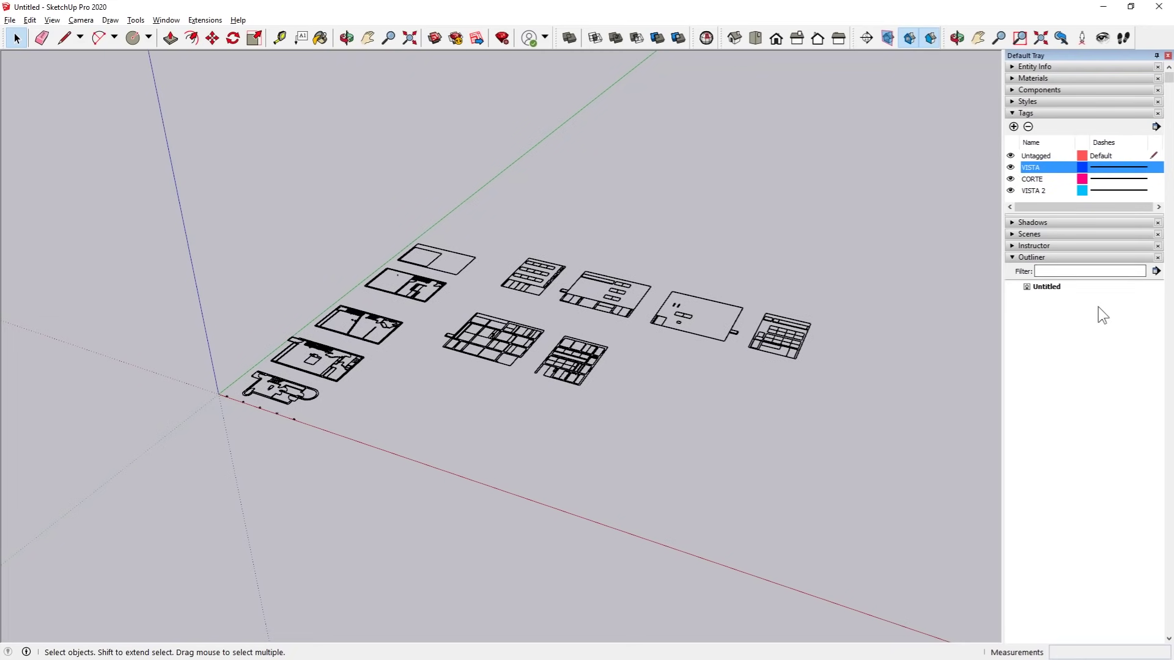
pyautogui.click(1060, 157)
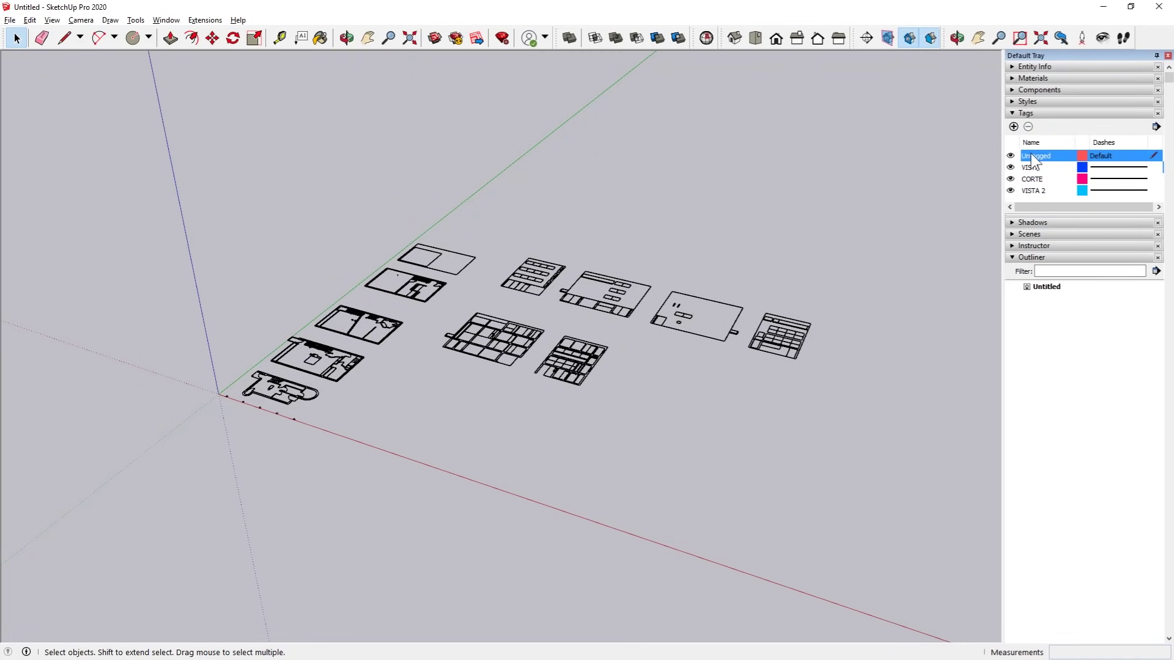
pyautogui.hotkey('ctrl', 'a')
# Step: Zoom in on the plans and make the bottom floor plan a group
pyautogui.moveTo(240, 375); pyautogui.dragTo(432, 527, button='middle')
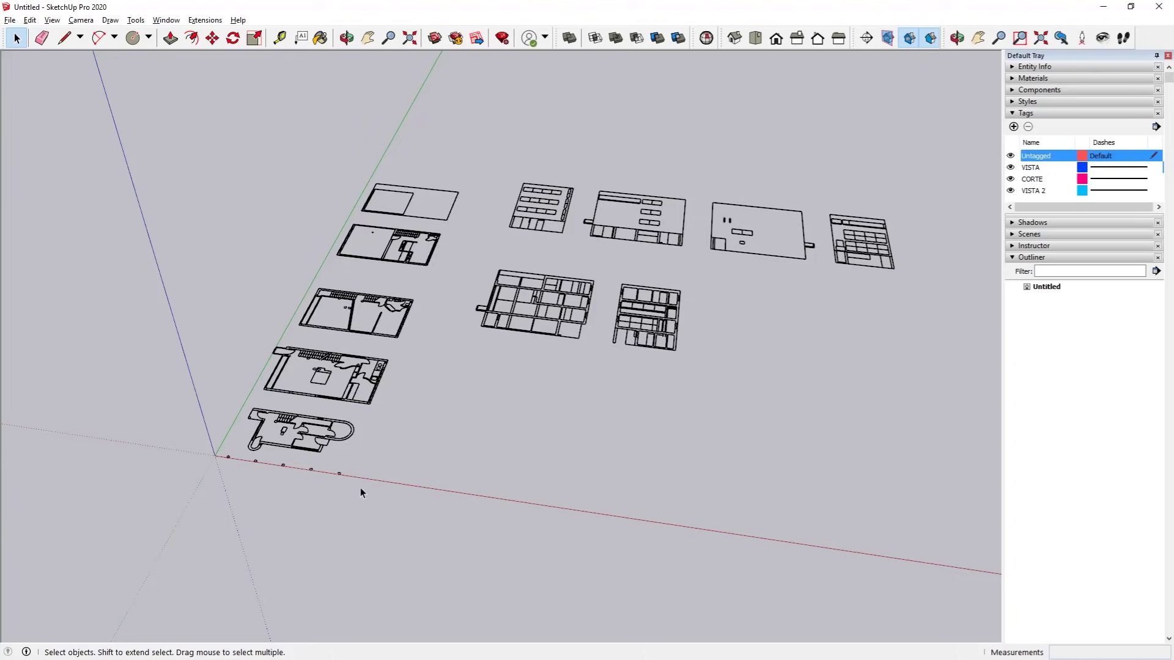
pyautogui.moveTo(361, 486); pyautogui.dragTo(158, 416, button='middle')
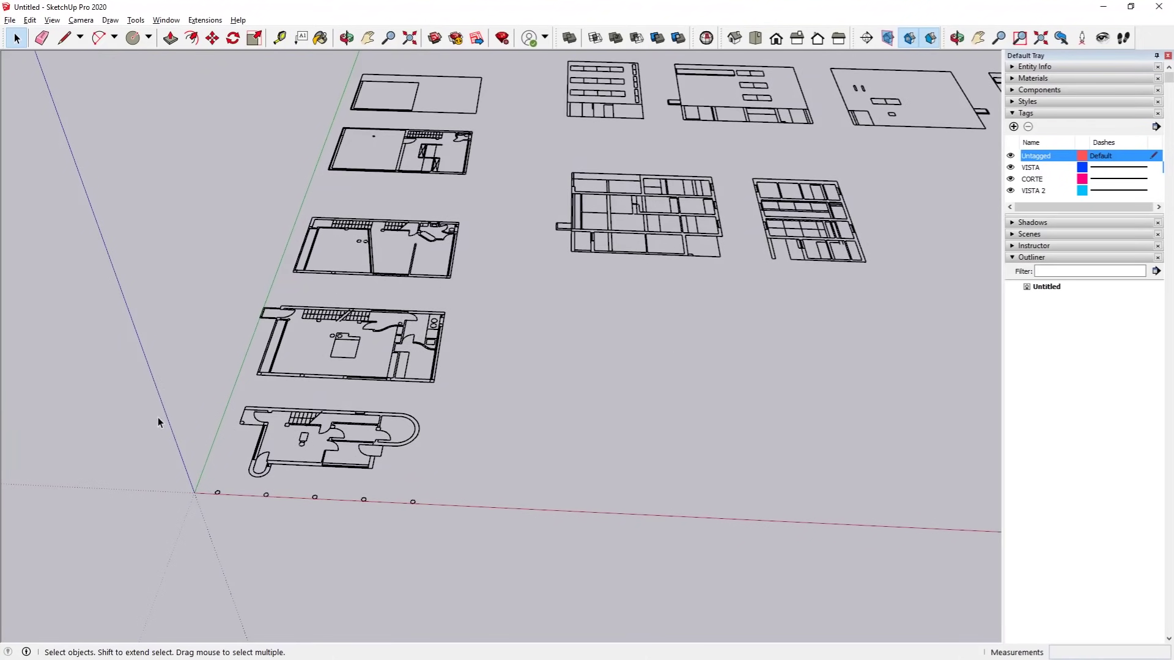
pyautogui.moveTo(161, 388); pyautogui.dragTo(478, 569)
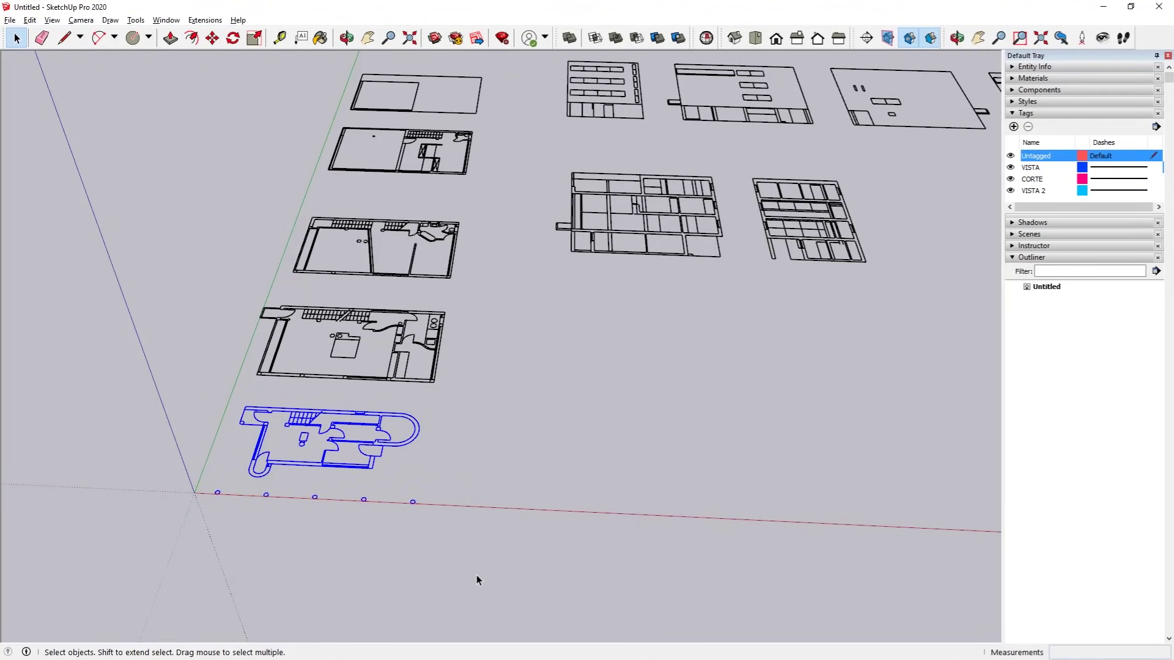
pyautogui.rightClick(343, 418)
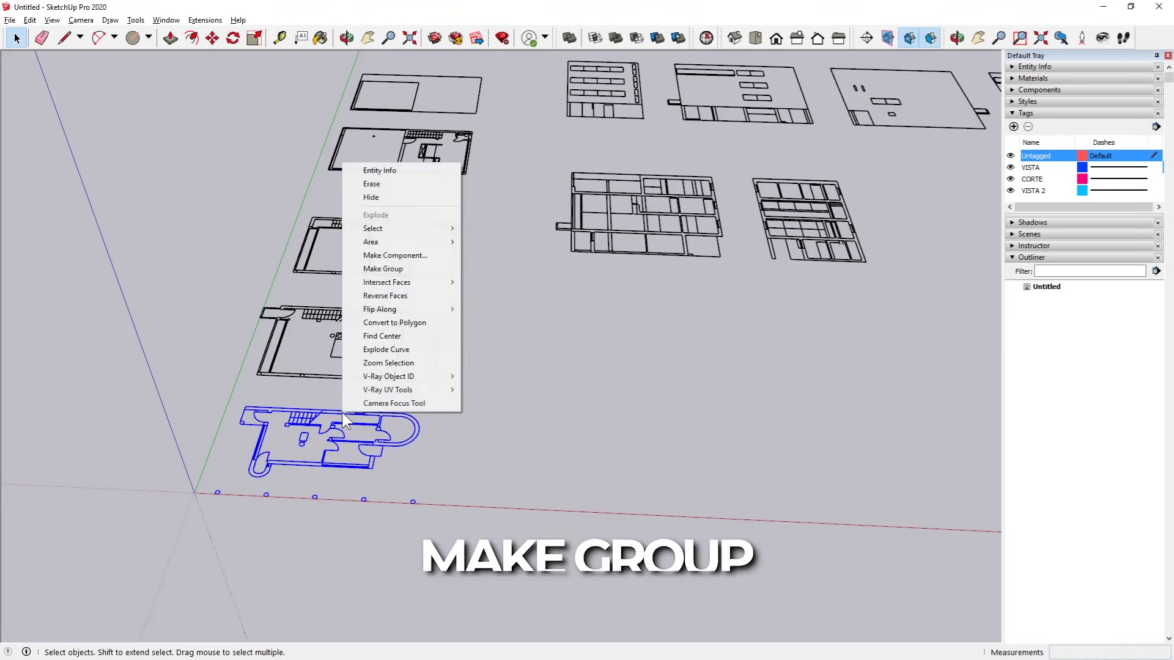
pyautogui.click(380, 270)
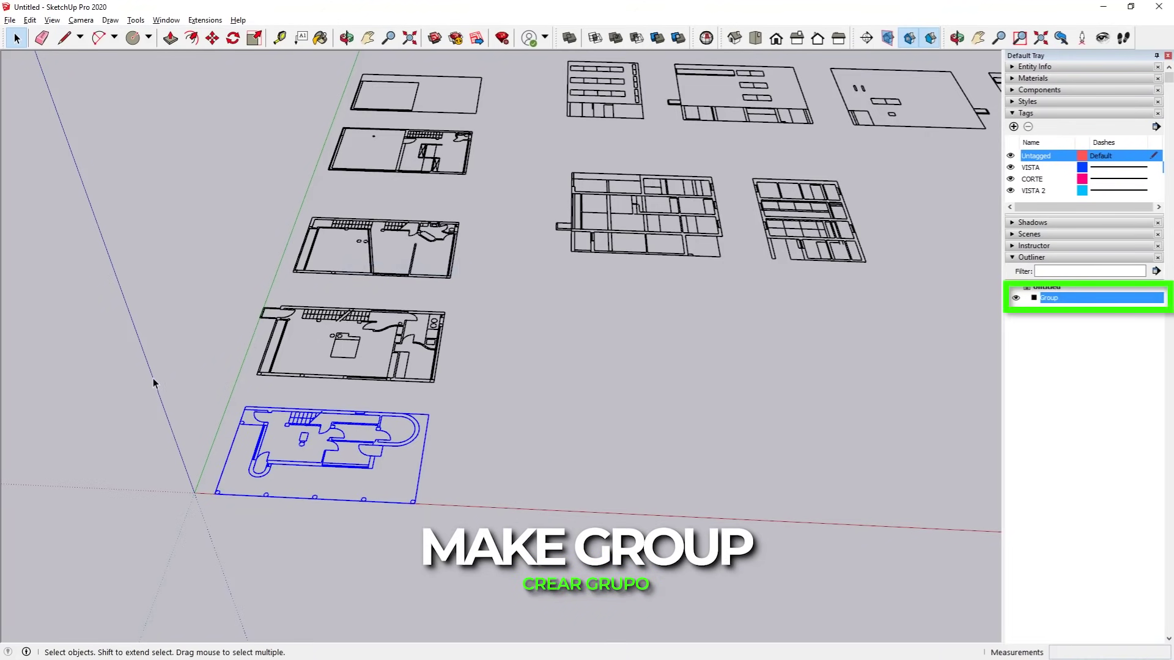
# Step: Group each of the floor plans above it, up to the top floor plan
pyautogui.moveTo(261, 309); pyautogui.dragTo(497, 398)
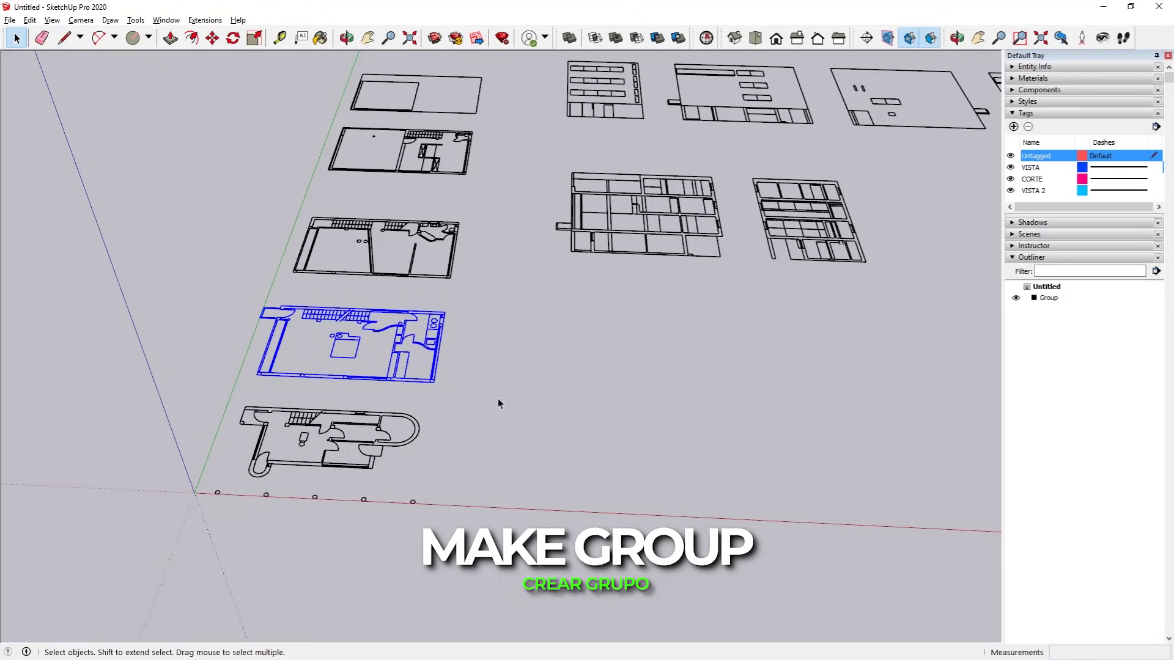
pyautogui.rightClick(439, 342)
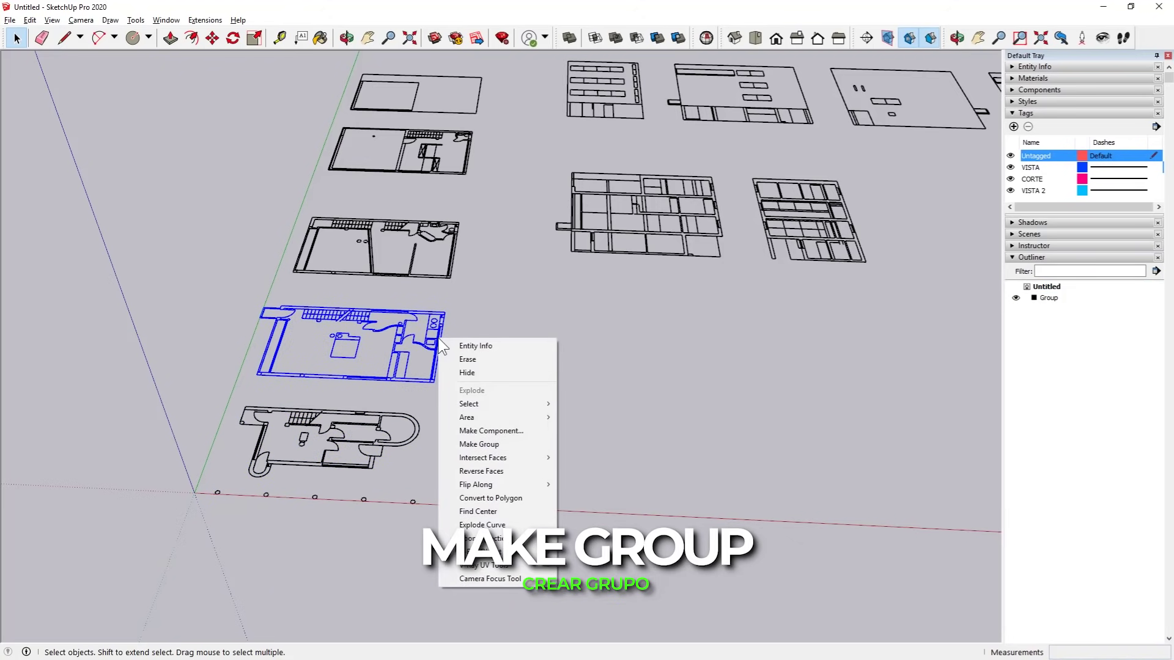
pyautogui.click(506, 444)
pyautogui.rightClick(452, 247)
pyautogui.click(494, 340)
pyautogui.rightClick(463, 136)
pyautogui.click(495, 228)
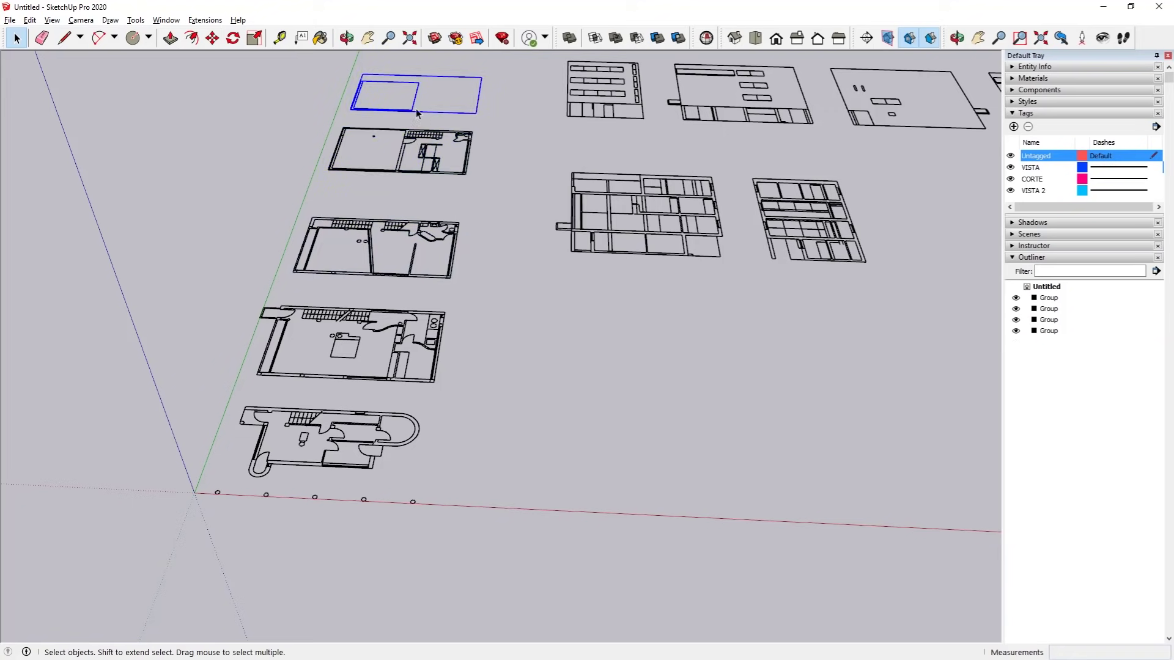
pyautogui.rightClick(410, 109)
pyautogui.click(443, 201)
# Step: Group each elevation drawing along the top row individually
pyautogui.moveTo(552, 53); pyautogui.dragTo(649, 127)
pyautogui.rightClick(636, 96)
pyautogui.click(672, 189)
pyautogui.moveTo(650, 56); pyautogui.dragTo(818, 142)
pyautogui.rightClick(779, 102)
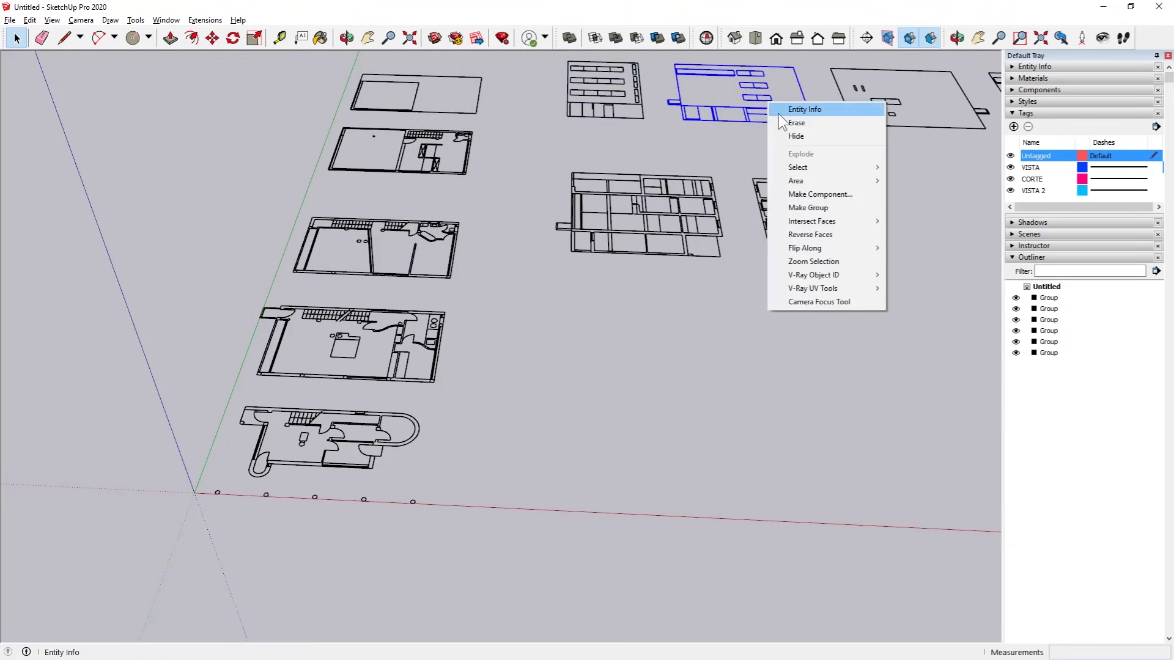
pyautogui.click(817, 194)
pyautogui.rightClick(749, 144)
pyautogui.click(788, 249)
pyautogui.rightClick(801, 145)
pyautogui.click(838, 248)
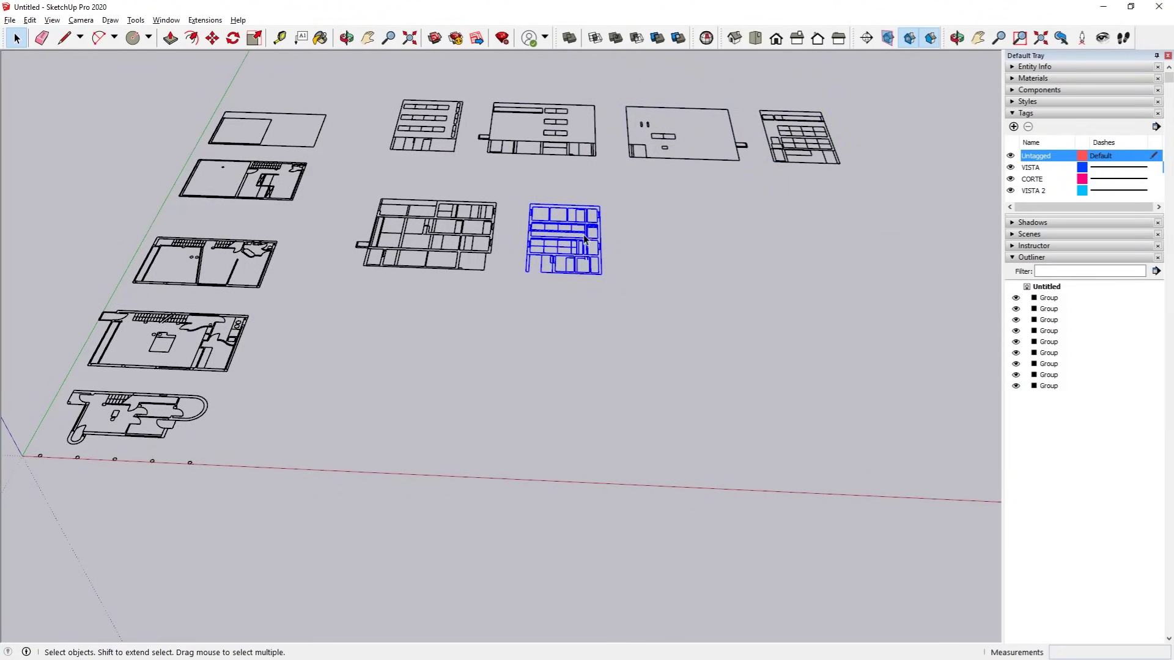
# Step: Group the remaining plan drawing and the big middle plan
pyautogui.rightClick(584, 236)
pyautogui.click(619, 339)
pyautogui.rightClick(453, 238)
pyautogui.click(497, 328)
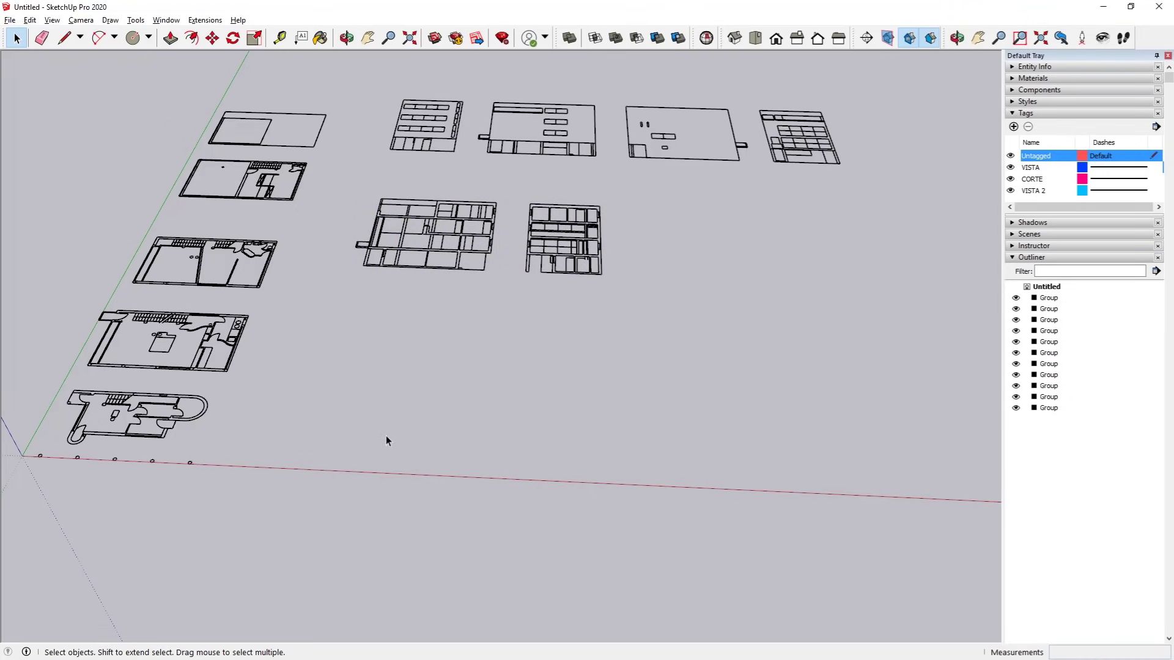
# Step: Step through the groups in the Outliner to identify each drawing
pyautogui.click(1052, 308)
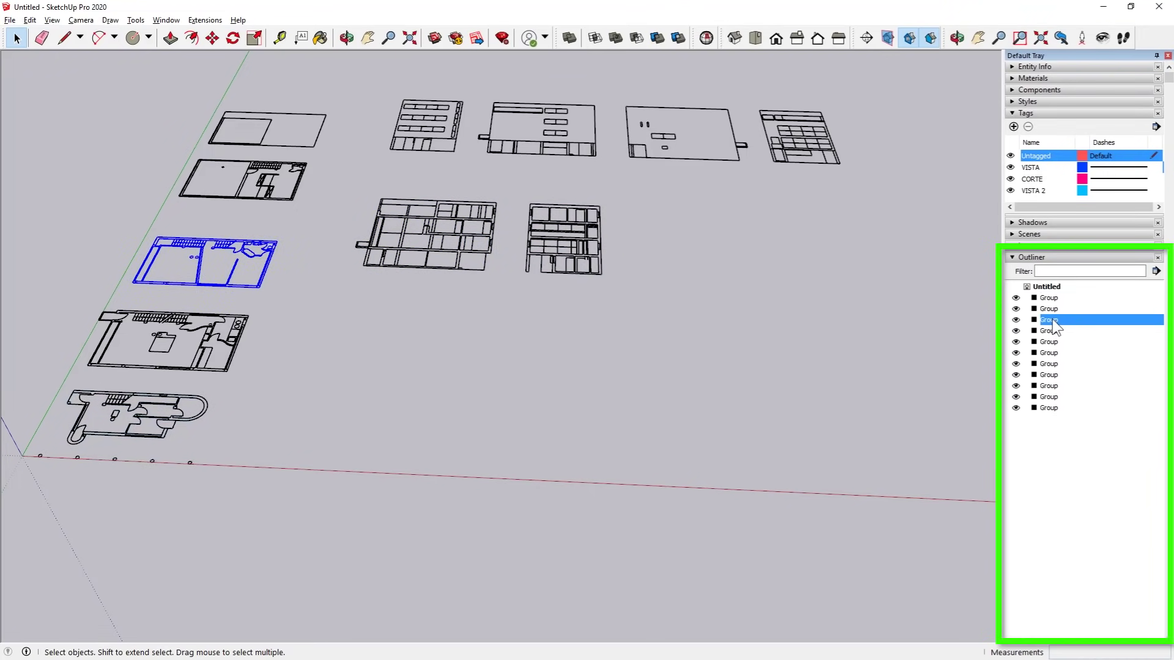
pyautogui.click(1050, 331)
pyautogui.click(1050, 354)
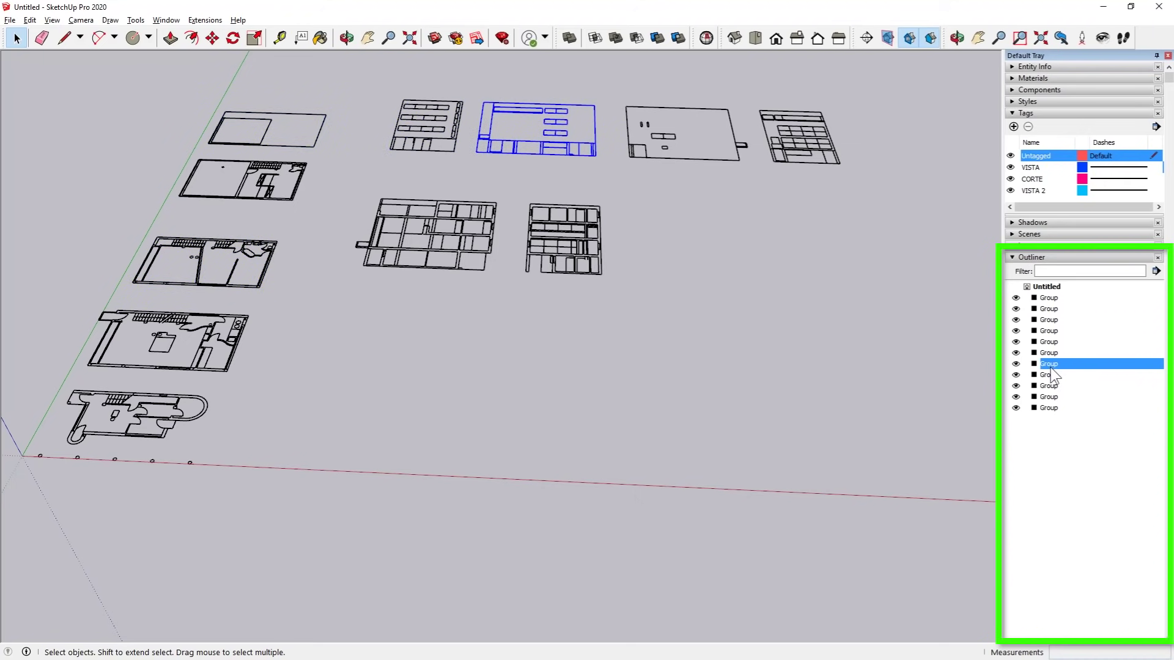
pyautogui.click(1050, 376)
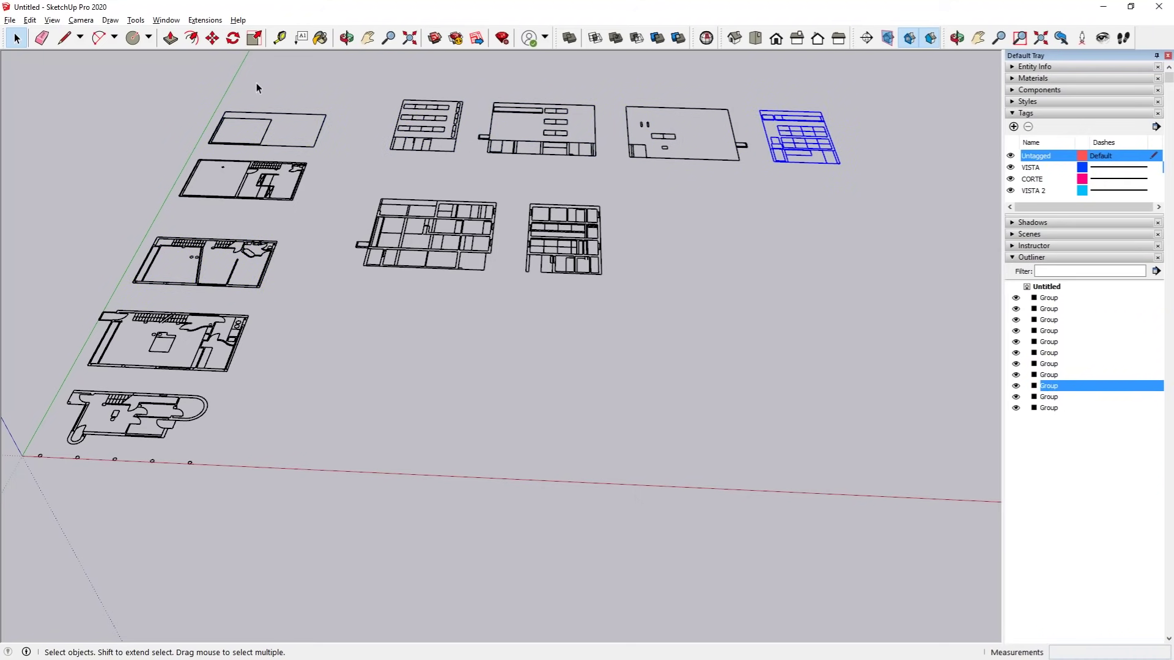
# Step: Move one gridded drawing down below the middle row
pyautogui.click(212, 38)
pyautogui.click(750, 149)
pyautogui.click(392, 362)
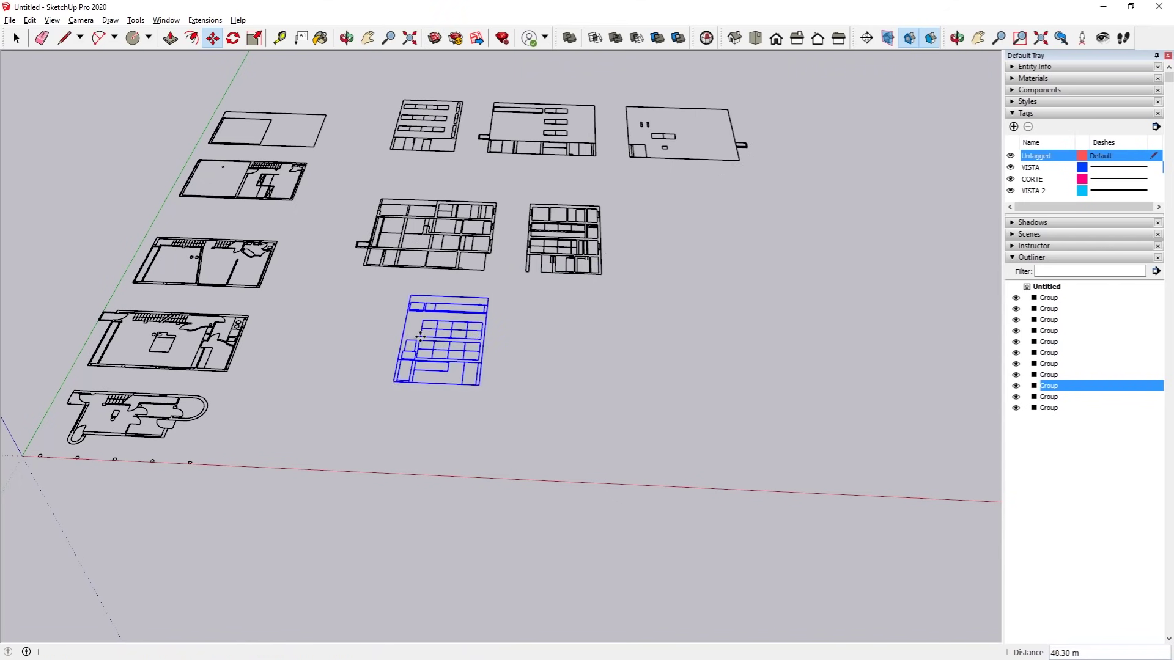
pyautogui.press('space')
# Step: Shift the large plan further right and the small middle plan beside the second floor plan
pyautogui.click(494, 219)
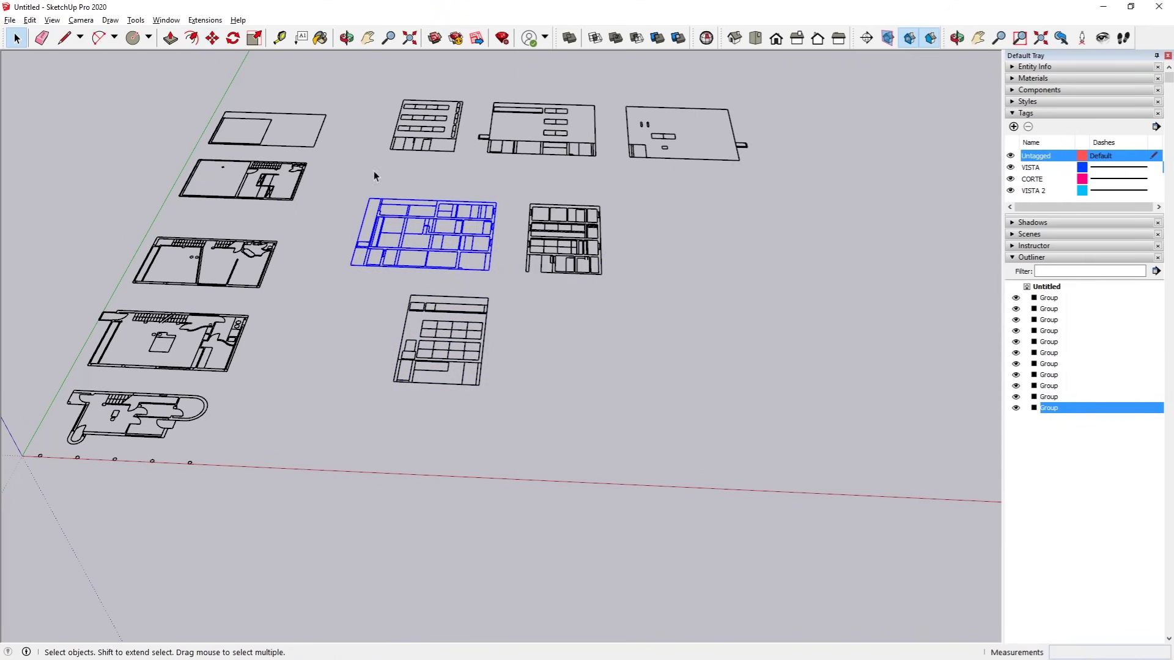
pyautogui.click(211, 38)
pyautogui.click(430, 219)
pyautogui.click(813, 267)
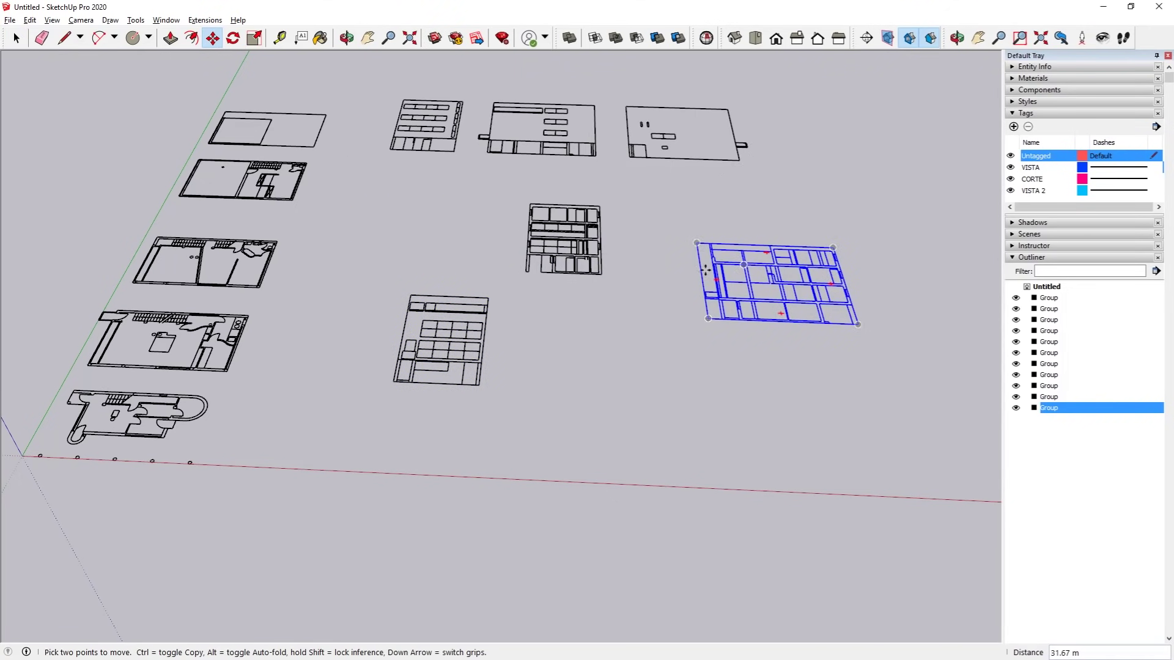
pyautogui.click(567, 221)
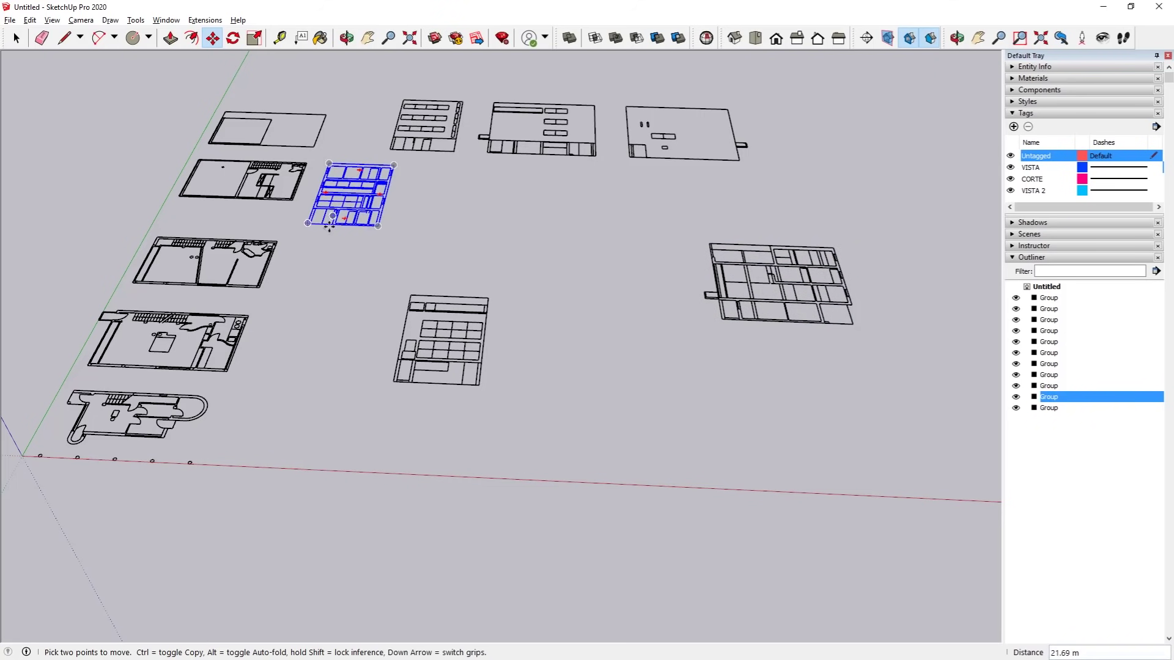
pyautogui.click(343, 173)
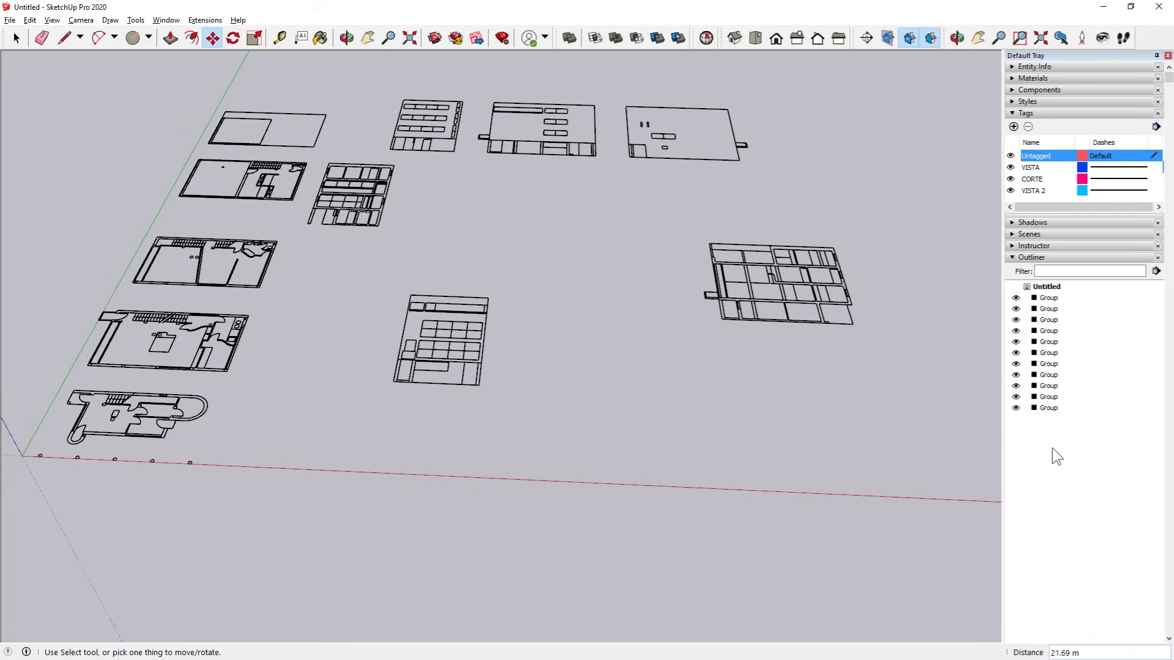
pyautogui.click(16, 38)
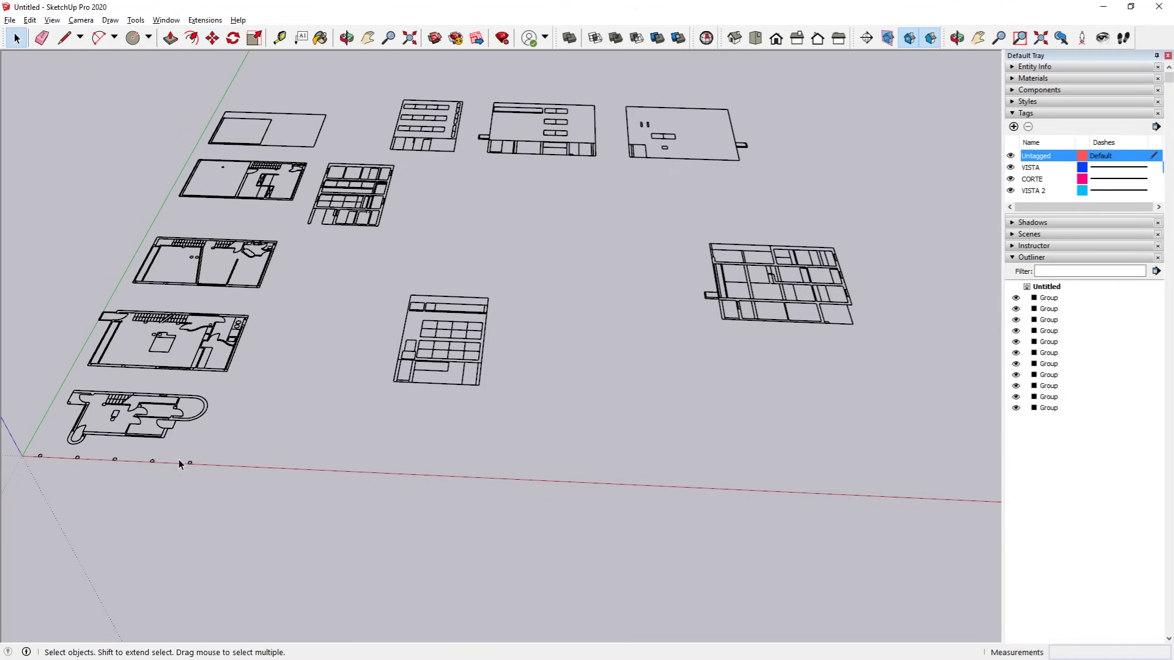
# Step: Rename the ground-floor plan group CAD-Planta Baja and copy its CAD- prefix
pyautogui.click(177, 423)
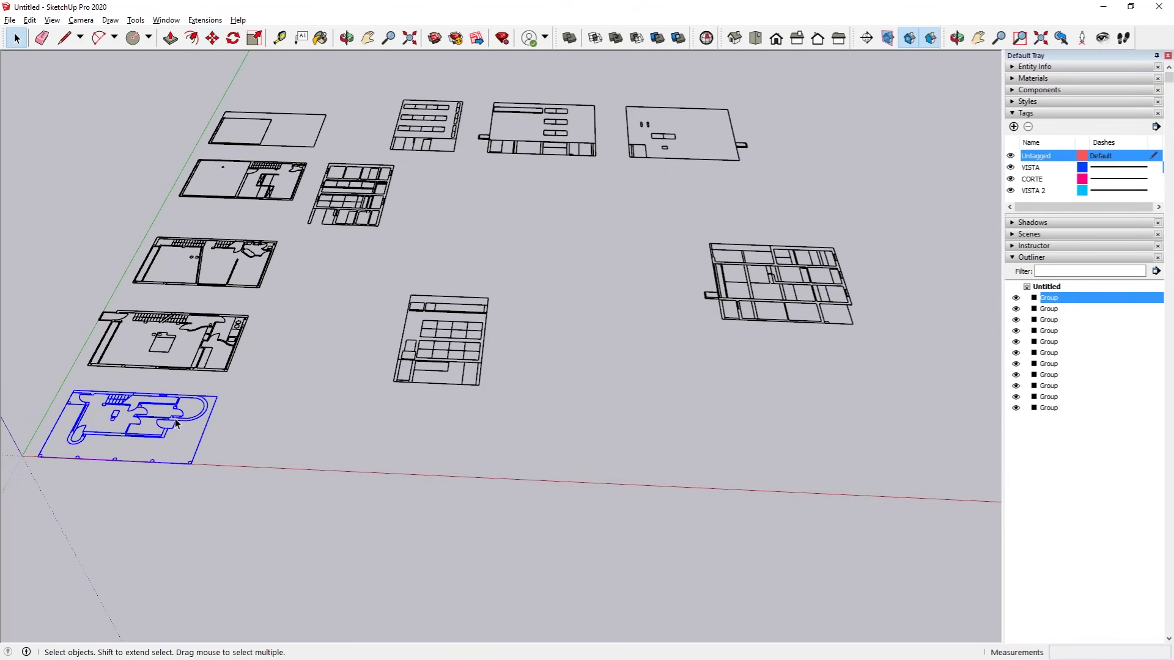
pyautogui.doubleClick(1064, 298)
pyautogui.write('CAD-Plan')
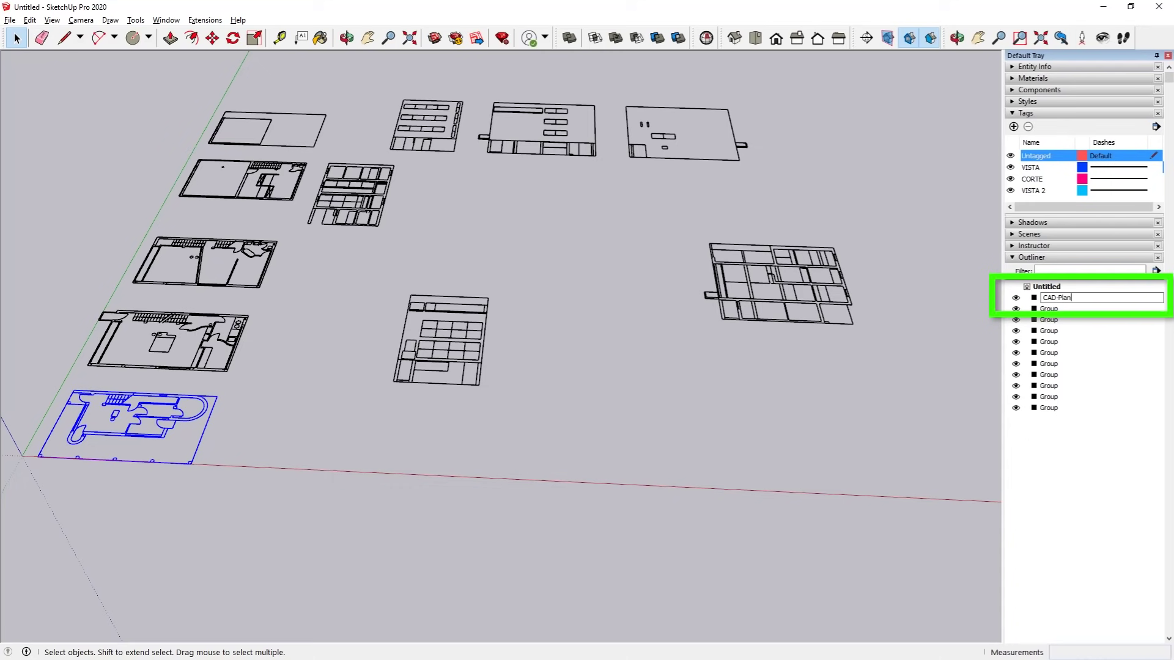
pyautogui.write('ta Baja')
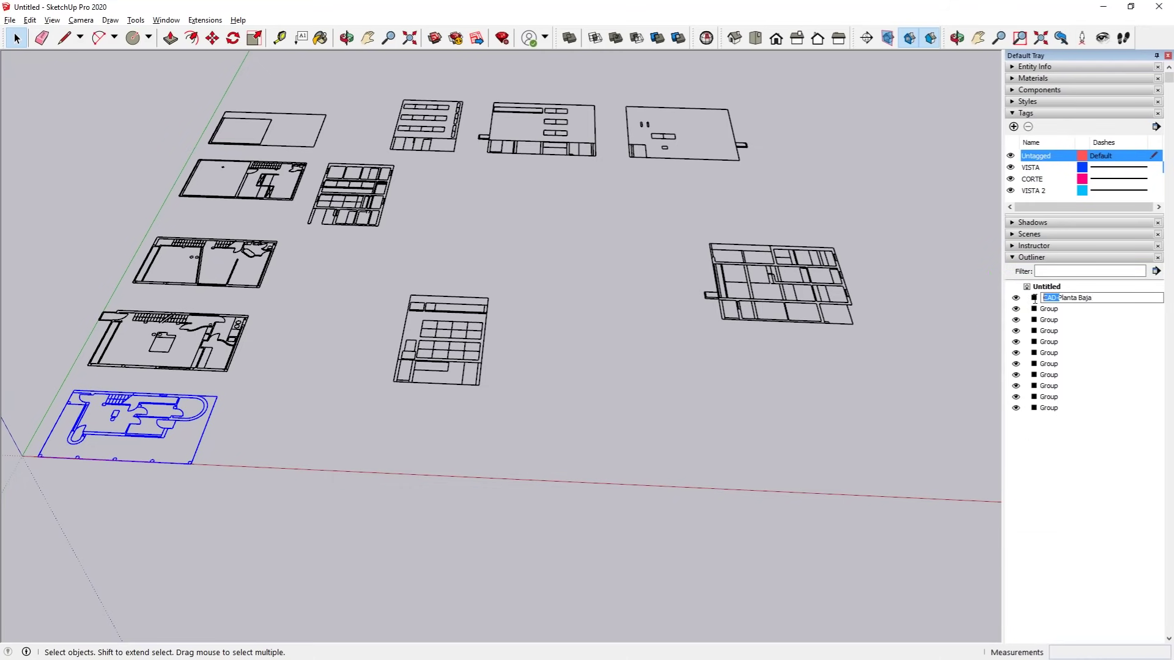
pyautogui.rightClick(1049, 298)
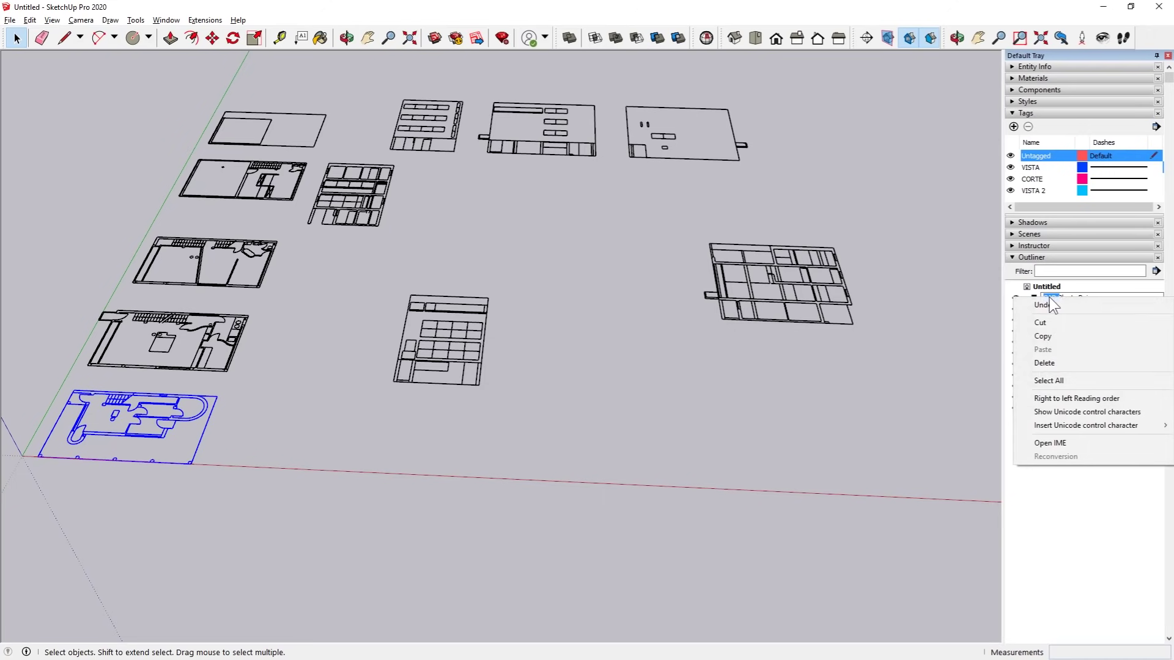
pyautogui.click(1061, 336)
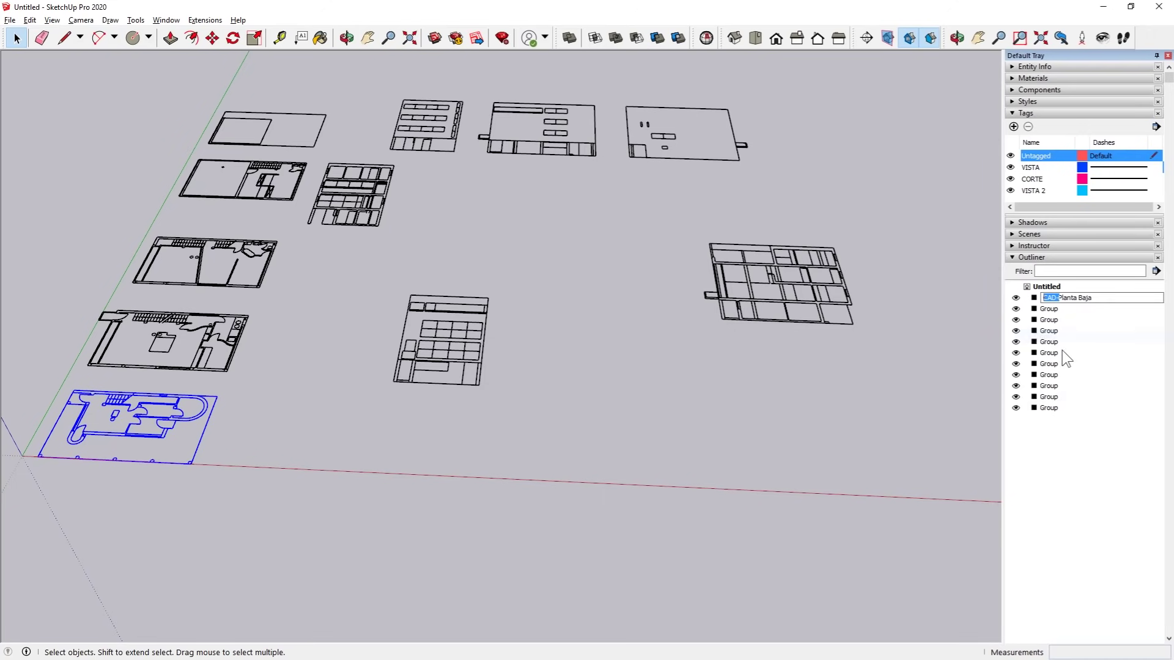
pyautogui.click(1109, 495)
# Step: Paste the CAD- prefix into the next groups' names, e.g. CAD-Vista L2
pyautogui.click(230, 363)
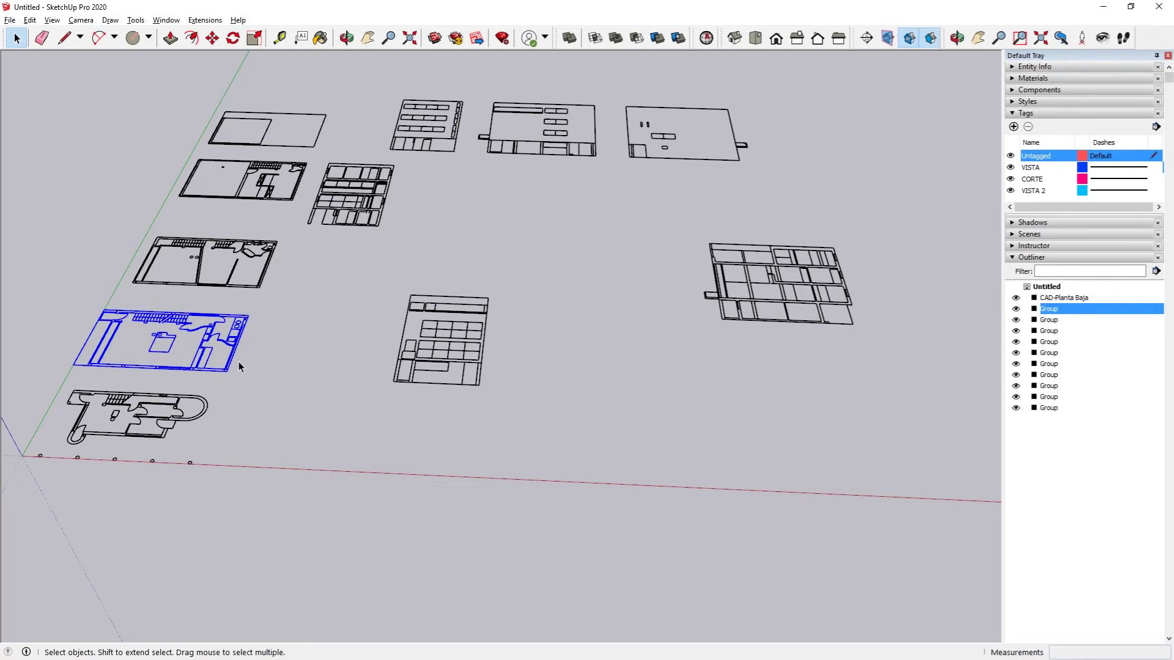
pyautogui.rightClick(1055, 312)
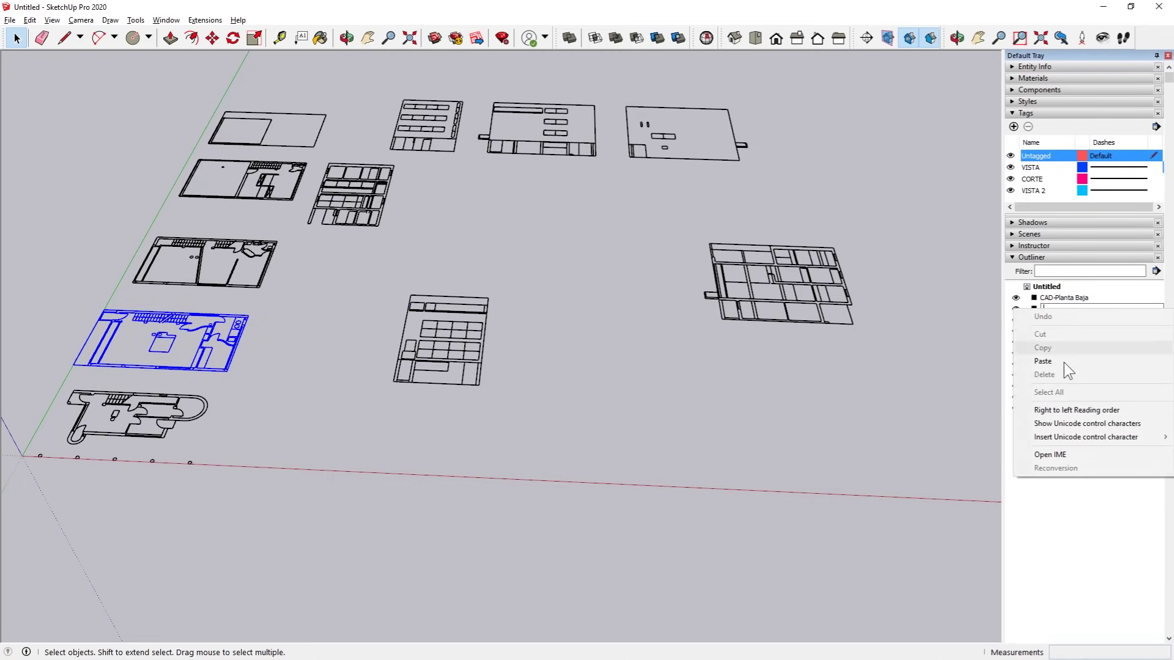
pyautogui.click(1042, 361)
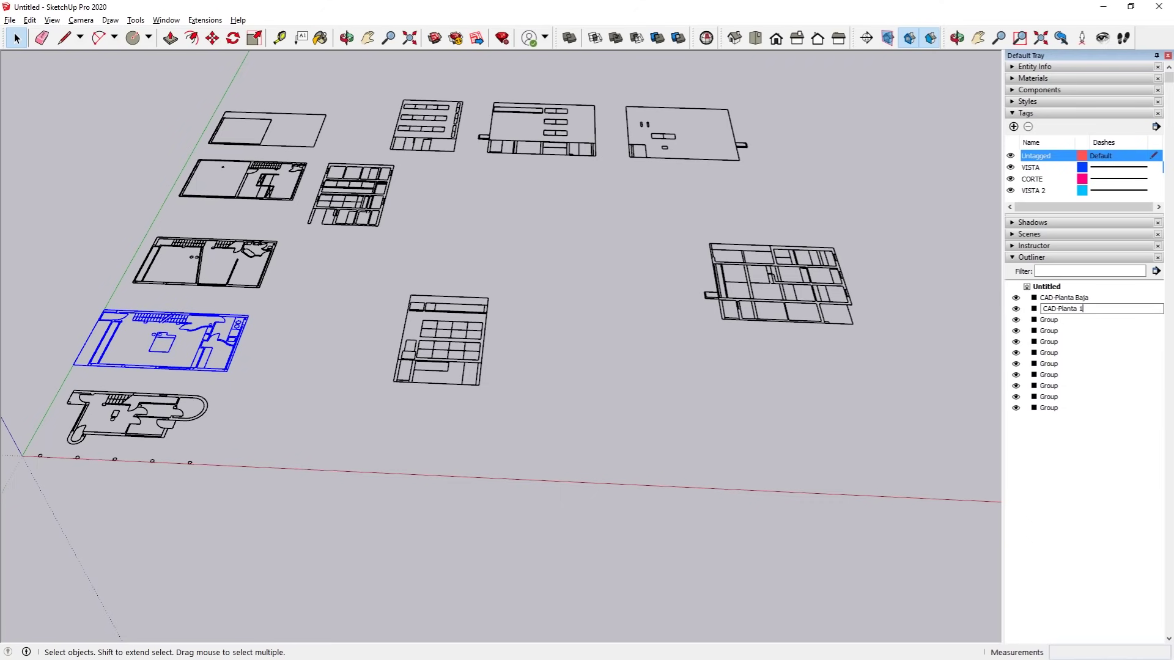
pyautogui.click(202, 285)
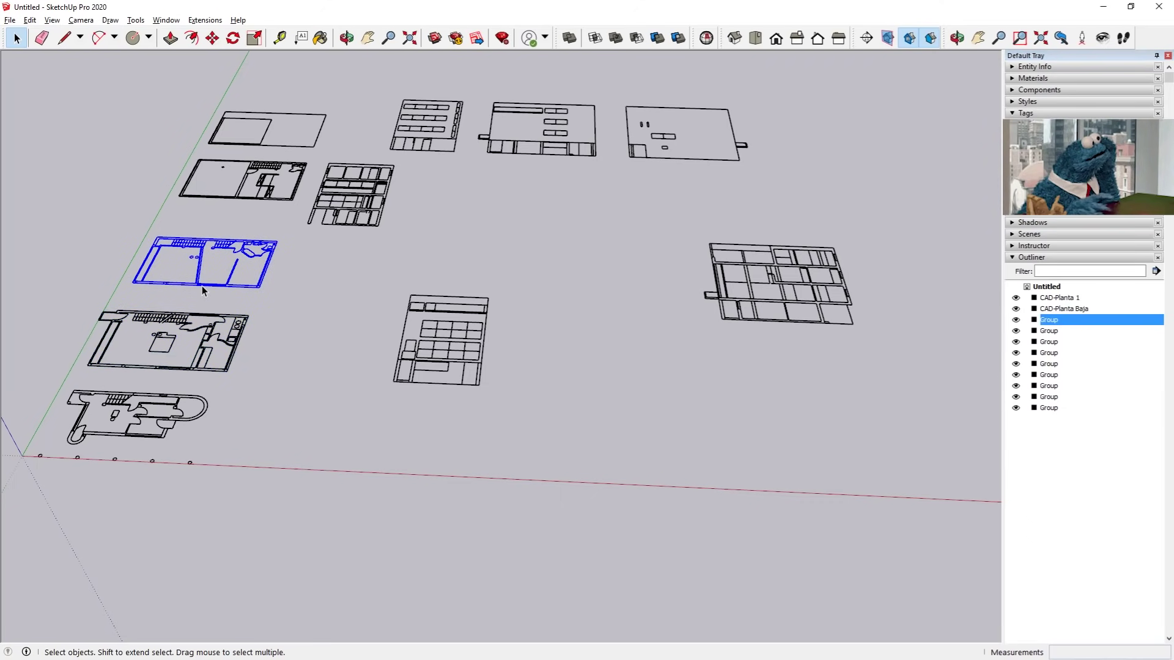
pyautogui.doubleClick(1062, 320)
pyautogui.write('CAD-Vista L')
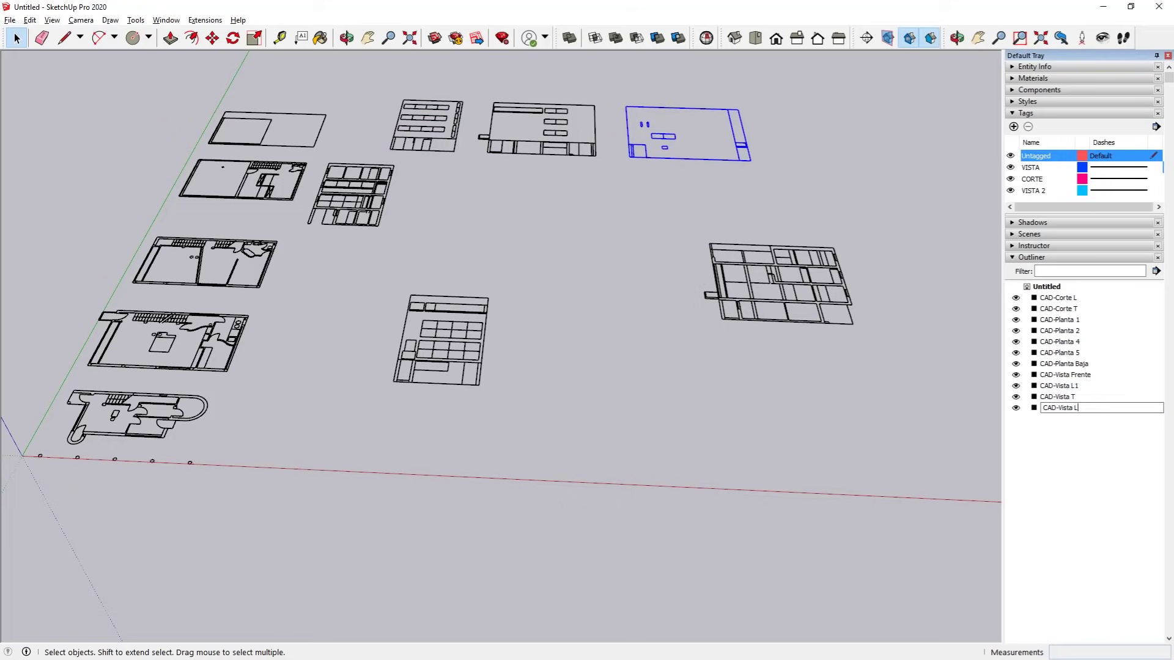
pyautogui.write('2')
pyautogui.press('Return')
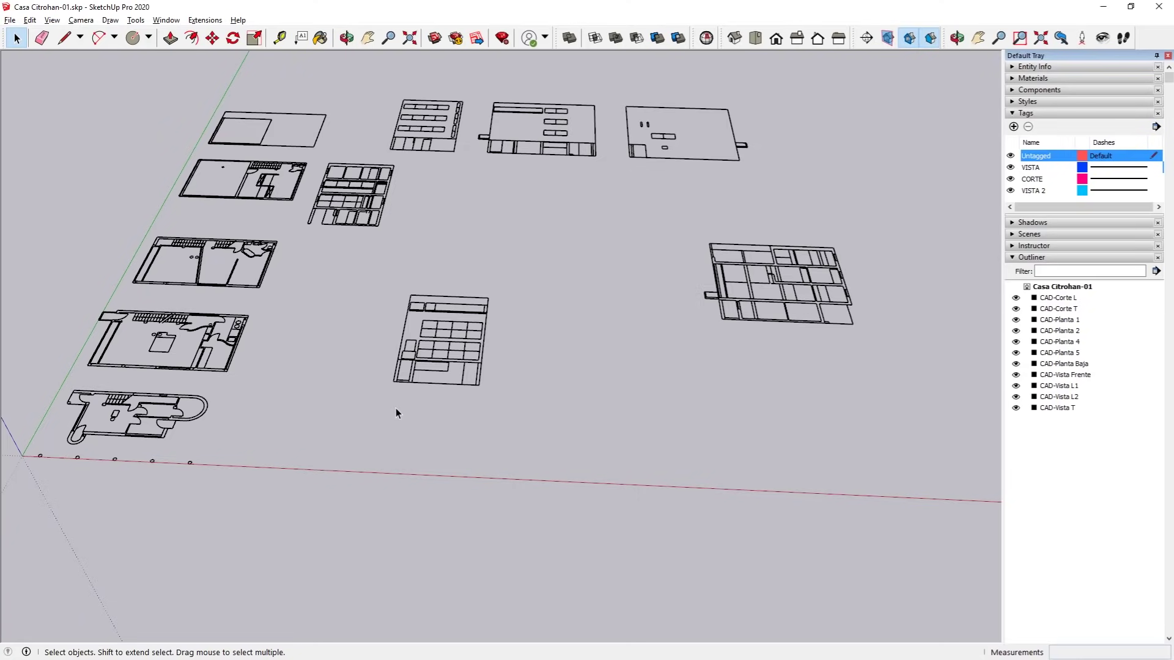
# Step: Orbit and zoom in on the floor plans, selecting the ground-floor plan
pyautogui.moveTo(326, 290)
pyautogui.mouseDown(button='middle')
pyautogui.moveTo(321, 258)
pyautogui.moveTo(343, 262)
pyautogui.mouseUp(button='middle')
pyautogui.moveTo(434, 405); pyautogui.dragTo(334, 350, button='middle')
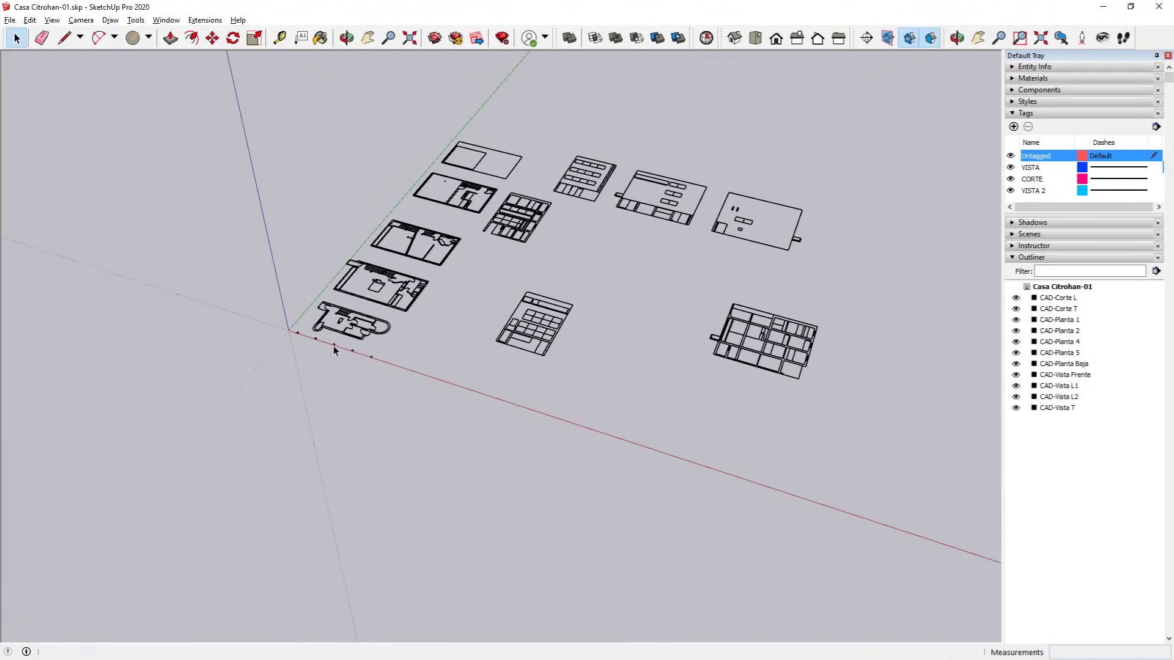
pyautogui.scroll(3, 333, 349)
pyautogui.scroll(2, 327, 339)
pyautogui.click(317, 324)
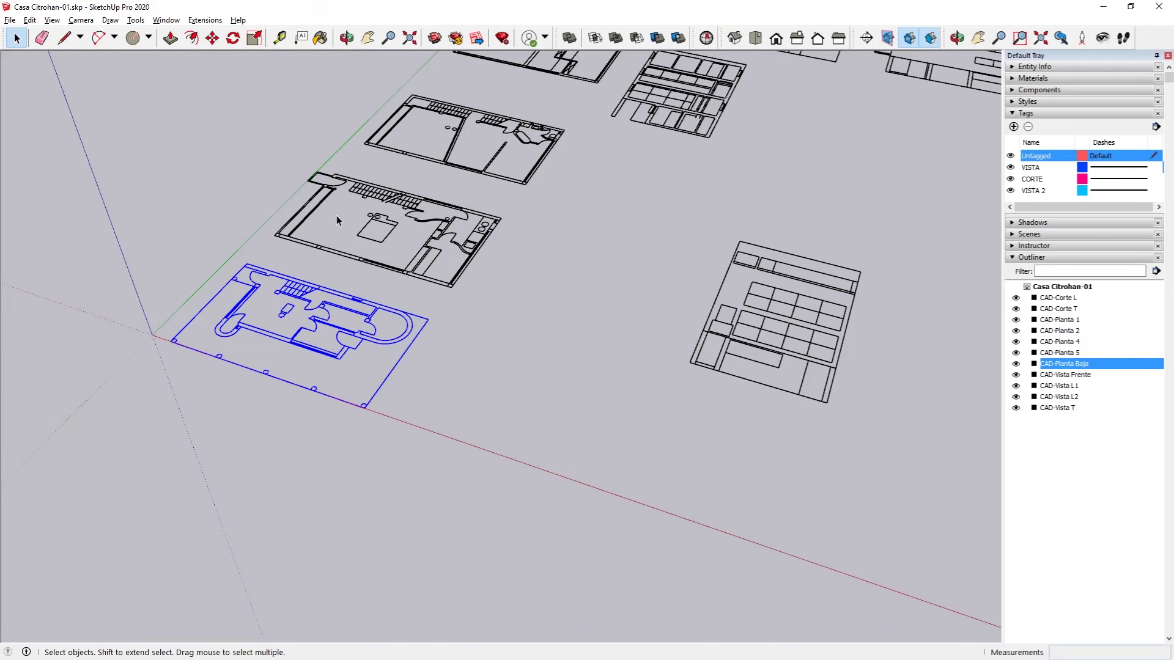
pyautogui.click(211, 38)
pyautogui.press('Escape')
# Step: Snap CAD-Planta 1's corner onto the matching corner of CAD-Planta Baja
pyautogui.scroll(2, 499, 221)
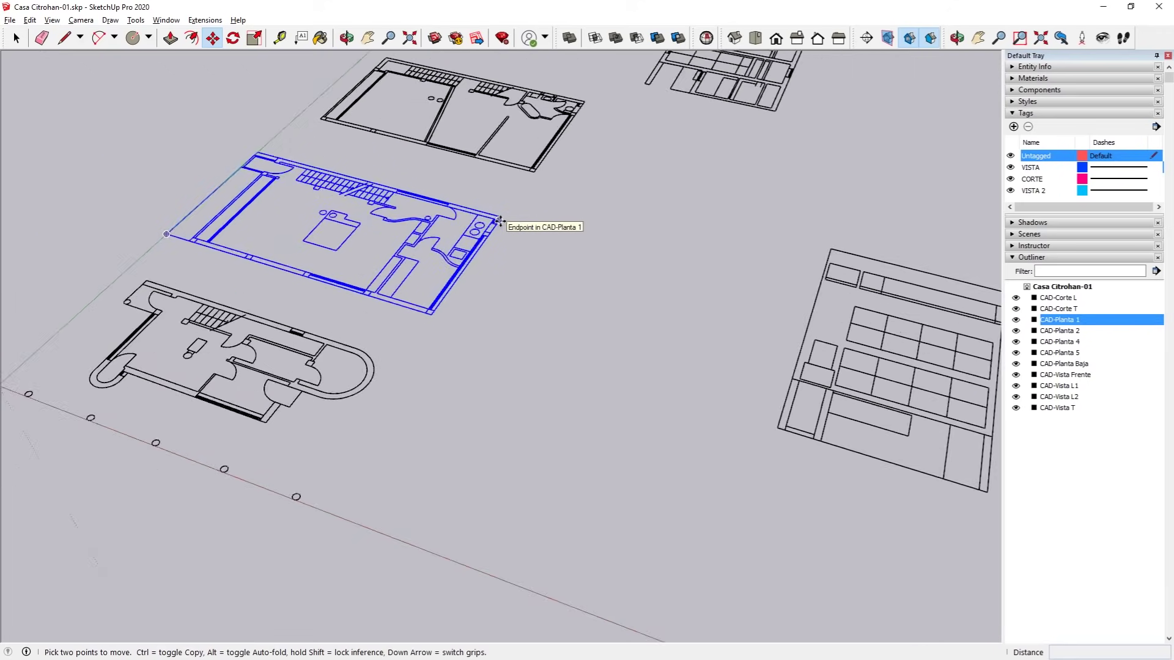
pyautogui.scroll(3, 500, 223)
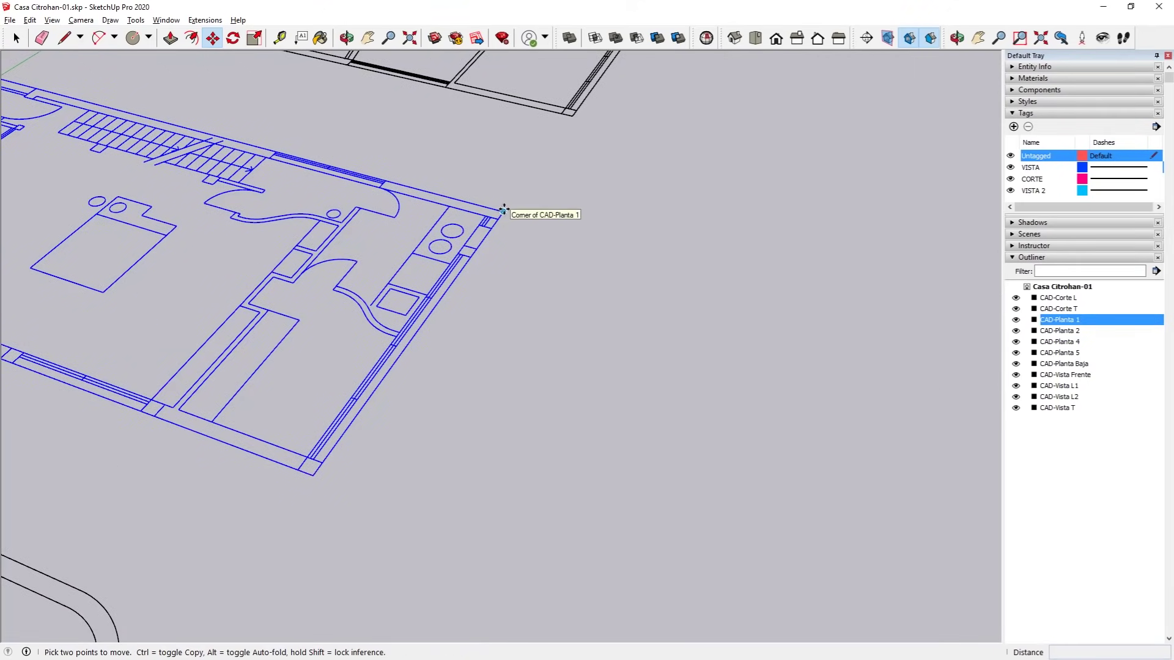
pyautogui.scroll(-3, 503, 210)
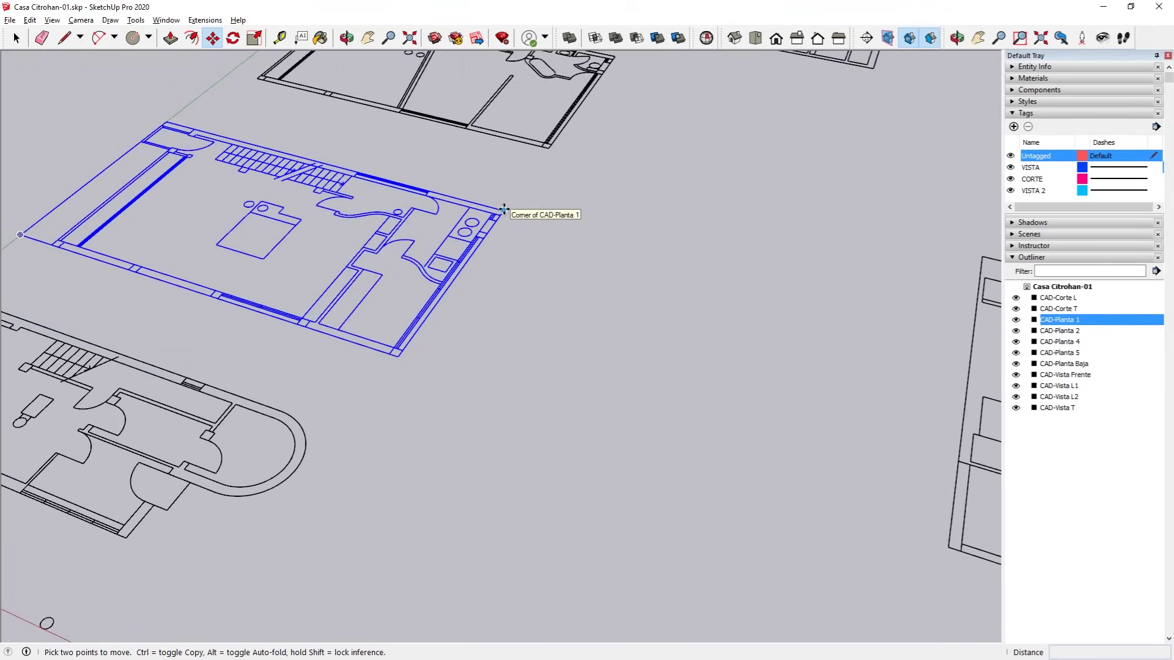
pyautogui.scroll(-2, 504, 210)
pyautogui.scroll(2, 251, 155)
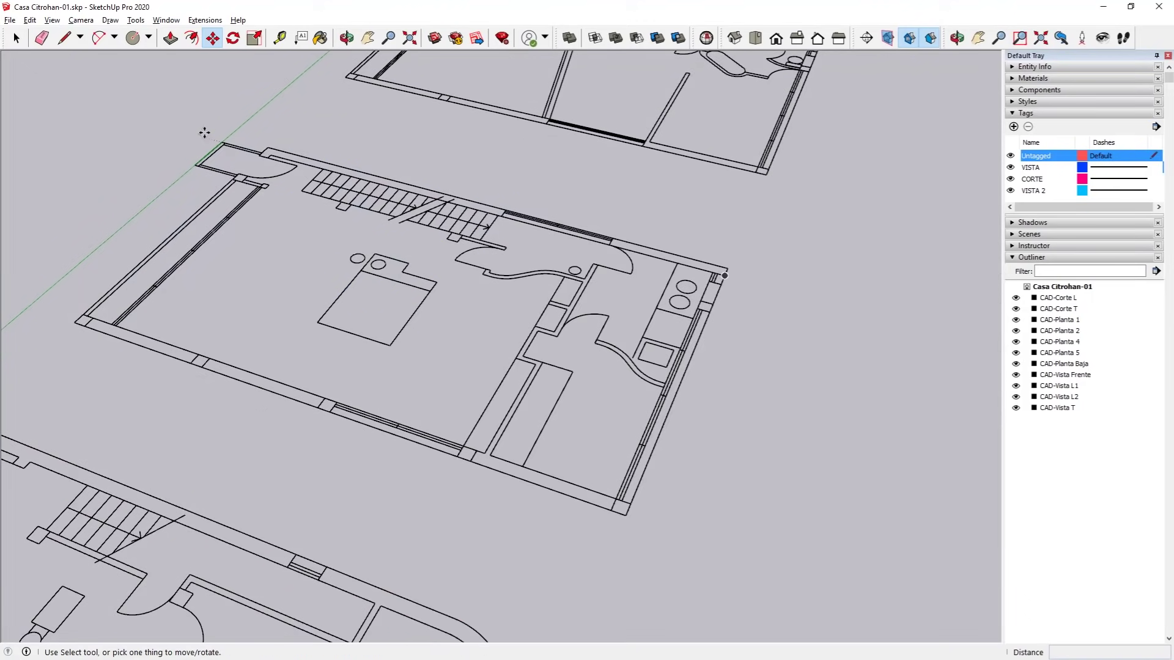
pyautogui.scroll(3, 208, 129)
pyautogui.scroll(-4, 323, 161)
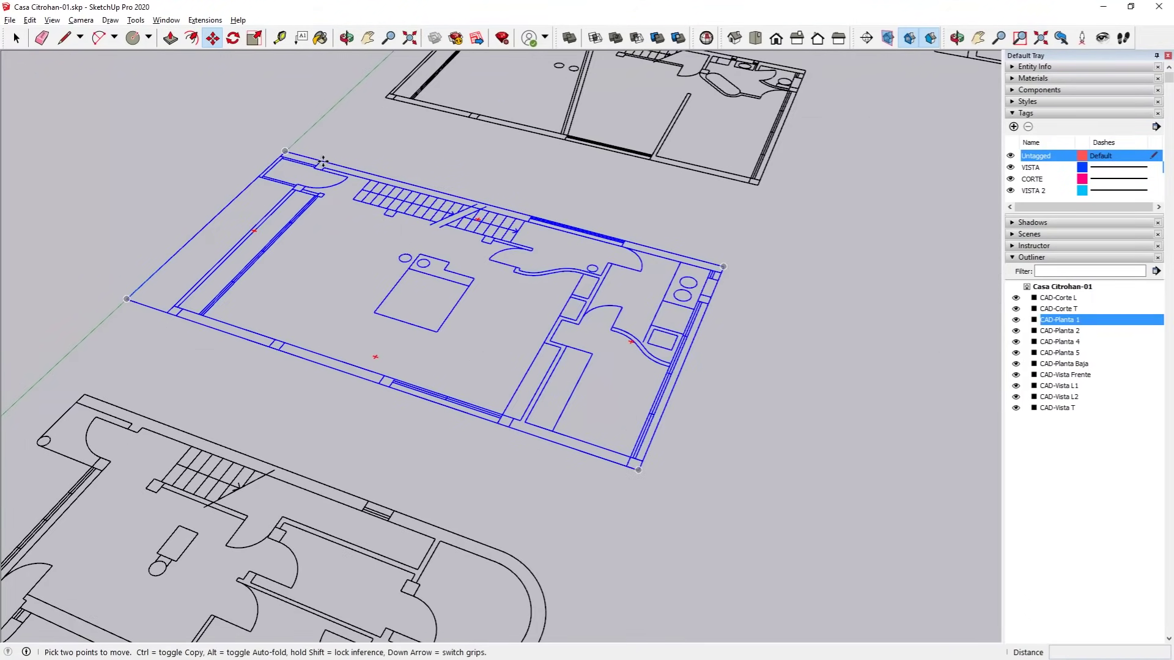
pyautogui.scroll(3, 323, 161)
pyautogui.click(328, 149)
pyautogui.scroll(-4, 346, 145)
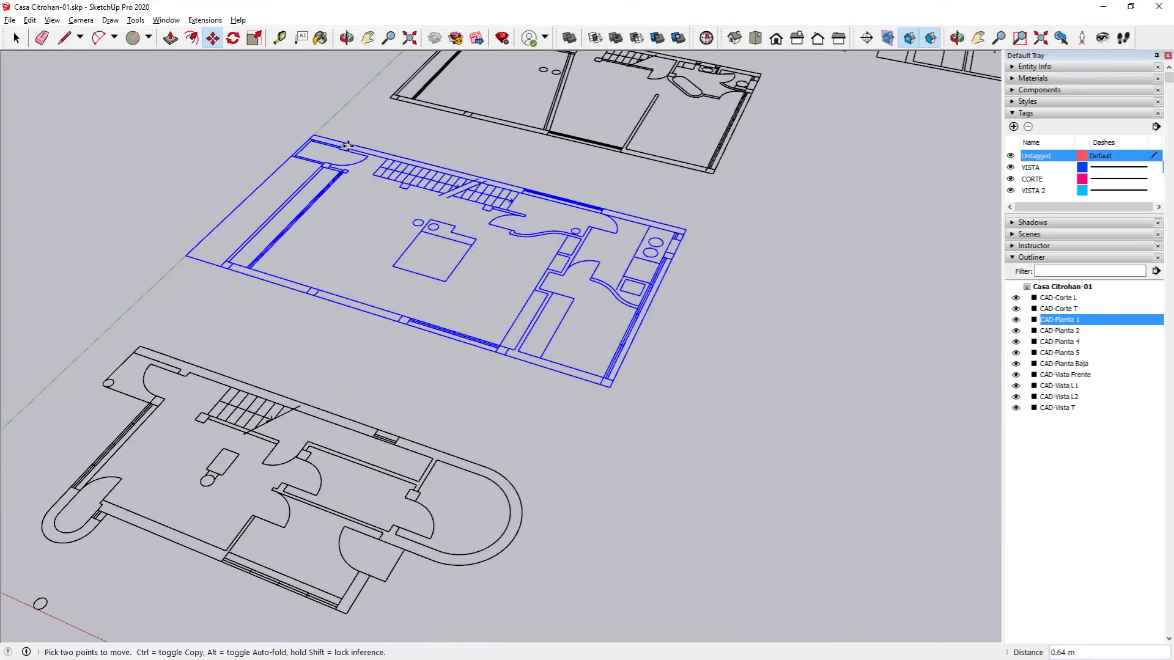
pyautogui.scroll(3, 244, 335)
pyautogui.scroll(3, 245, 335)
pyautogui.scroll(1, 245, 335)
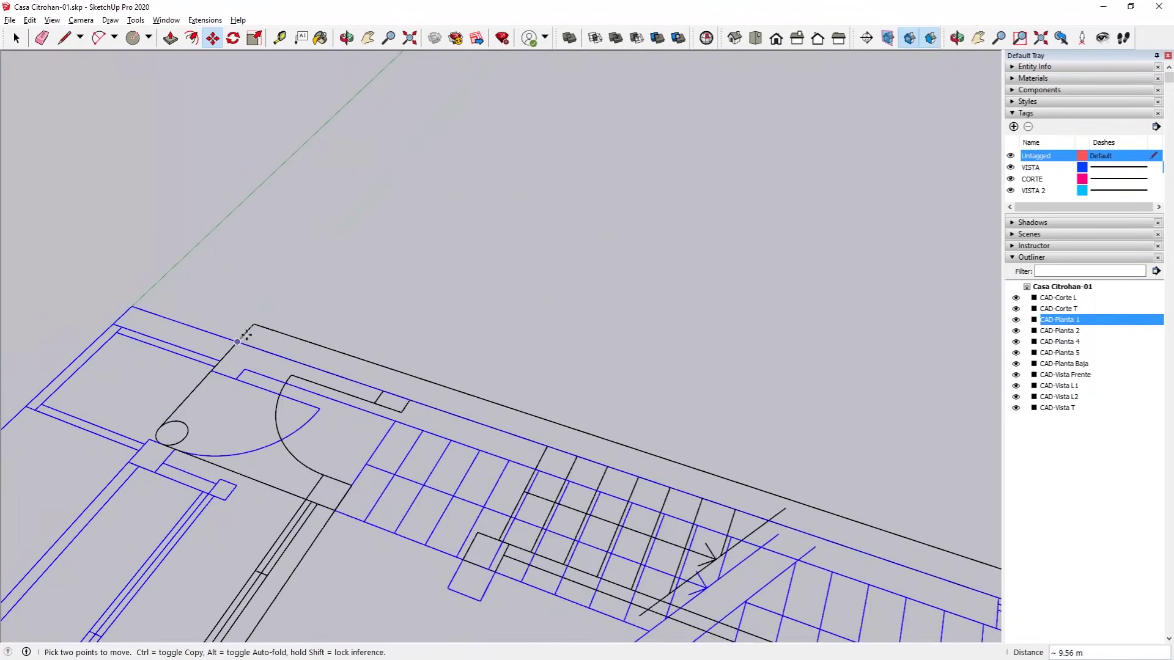
pyautogui.click(254, 330)
pyautogui.scroll(-3, 225, 254)
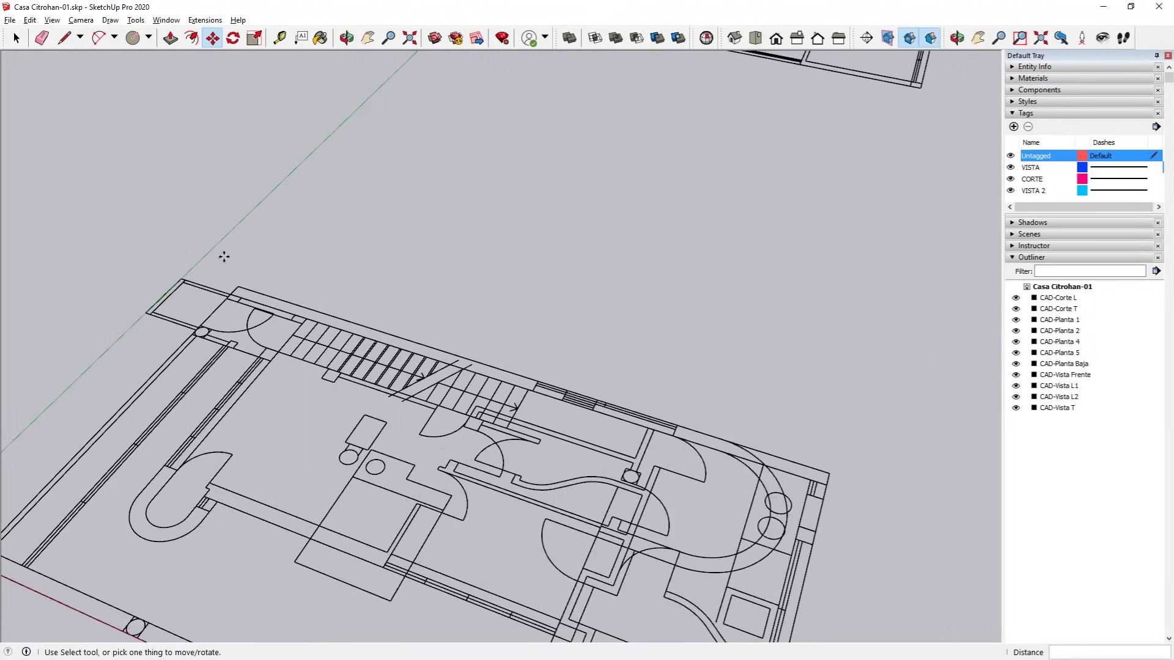
pyautogui.scroll(-3, 224, 256)
pyautogui.scroll(2, 213, 350)
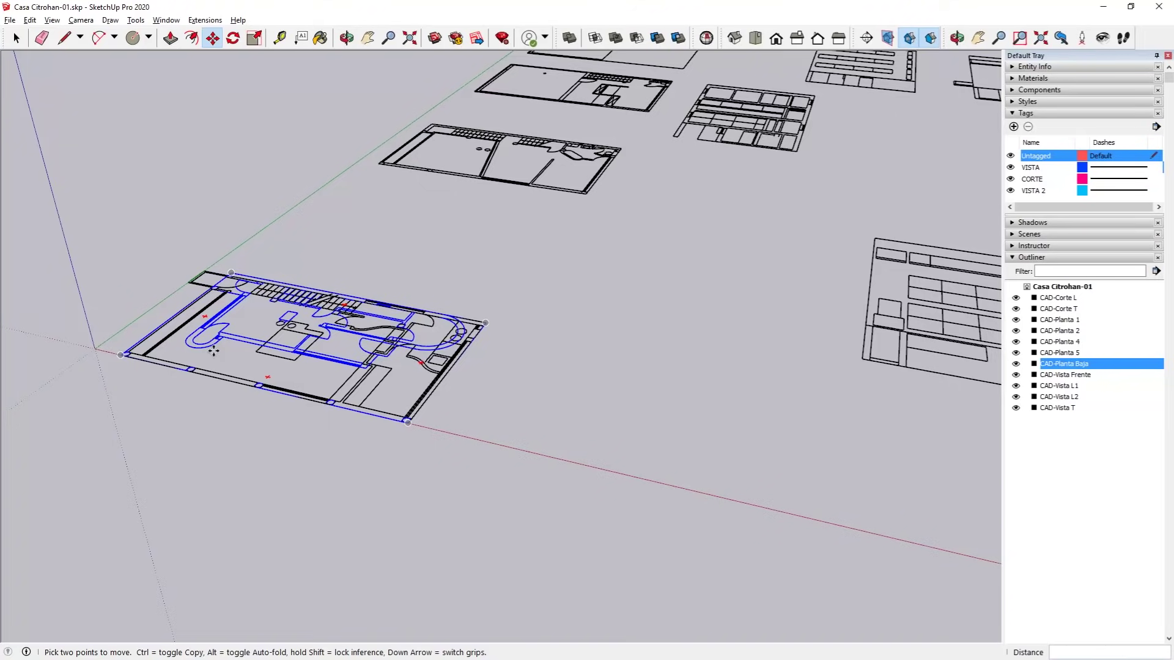
# Step: Select CAD-Planta 1, orbit to a low angle, and start lifting it from its corner
pyautogui.click(214, 350)
pyautogui.press('o')
pyautogui.moveTo(150, 315)
pyautogui.mouseDown()
pyautogui.moveTo(465, 202)
pyautogui.moveTo(205, 283)
pyautogui.mouseUp()
pyautogui.press('m')
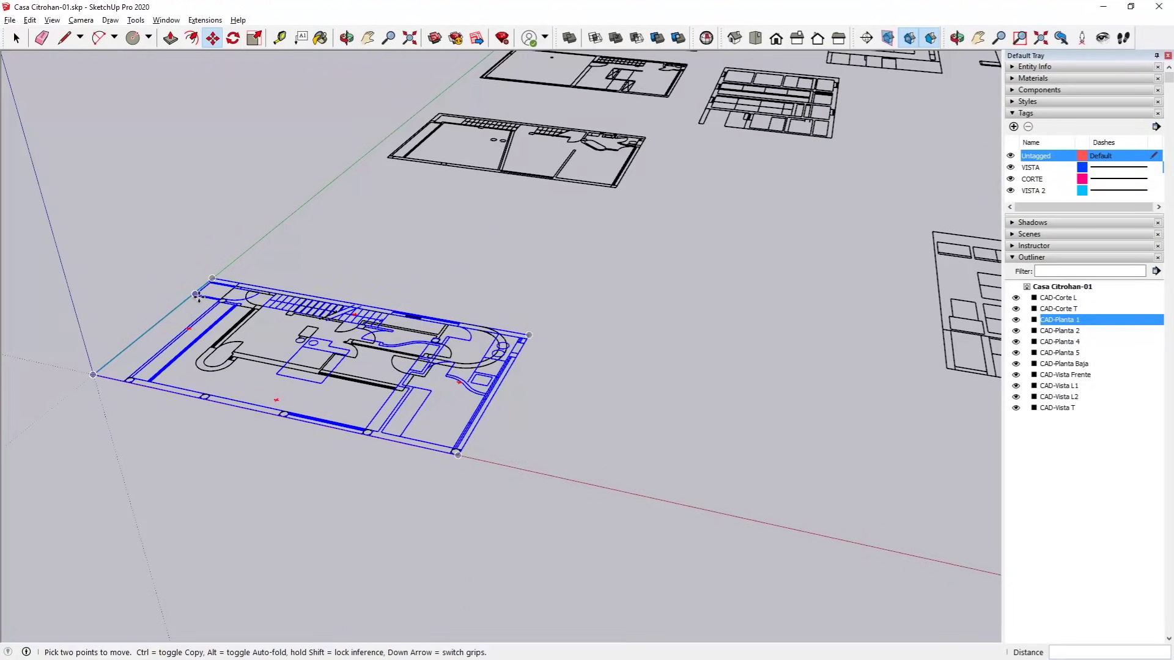
pyautogui.click(196, 294)
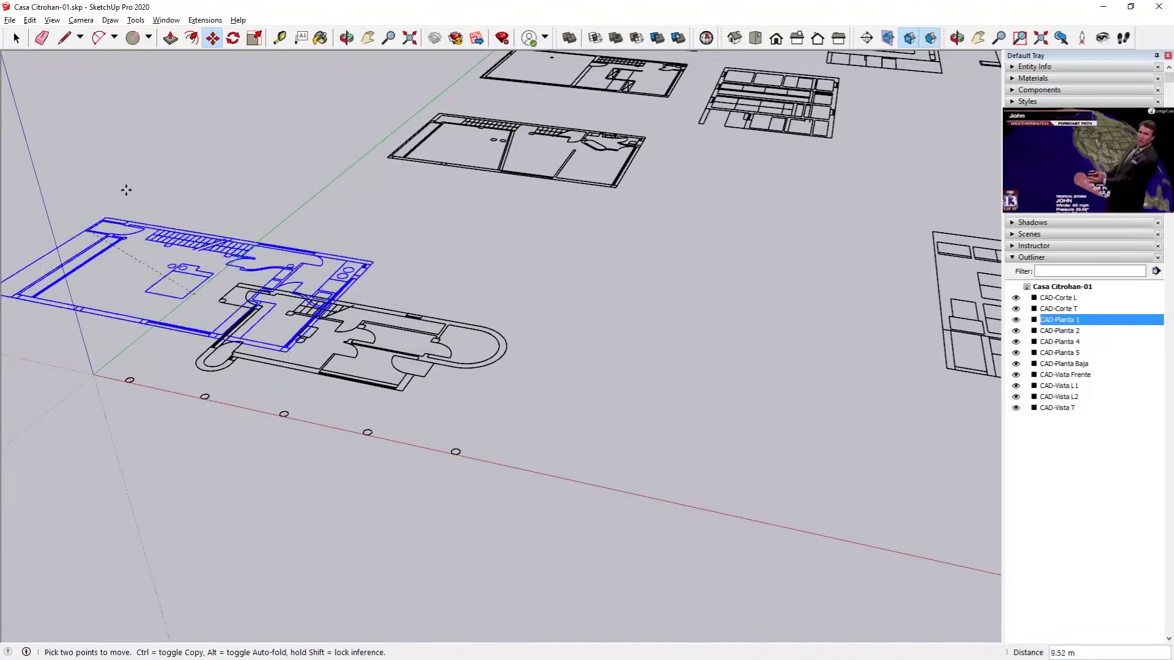
# Step: Lift CAD-Planta 1 about 6.83 m along the blue axis above CAD-Planta Baja
pyautogui.scroll(-3, 126, 190)
pyautogui.moveTo(126, 190); pyautogui.dragTo(204, 382, button='middle')
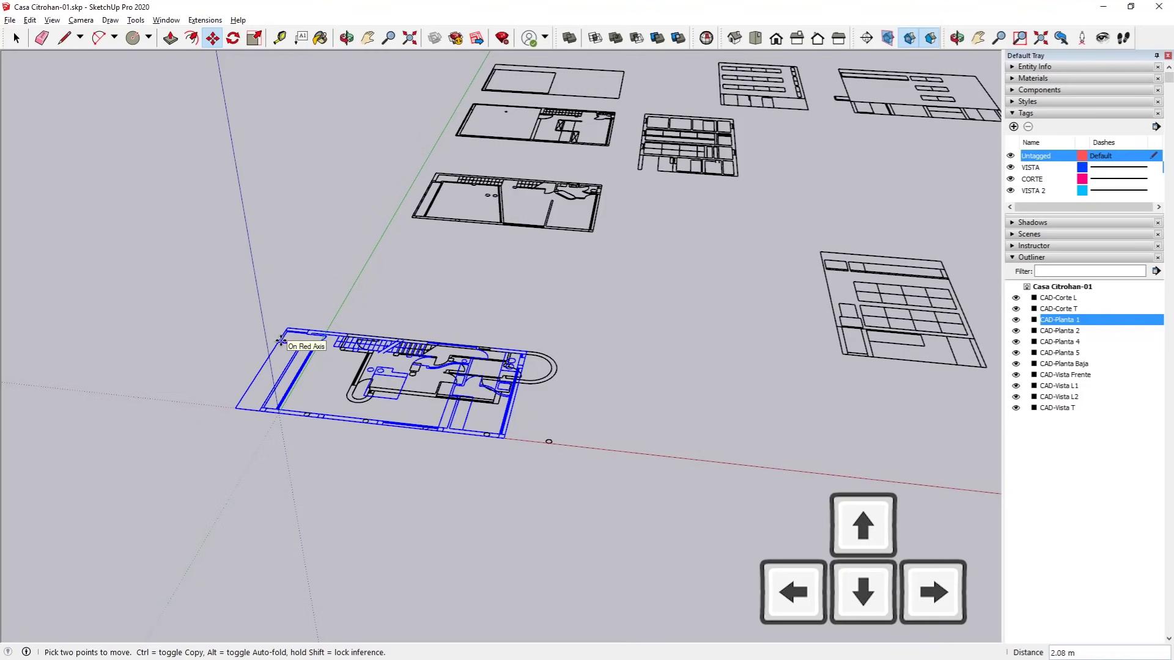
pyautogui.press('Right')
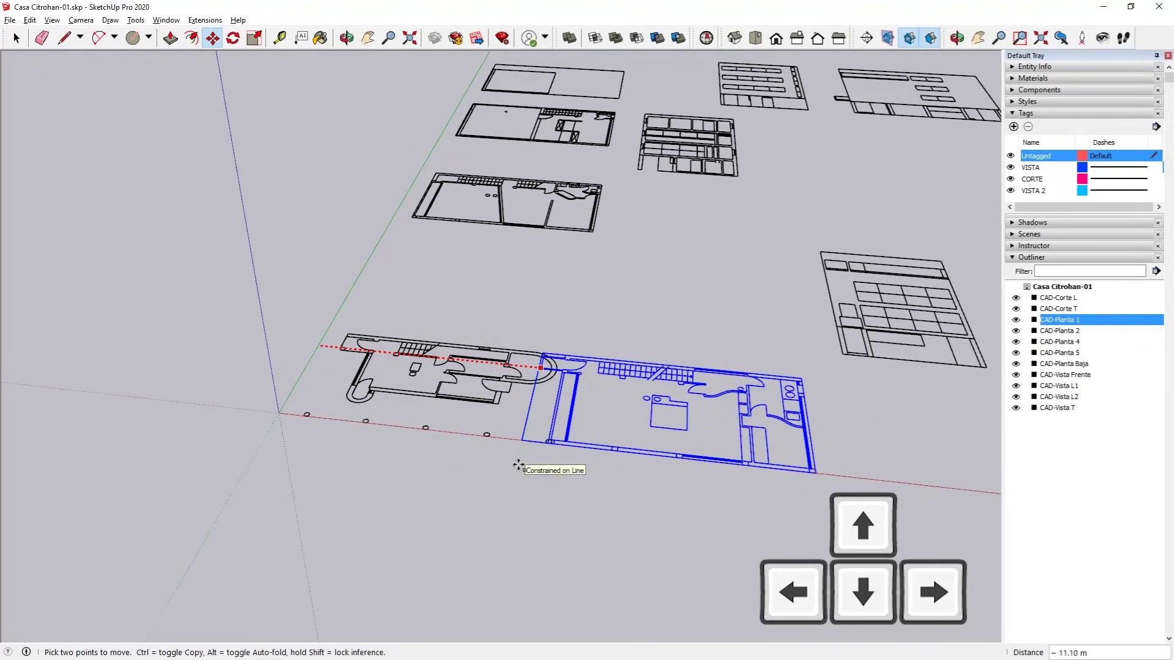
pyautogui.press('Left')
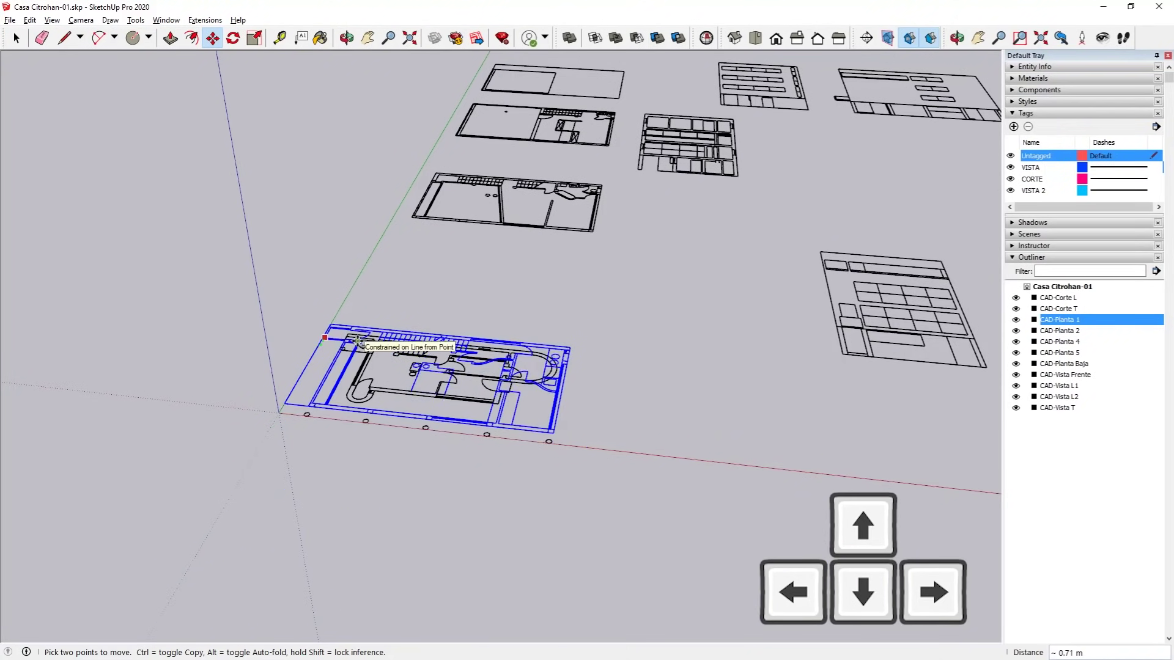
pyautogui.press('Up')
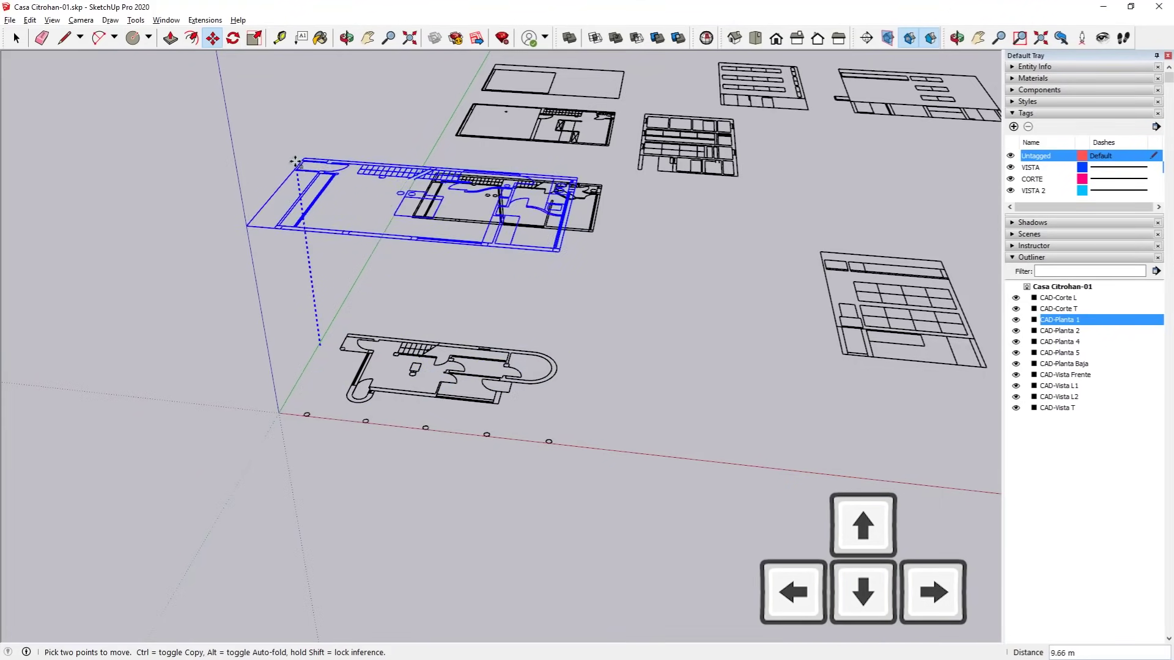
pyautogui.moveTo(361, 413); pyautogui.dragTo(374, 256, button='middle')
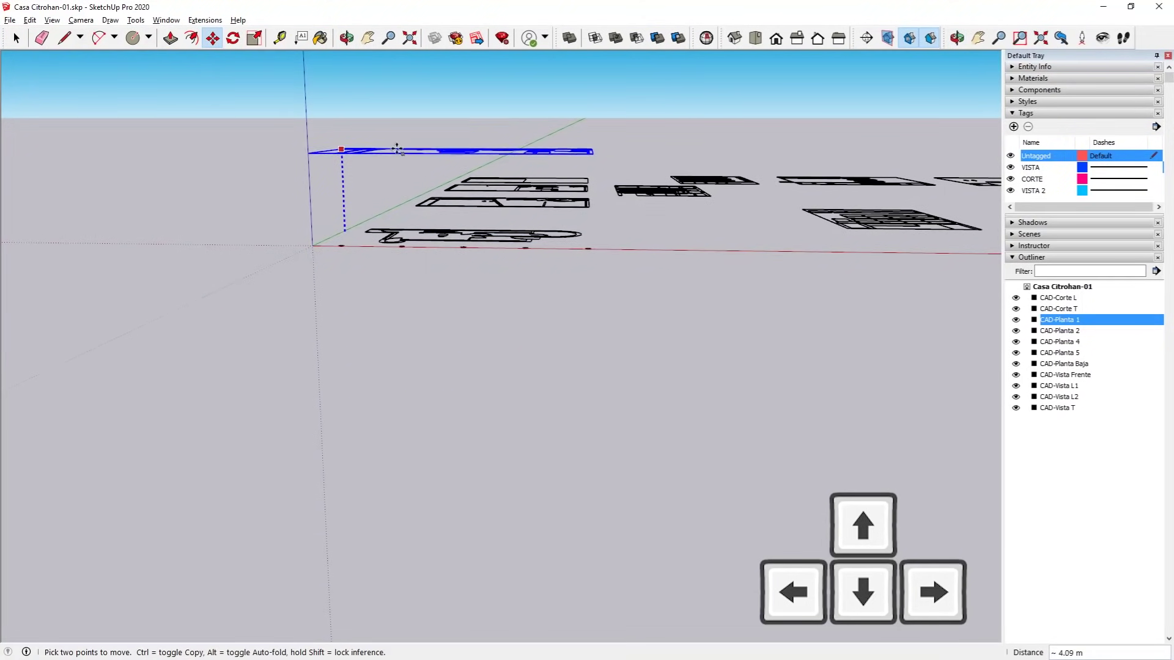
pyautogui.moveTo(390, 162); pyautogui.dragTo(367, 314, button='middle')
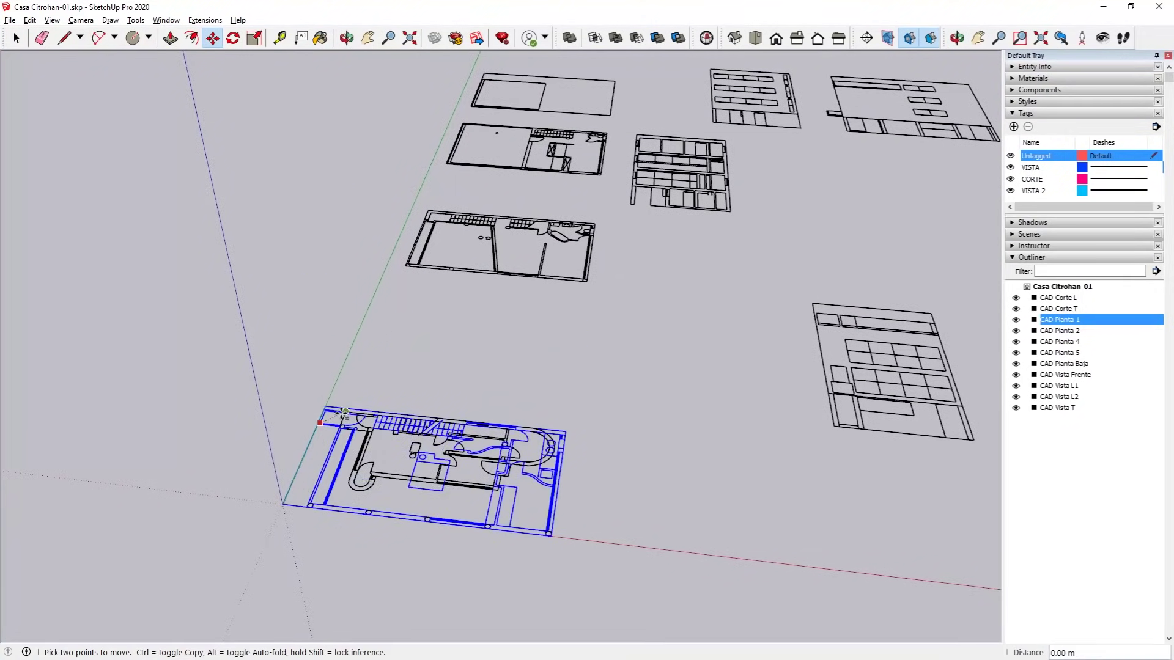
pyautogui.click(310, 315)
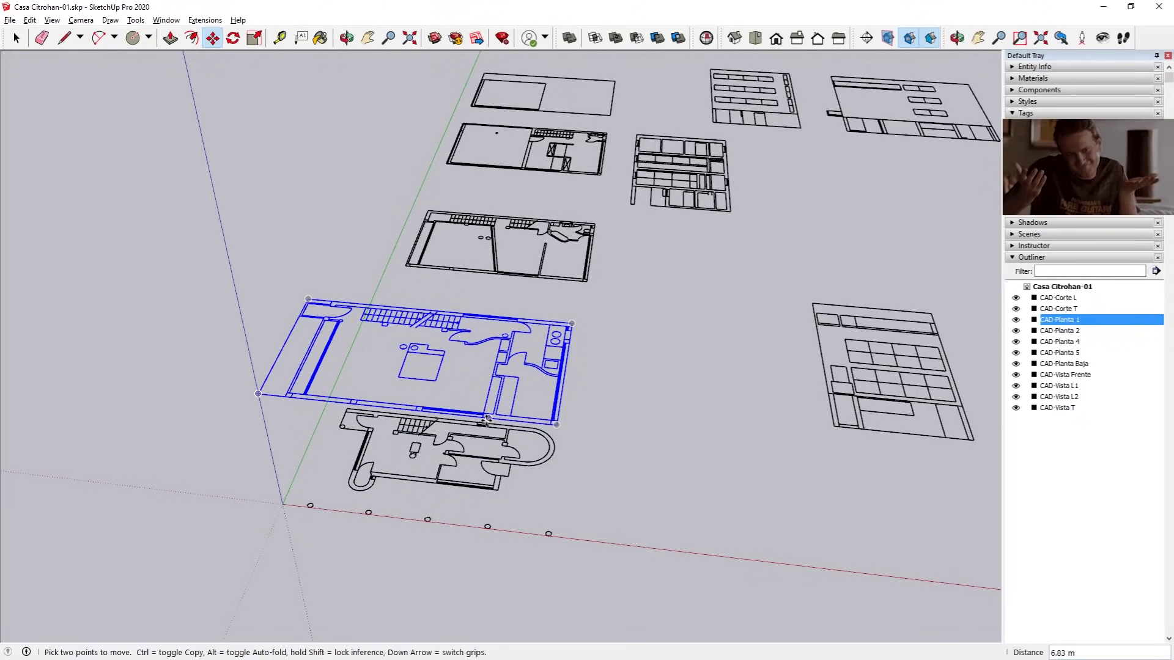
pyautogui.hotkey('ctrl', 't')
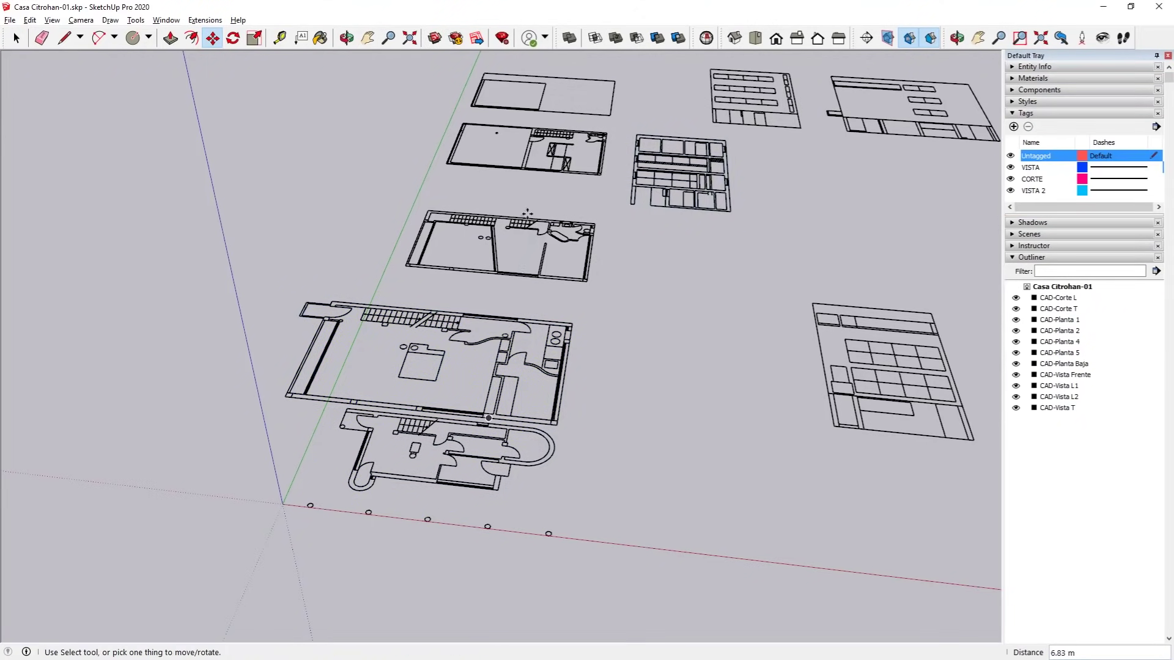
# Step: Zoom in and start a Tape Measure reading on the floor plan
pyautogui.scroll(2, 750, 175)
pyautogui.scroll(3, 667, 171)
pyautogui.scroll(2, 667, 172)
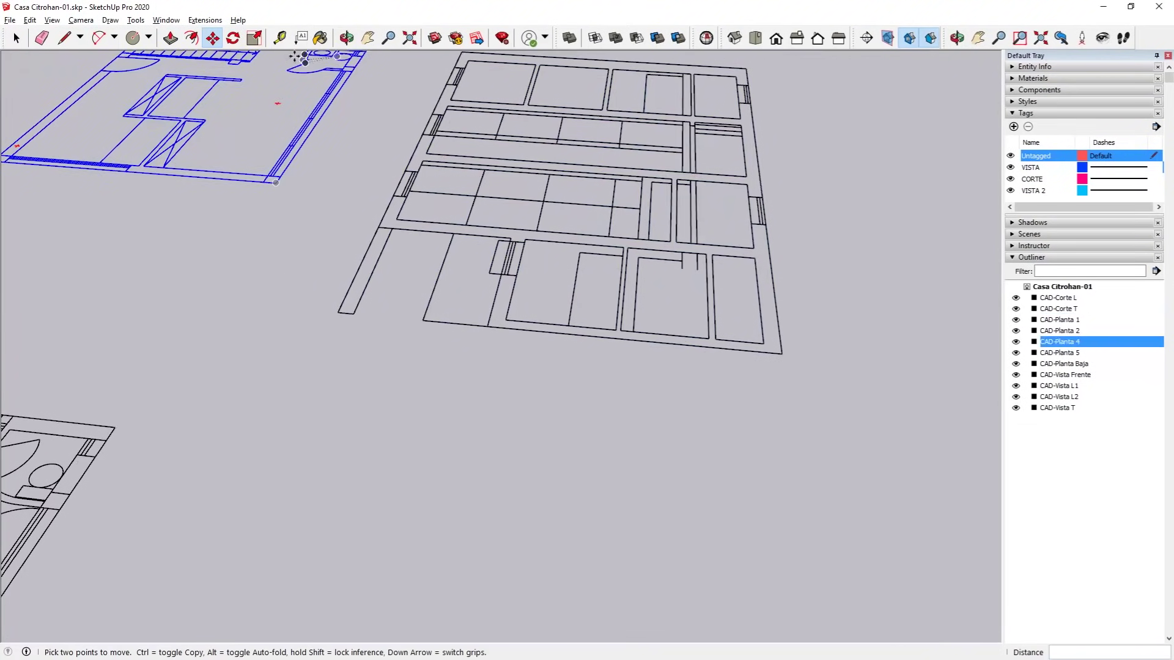
pyautogui.click(280, 38)
pyautogui.scroll(2, 663, 234)
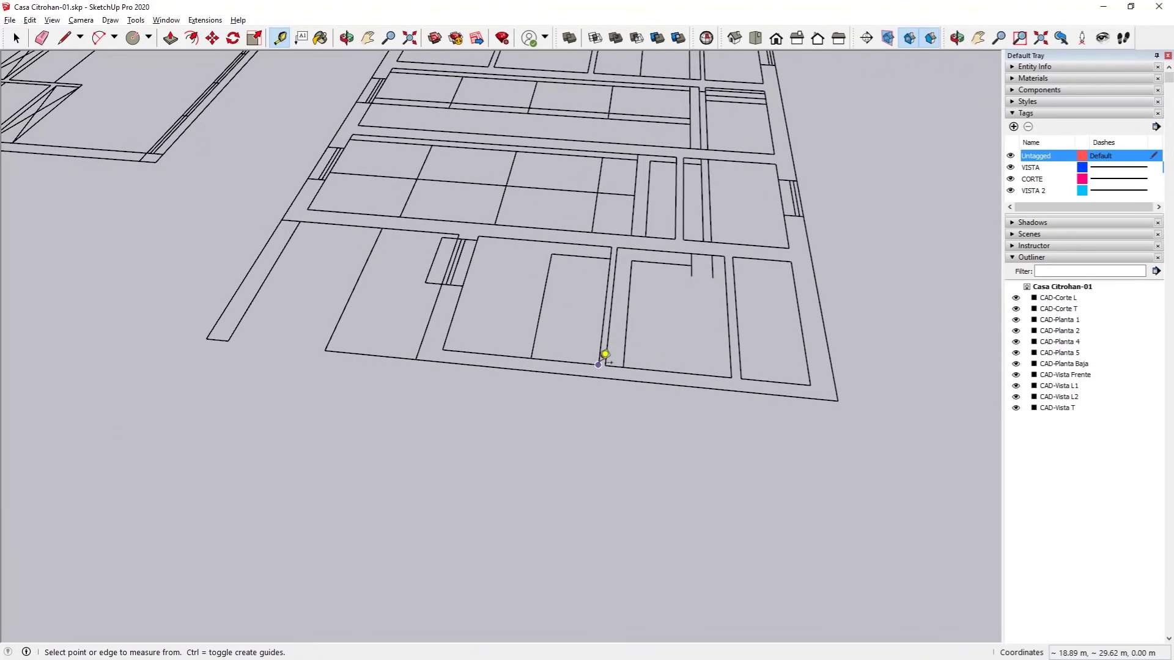
pyautogui.click(597, 365)
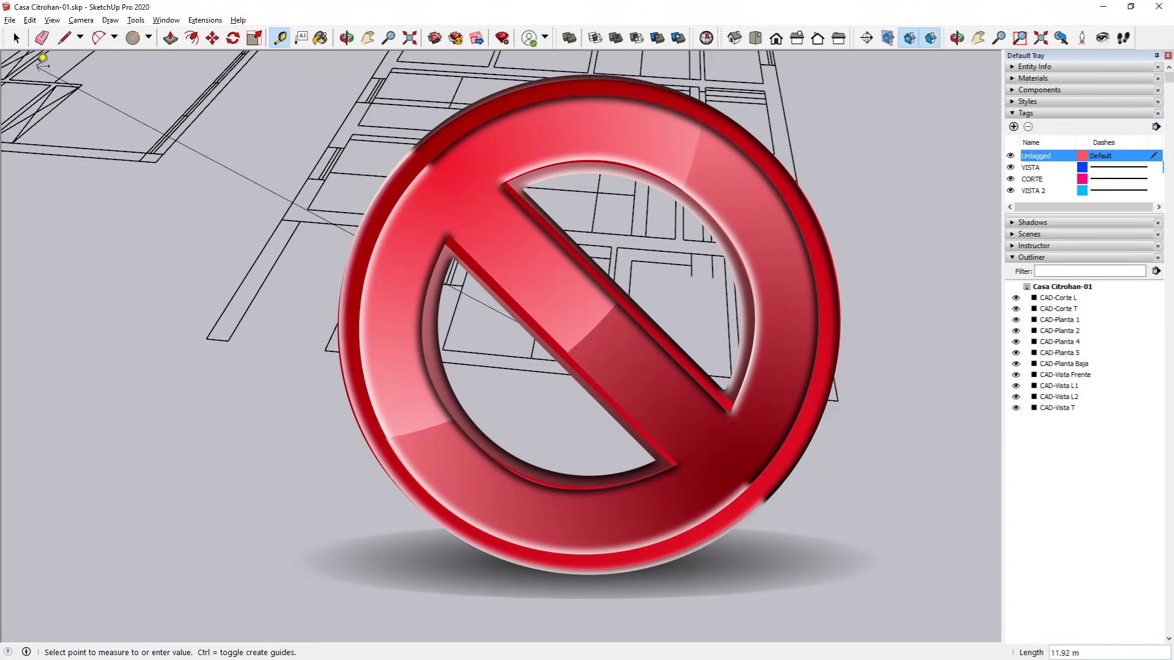
# Step: Exit Tape Measure and zoom out to show all the imported CAD groups
pyautogui.press('space')
pyautogui.scroll(-3, 467, 325)
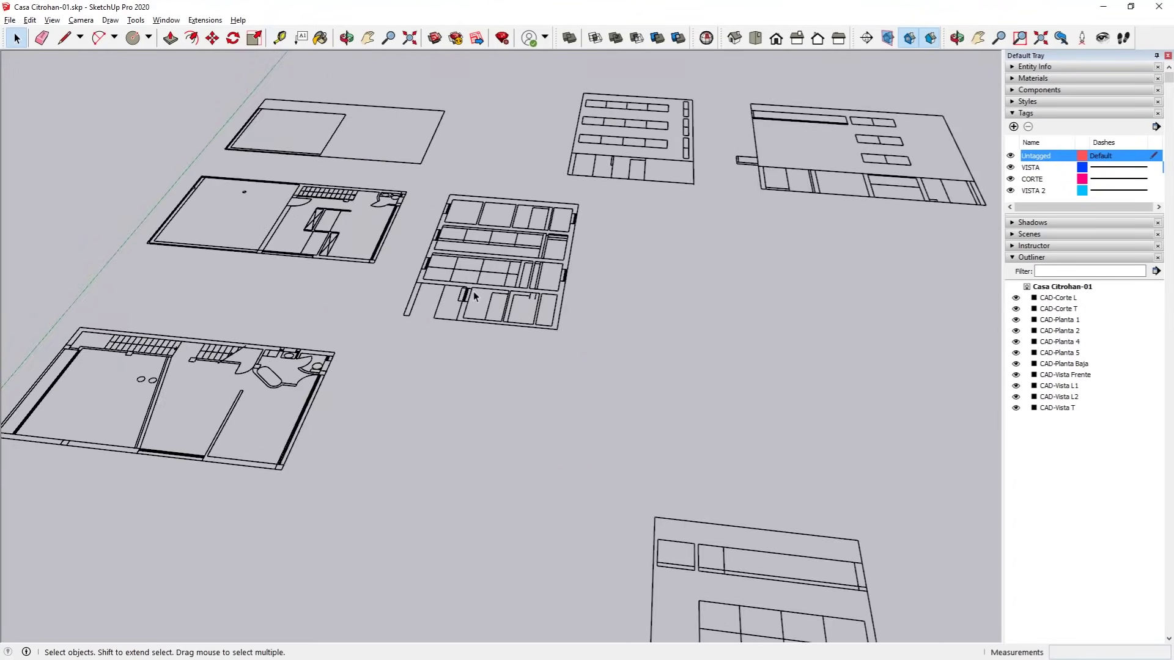
pyautogui.scroll(-3, 474, 291)
pyautogui.scroll(-3, 566, 271)
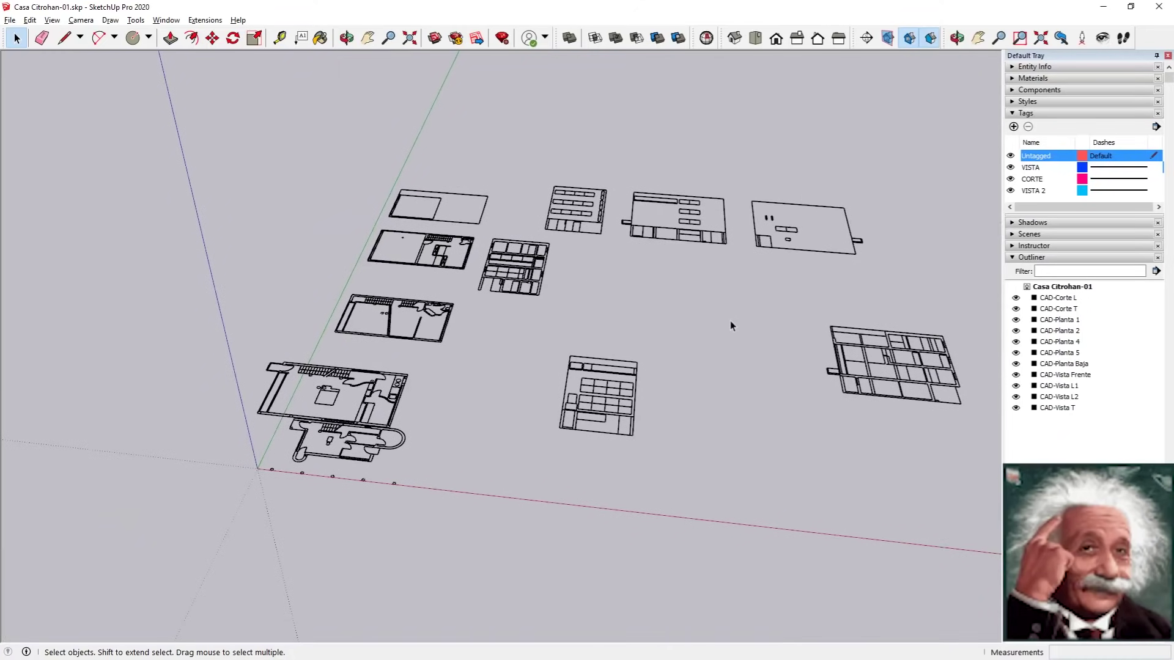
# Step: Select CAD-Corte L and carry it toward the ground-floor plan
pyautogui.click(502, 260)
pyautogui.click(919, 355)
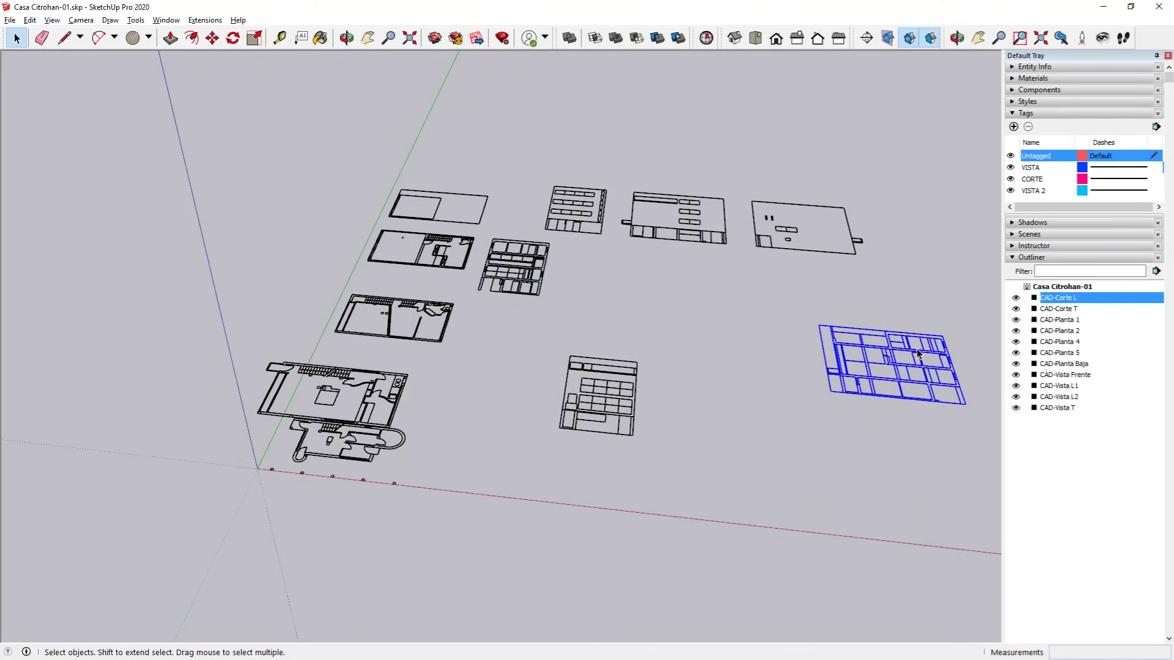
pyautogui.click(212, 38)
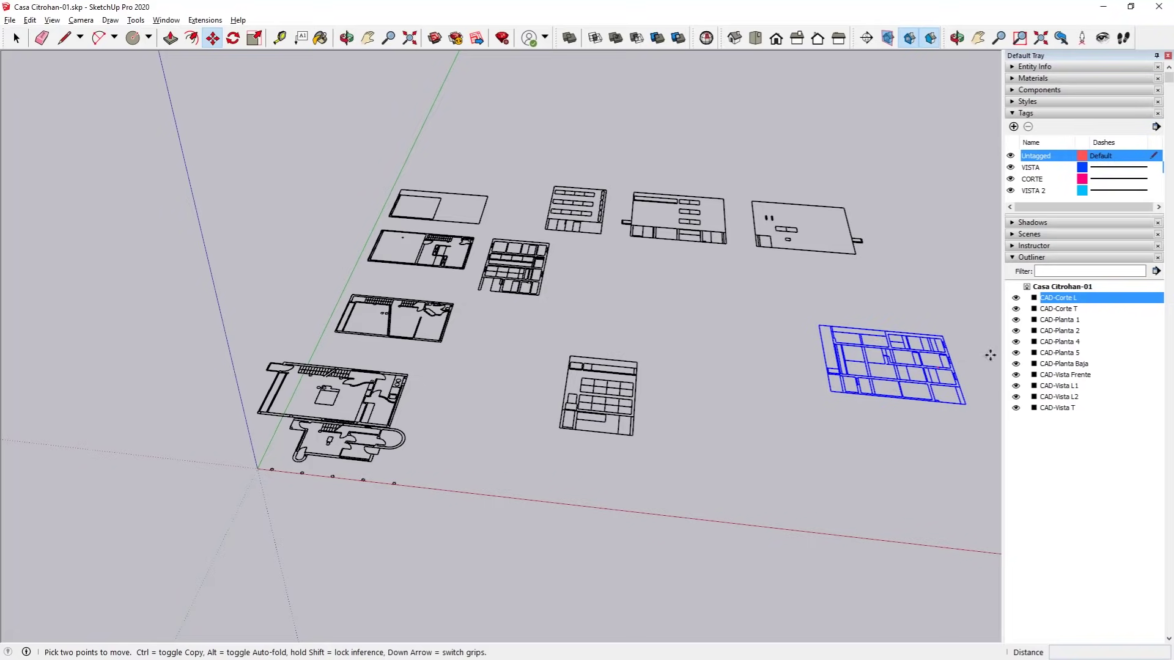
pyautogui.click(952, 360)
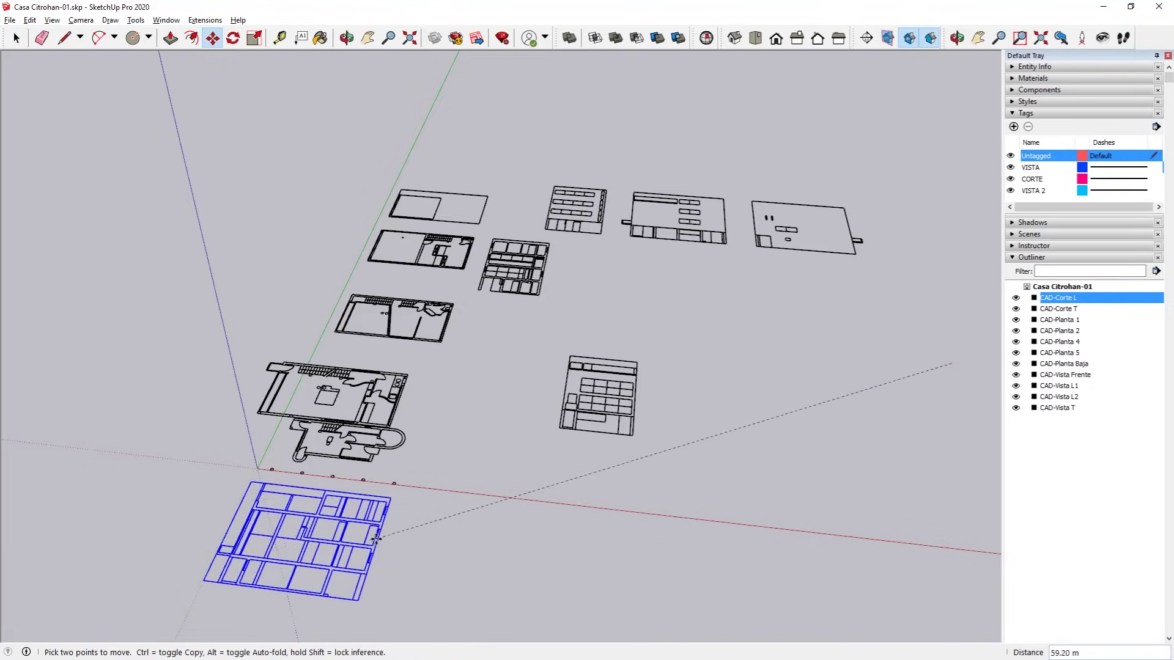
pyautogui.moveTo(388, 510)
pyautogui.mouseDown(button='middle')
pyautogui.moveTo(365, 457)
pyautogui.moveTo(170, 445)
pyautogui.moveTo(280, 430)
pyautogui.moveTo(450, 463)
pyautogui.moveTo(225, 492)
pyautogui.mouseUp(button='middle')
pyautogui.scroll(2, 170, 446)
pyautogui.scroll(3, 225, 493)
# Step: Snap CAD-Corte L's corner onto the Planta Baja corner endpoint
pyautogui.click(227, 487)
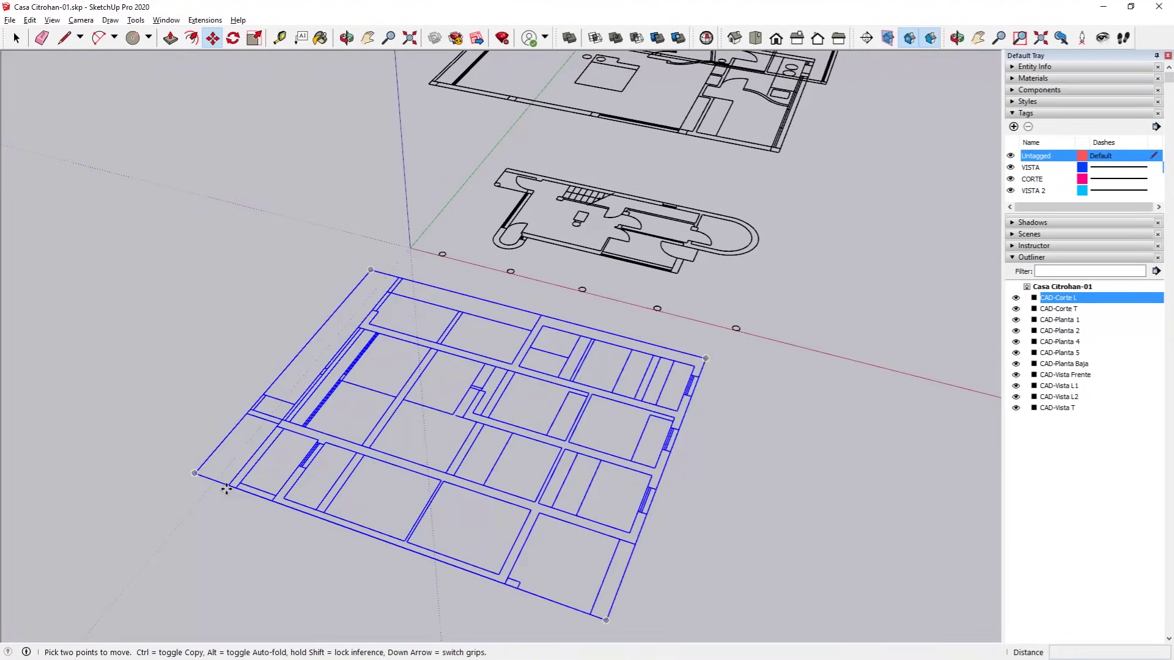
pyautogui.scroll(2, 504, 165)
pyautogui.scroll(2, 504, 165)
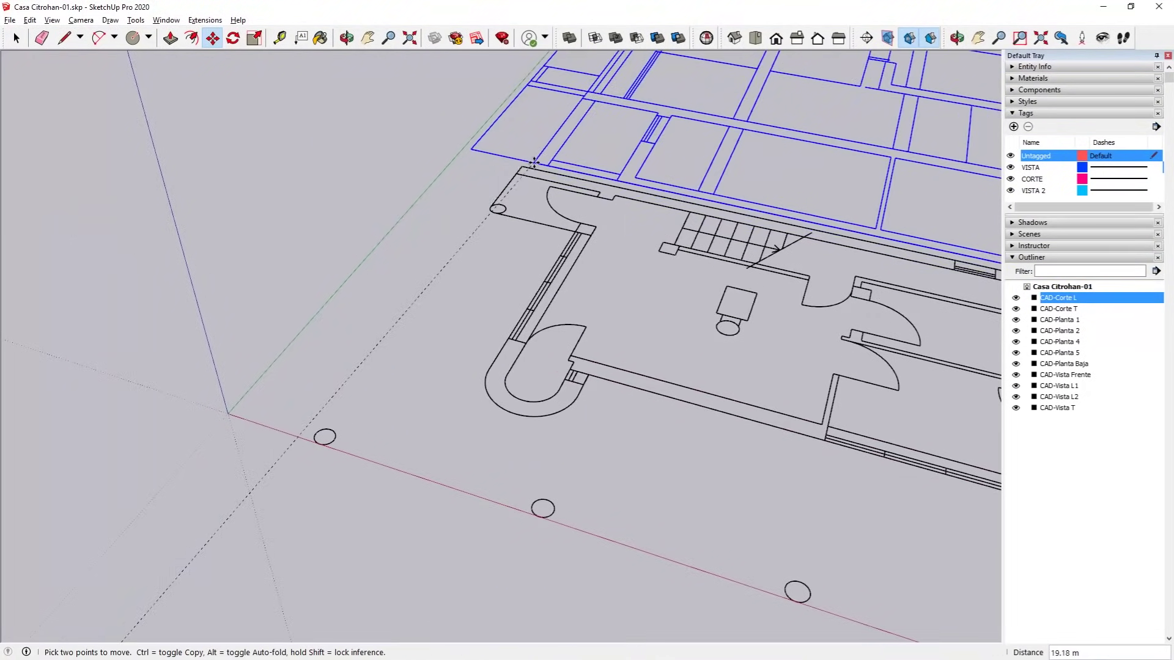
pyautogui.click(524, 167)
pyautogui.scroll(-1, 336, 275)
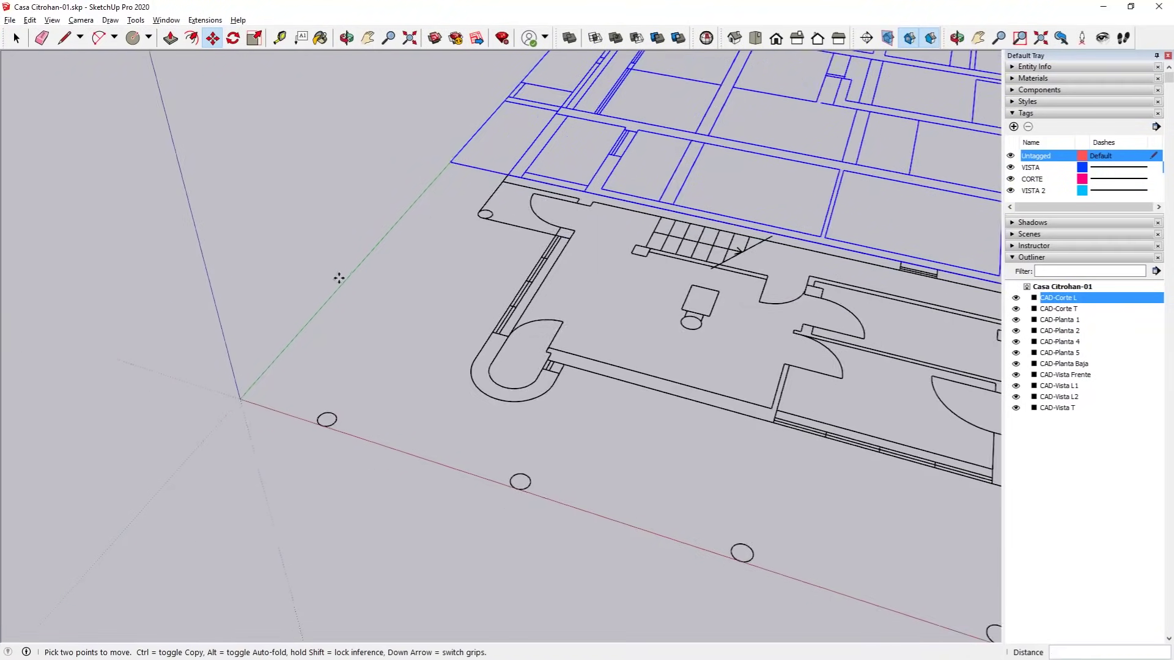
pyautogui.scroll(-2, 309, 283)
pyautogui.scroll(-2, 337, 285)
pyautogui.scroll(3, 630, 277)
pyautogui.scroll(2, 647, 354)
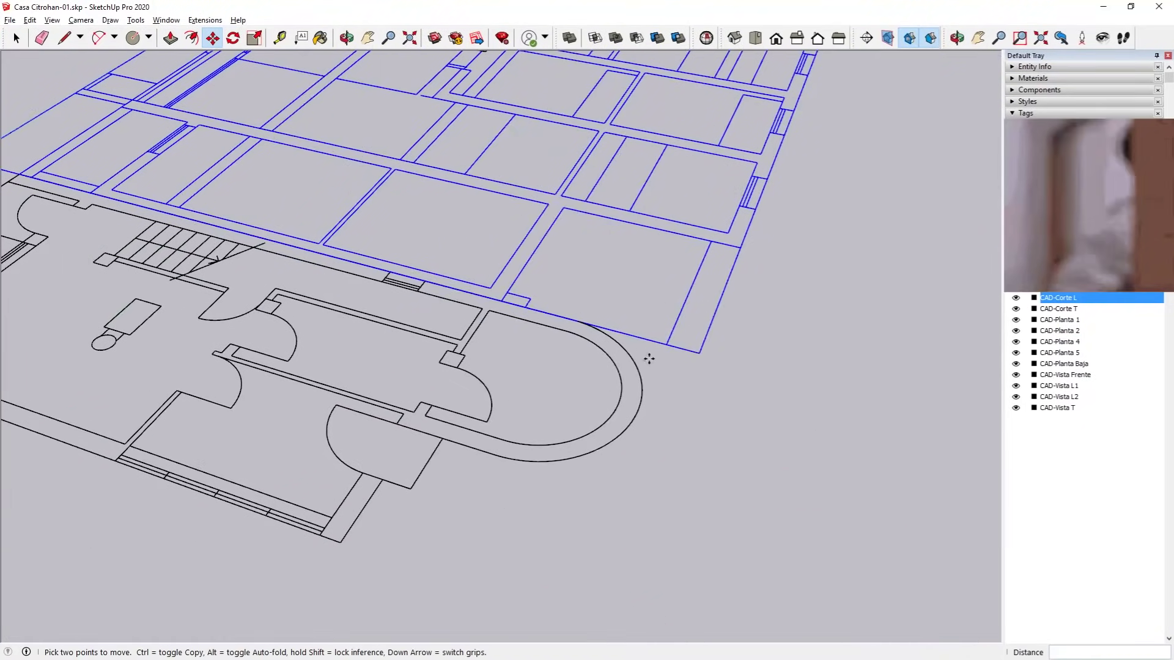
# Step: Orbit to check CAD-Corte L's alignment with Planta Baja, then choose Rotate
pyautogui.moveTo(647, 353)
pyautogui.mouseDown(button='middle')
pyautogui.moveTo(636, 336)
pyautogui.moveTo(671, 321)
pyautogui.mouseUp(button='middle')
pyautogui.scroll(-2, 544, 400)
pyautogui.scroll(-3, 525, 428)
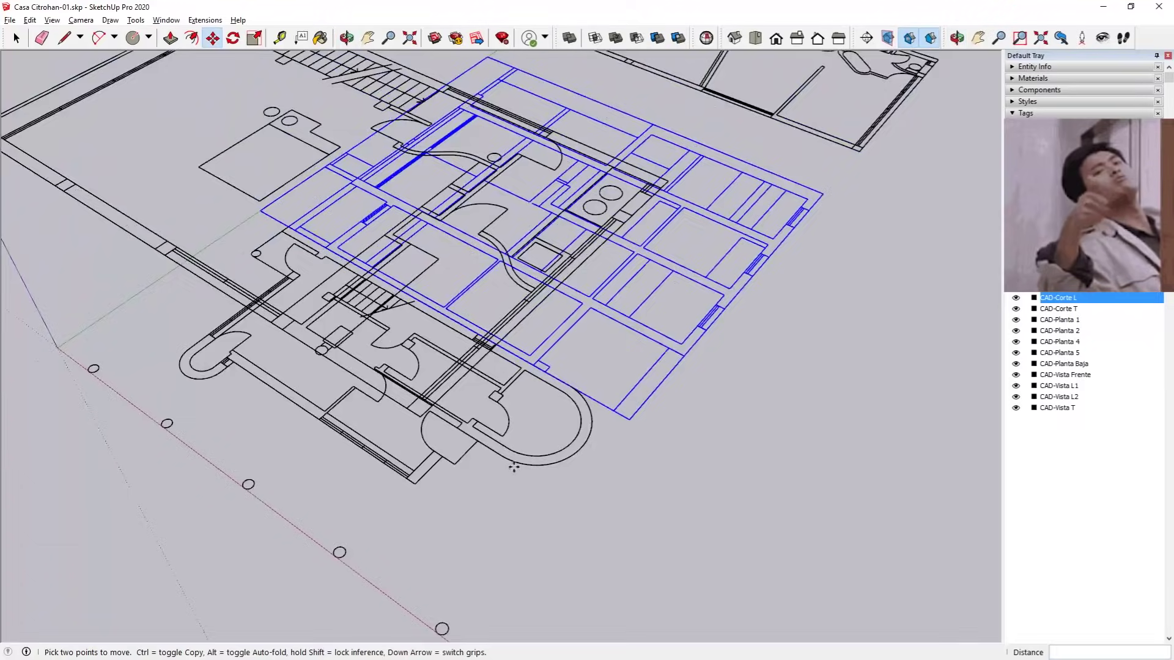
pyautogui.scroll(-2, 507, 462)
pyautogui.moveTo(507, 461); pyautogui.dragTo(453, 357, button='middle')
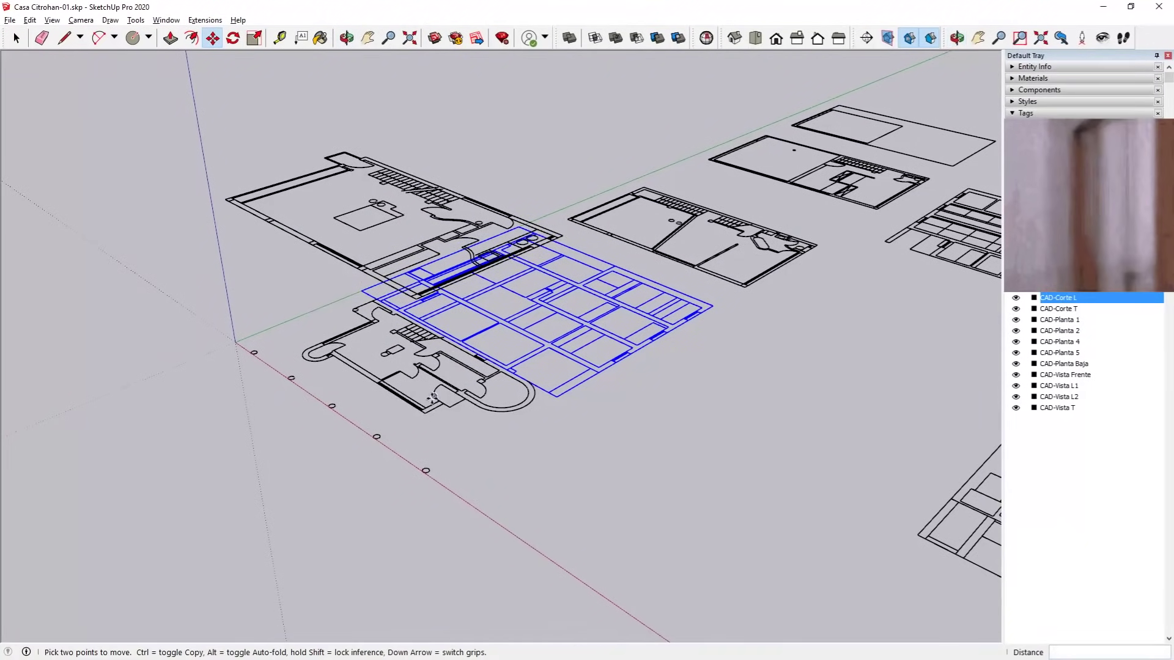
pyautogui.click(235, 42)
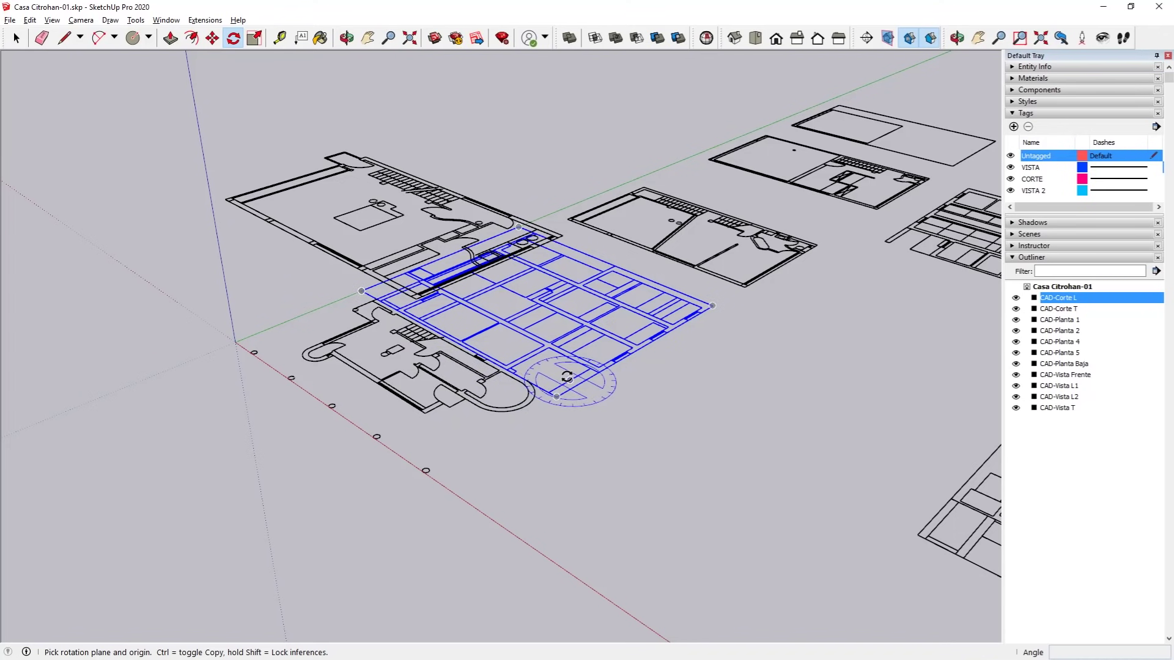
pyautogui.click(132, 37)
pyautogui.click(376, 299)
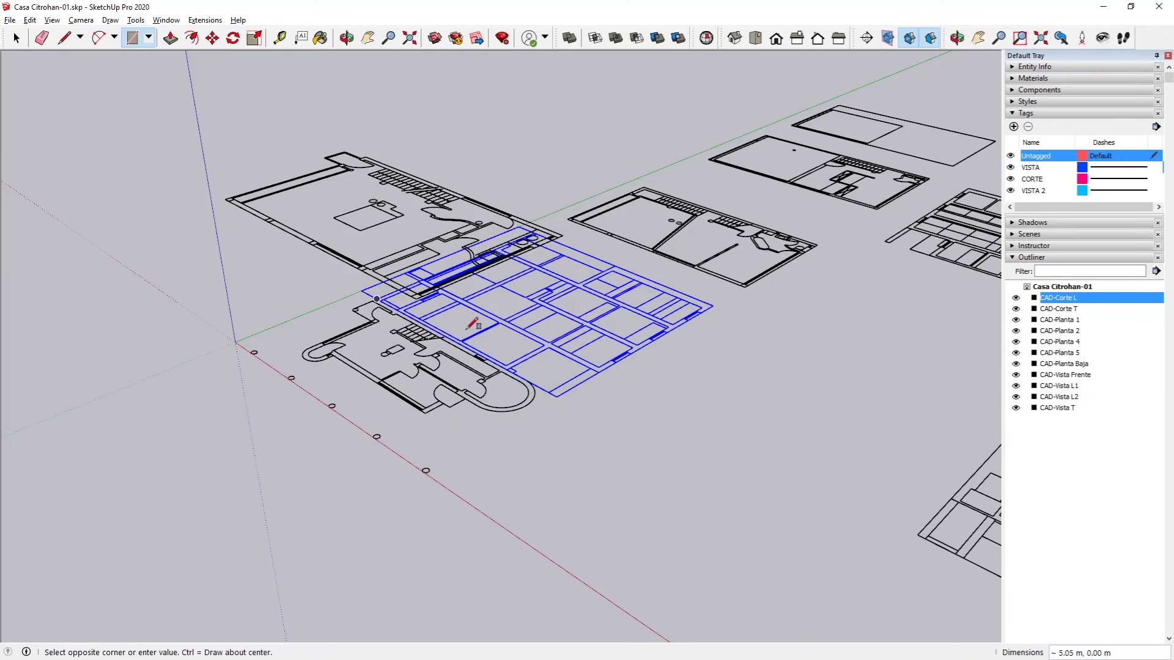
pyautogui.click(549, 342)
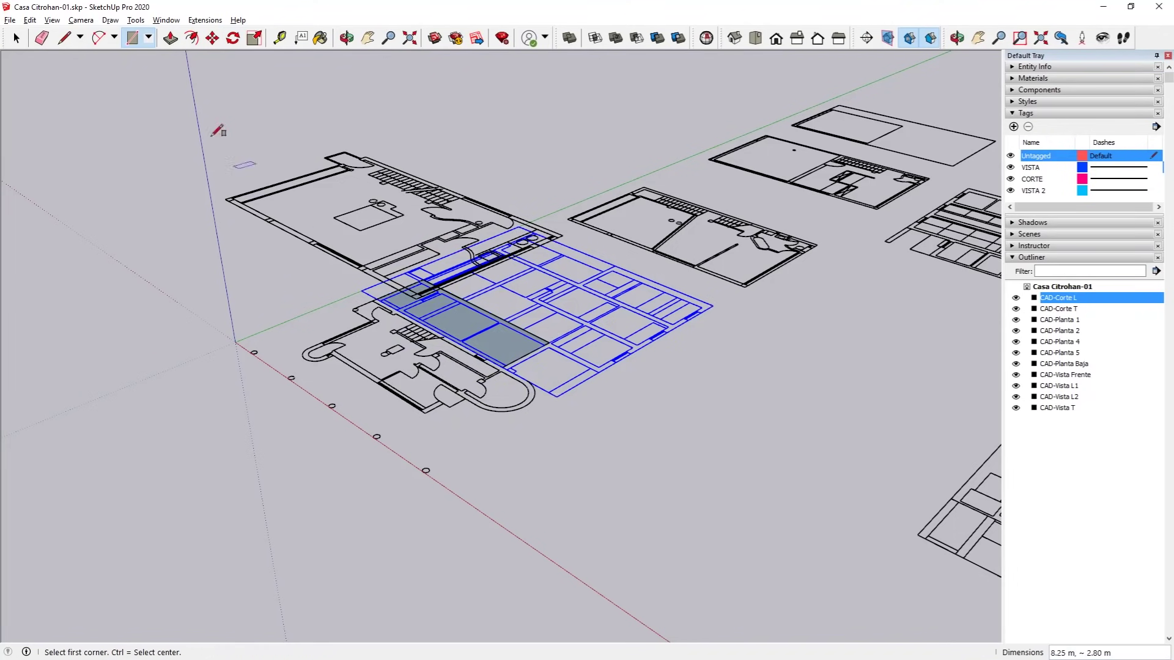
pyautogui.click(169, 44)
pyautogui.moveTo(502, 350); pyautogui.dragTo(498, 299)
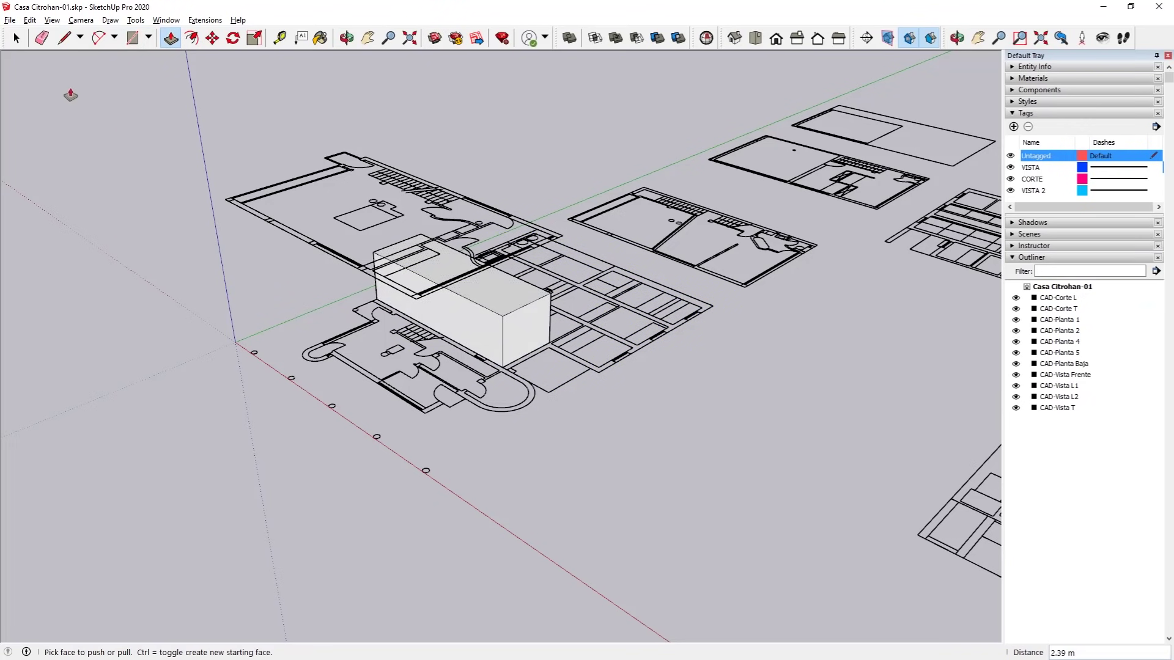
pyautogui.click(17, 40)
pyautogui.click(605, 304)
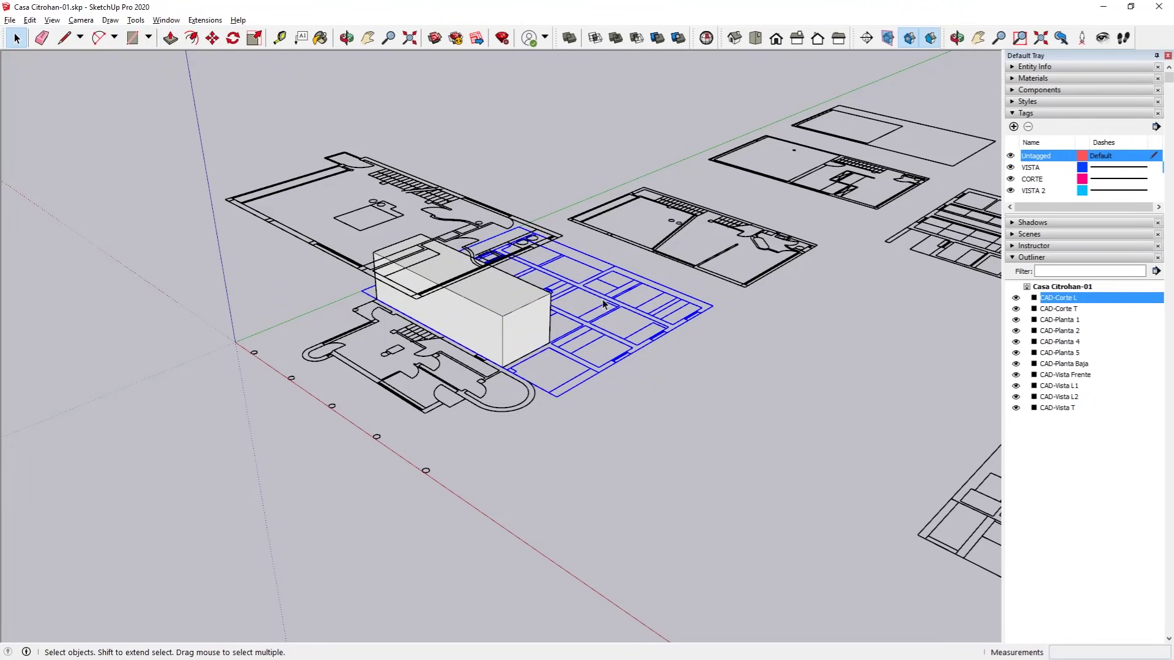
pyautogui.click(232, 39)
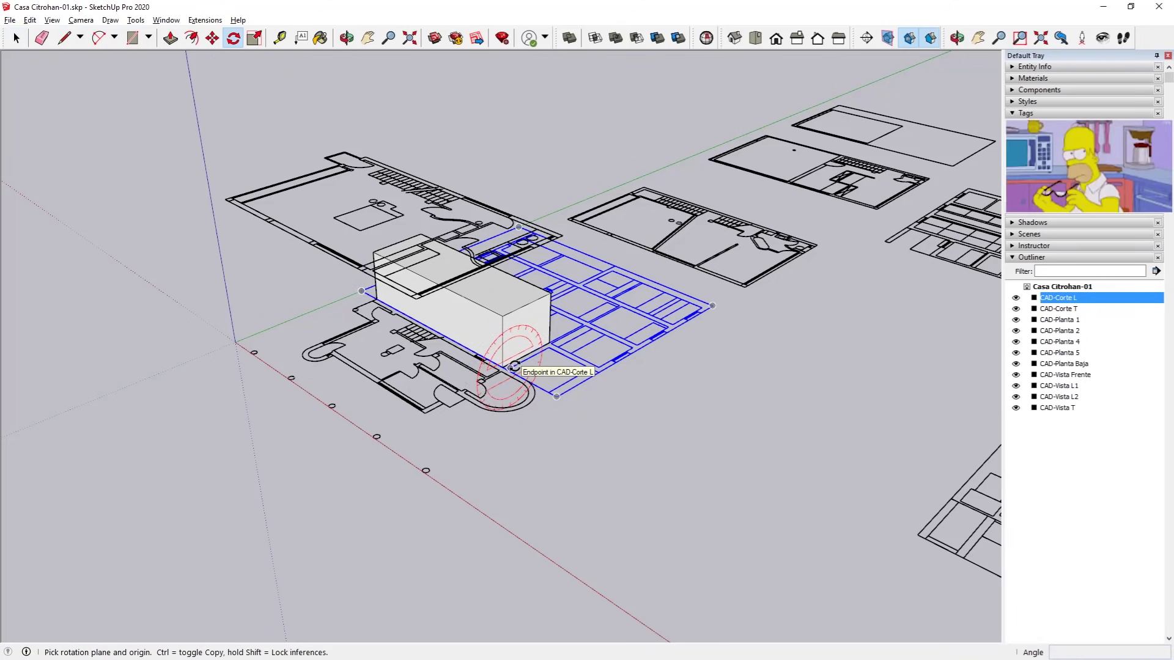
pyautogui.press('space')
pyautogui.click(511, 337)
pyautogui.press('Delete')
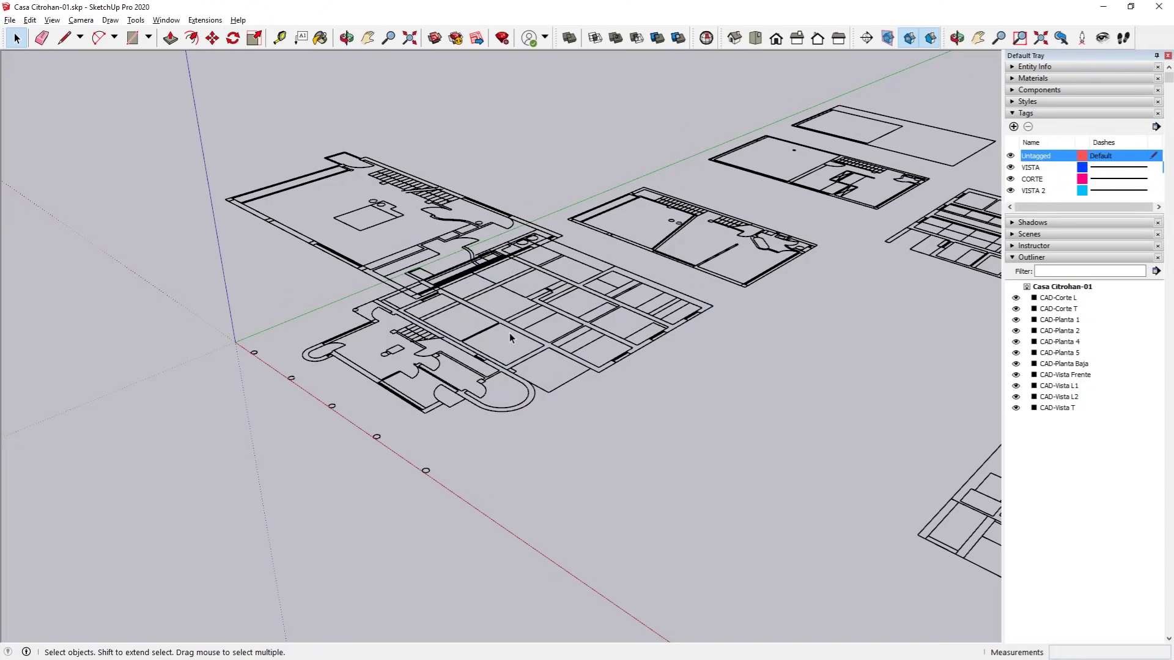
pyautogui.click(233, 38)
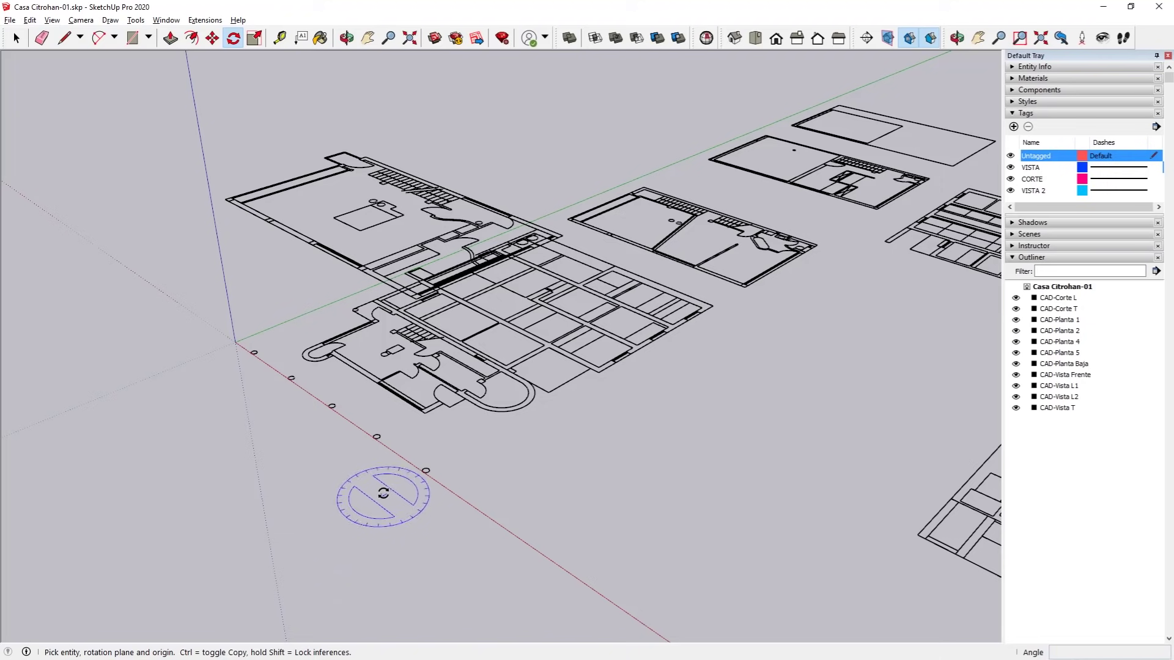
pyautogui.scroll(1, 375, 487)
pyautogui.scroll(1, 376, 488)
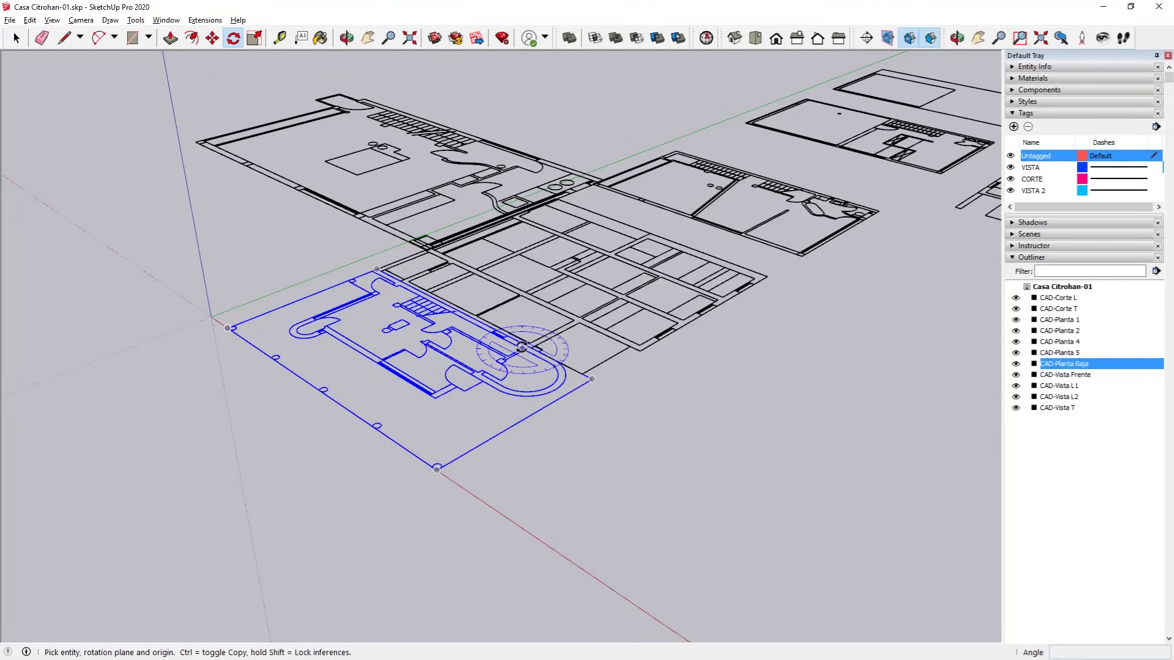
pyautogui.click(487, 334)
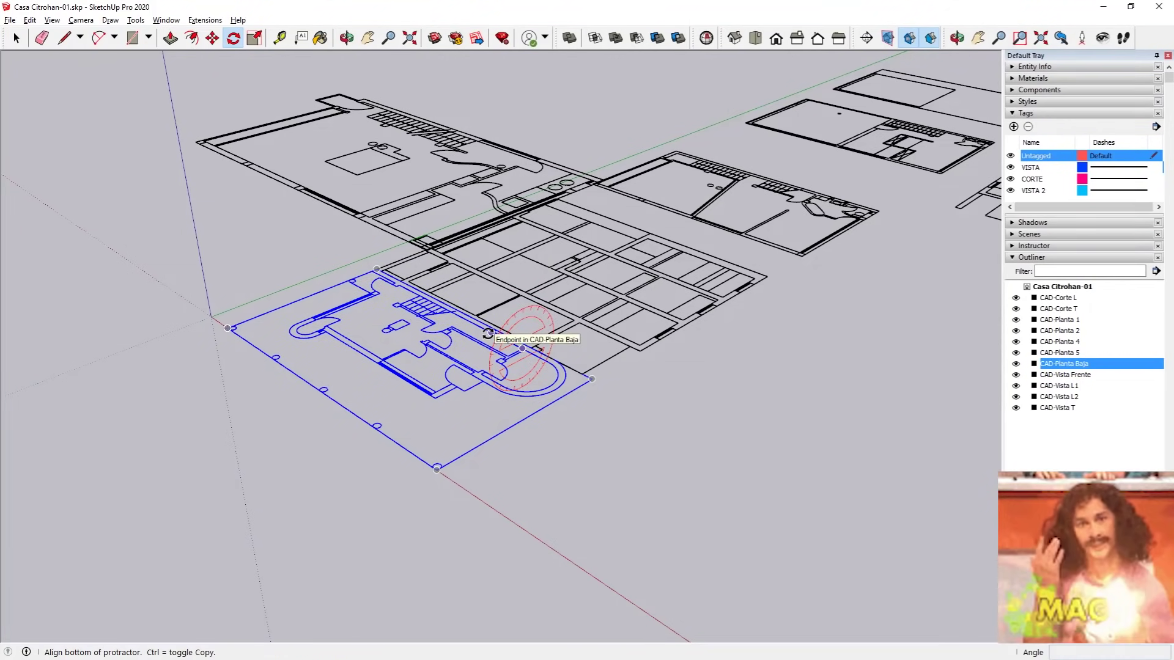
pyautogui.press('Escape')
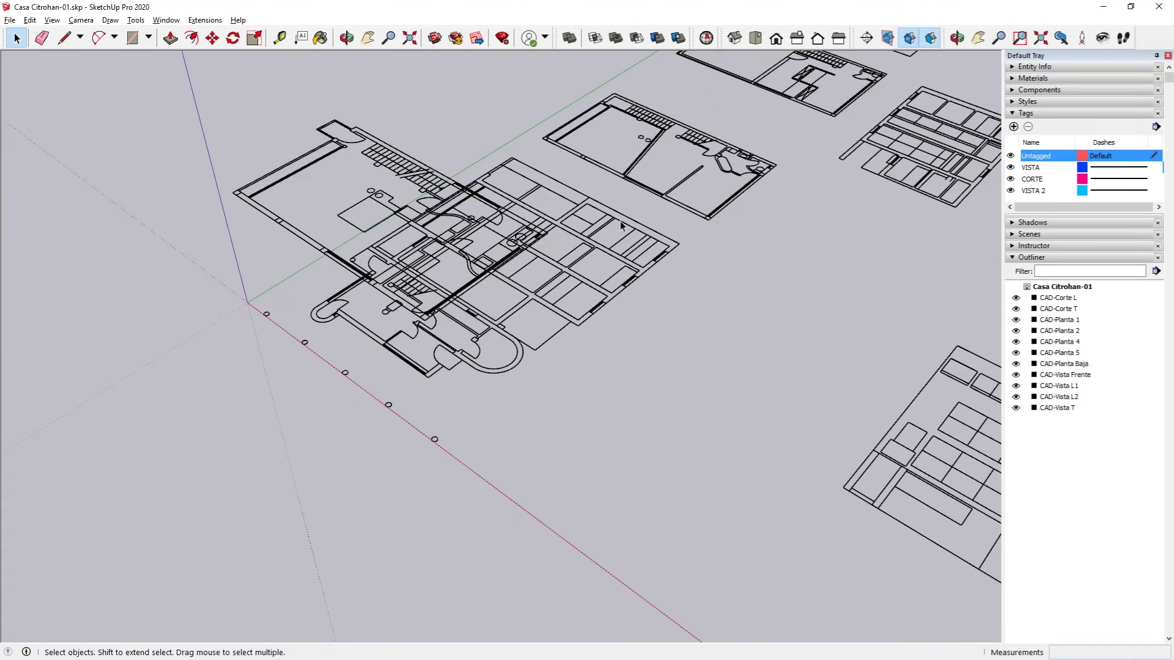
pyautogui.click(621, 225)
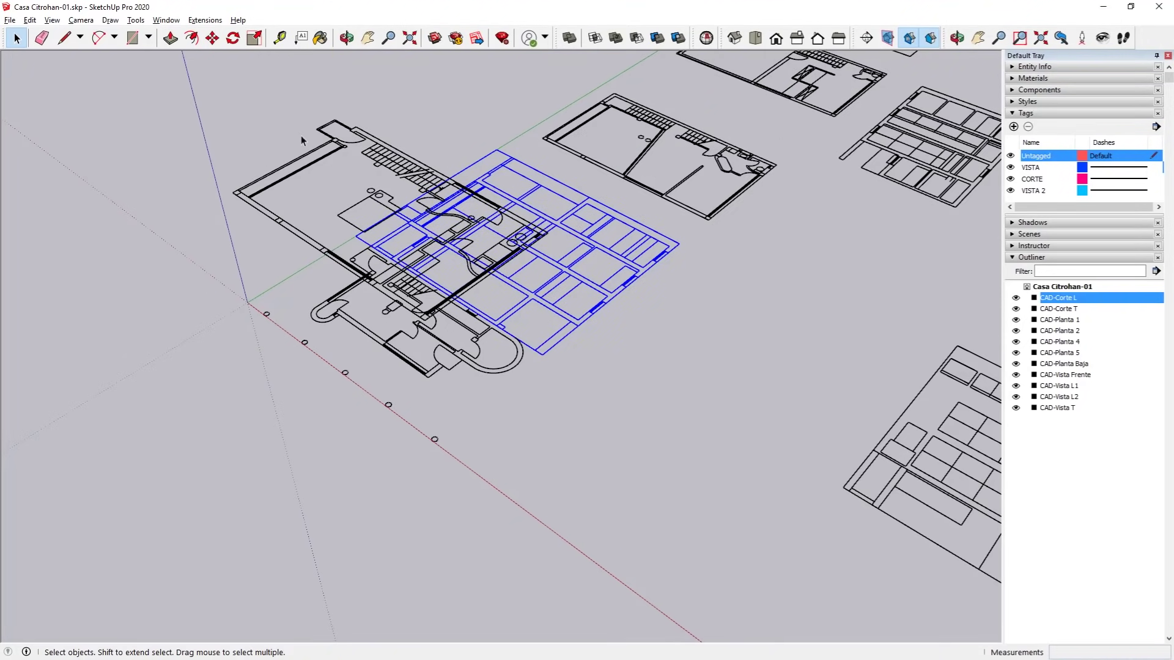
pyautogui.click(212, 38)
pyautogui.scroll(-3, 502, 226)
pyautogui.click(669, 263)
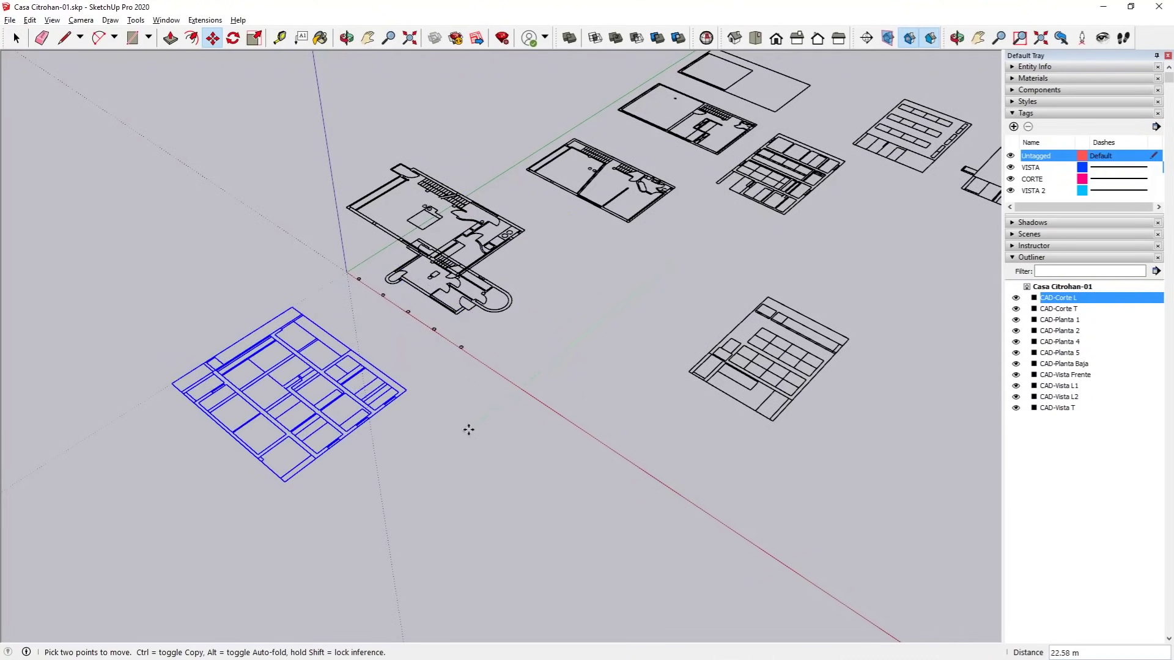
pyautogui.click(477, 422)
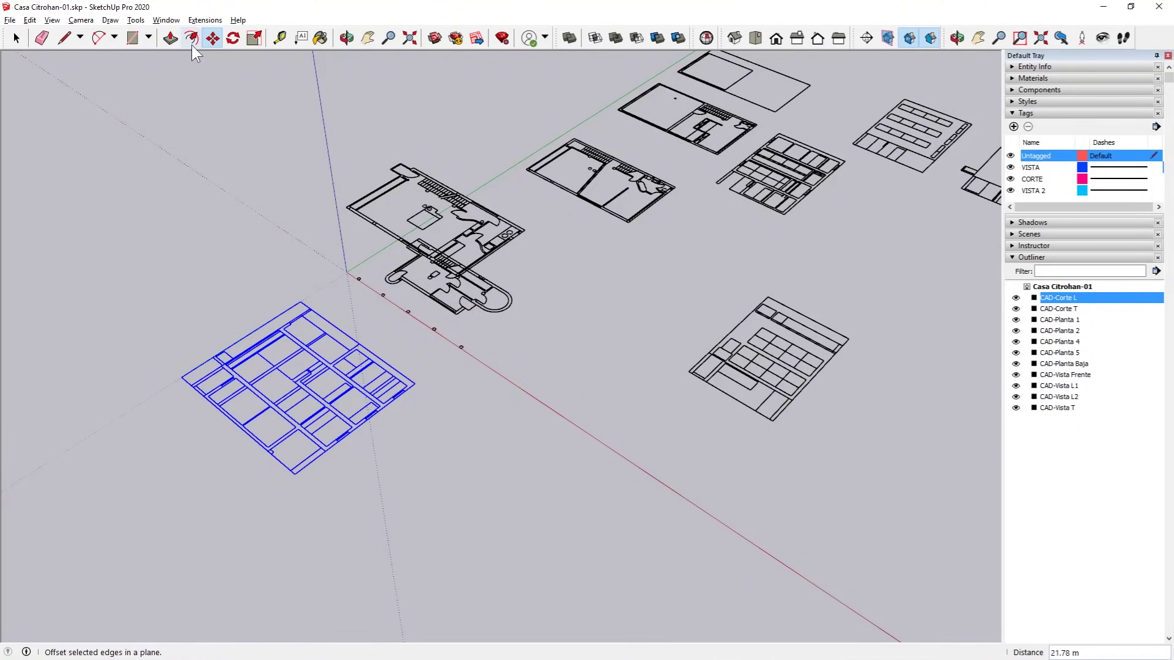
pyautogui.click(233, 40)
pyautogui.scroll(2, 210, 438)
pyautogui.scroll(2, 228, 412)
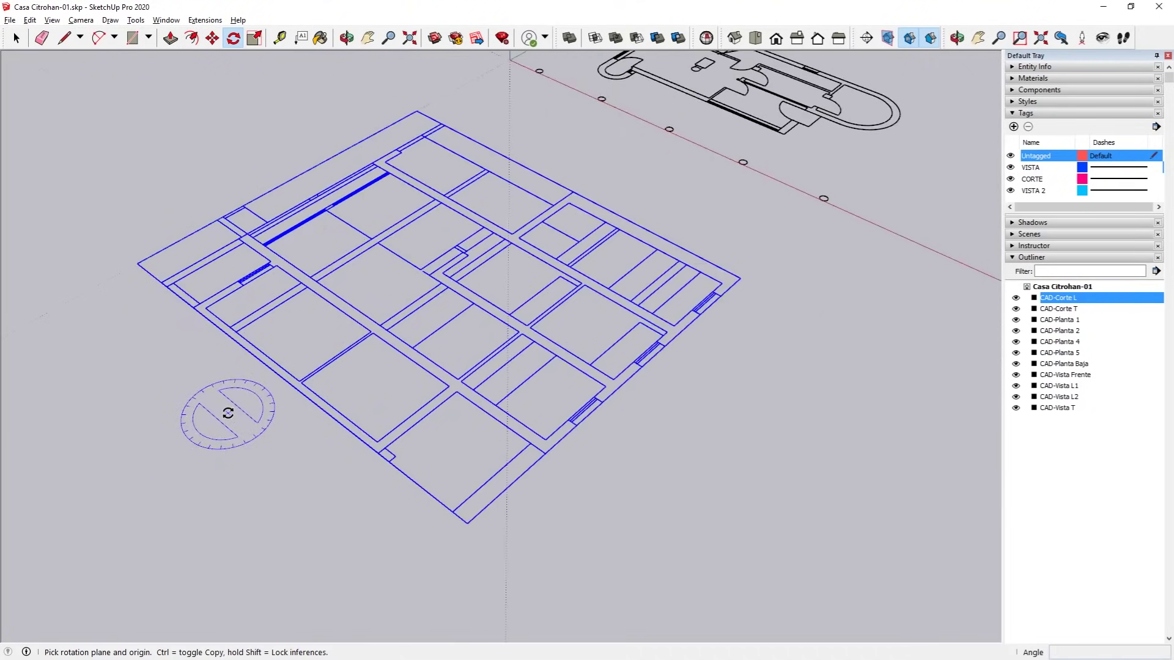
pyautogui.scroll(2, 229, 412)
pyautogui.scroll(2, 229, 413)
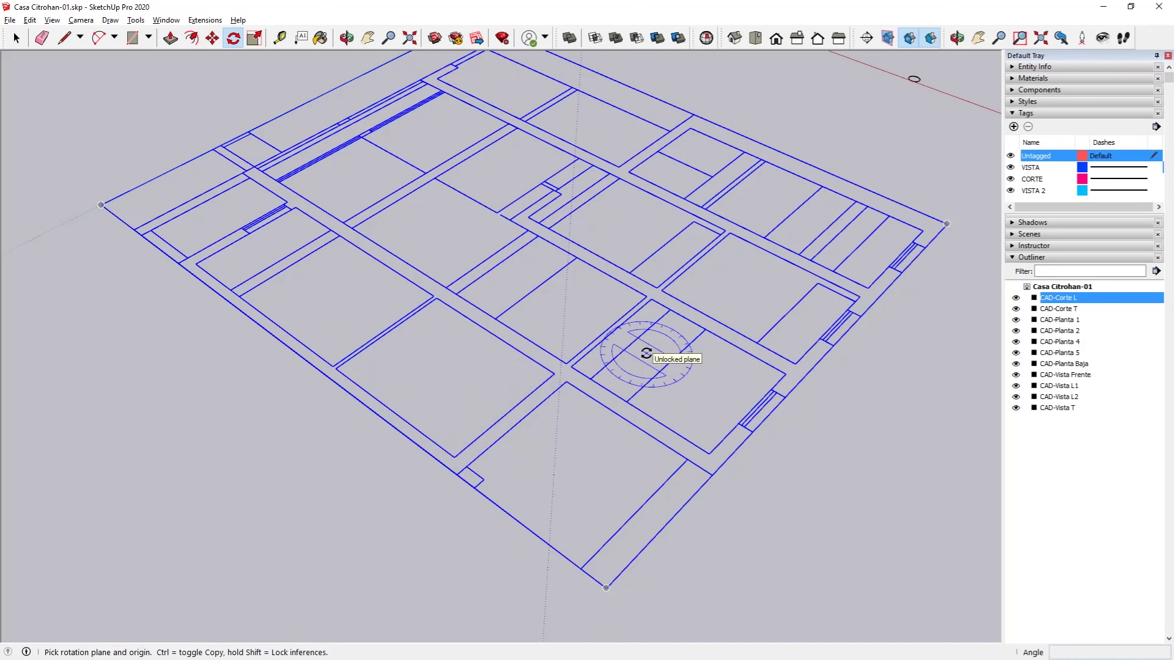
pyautogui.scroll(1, 446, 416)
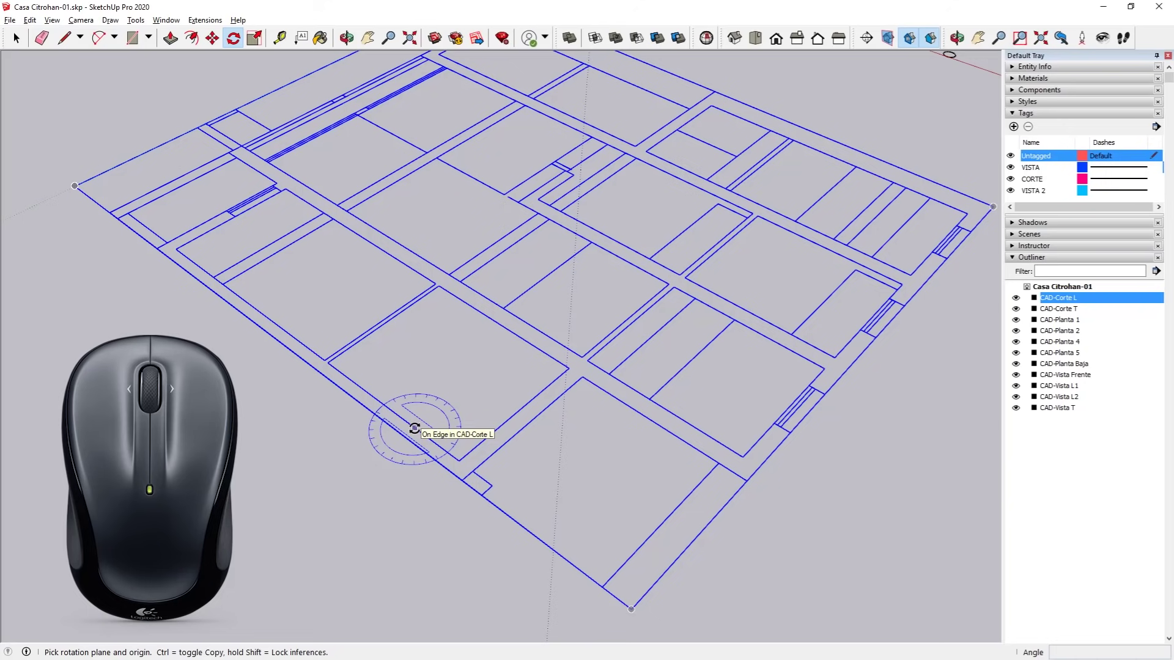
pyautogui.click(414, 428)
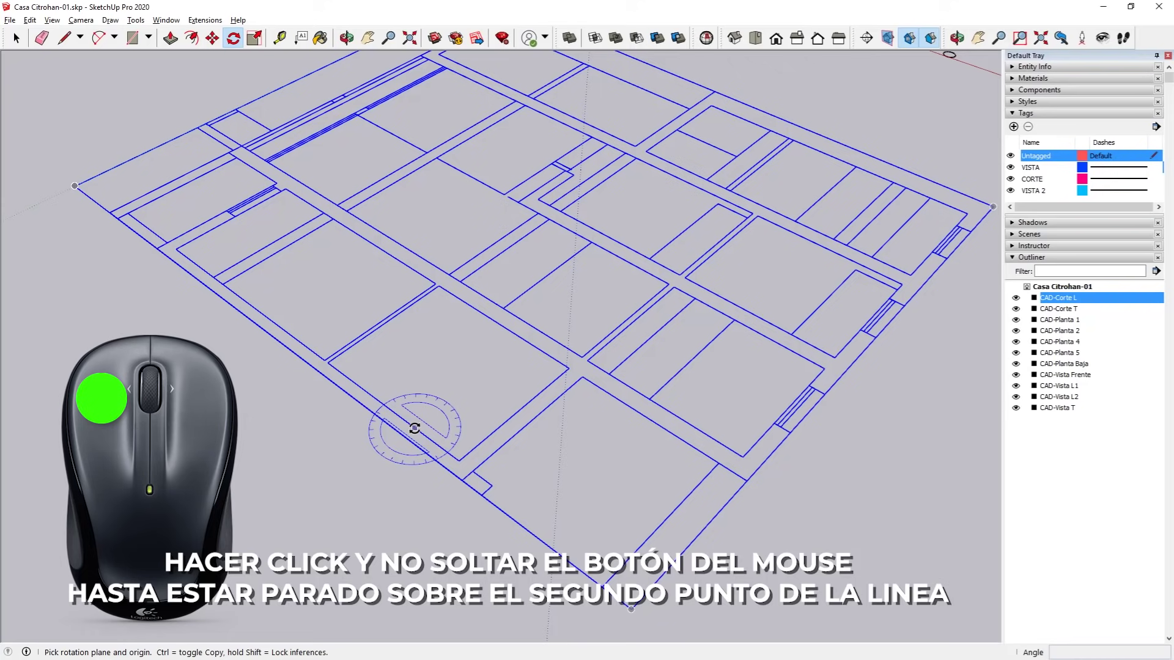
pyautogui.moveTo(411, 428)
pyautogui.mouseDown()
pyautogui.moveTo(594, 388)
pyautogui.moveTo(334, 281)
pyautogui.moveTo(563, 262)
pyautogui.moveTo(649, 438)
pyautogui.moveTo(408, 526)
pyautogui.moveTo(305, 440)
pyautogui.moveTo(354, 340)
pyautogui.moveTo(545, 361)
pyautogui.moveTo(569, 456)
pyautogui.moveTo(406, 501)
pyautogui.moveTo(240, 516)
pyautogui.moveTo(229, 466)
pyautogui.mouseUp()
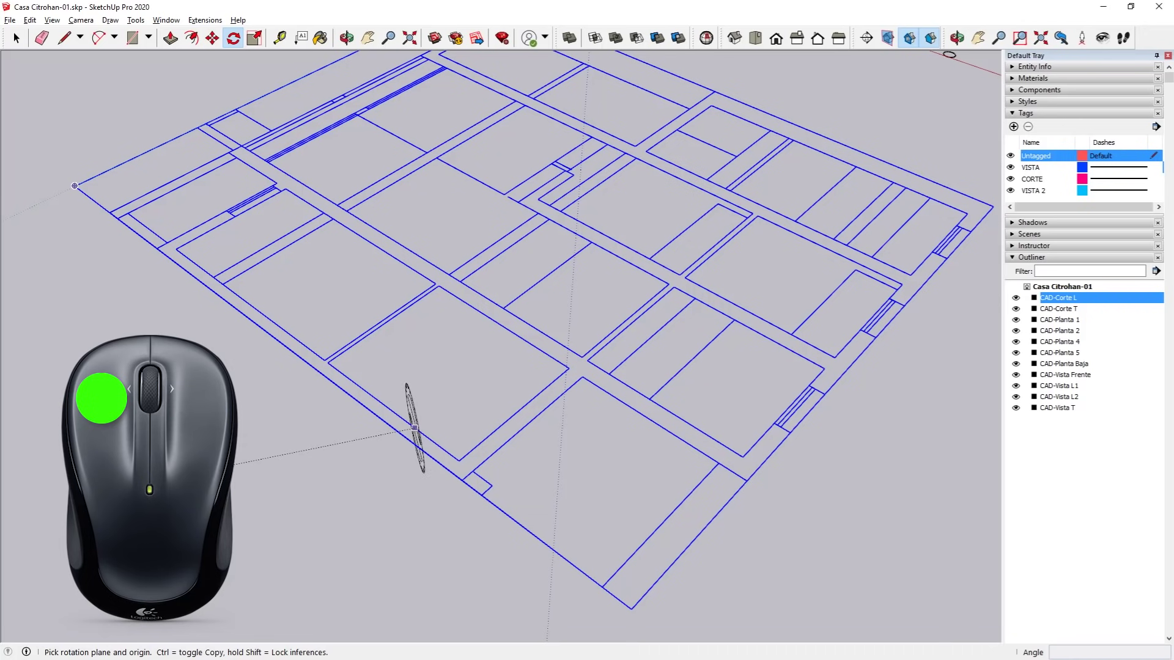
pyautogui.moveTo(230, 465); pyautogui.dragTo(228, 420)
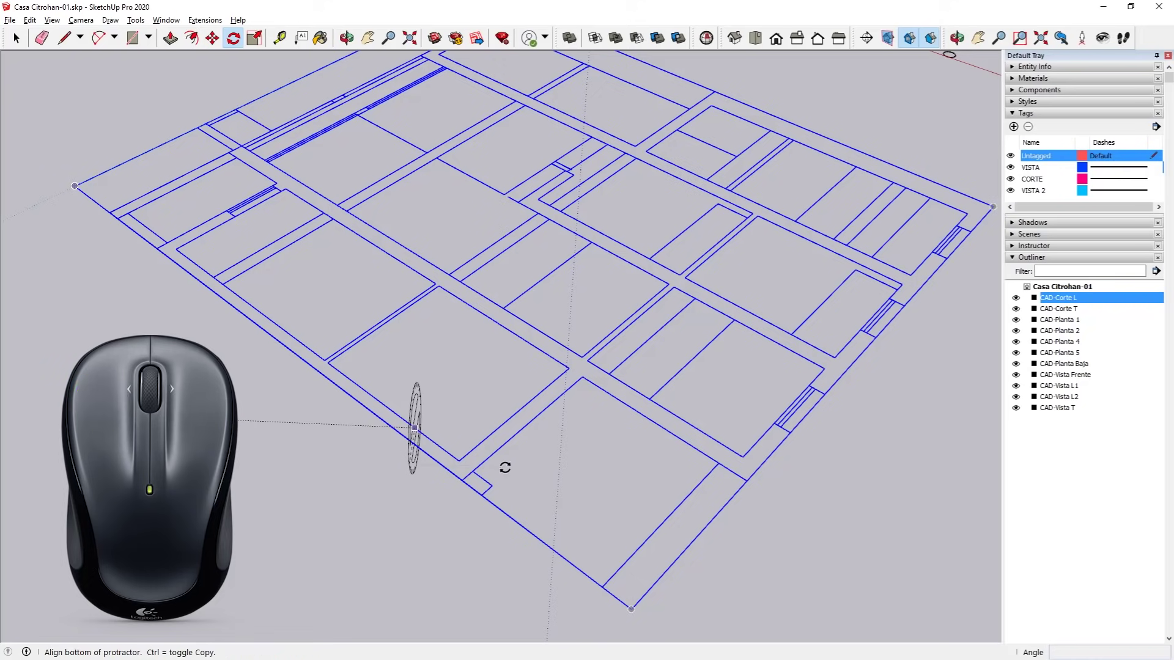
pyautogui.moveTo(505, 467); pyautogui.dragTo(331, 392, button='middle')
pyautogui.click(436, 283)
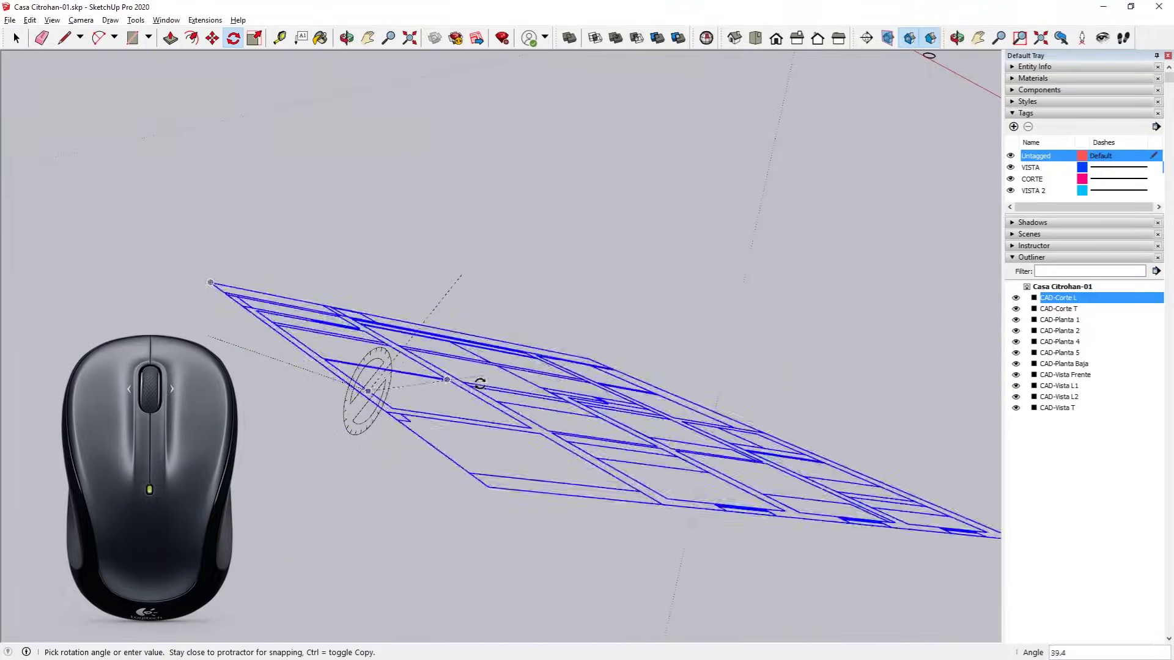
pyautogui.click(560, 201)
pyautogui.scroll(-3, 560, 201)
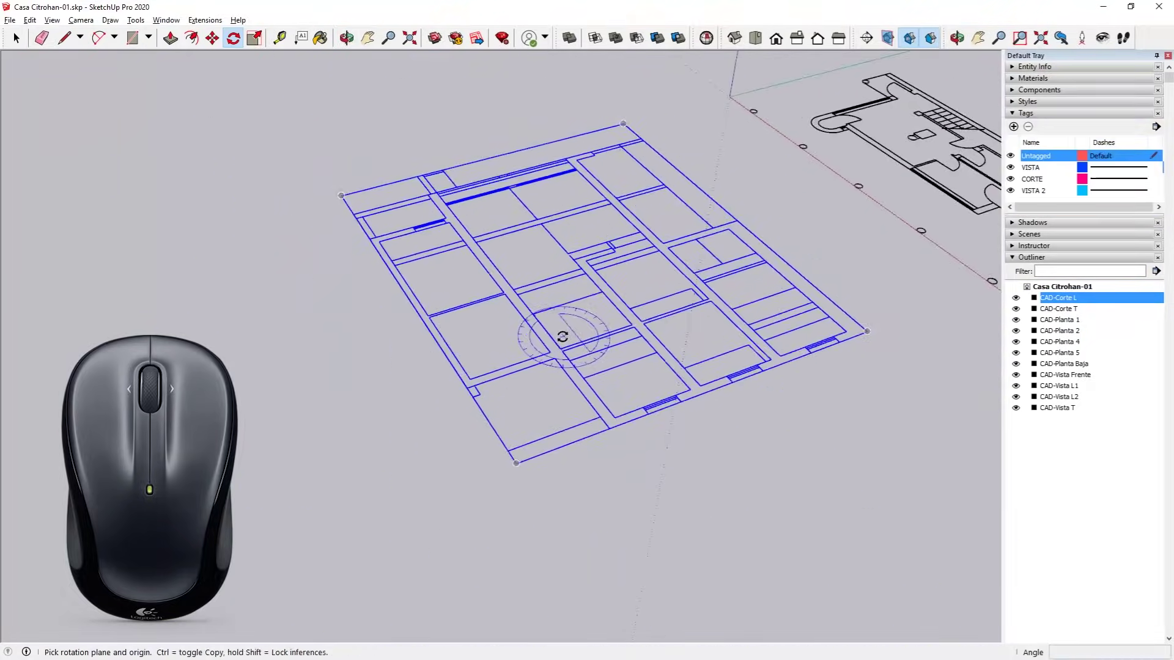
pyautogui.scroll(3, 564, 335)
pyautogui.scroll(2, 642, 359)
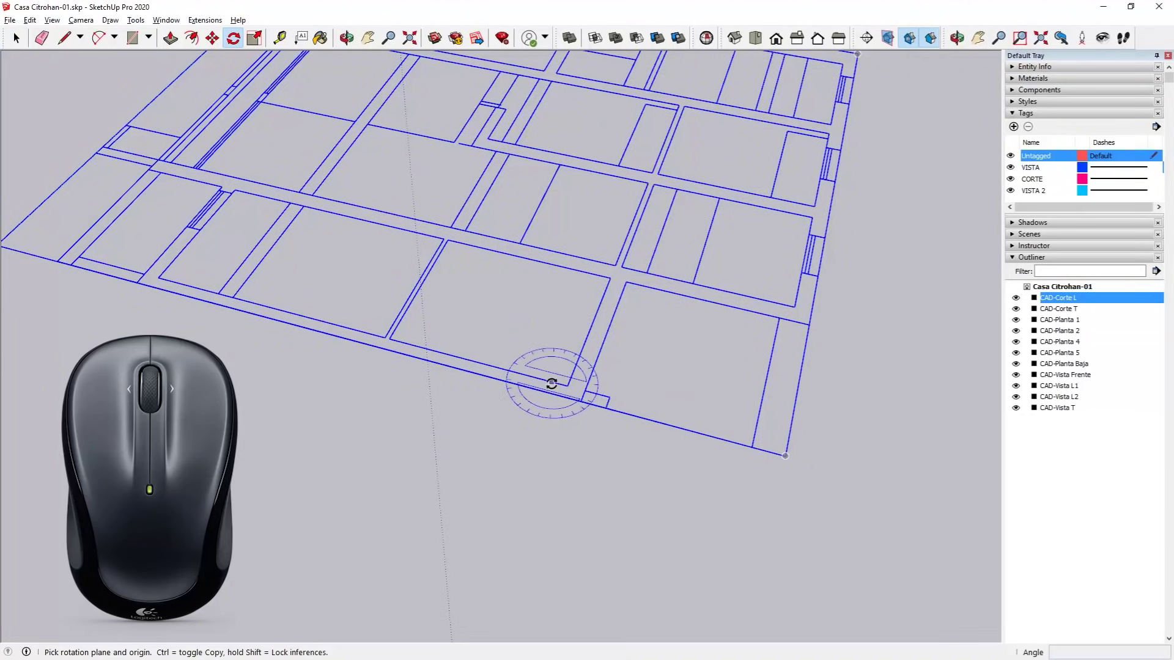
# Step: Try rotating CAD-Corte L on a vertical plane by 9°, then undo it
pyautogui.click(551, 384)
pyautogui.moveTo(551, 383); pyautogui.dragTo(407, 341)
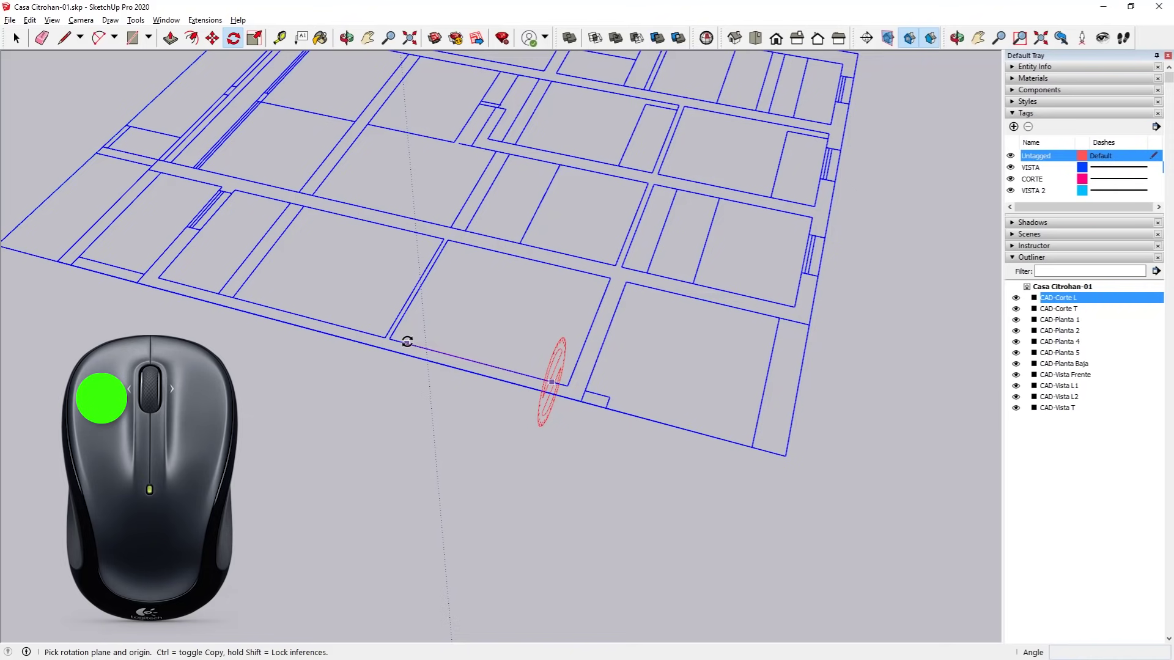
pyautogui.moveTo(407, 341); pyautogui.dragTo(407, 343)
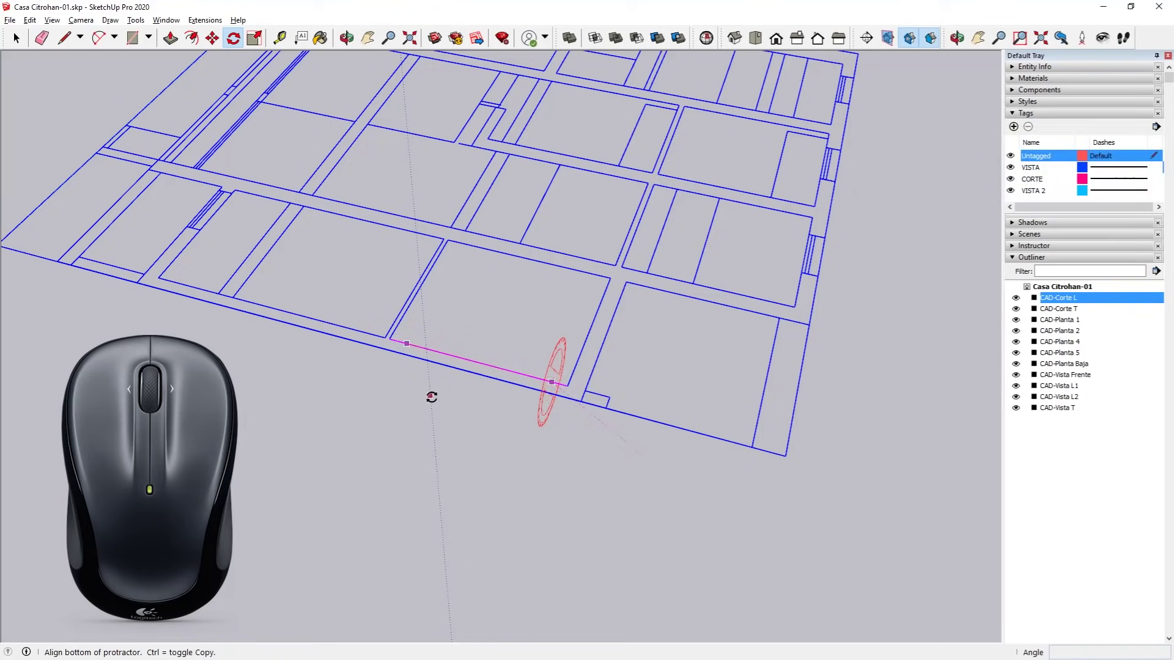
pyautogui.moveTo(663, 445)
pyautogui.mouseDown(button='middle')
pyautogui.moveTo(450, 450)
pyautogui.moveTo(444, 394)
pyautogui.mouseUp(button='middle')
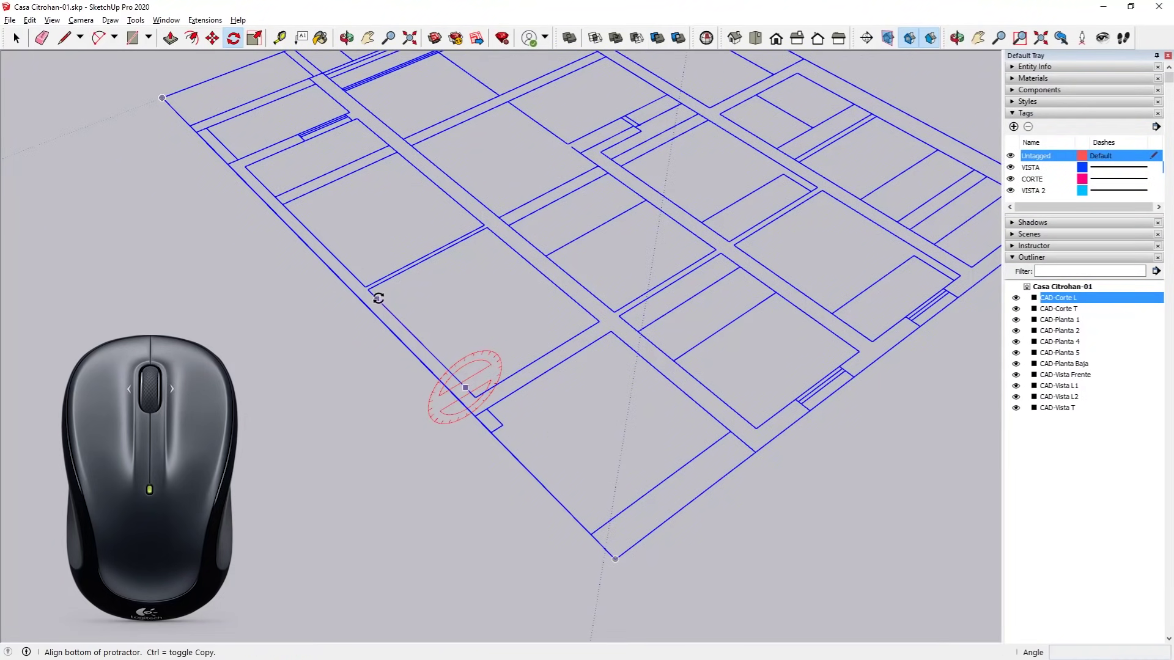
pyautogui.scroll(-2, 474, 397)
pyautogui.scroll(-2, 432, 414)
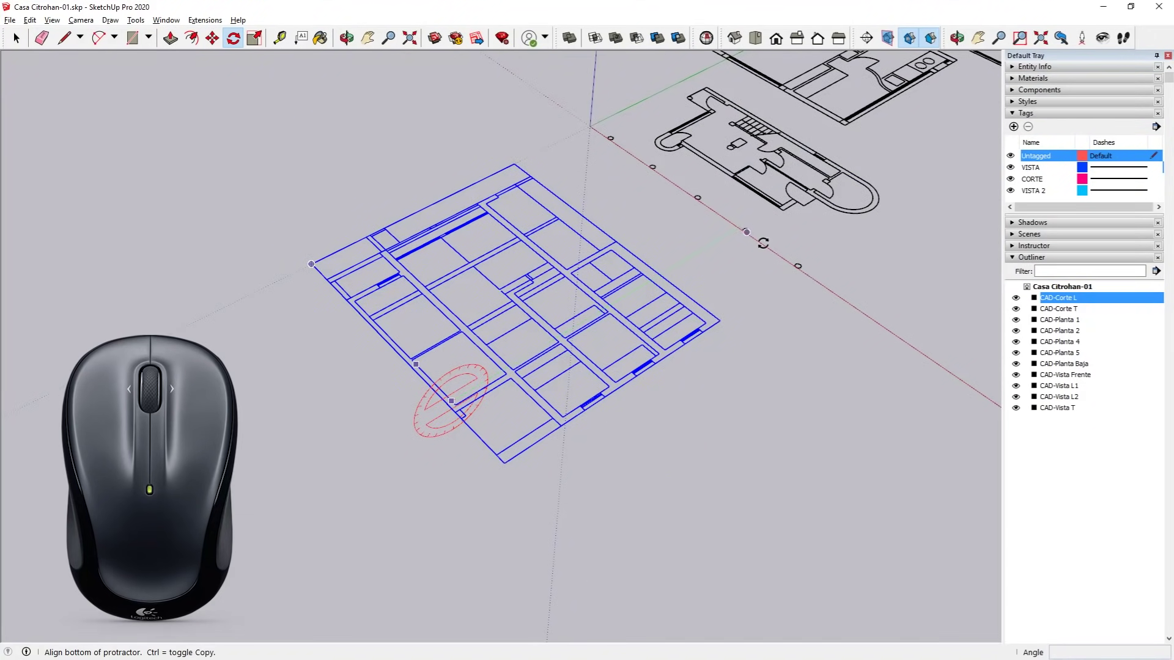
pyautogui.click(719, 320)
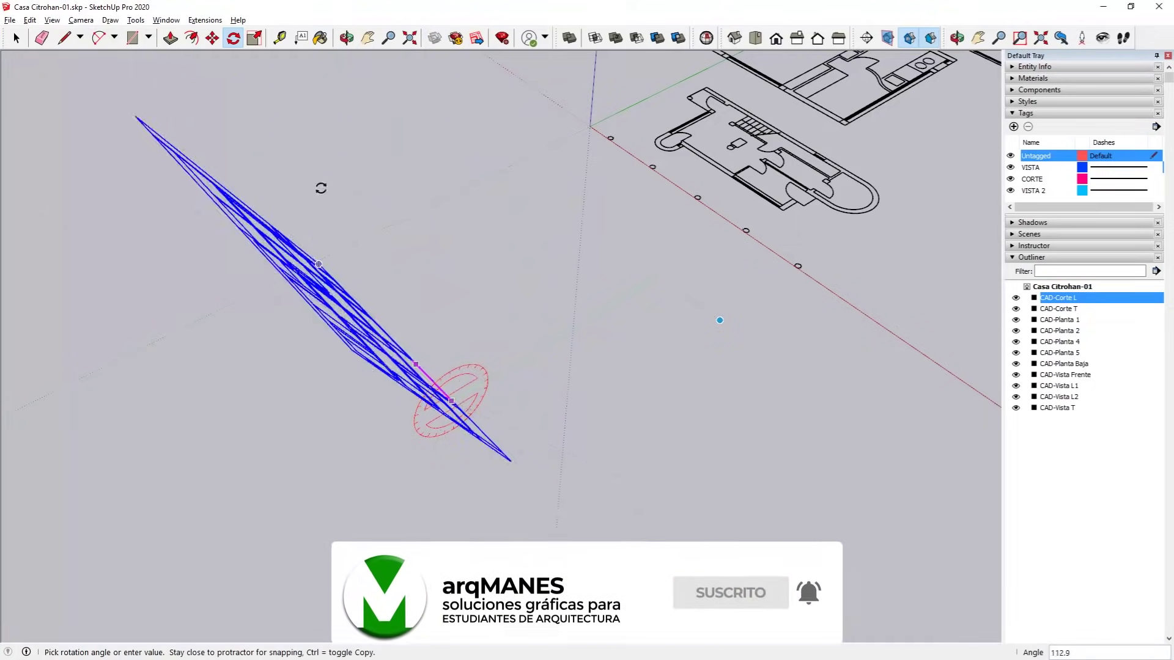
pyautogui.click(521, 117)
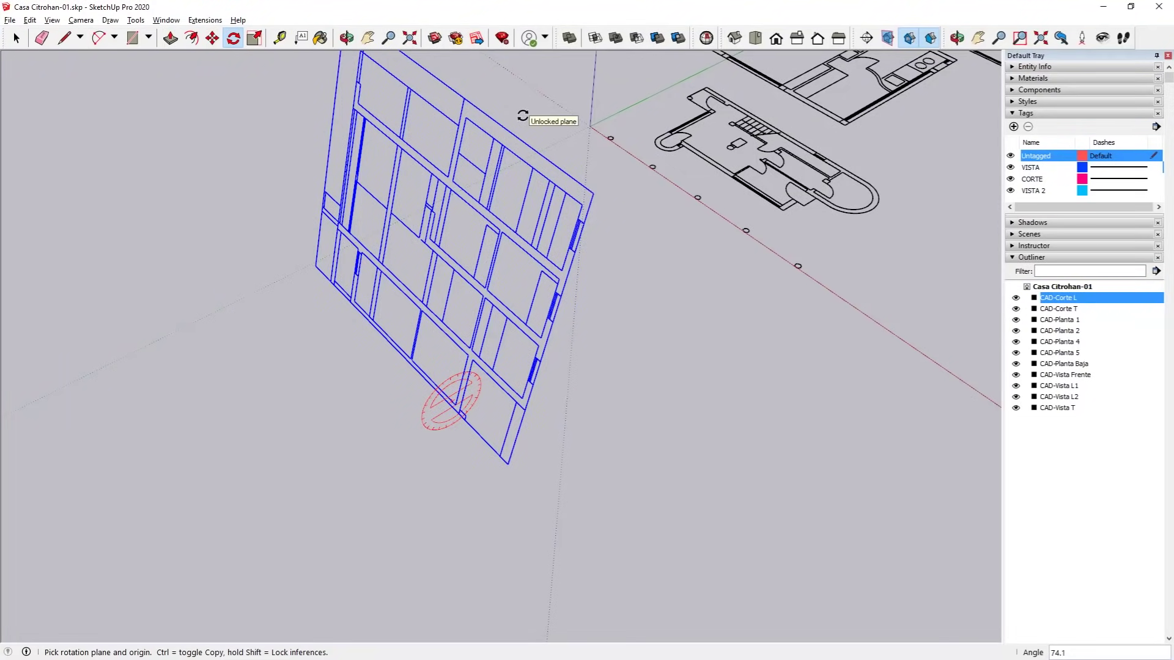
pyautogui.write('90')
pyautogui.press('Return')
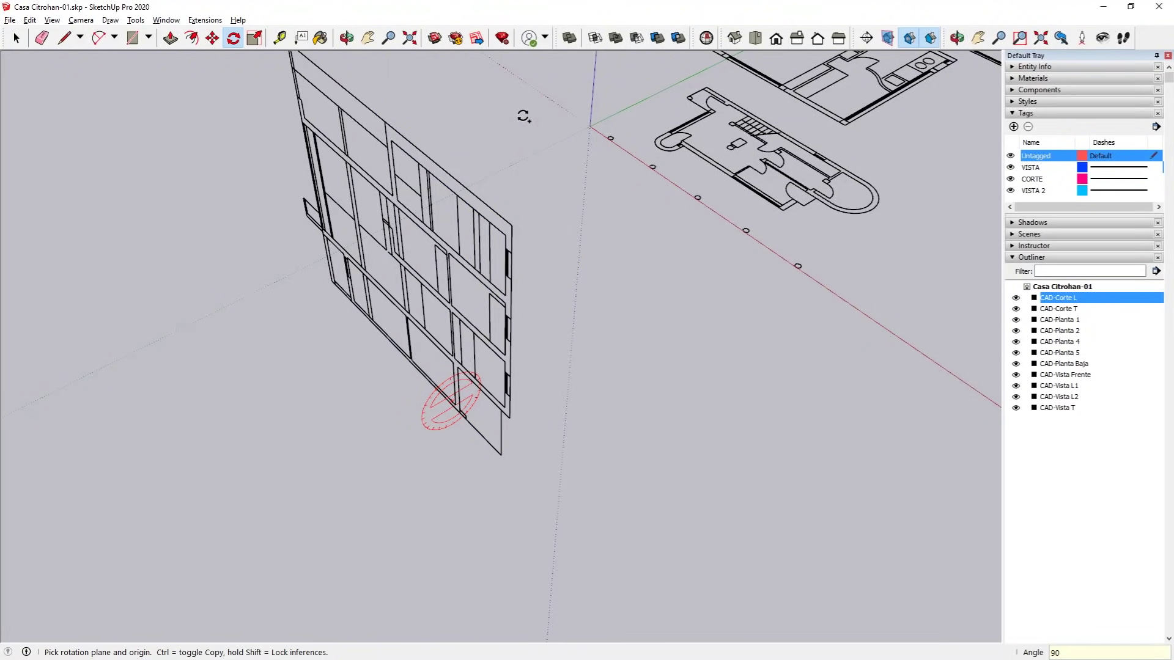
pyautogui.hotkey('ctrl', 'z')
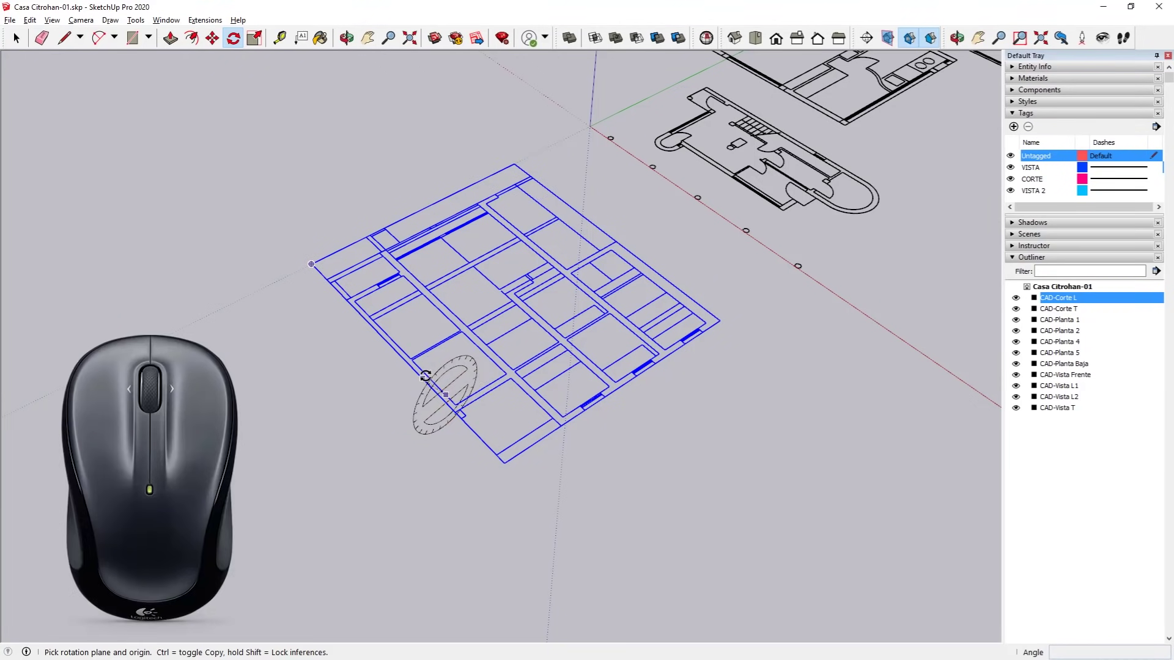
# Step: Rotate CAD-Corte L exactly 90° about its bottom edge so it stands upright
pyautogui.click(445, 395)
pyautogui.moveTo(422, 366); pyautogui.dragTo(419, 368)
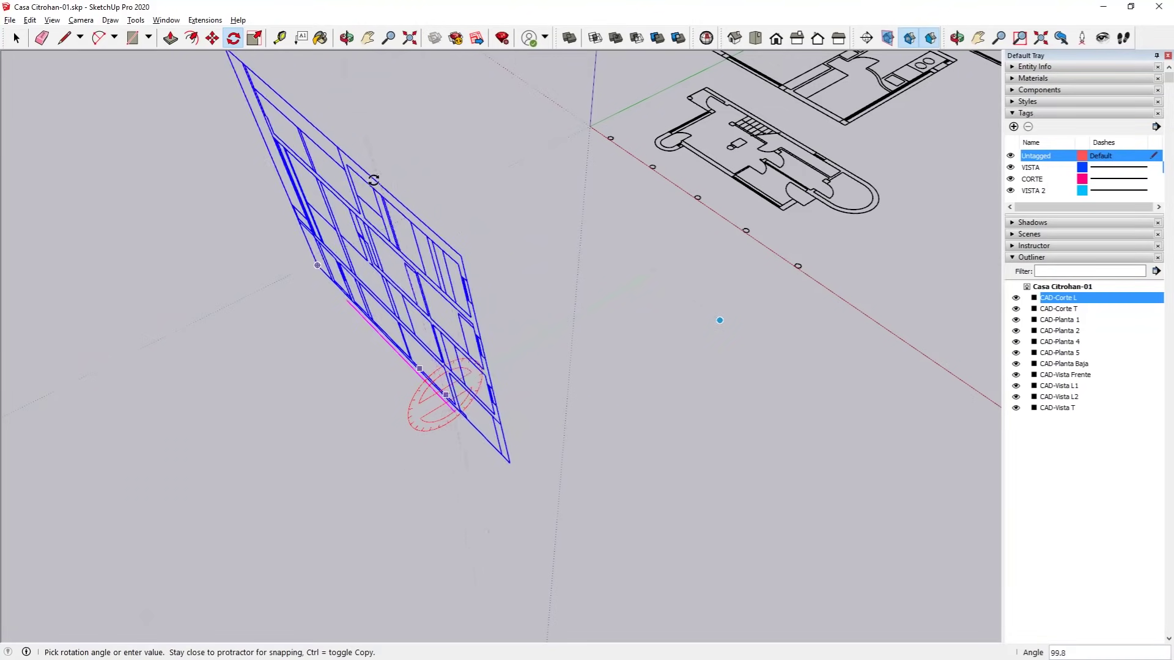
pyautogui.write('90')
pyautogui.press('Return')
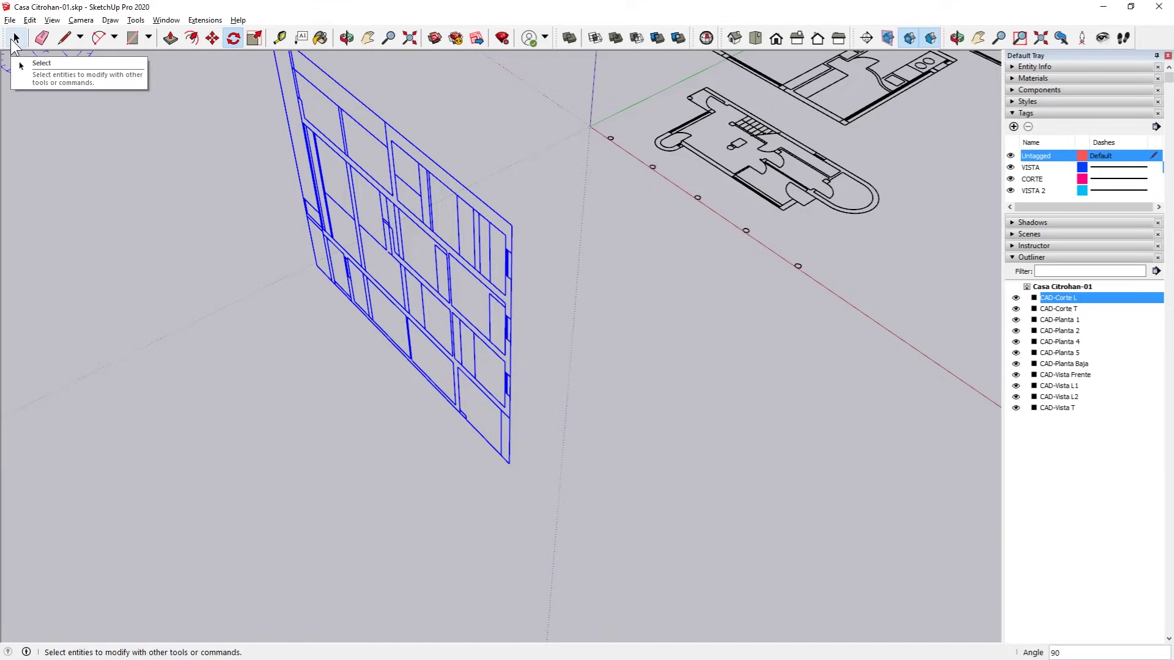
# Step: View the scene from above and select the CAD-Planta 1 floor plan
pyautogui.click(15, 39)
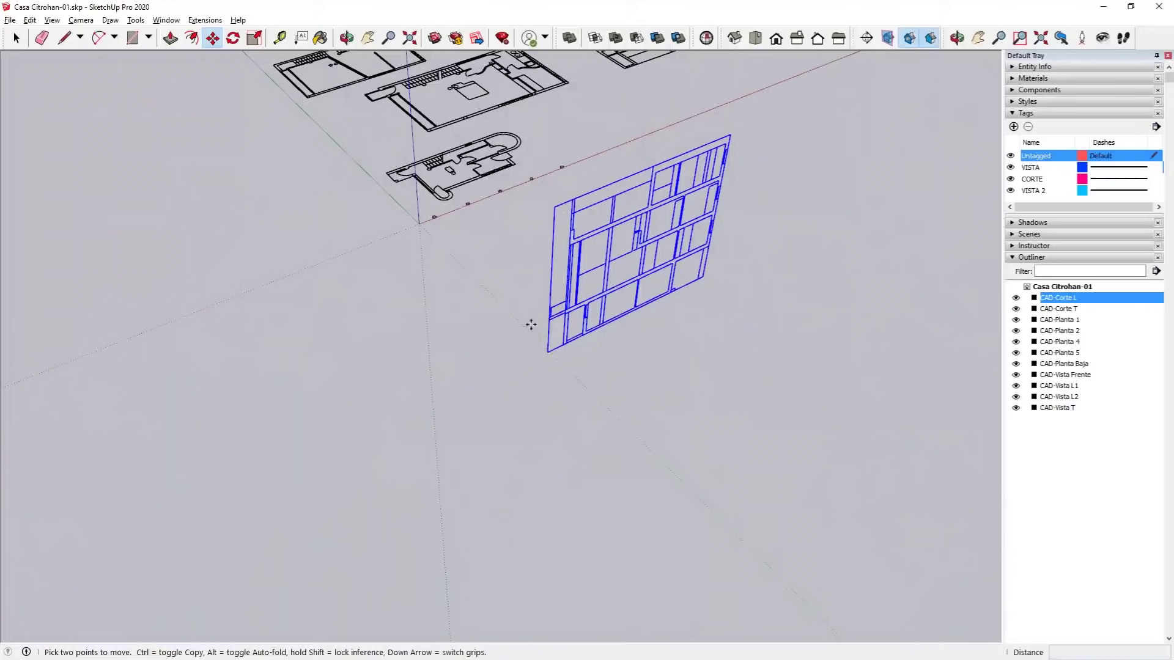
pyautogui.scroll(3, 531, 324)
pyautogui.moveTo(582, 354)
pyautogui.mouseDown(button='middle')
pyautogui.moveTo(279, 352)
pyautogui.moveTo(183, 275)
pyautogui.moveTo(466, 188)
pyautogui.mouseUp(button='middle')
pyautogui.press('space')
pyautogui.scroll(3, 466, 188)
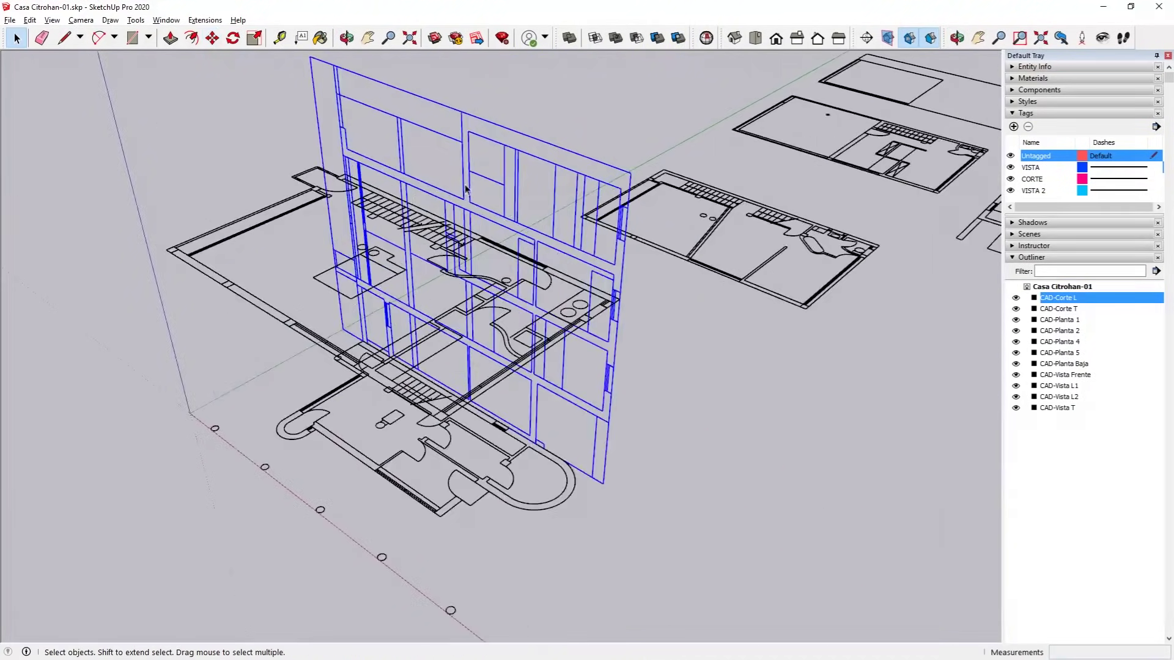
pyautogui.click(305, 197)
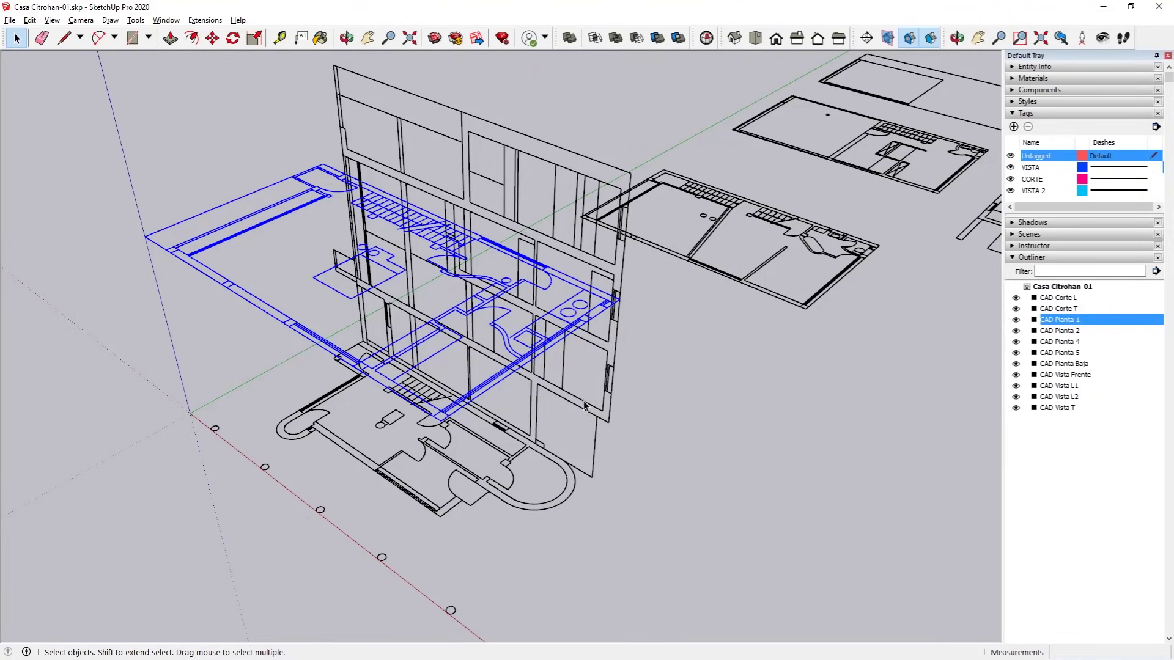
# Step: Move CAD-Planta 1 from its corner, locked to the blue vertical axis
pyautogui.click(214, 37)
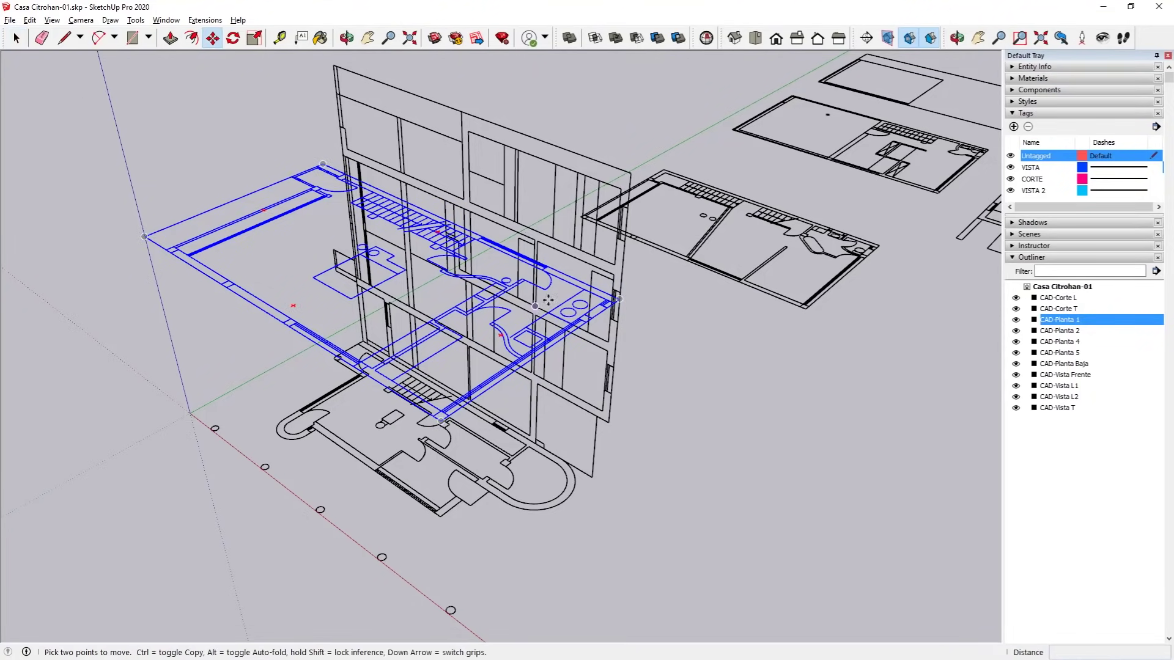
pyautogui.scroll(3, 653, 322)
pyautogui.scroll(2, 652, 322)
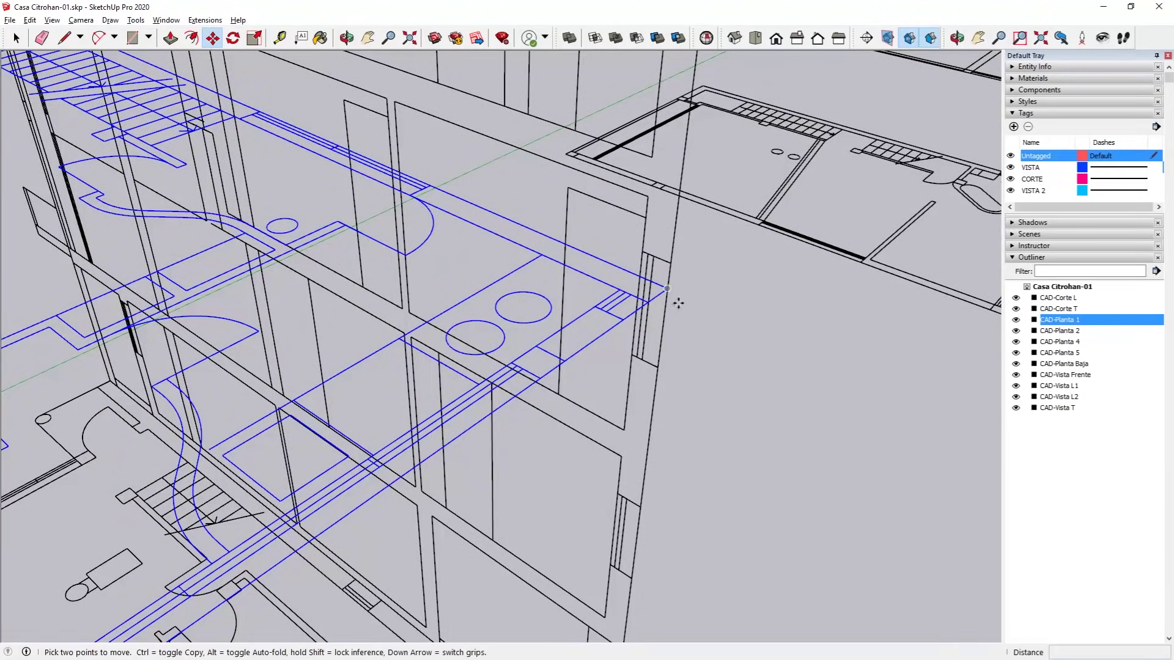
pyautogui.click(666, 289)
pyautogui.scroll(-5, 667, 289)
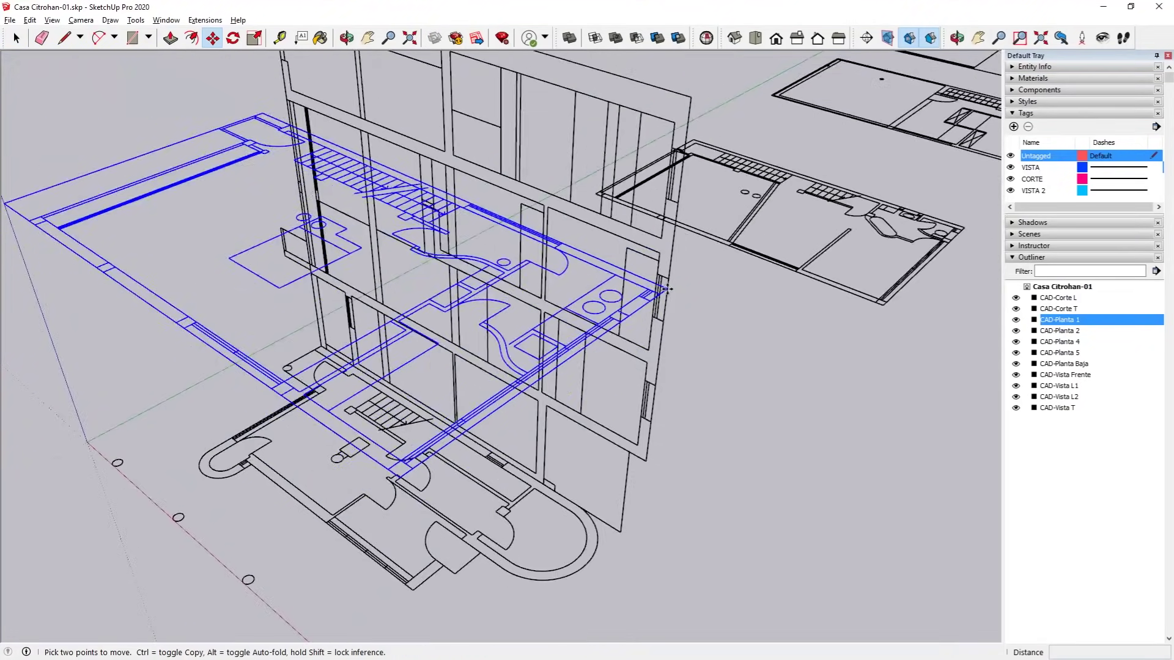
pyautogui.moveTo(666, 289); pyautogui.dragTo(675, 508)
pyautogui.press('Up')
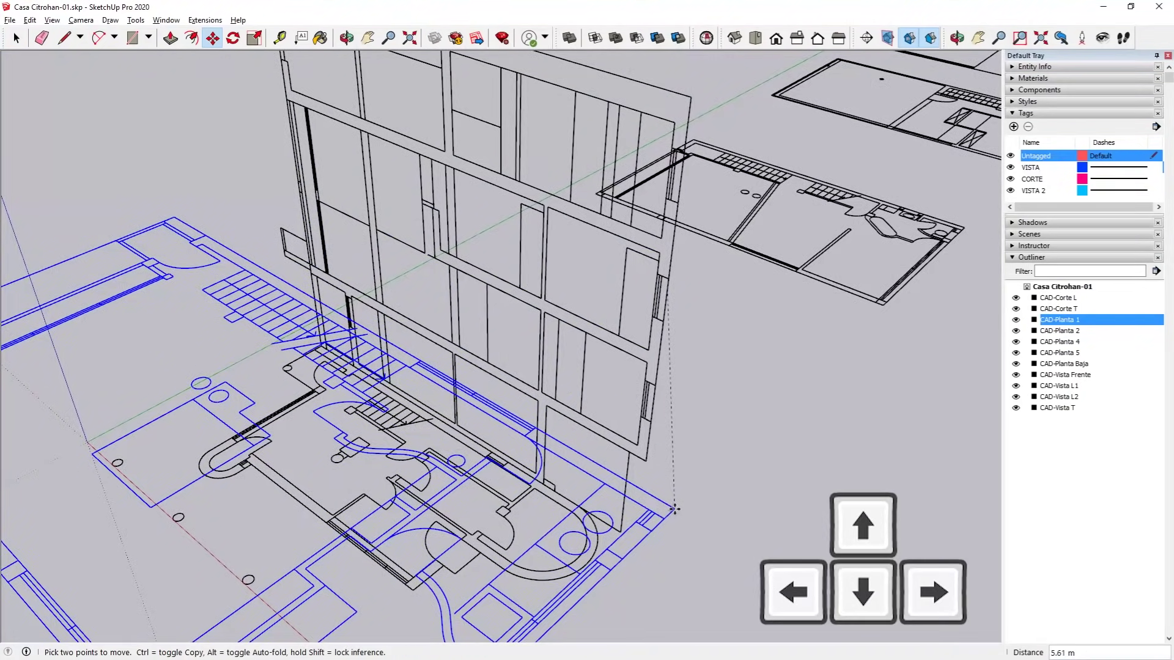
pyautogui.press('Up')
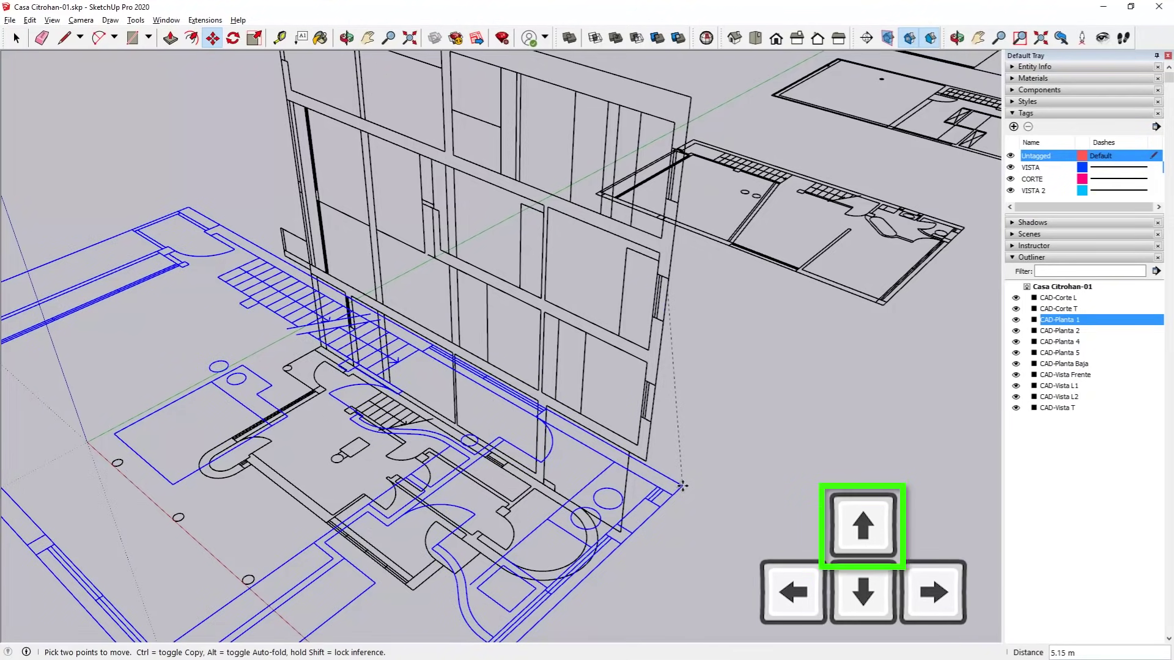
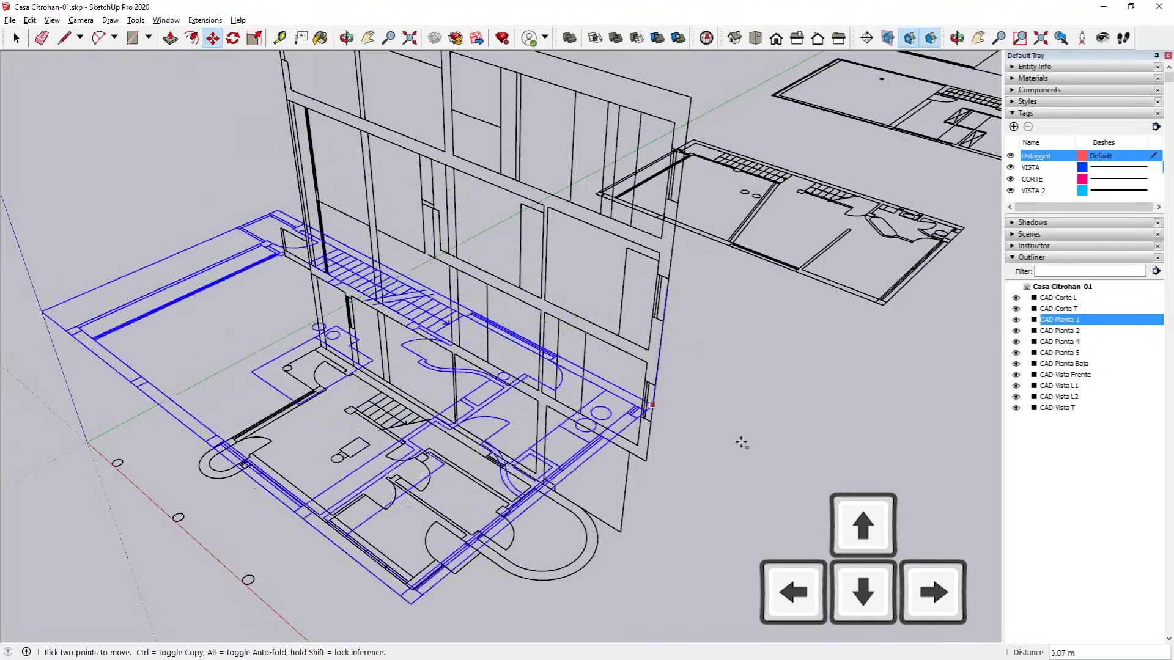
# Step: Lift CAD-Planta 1 along the blue axis onto the facade at its upper-floor level
pyautogui.press('Up')
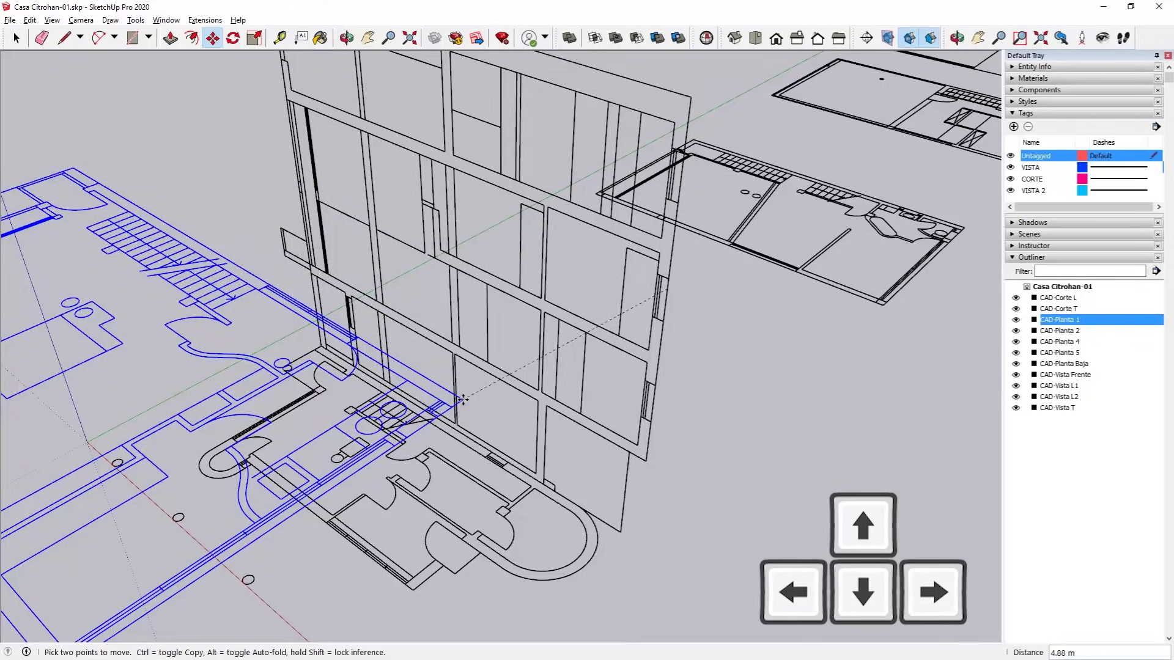
pyautogui.press('Up')
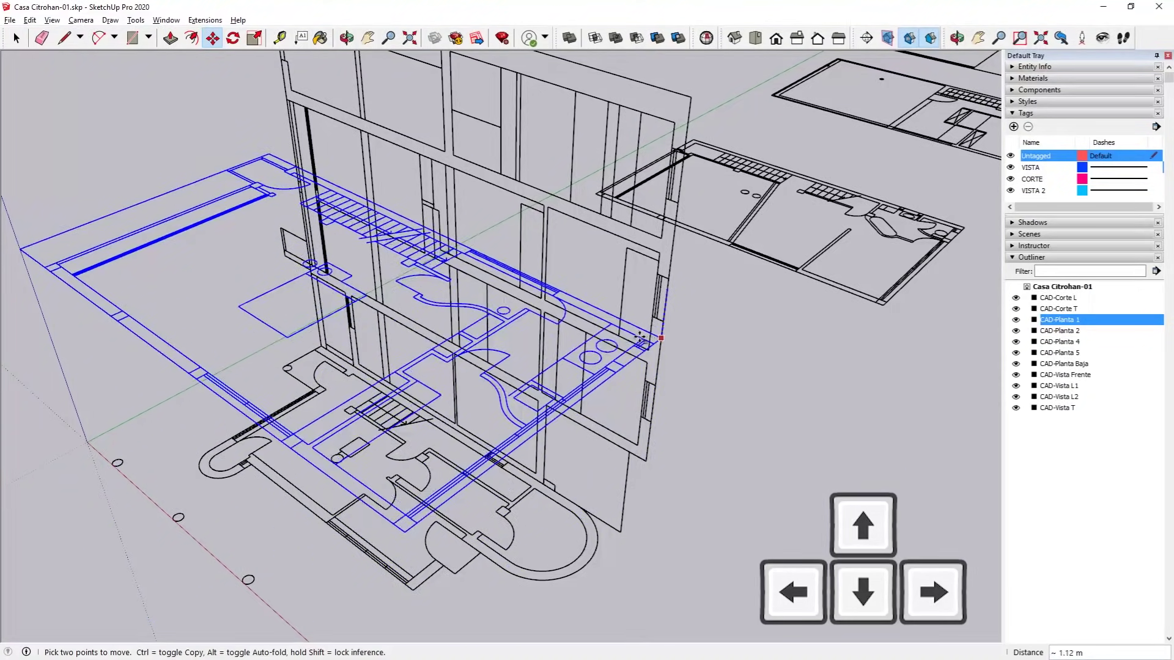
pyautogui.press('Left')
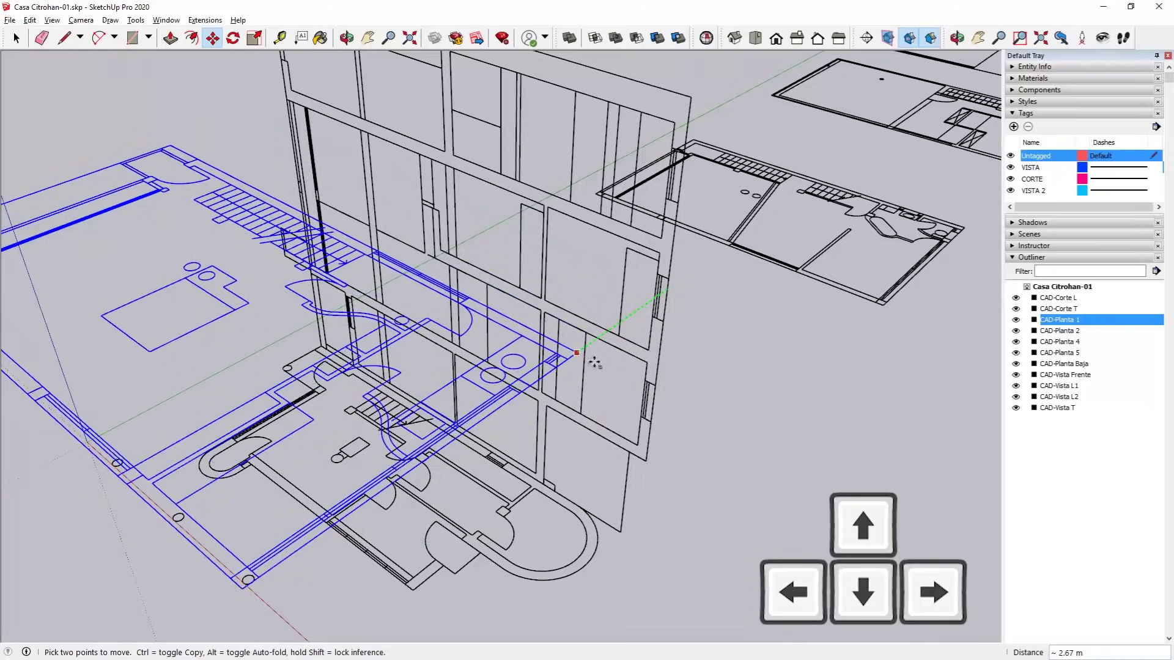
pyautogui.press('Right')
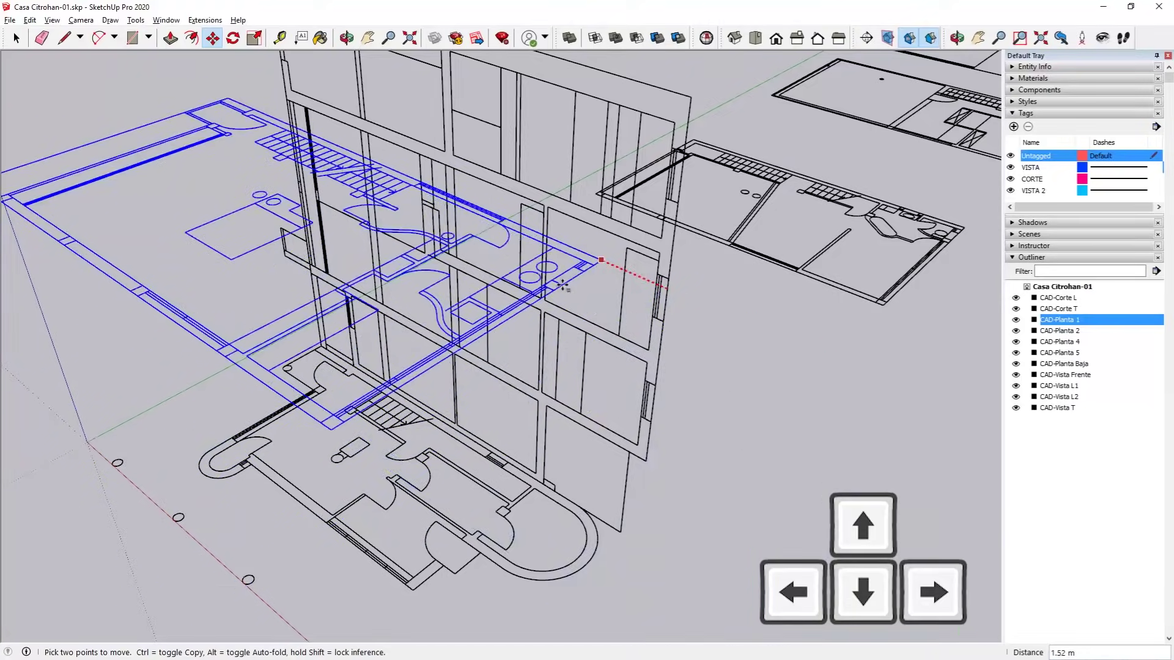
pyautogui.press('Up')
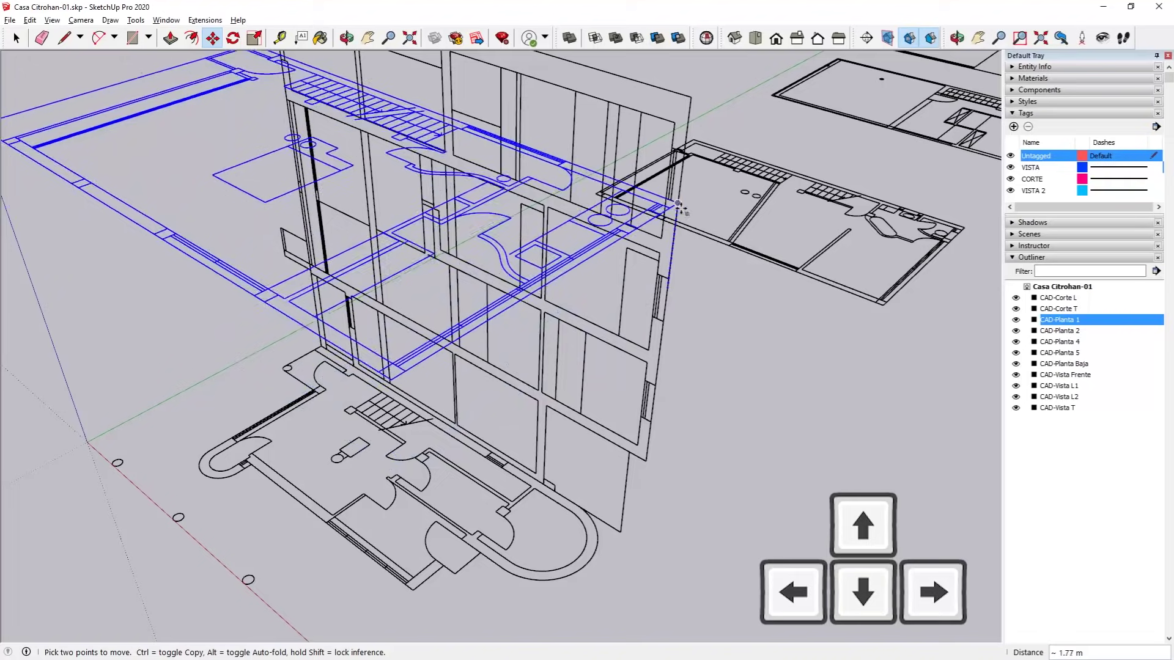
pyautogui.click(638, 445)
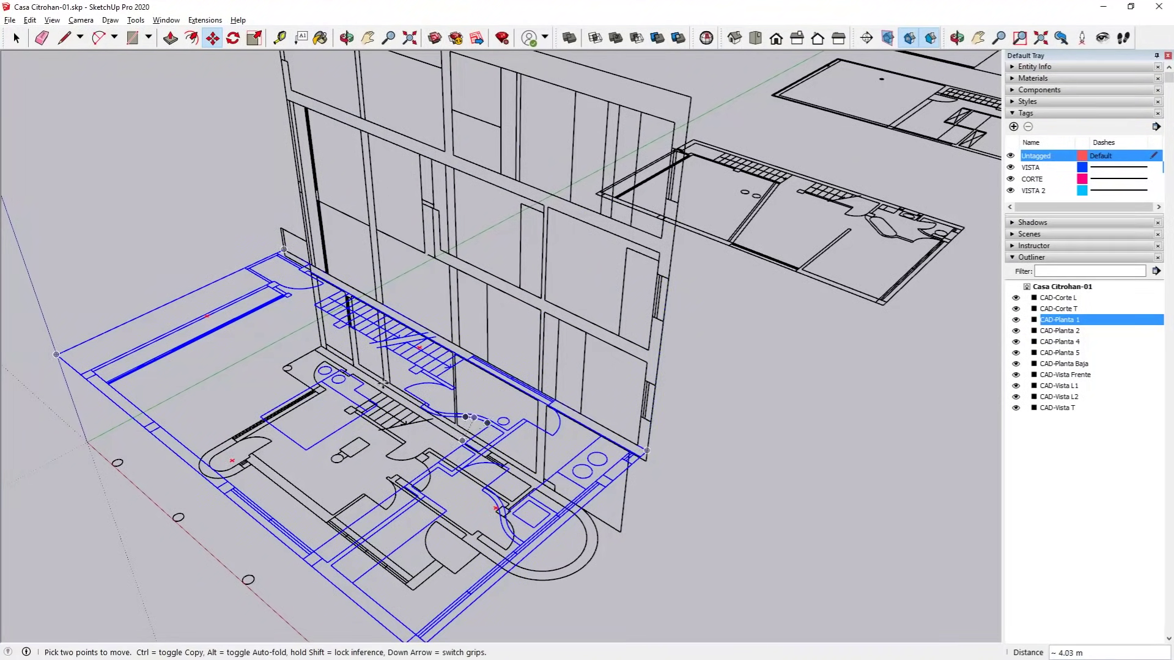
# Step: Orbit to check the raised CAD-Planta 1 and bring up its context options
pyautogui.click(17, 38)
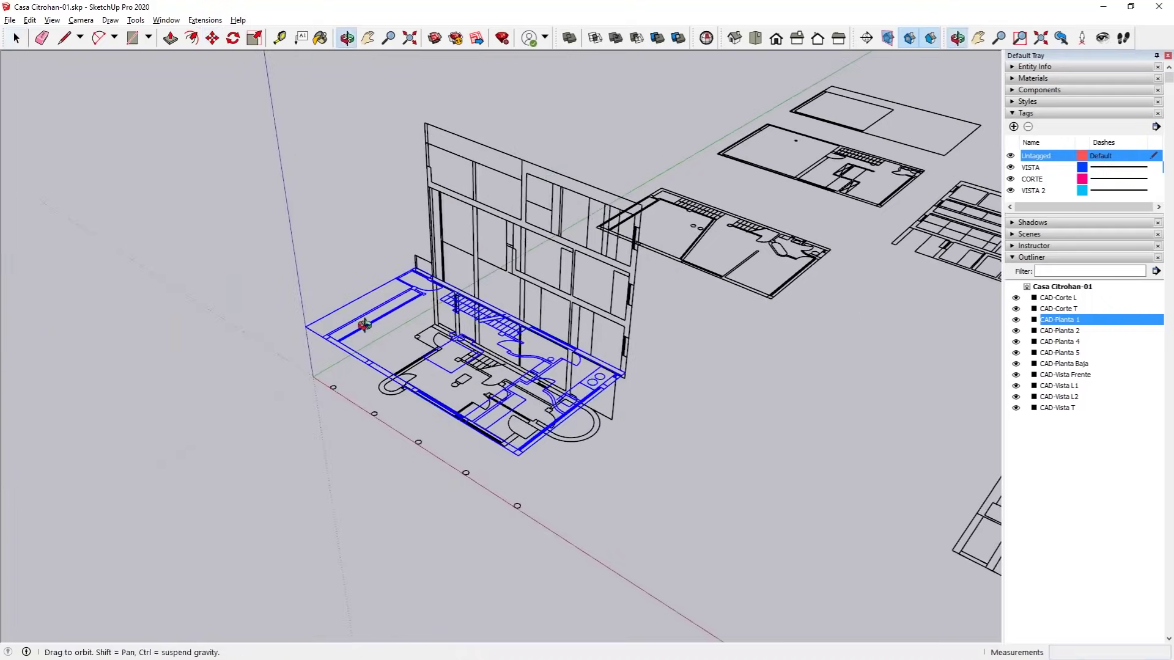
pyautogui.moveTo(367, 245); pyautogui.dragTo(679, 356, button='middle')
pyautogui.scroll(1, 467, 295)
pyautogui.scroll(3, 467, 295)
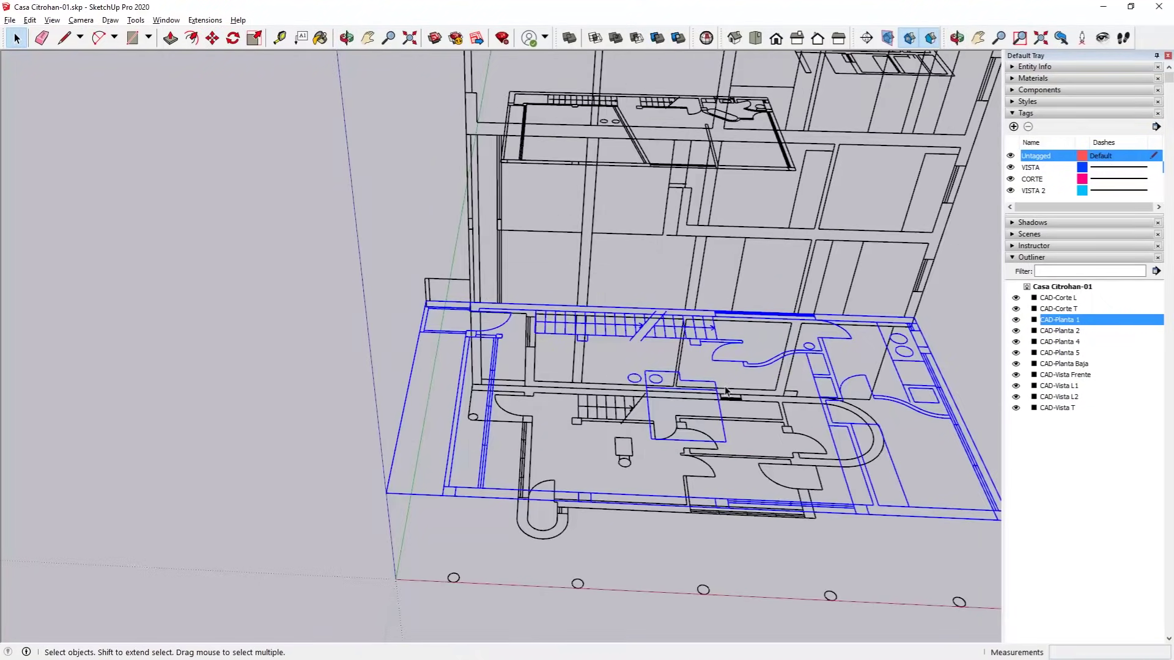
pyautogui.moveTo(725, 390); pyautogui.dragTo(527, 334, button='middle')
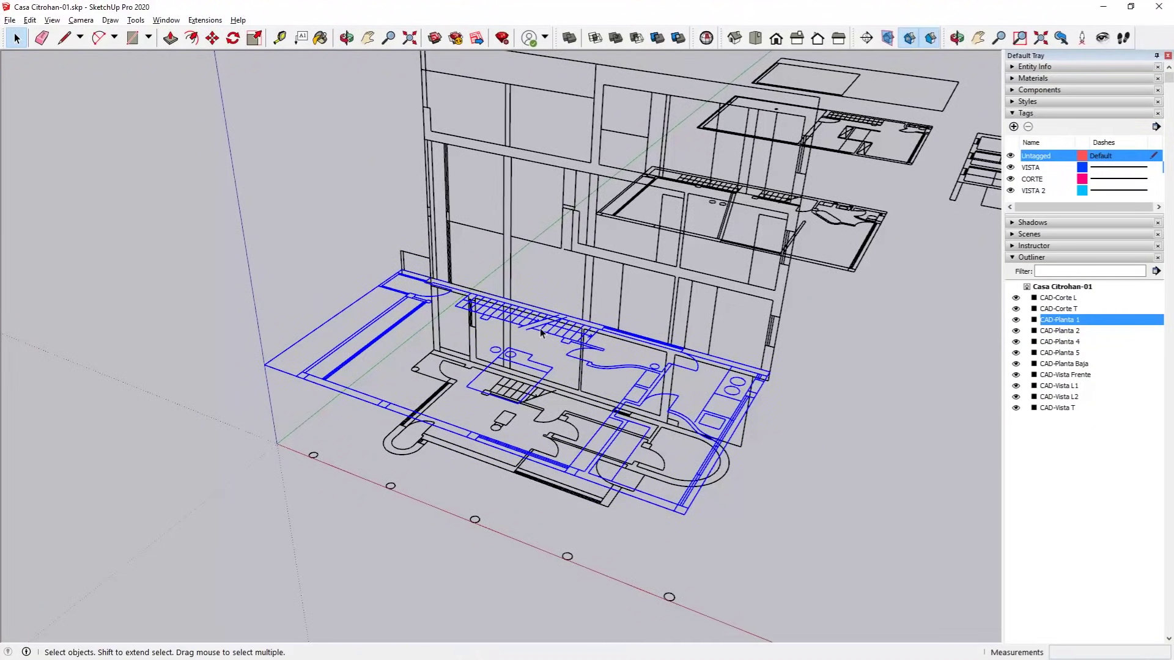
pyautogui.rightClick(1067, 328)
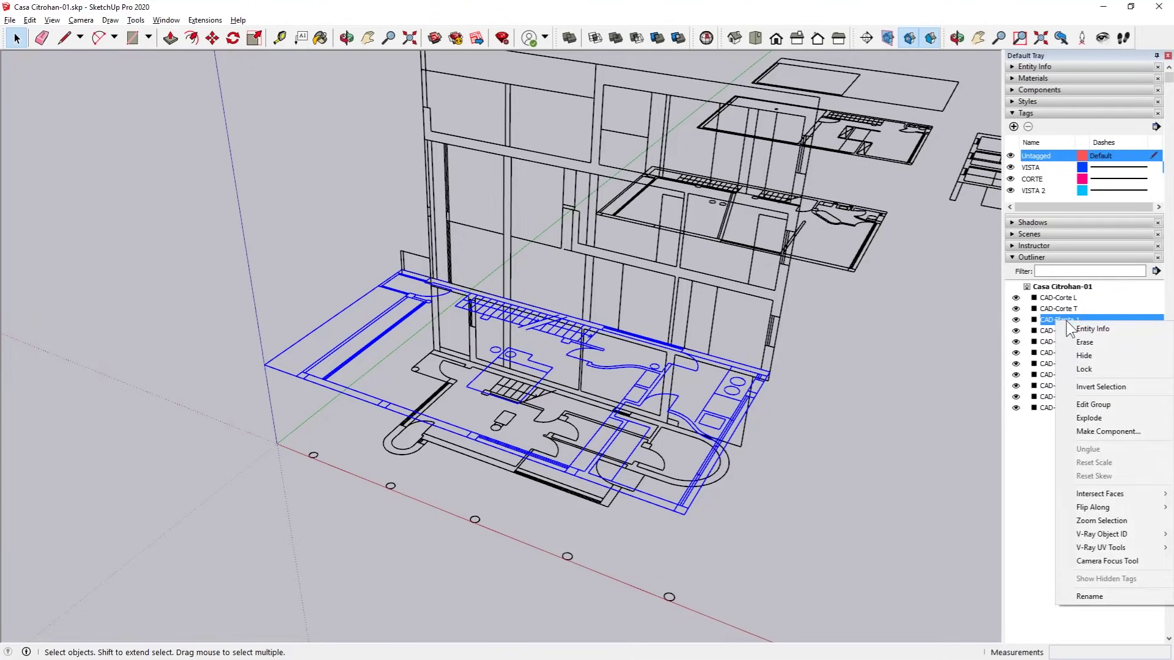
# Step: Hide CAD-Planta 1 and select CAD-Planta 2 for moving
pyautogui.click(1091, 363)
pyautogui.moveTo(386, 414)
pyautogui.mouseDown(button='middle')
pyautogui.moveTo(301, 369)
pyautogui.moveTo(406, 411)
pyautogui.mouseUp(button='middle')
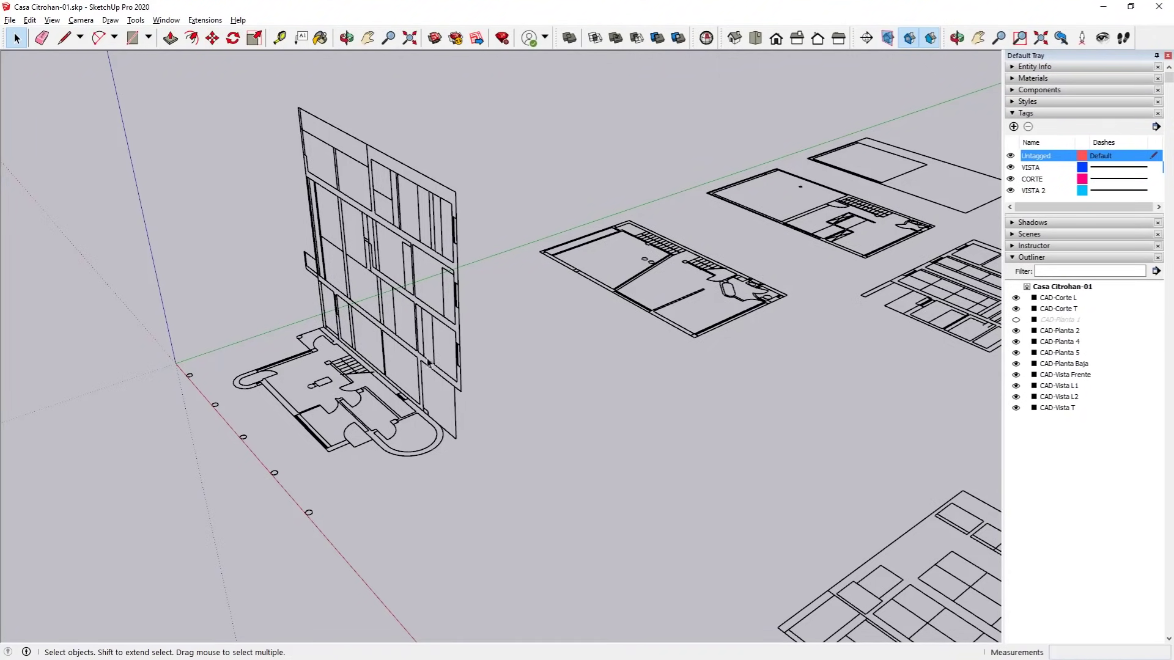
pyautogui.click(615, 297)
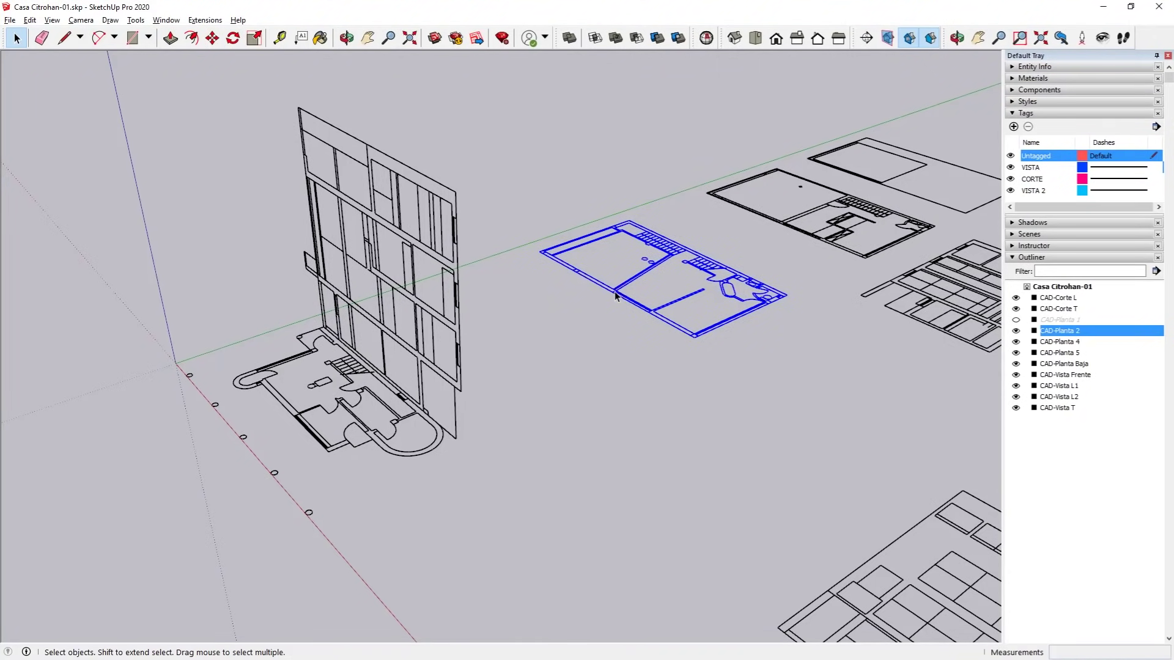
pyautogui.click(211, 38)
pyautogui.scroll(2, 612, 206)
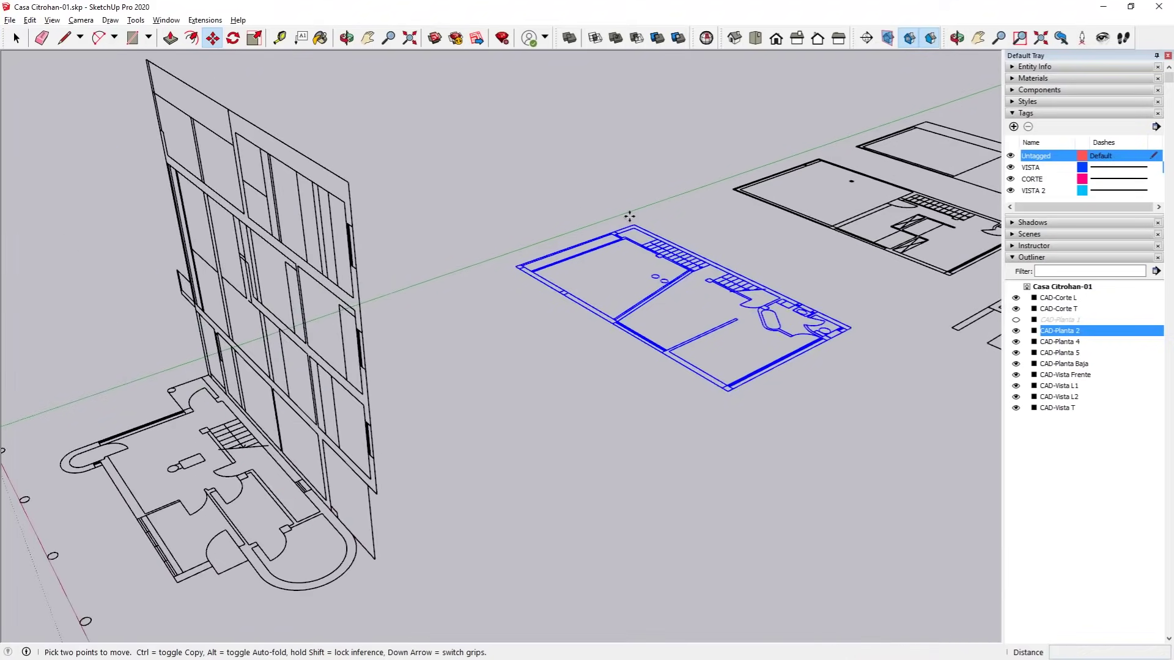
# Step: Move CAD-Planta 2 by its corner onto the ground plan's corner
pyautogui.click(636, 221)
pyautogui.scroll(-3, 636, 221)
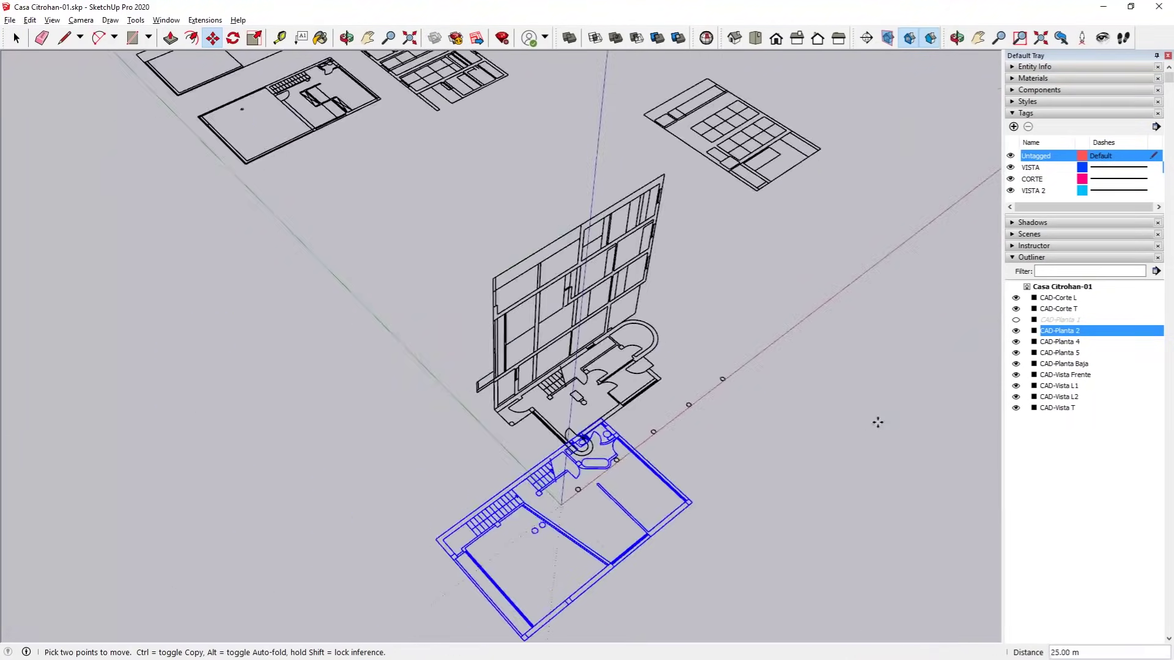
pyautogui.scroll(3, 496, 413)
pyautogui.scroll(2, 496, 413)
pyautogui.scroll(3, 496, 413)
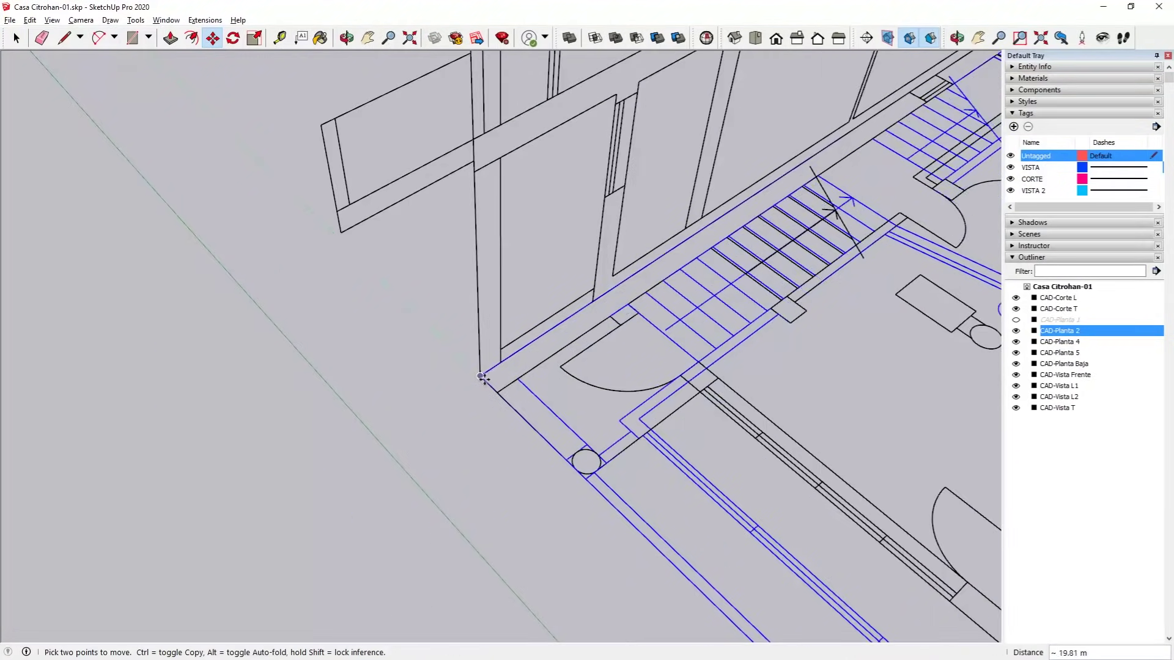
pyautogui.click(485, 380)
pyautogui.scroll(-1, 380, 376)
pyautogui.scroll(-5, 381, 377)
# Step: Lift CAD-Planta 2 up the blue axis to its floor level on the facade
pyautogui.moveTo(375, 374); pyautogui.dragTo(212, 304, button='middle')
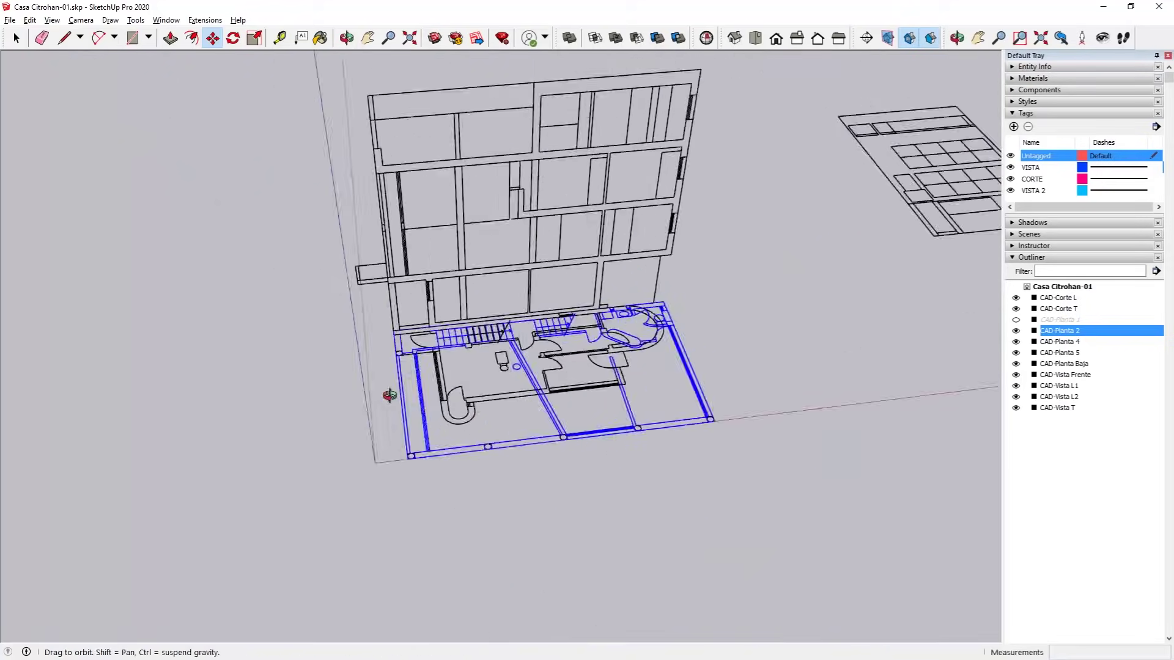
pyautogui.moveTo(689, 329); pyautogui.dragTo(550, 401, button='middle')
pyautogui.scroll(1, 550, 402)
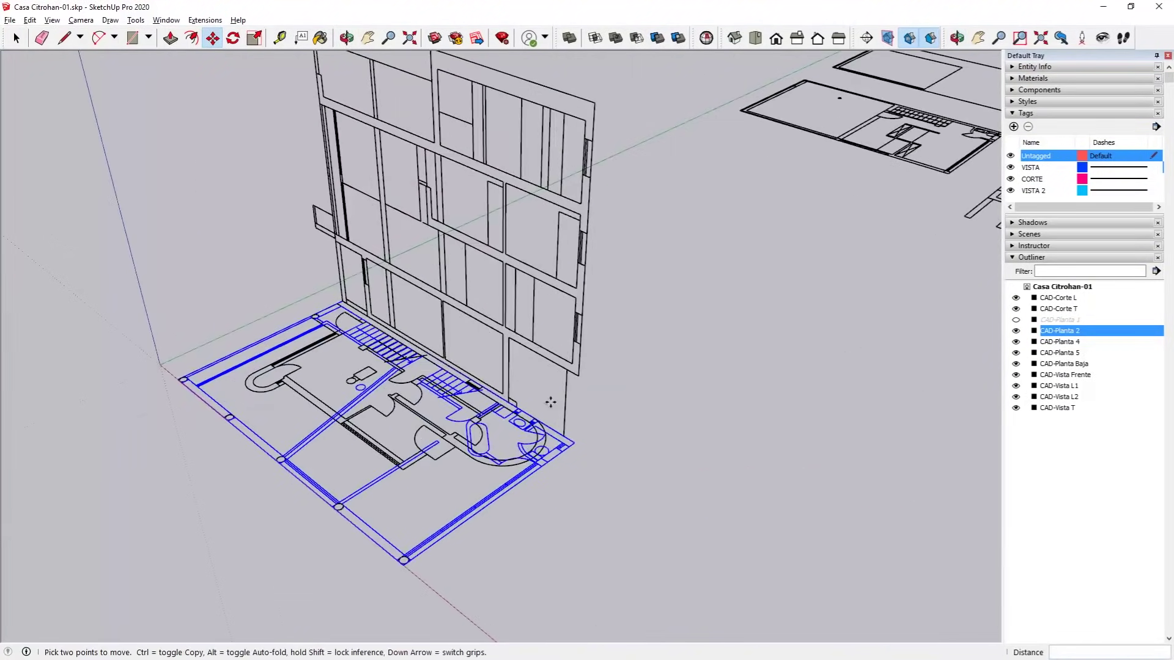
pyautogui.click(574, 440)
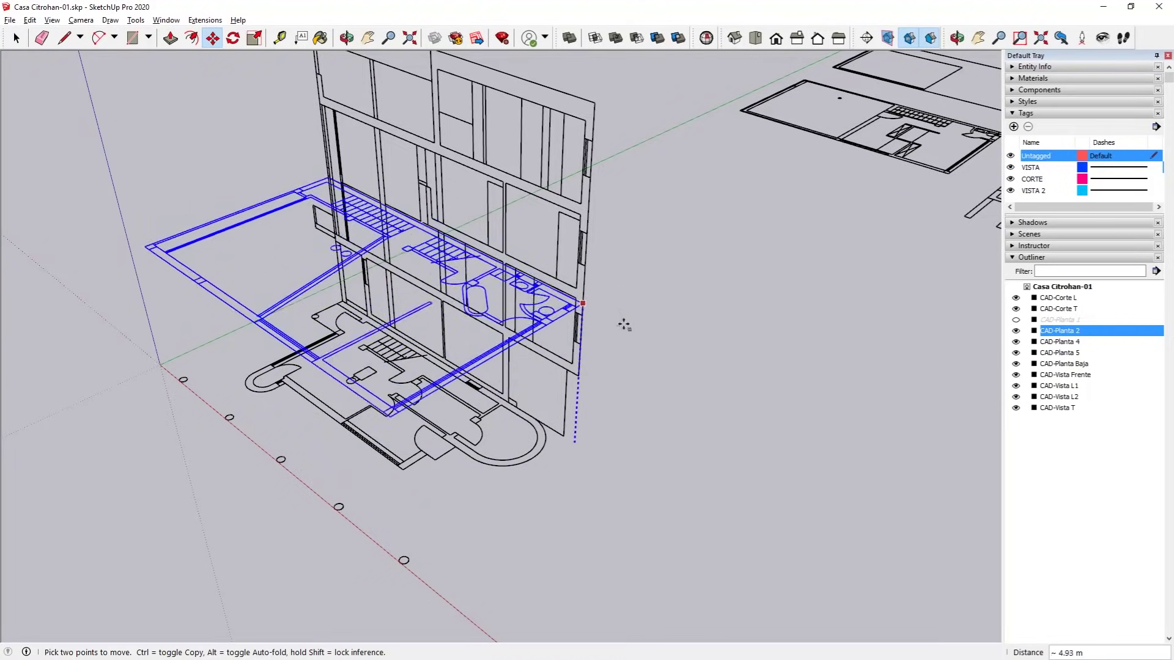
pyautogui.scroll(2, 578, 288)
pyautogui.scroll(3, 578, 289)
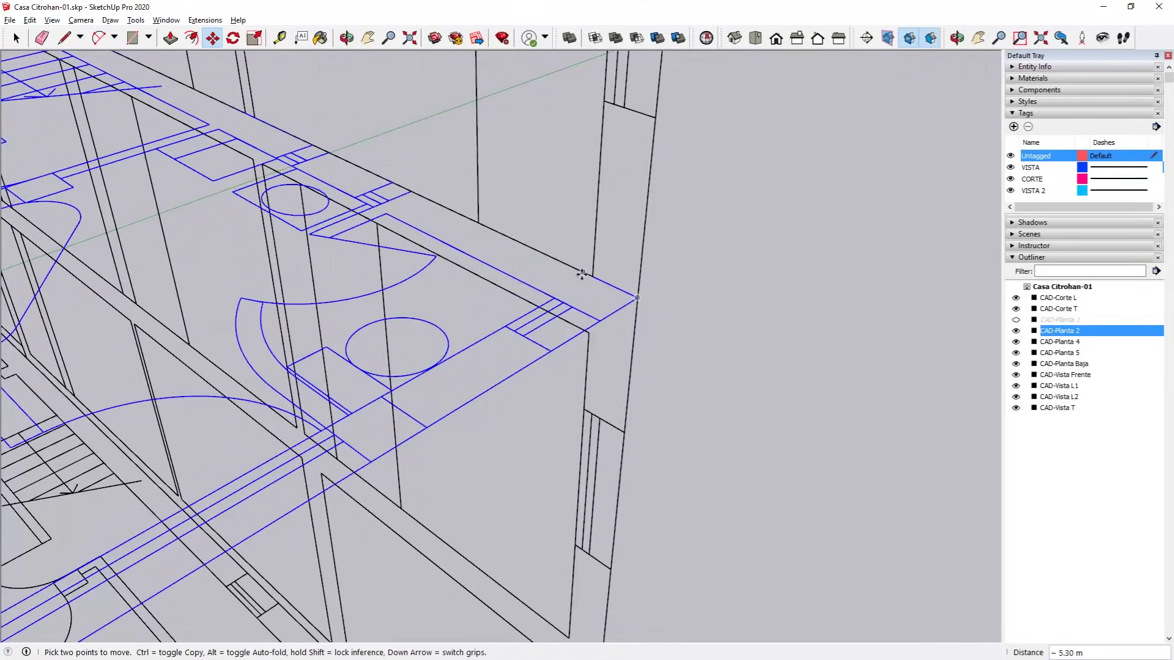
pyautogui.scroll(-4, 592, 276)
pyautogui.scroll(-3, 592, 276)
pyautogui.moveTo(592, 275); pyautogui.dragTo(643, 317, button='middle')
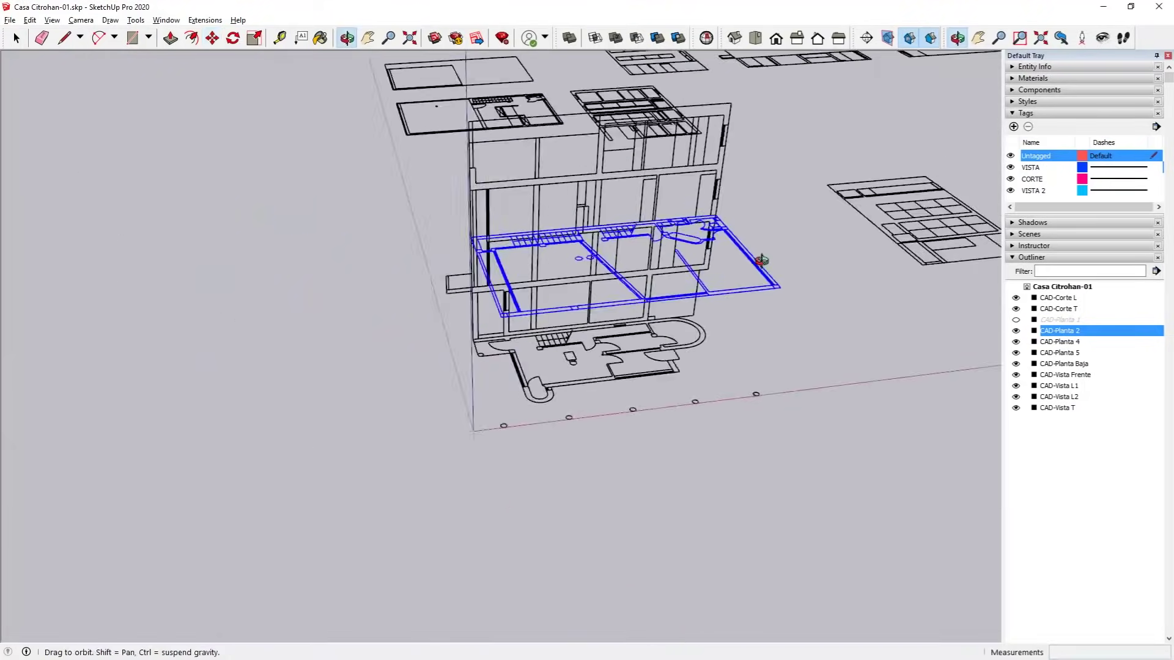
# Step: Hide the CAD-Planta 2 plan
pyautogui.press('space')
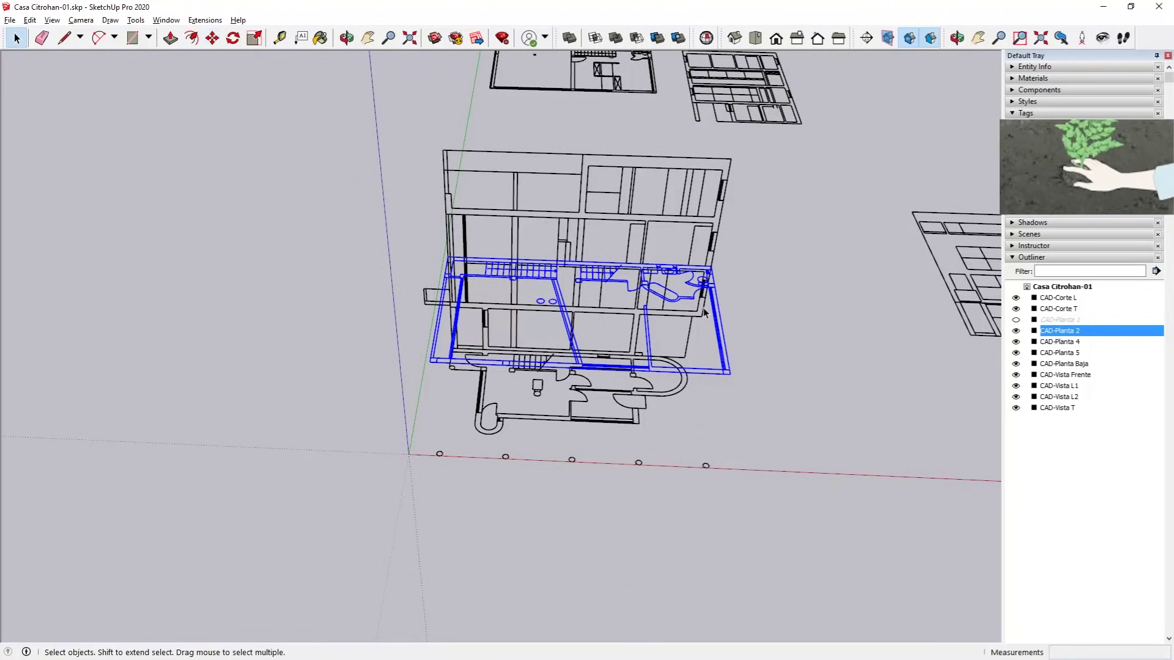
pyautogui.rightClick(713, 298)
pyautogui.click(741, 332)
# Step: Move CAD-Planta 4 by its corner onto the ground plan's corner
pyautogui.scroll(-3, 744, 331)
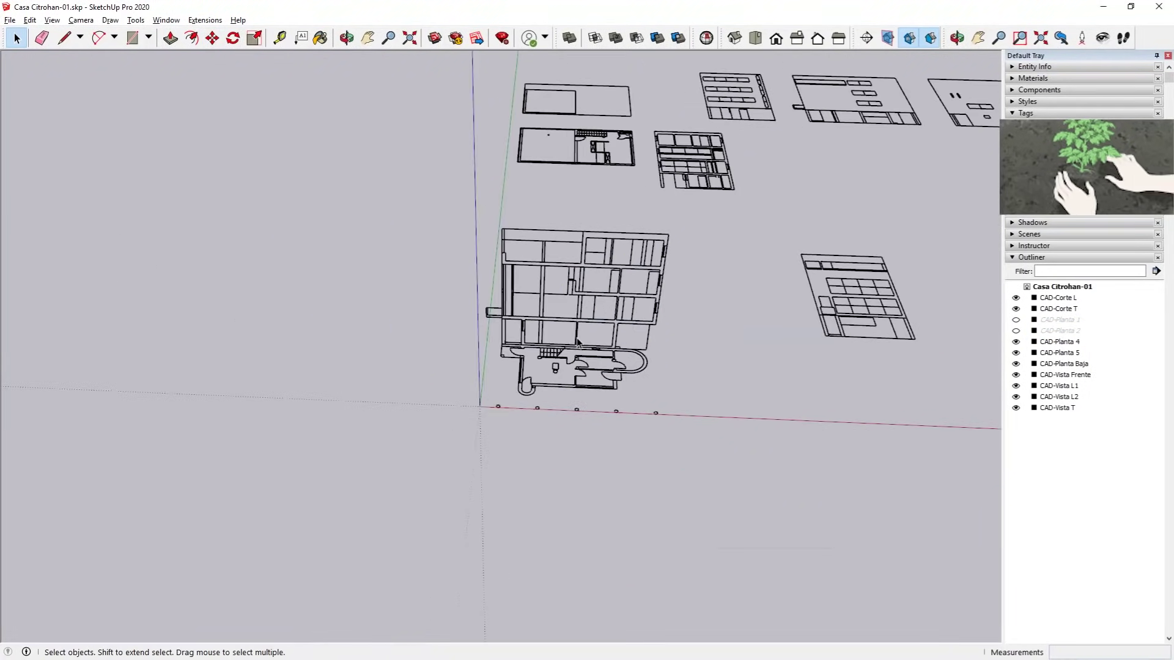
pyautogui.moveTo(744, 332); pyautogui.dragTo(607, 179, button='middle')
pyautogui.click(608, 179)
pyautogui.click(212, 38)
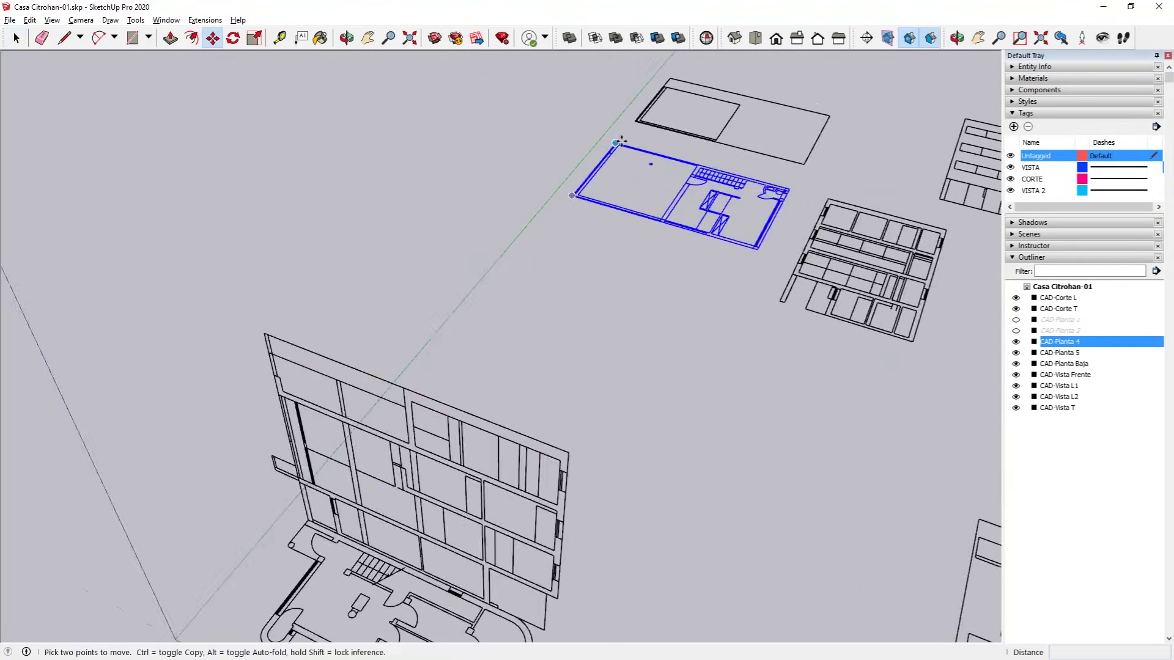
pyautogui.scroll(5, 580, 173)
pyautogui.click(335, 484)
pyautogui.scroll(3, 509, 511)
pyautogui.click(509, 511)
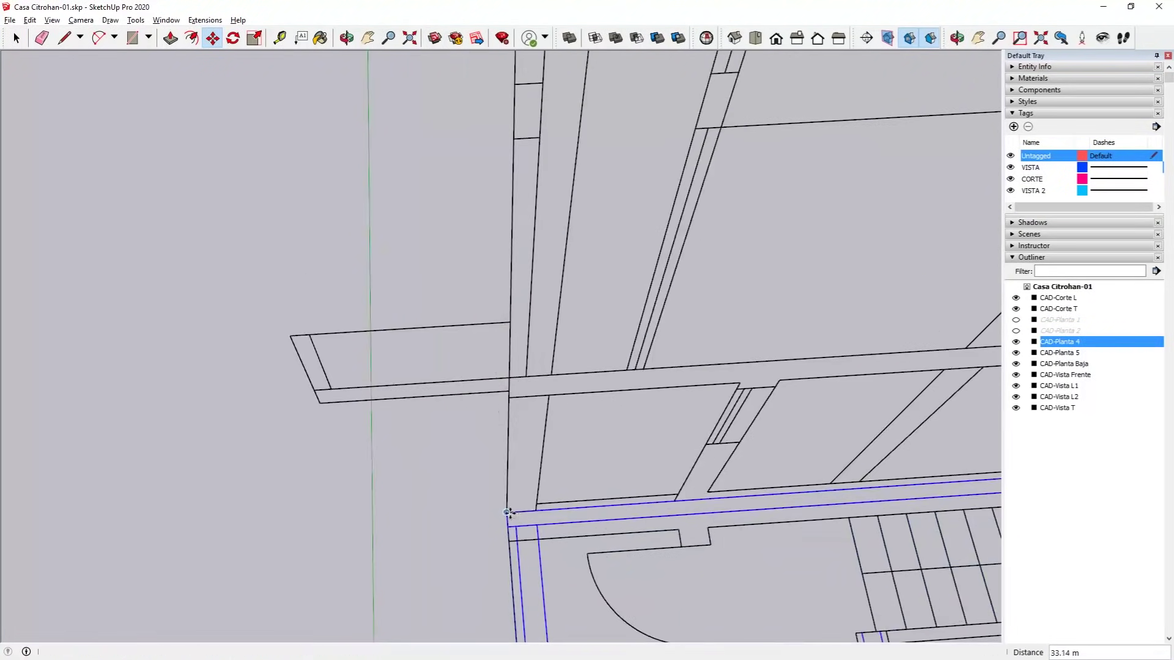
pyautogui.scroll(-5, 510, 511)
# Step: Lift CAD-Planta 4 about 7.80 m up onto the facade
pyautogui.moveTo(509, 511)
pyautogui.mouseDown(button='middle')
pyautogui.moveTo(521, 400)
pyautogui.moveTo(502, 387)
pyautogui.moveTo(665, 506)
pyautogui.mouseUp(button='middle')
pyautogui.scroll(2, 520, 399)
pyautogui.scroll(-3, 520, 399)
pyautogui.scroll(3, 513, 394)
pyautogui.scroll(2, 508, 391)
pyautogui.scroll(2, 318, 383)
pyautogui.scroll(2, 318, 384)
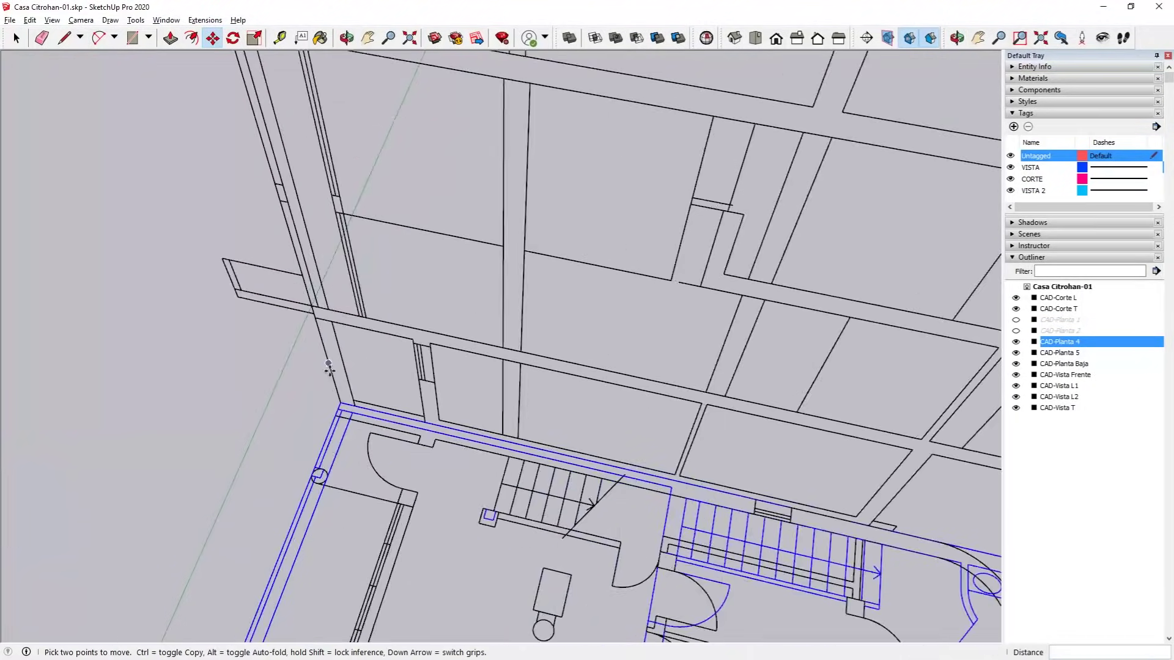
pyautogui.scroll(1, 335, 408)
pyautogui.click(344, 415)
pyautogui.scroll(-4, 342, 409)
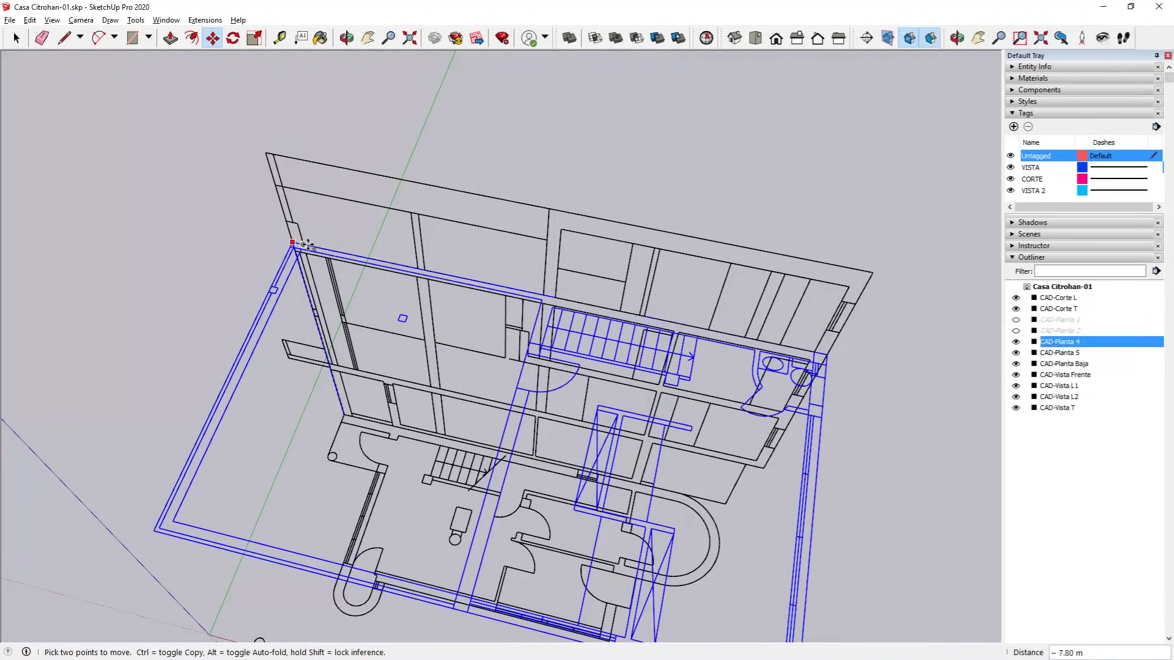
pyautogui.scroll(2, 300, 249)
pyautogui.click(300, 244)
pyautogui.scroll(-6, 299, 244)
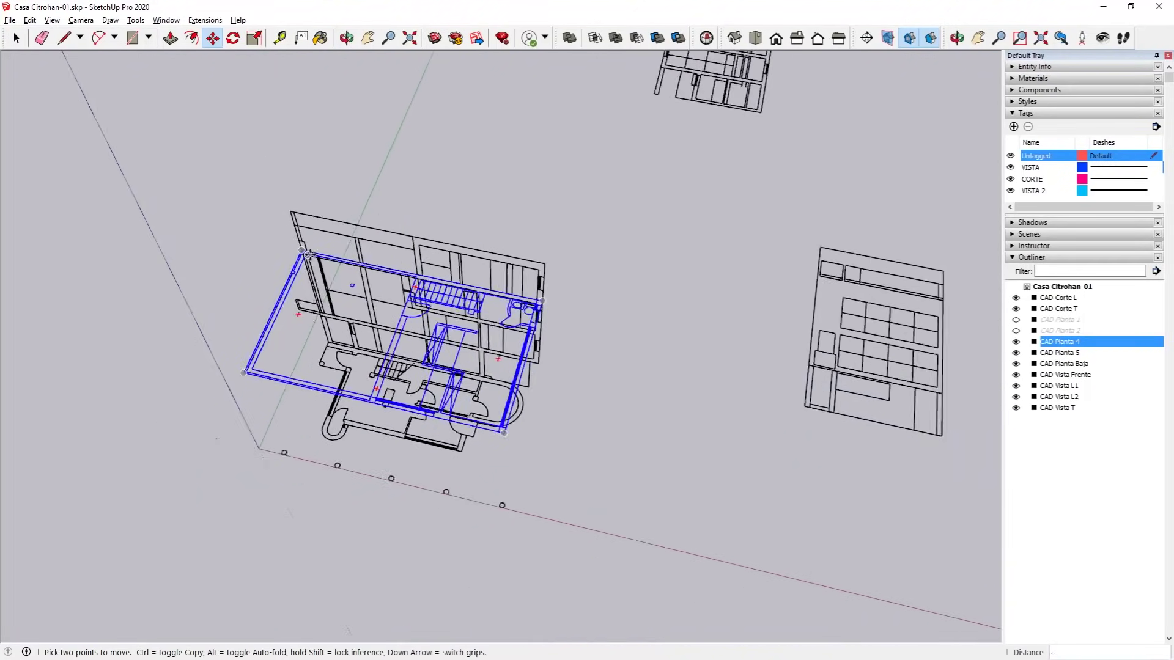
# Step: Hide CAD-Planta 4 and return to the Select tool
pyautogui.rightClick(1062, 340)
pyautogui.click(1082, 374)
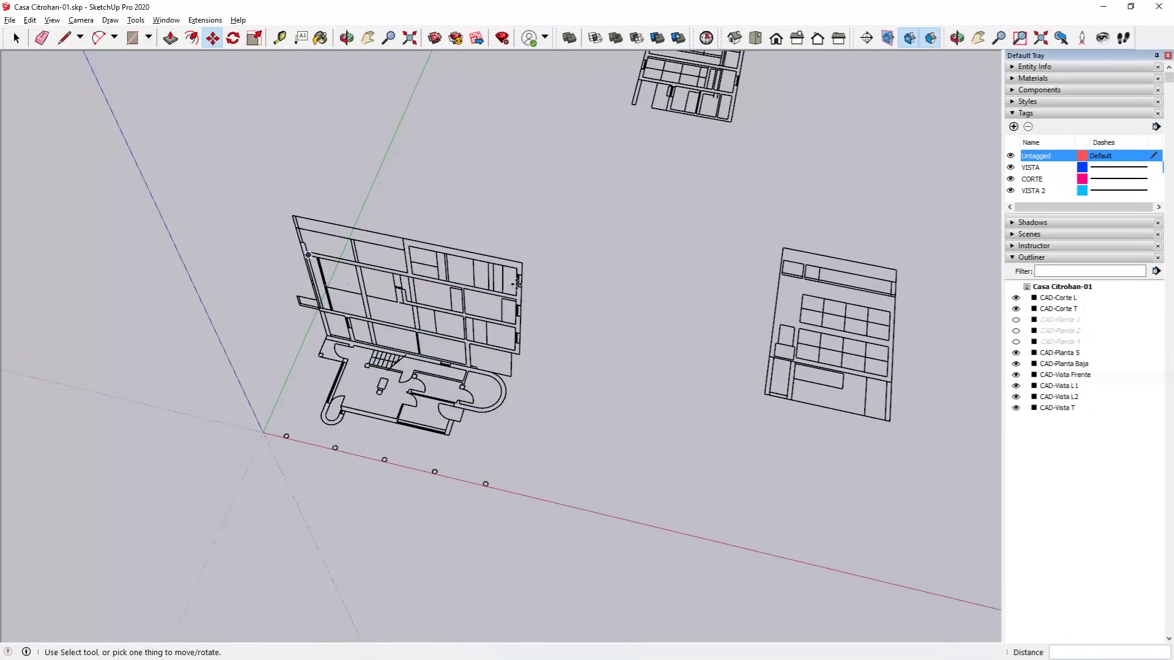
pyautogui.scroll(-3, 458, 275)
pyautogui.click(16, 38)
# Step: Move CAD-Planta 5 by its corner onto the building, about 10.50 m up the facade
pyautogui.click(512, 89)
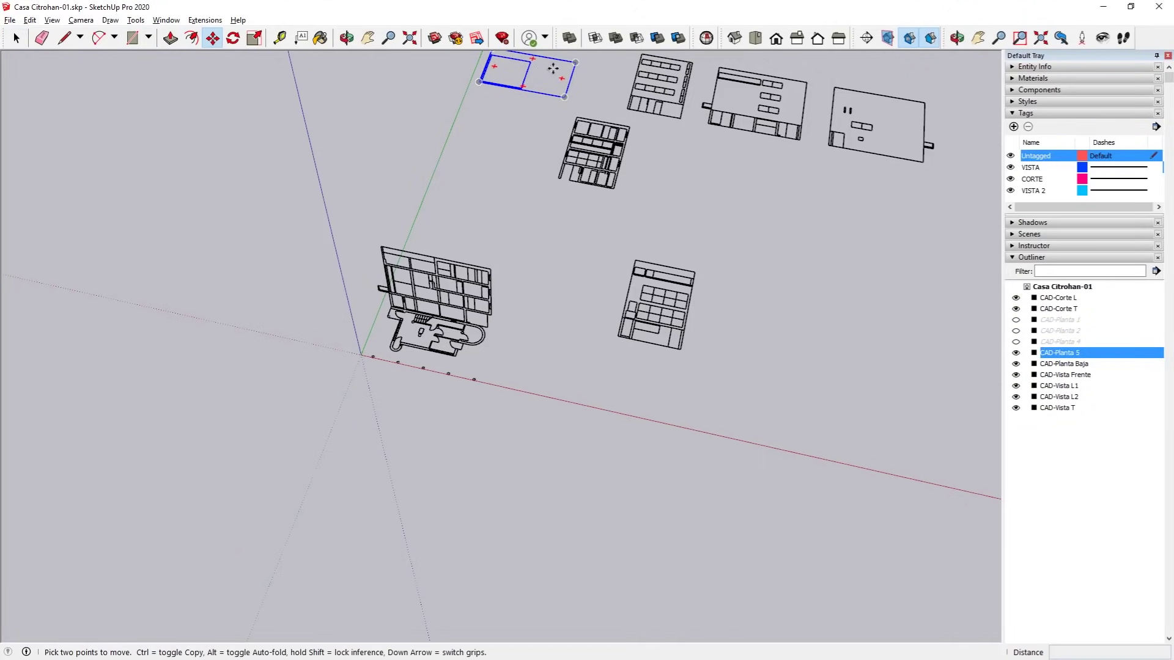
pyautogui.scroll(-2, 492, 203)
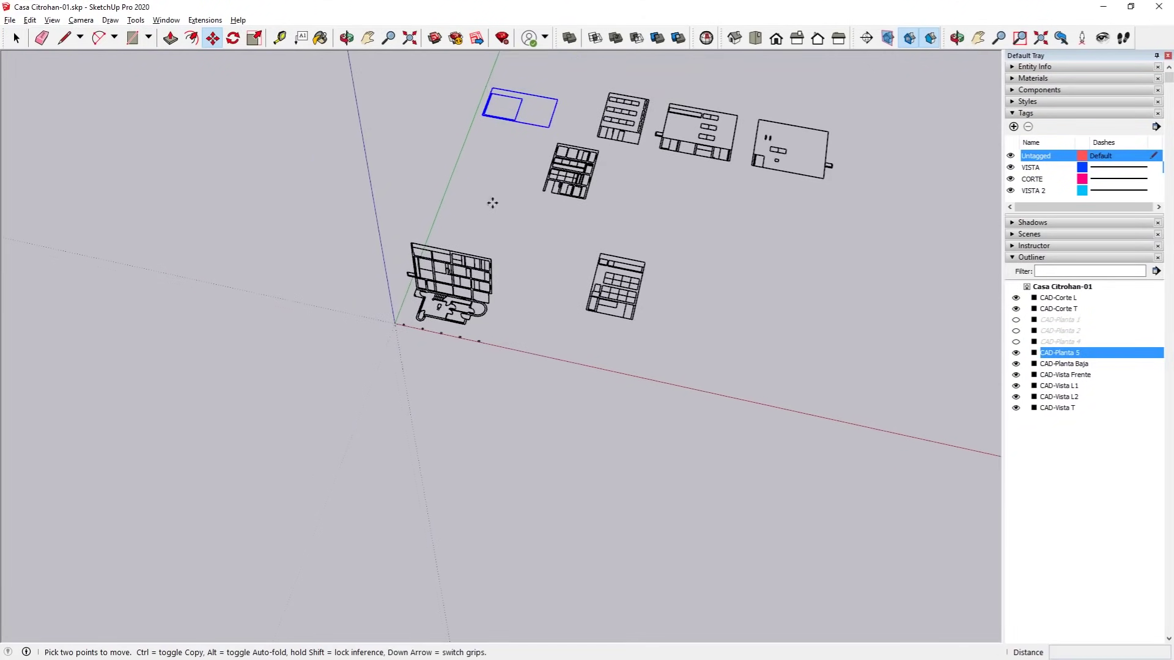
pyautogui.click(493, 84)
pyautogui.scroll(2, 403, 348)
pyautogui.scroll(2, 385, 366)
pyautogui.scroll(2, 378, 373)
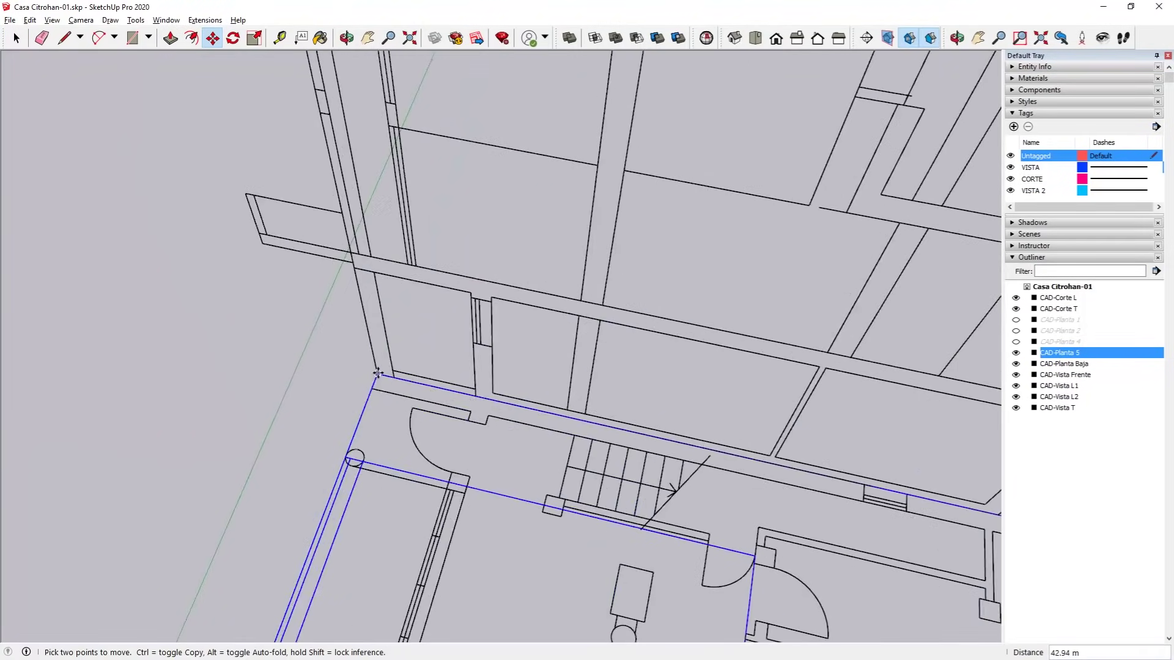
pyautogui.scroll(-3, 377, 374)
pyautogui.scroll(-2, 378, 374)
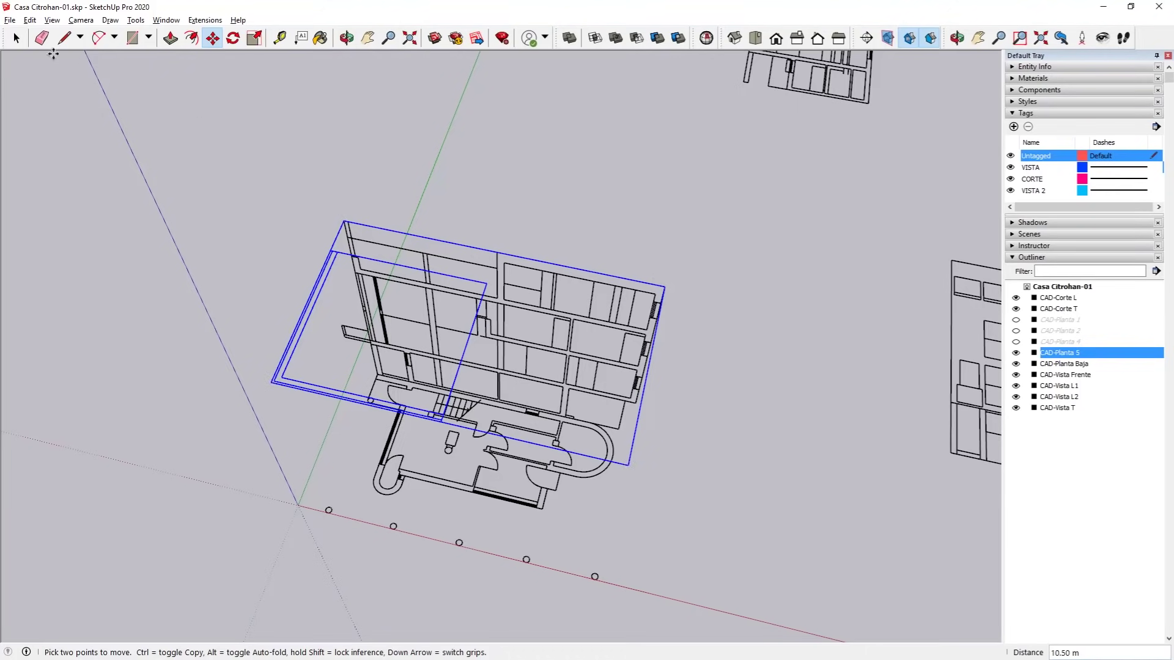
pyautogui.click(16, 38)
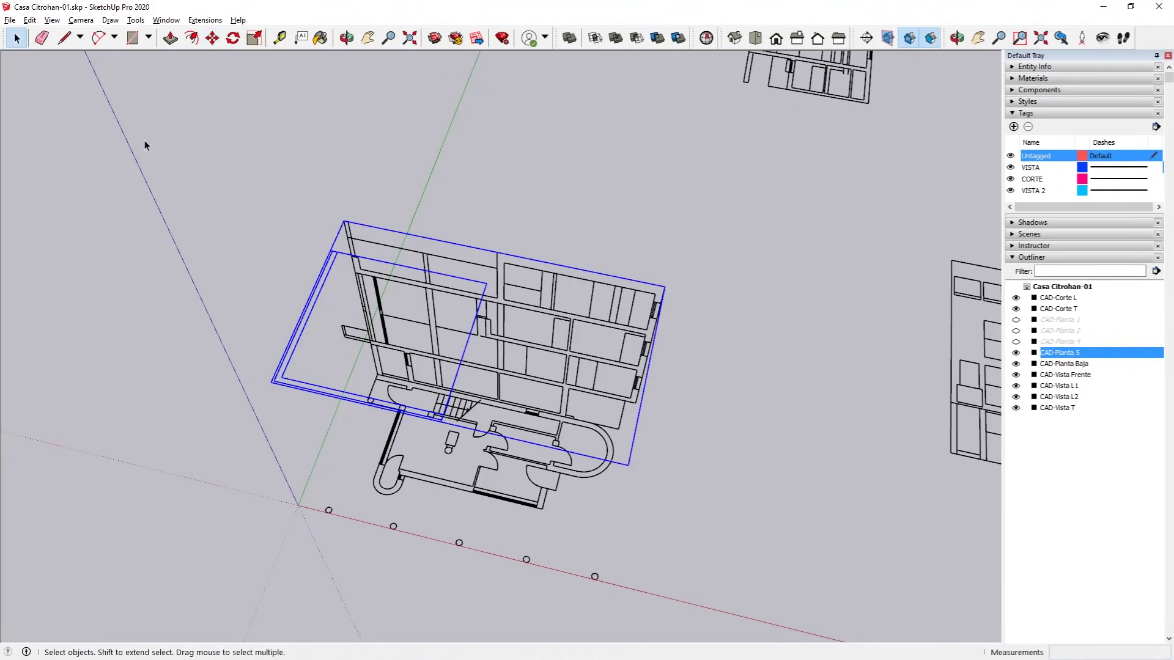
# Step: Hide the CAD-Planta 5 plan
pyautogui.rightClick(328, 264)
pyautogui.click(351, 292)
pyautogui.scroll(-2, 362, 271)
pyautogui.scroll(-1, 362, 270)
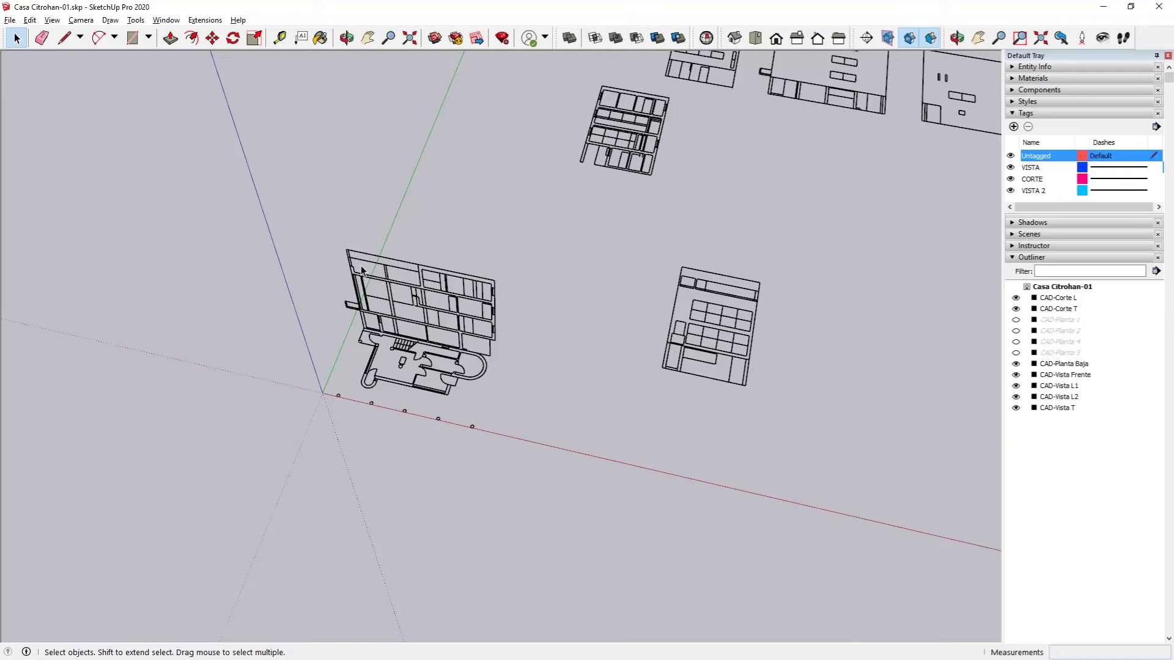
pyautogui.scroll(-2, 457, 325)
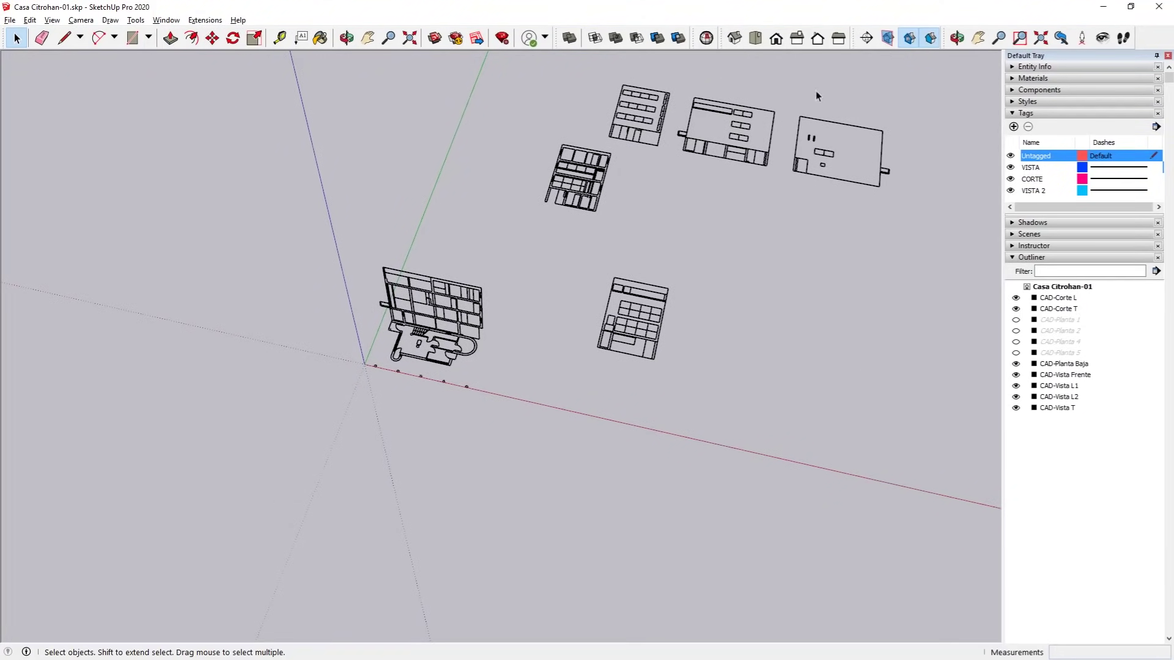
# Step: Rotate the CAD-Corte T section 90° in plan about its corner
pyautogui.click(599, 188)
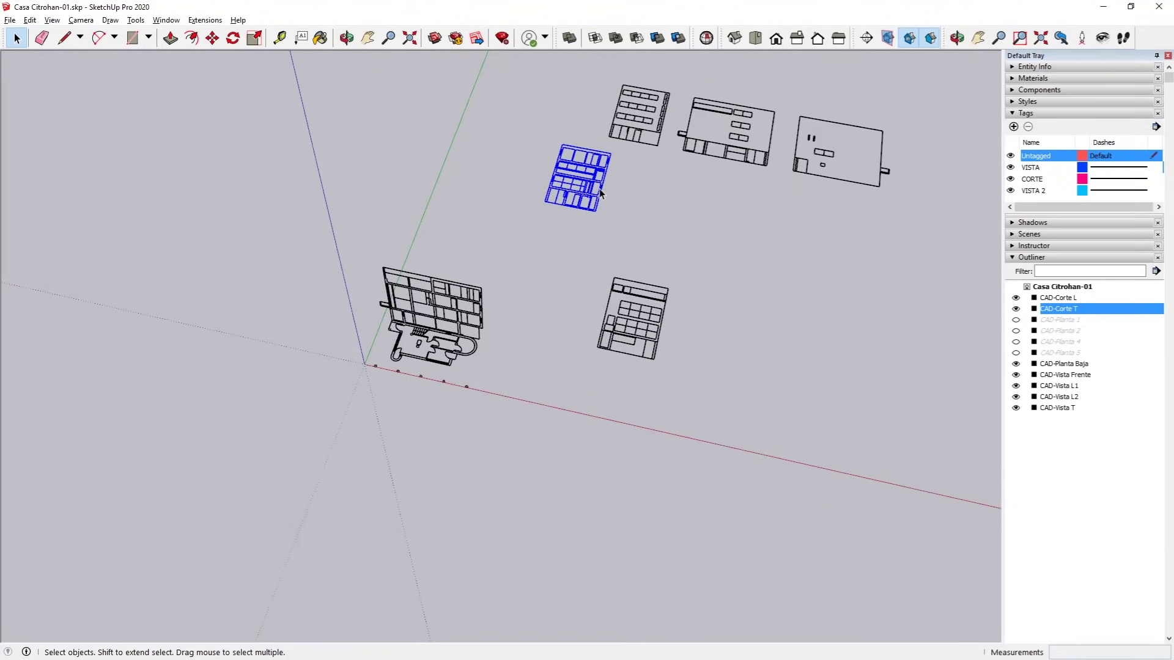
pyautogui.click(214, 36)
pyautogui.scroll(3, 569, 391)
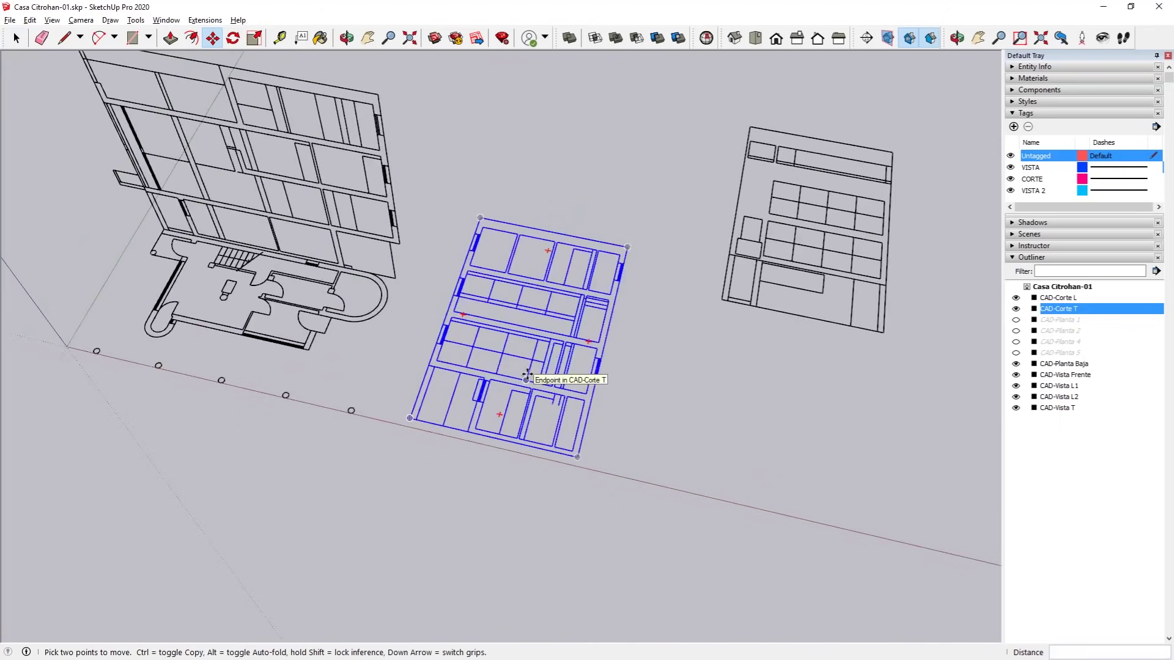
pyautogui.scroll(2, 575, 471)
pyautogui.press('q')
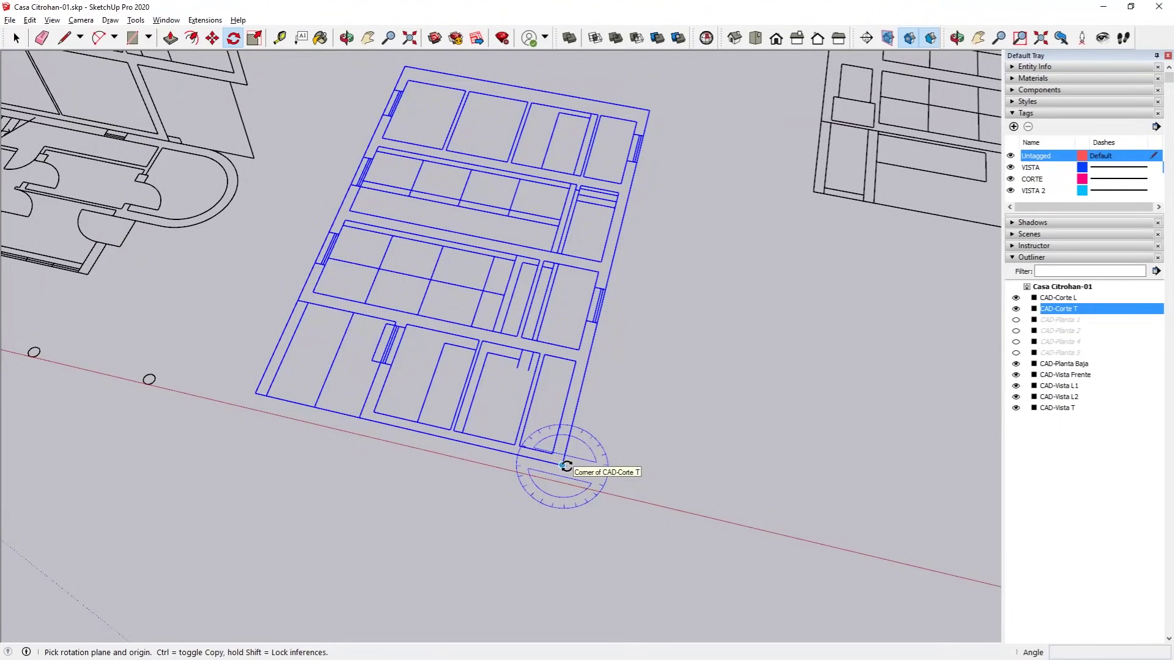
pyautogui.scroll(-1, 565, 466)
pyautogui.scroll(-2, 562, 466)
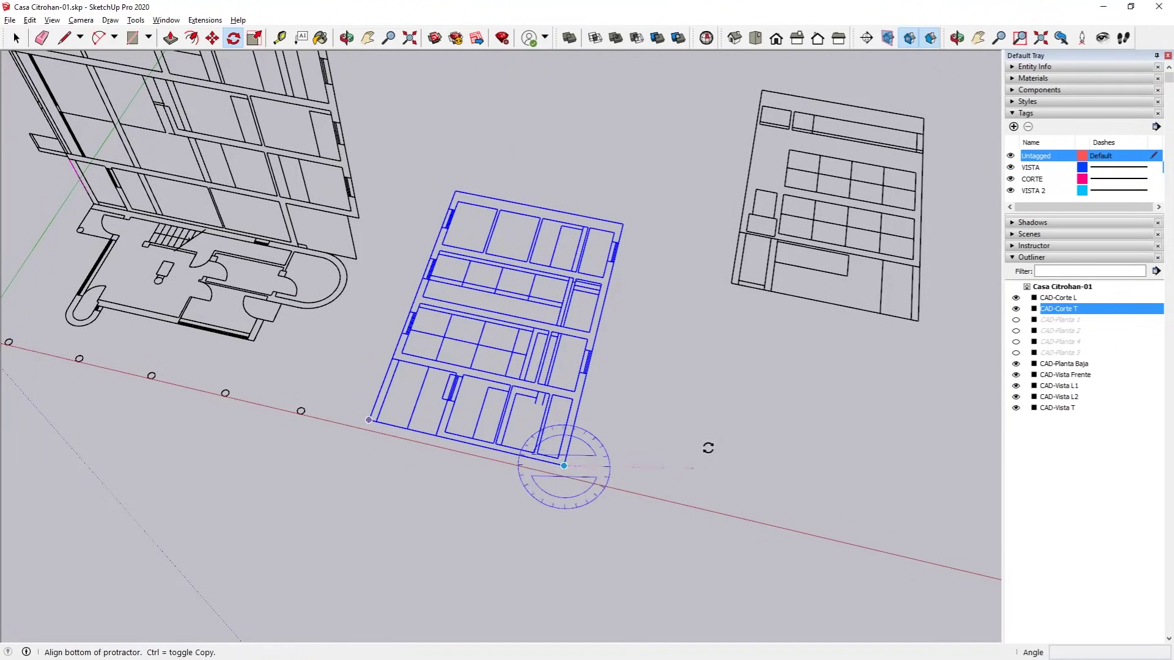
pyautogui.moveTo(708, 448); pyautogui.dragTo(626, 228)
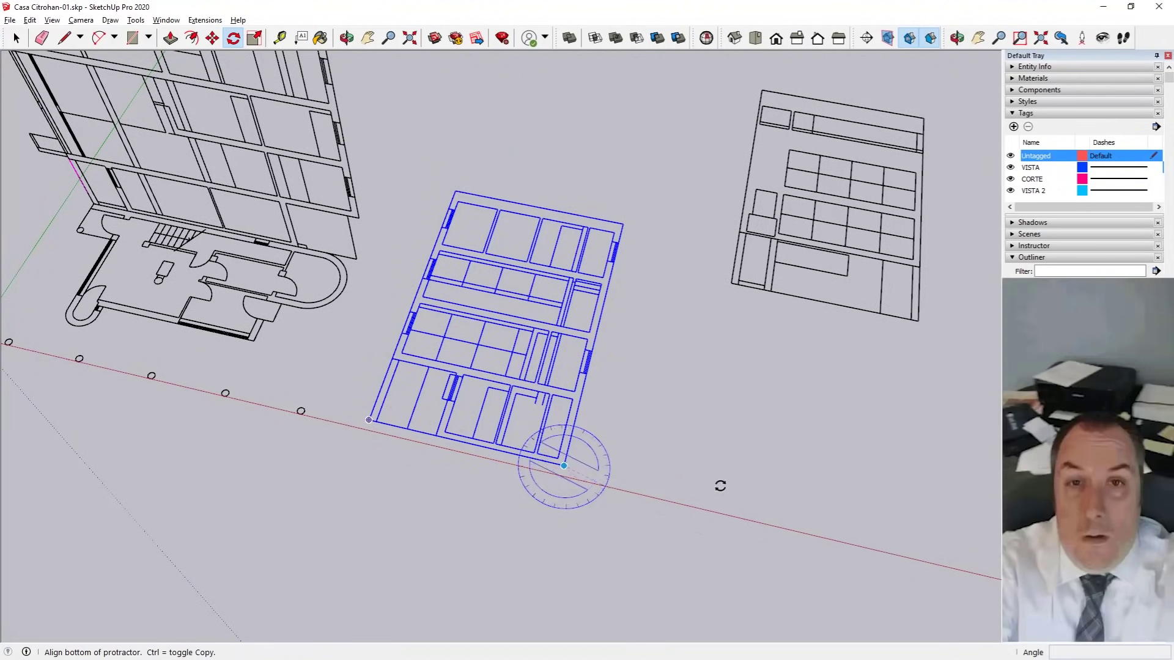
pyautogui.click(622, 224)
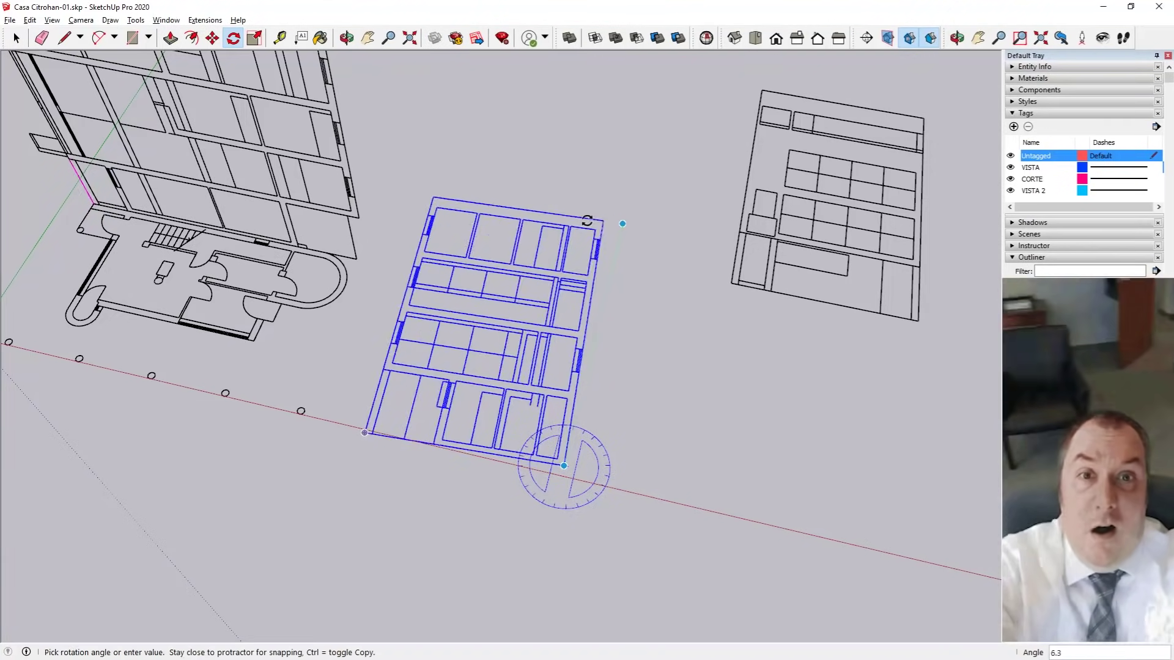
pyautogui.write('90')
pyautogui.press('Return')
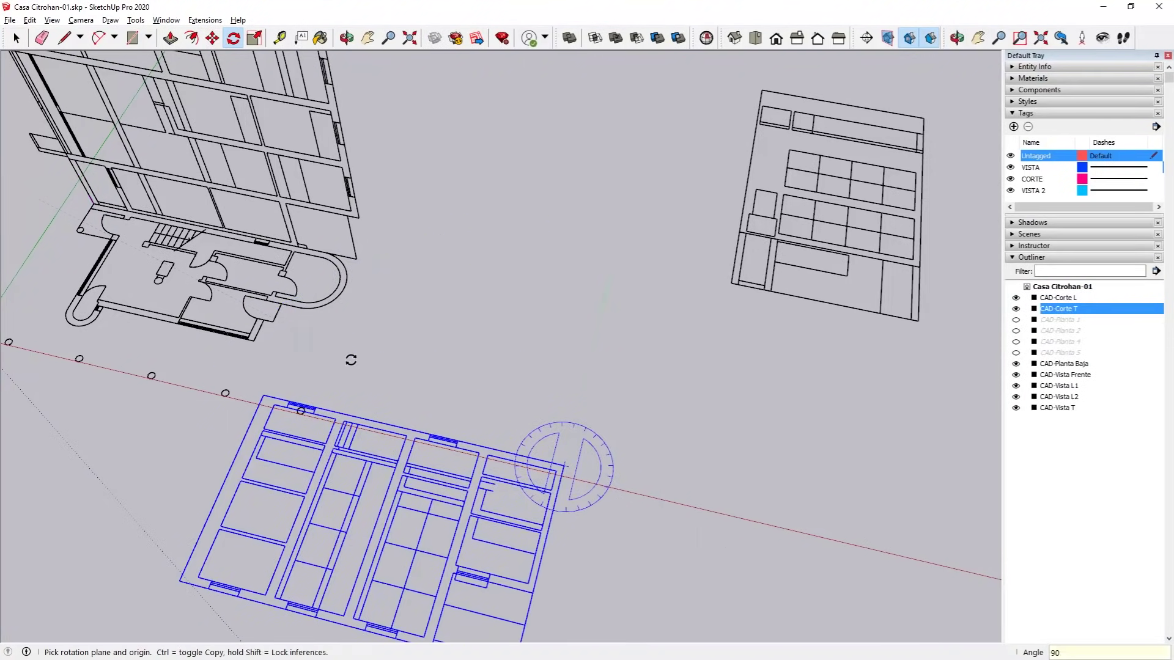
# Step: Tilt CAD-Corte T about its bottom edge so it stands upright
pyautogui.scroll(-3, 336, 113)
pyautogui.moveTo(485, 485); pyautogui.dragTo(436, 424, button='middle')
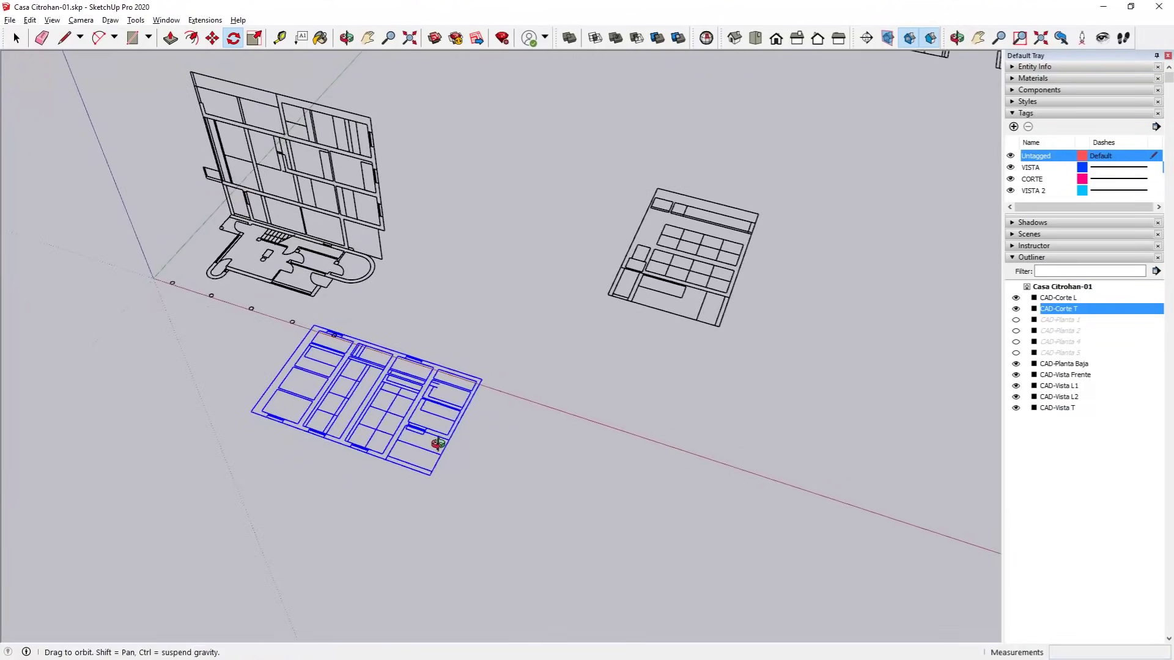
pyautogui.scroll(1, 428, 470)
pyautogui.scroll(2, 440, 452)
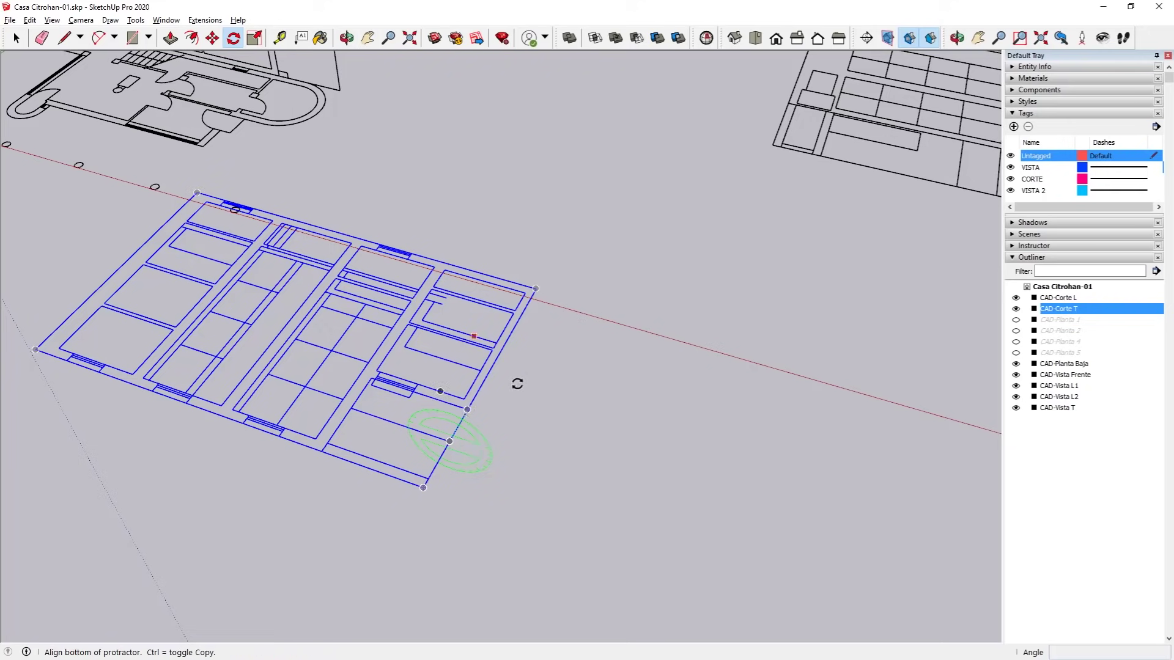
pyautogui.click(52, 333)
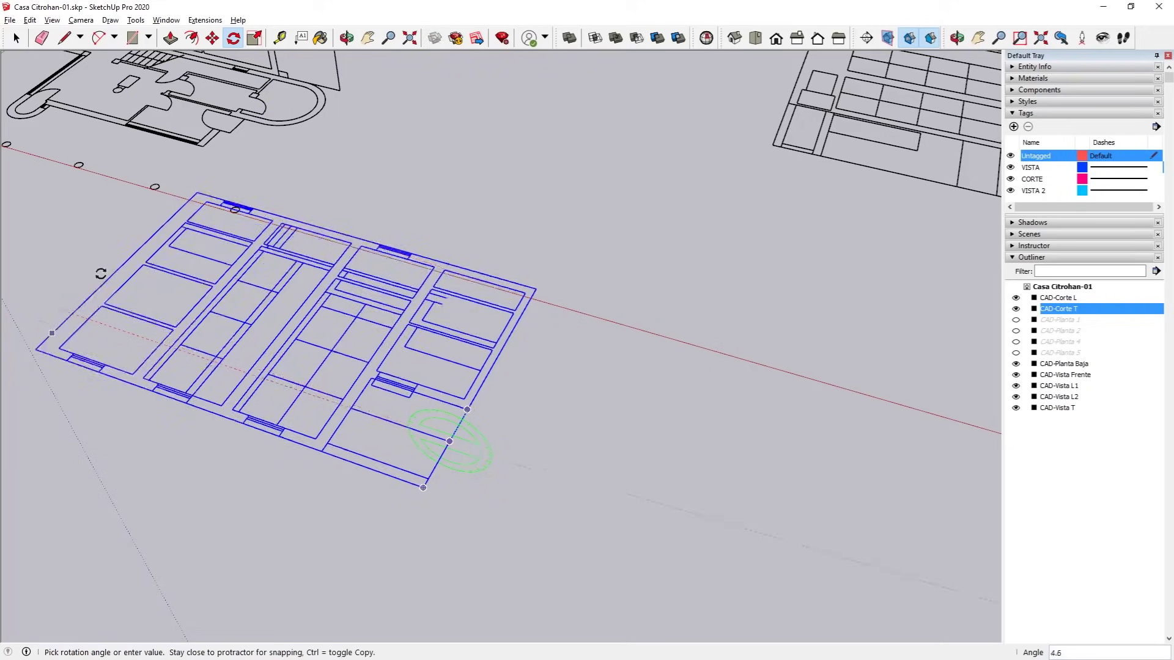
pyautogui.click(412, 221)
pyautogui.scroll(-5, 406, 222)
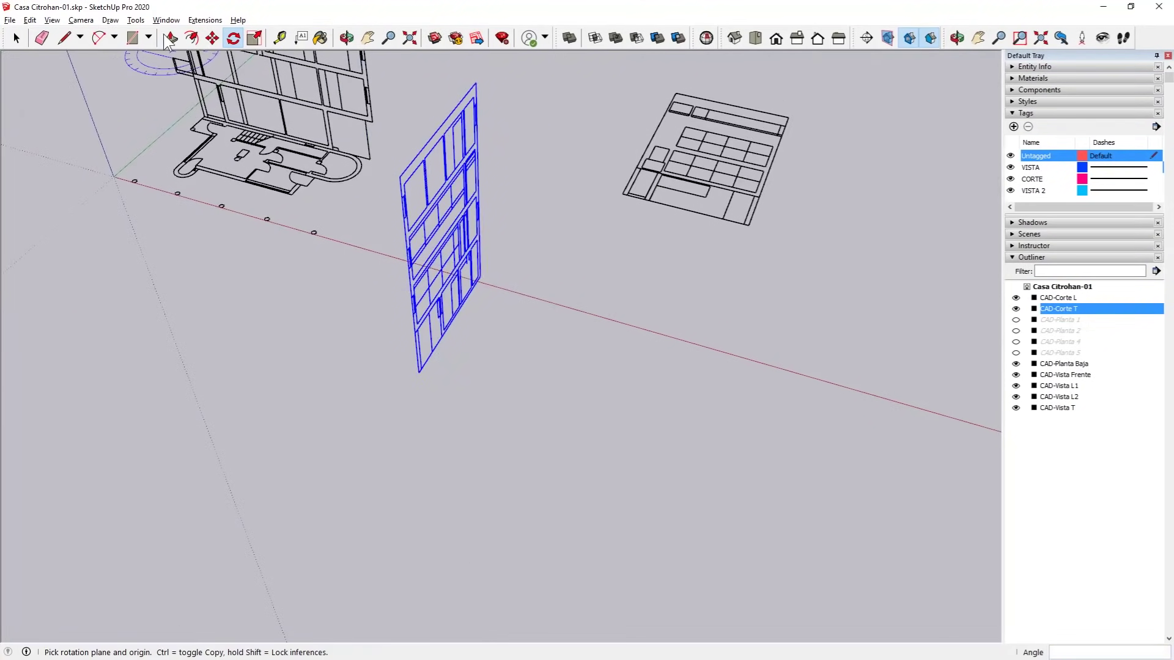
# Step: Move the upright CAD-Corte T into the building over the ground-floor plan
pyautogui.click(213, 38)
pyautogui.moveTo(173, 170); pyautogui.dragTo(515, 198, button='middle')
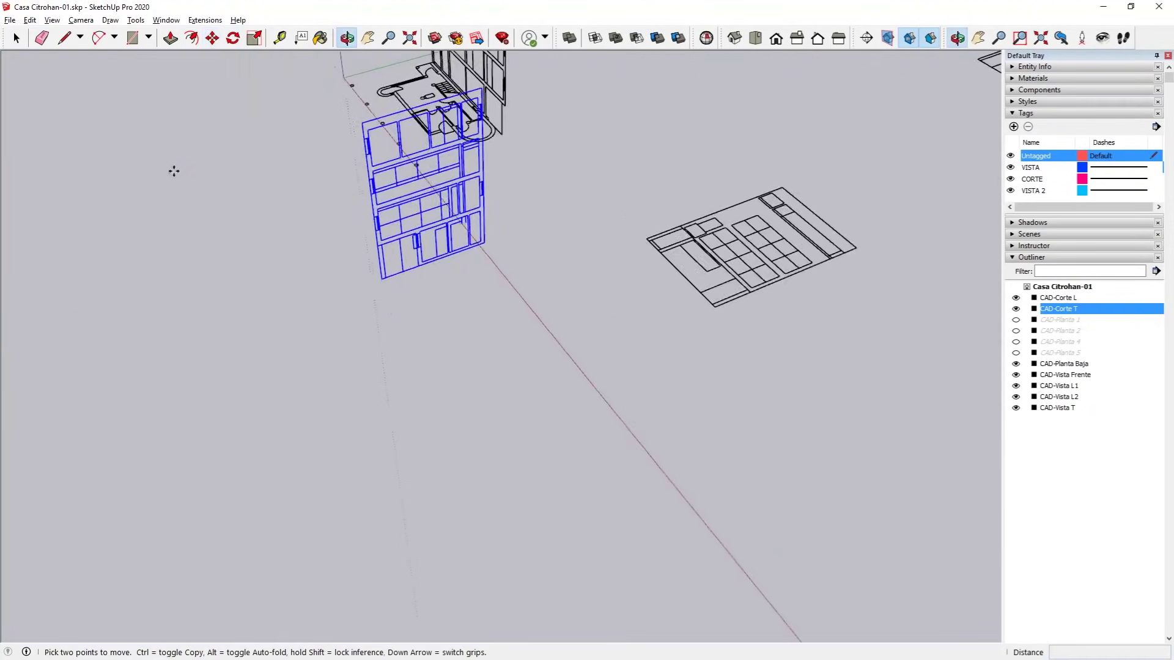
pyautogui.click(502, 248)
pyautogui.click(580, 132)
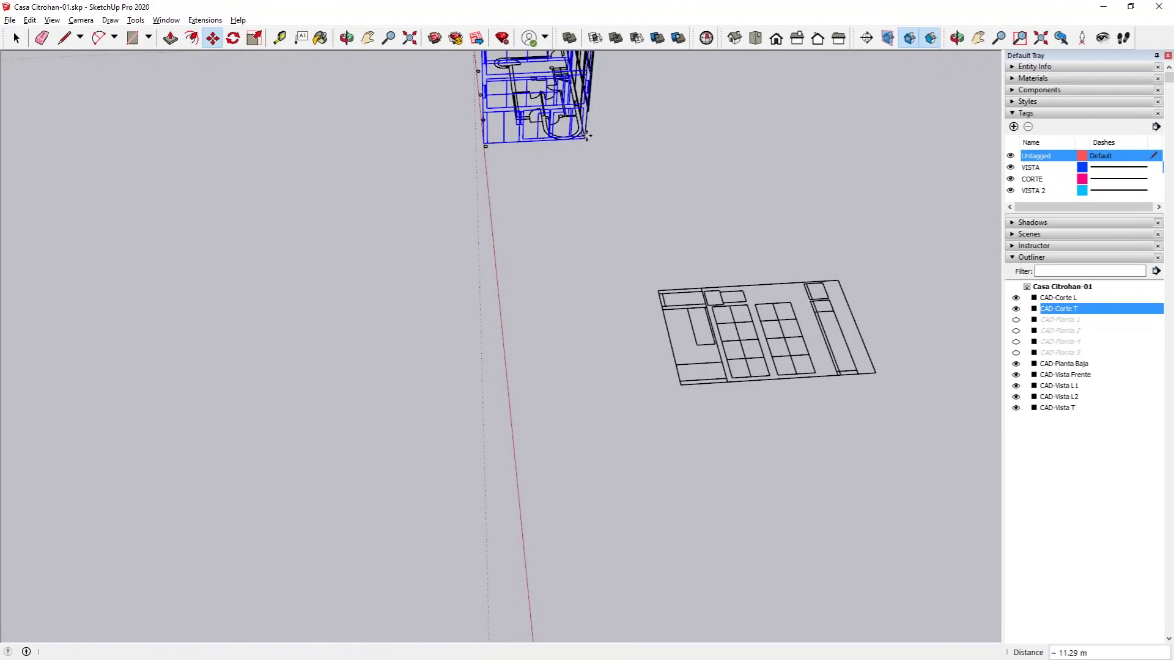
pyautogui.moveTo(580, 131); pyautogui.dragTo(569, 121, button='middle')
pyautogui.scroll(3, 448, 301)
pyautogui.moveTo(448, 301); pyautogui.dragTo(676, 301, button='middle')
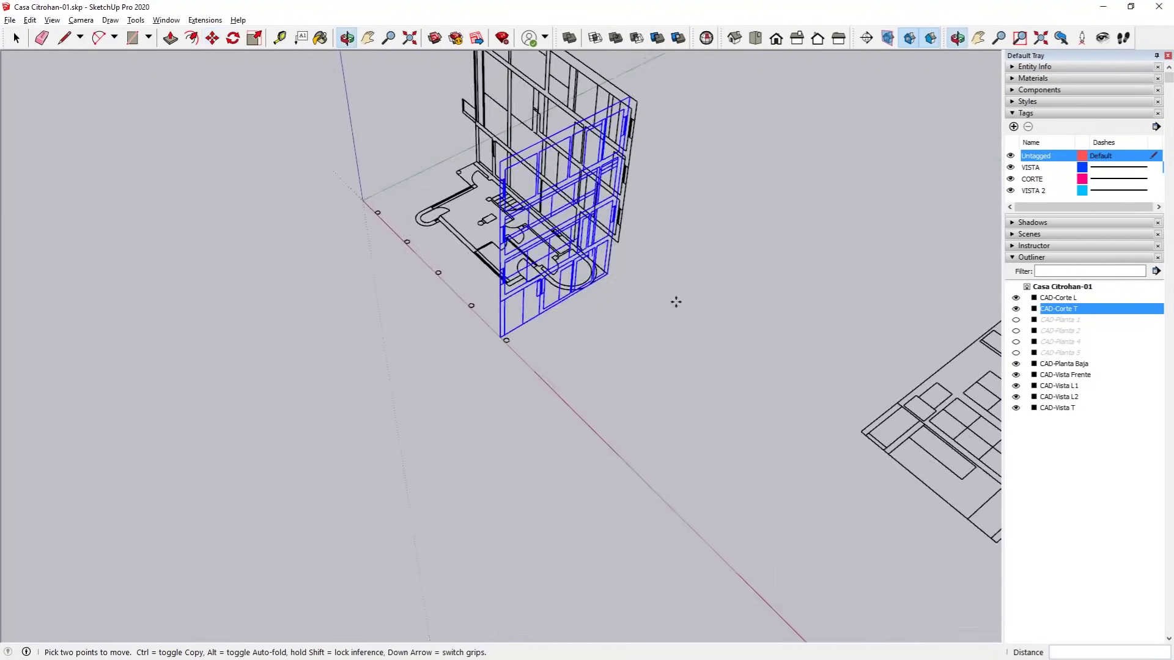
pyautogui.scroll(3, 390, 276)
pyautogui.click(506, 415)
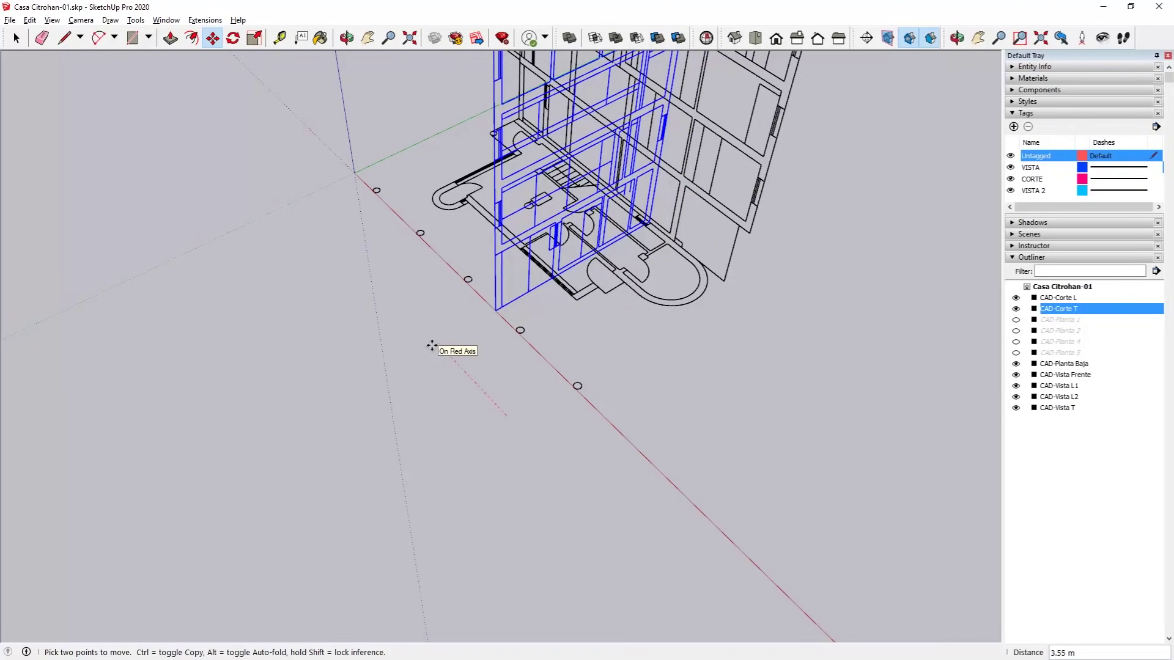
pyautogui.click(242, 201)
# Step: Shift the CAD-Corte L section to a new position by the building
pyautogui.click(16, 38)
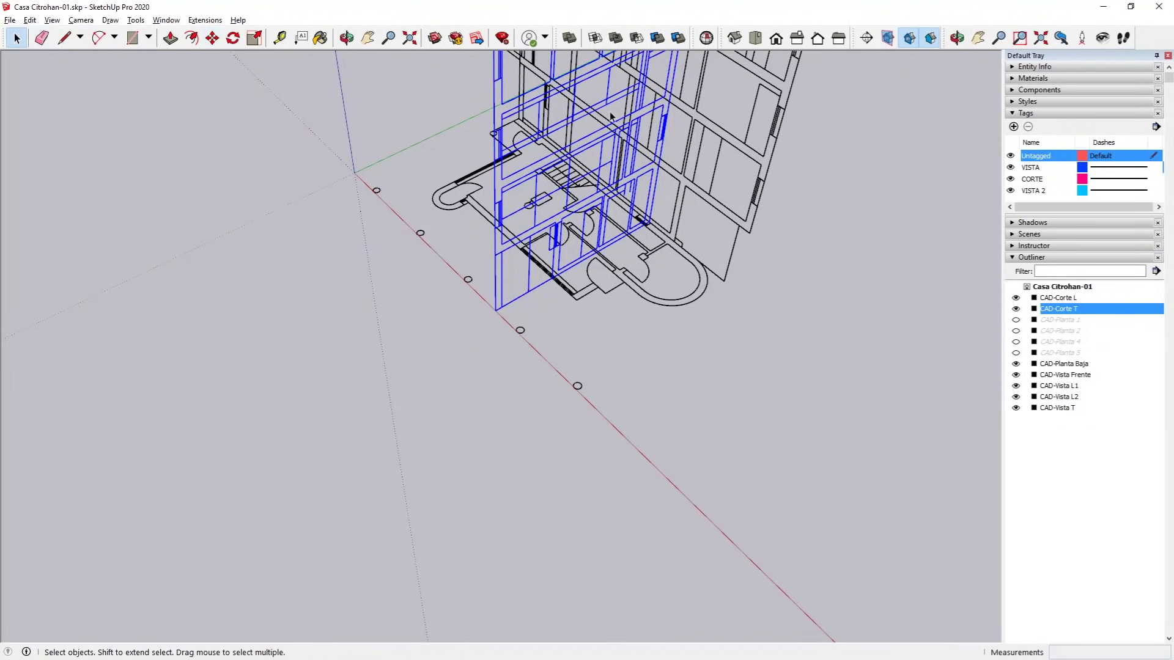
pyautogui.click(758, 160)
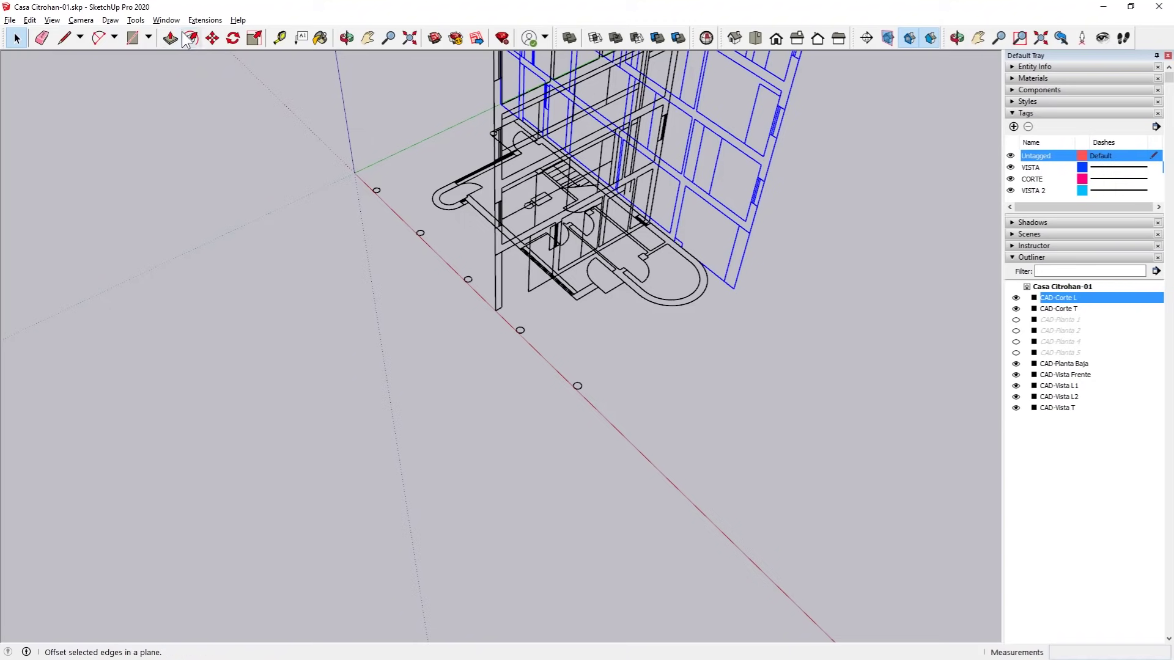
pyautogui.click(212, 38)
pyautogui.click(880, 258)
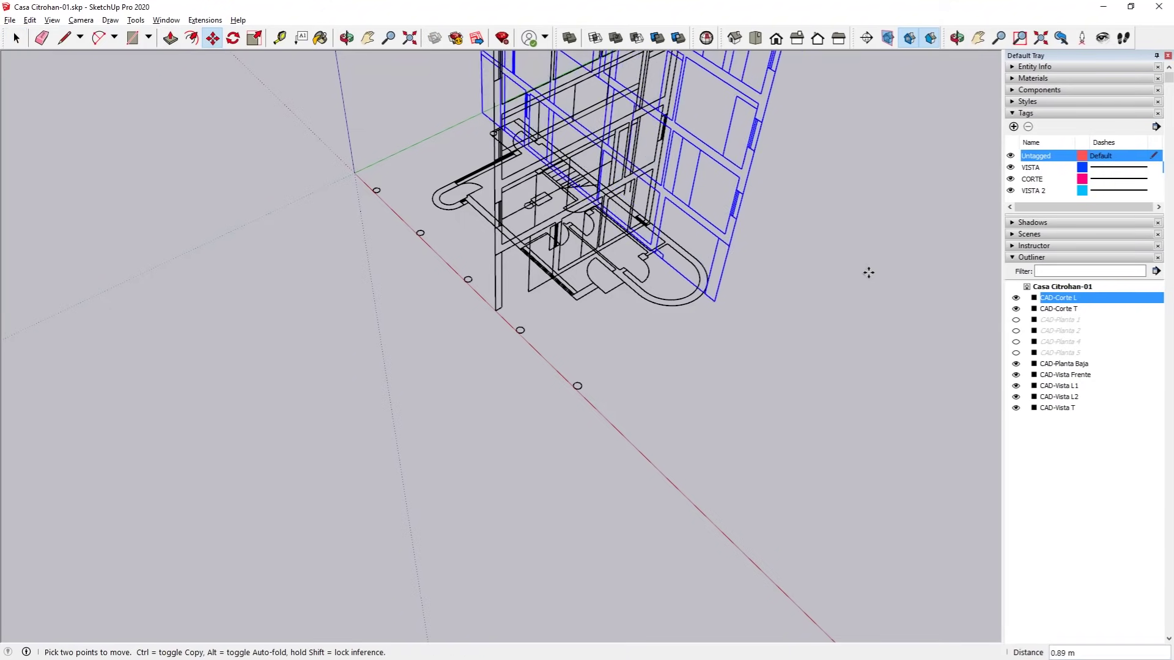
pyautogui.click(810, 312)
pyautogui.scroll(3, 666, 314)
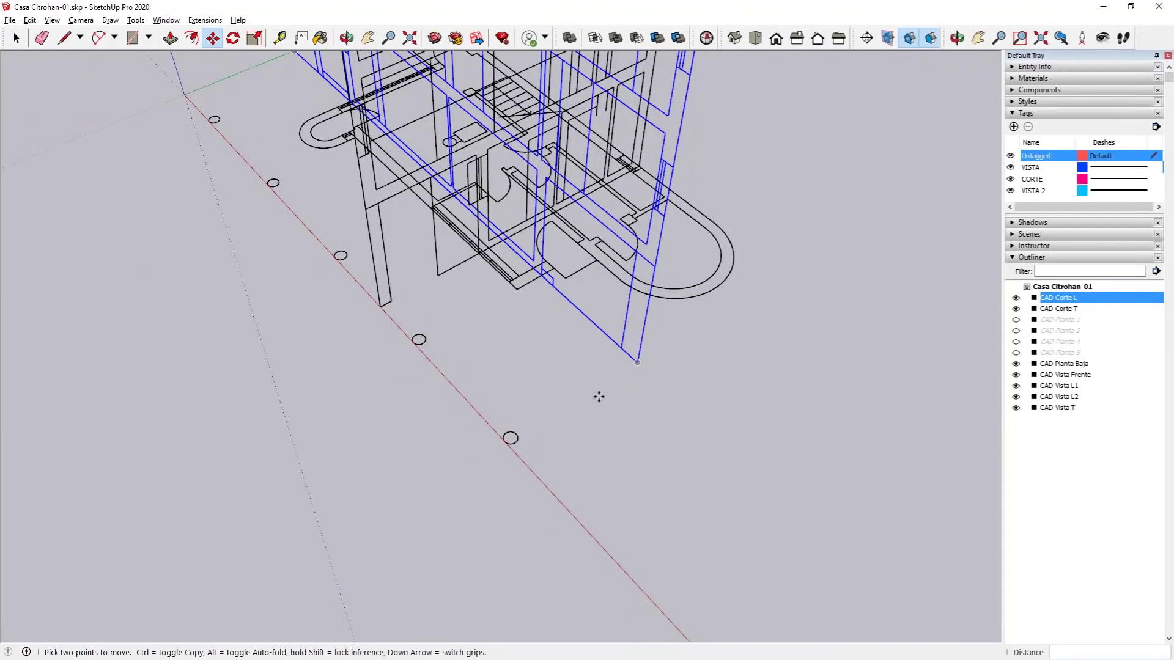
pyautogui.scroll(-3, 598, 396)
pyautogui.scroll(-3, 454, 328)
# Step: Rotate the CAD-Vista Frente elevation 90° to stand it upright
pyautogui.press('space')
pyautogui.click(697, 422)
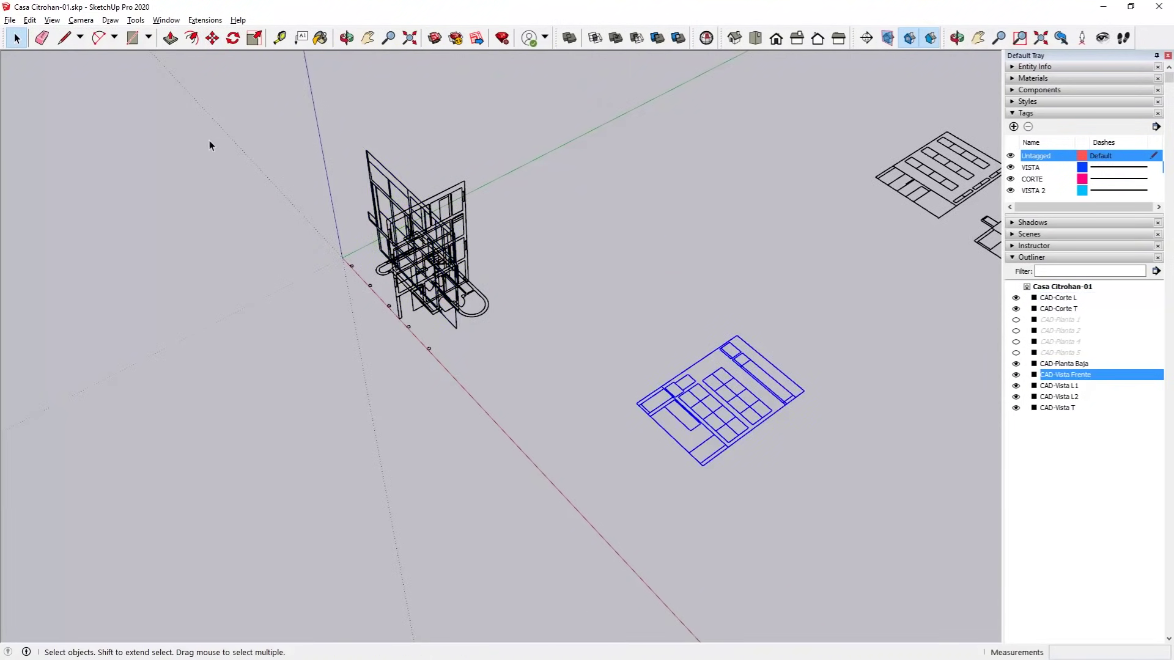
pyautogui.click(236, 41)
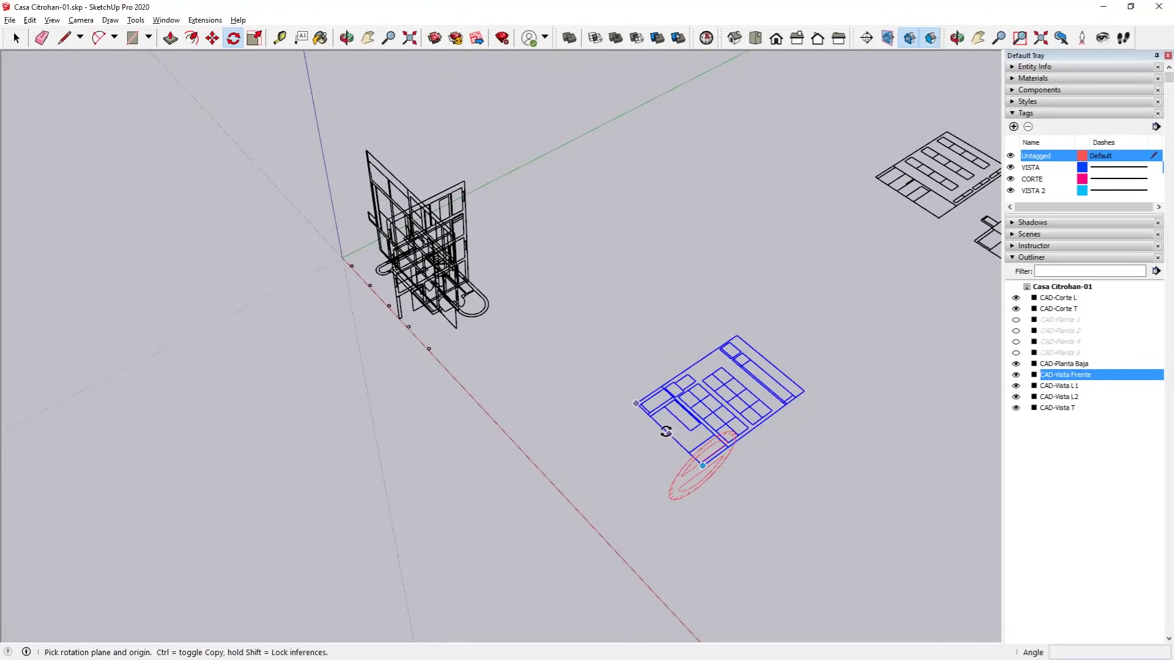
pyautogui.click(703, 476)
pyautogui.moveTo(726, 340)
pyautogui.mouseDown(button='middle')
pyautogui.moveTo(544, 233)
pyautogui.moveTo(453, 474)
pyautogui.mouseUp(button='middle')
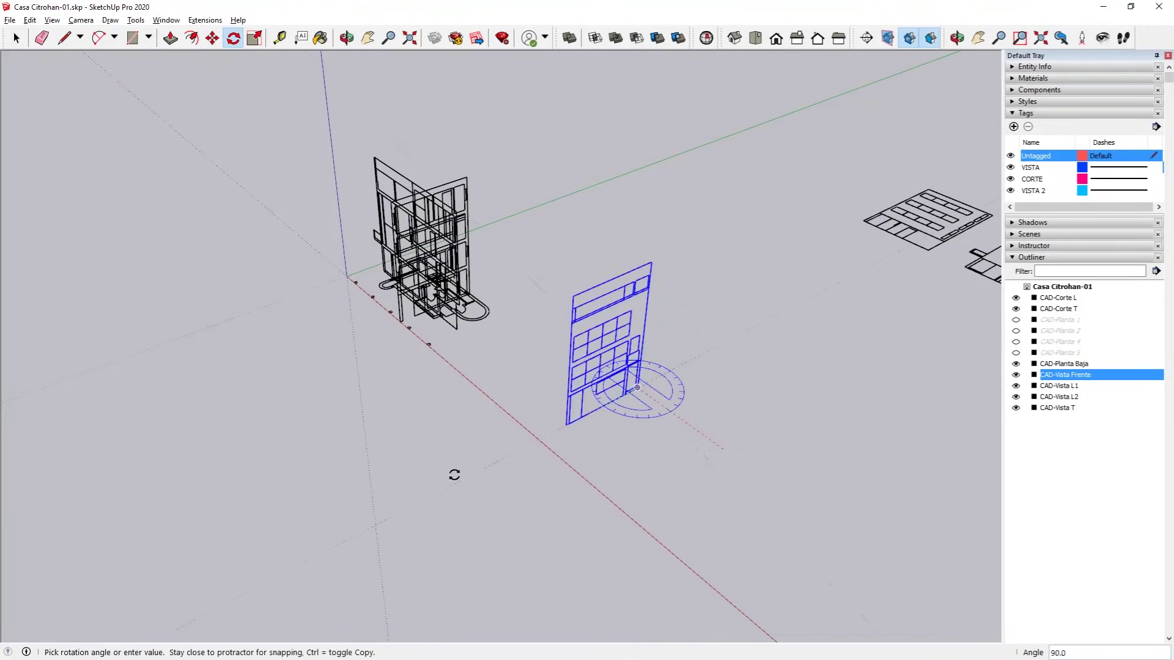
# Step: Move CAD-Vista Frente against the building's front
pyautogui.click(213, 38)
pyautogui.scroll(2, 659, 492)
pyautogui.scroll(3, 773, 424)
pyautogui.moveTo(773, 424); pyautogui.dragTo(273, 234)
pyautogui.scroll(3, 263, 459)
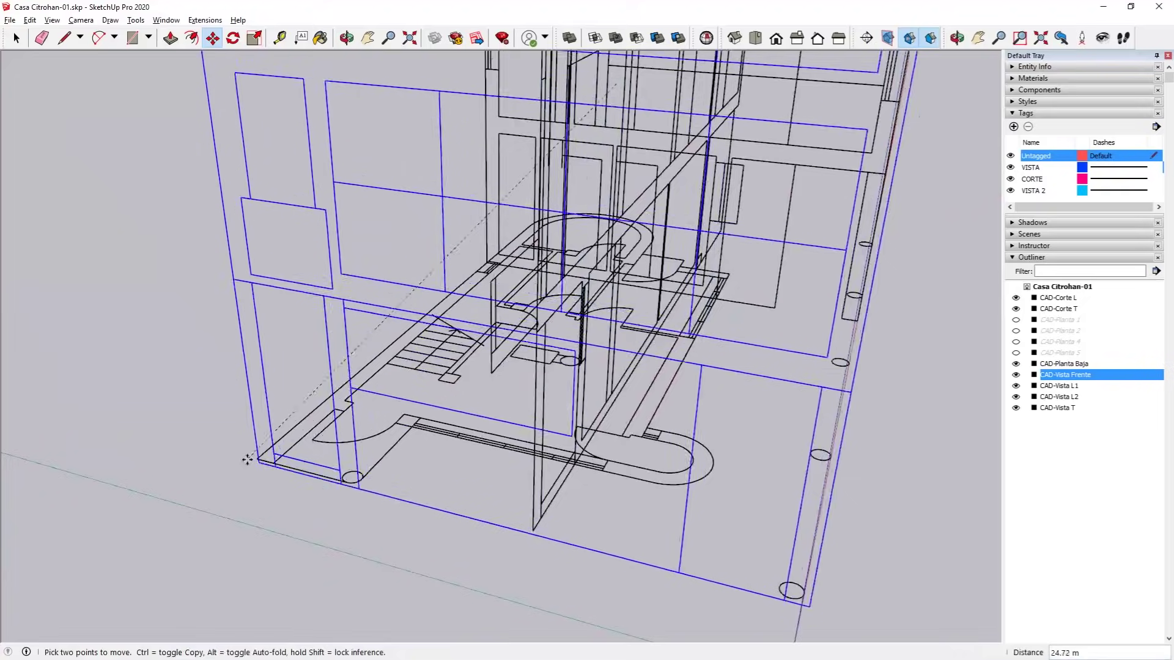
pyautogui.moveTo(187, 533); pyautogui.dragTo(156, 574)
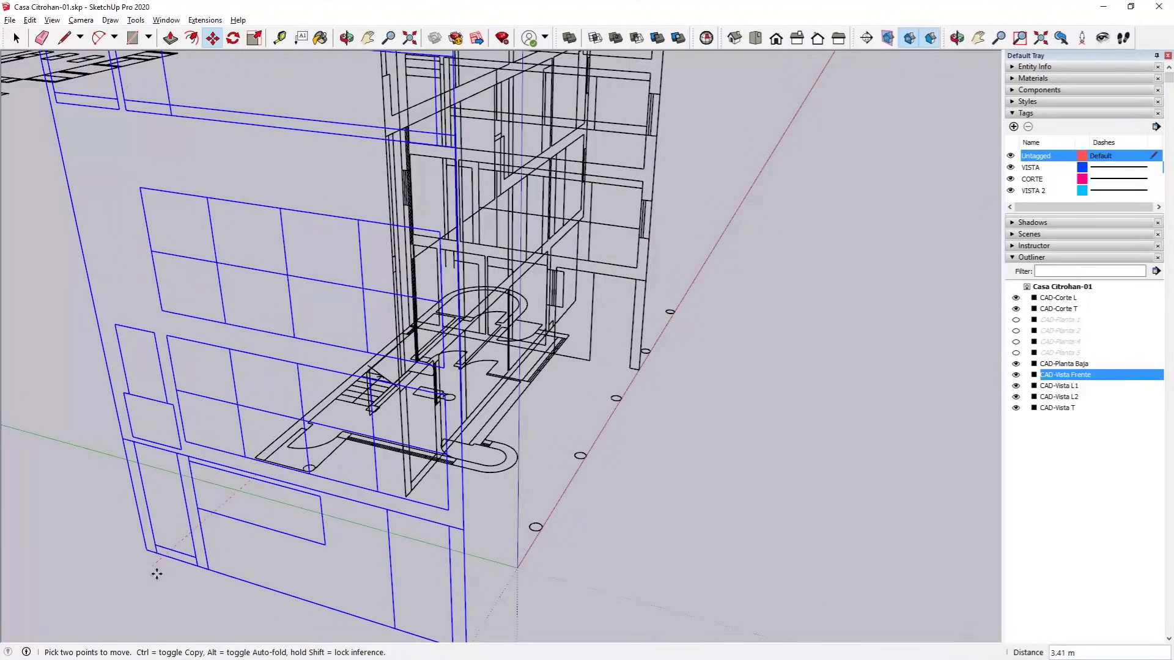
pyautogui.scroll(-3, 184, 473)
pyautogui.moveTo(183, 473); pyautogui.dragTo(126, 420, button='middle')
pyautogui.scroll(-3, 626, 438)
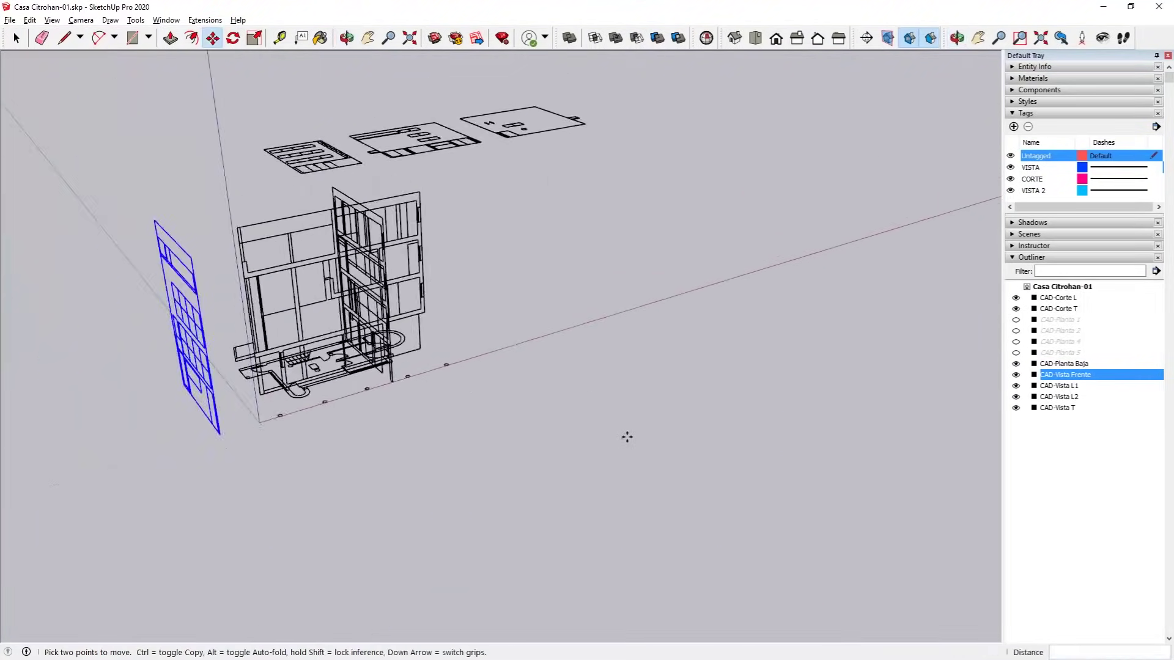
pyautogui.press('space')
pyautogui.click(366, 199)
# Step: Rotate the CAD-Vista T elevation 90° upright and move it into place against the building
pyautogui.press('m')
pyautogui.scroll(5, 465, 294)
pyautogui.click(233, 38)
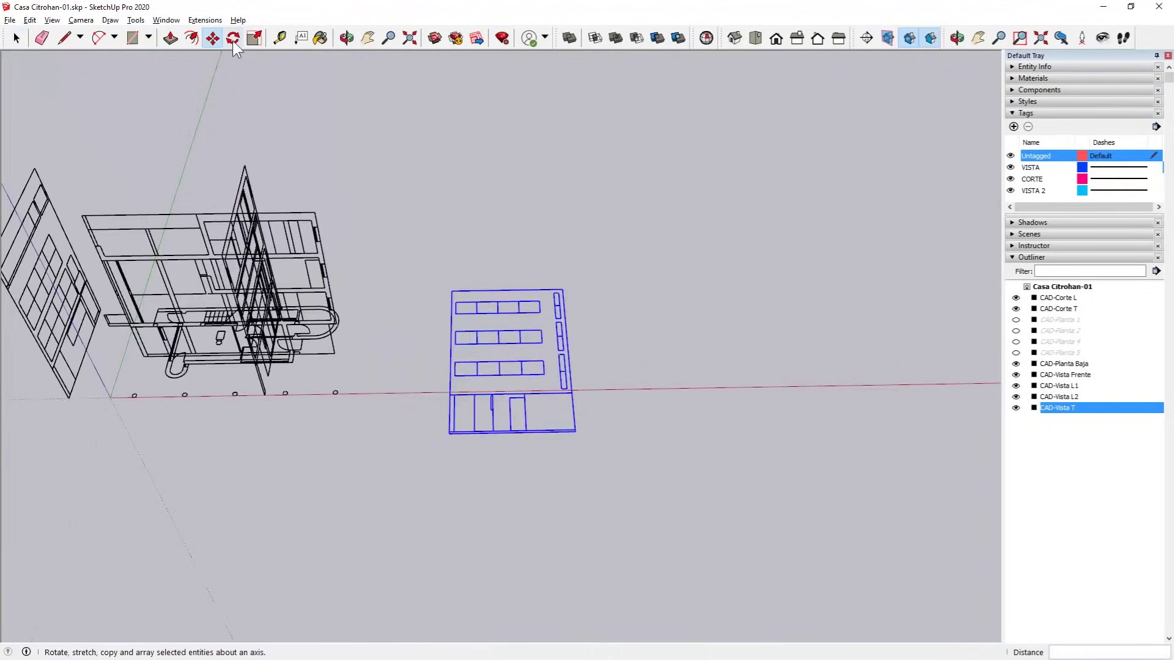
pyautogui.click(569, 446)
pyautogui.moveTo(555, 258); pyautogui.dragTo(289, 388, button='middle')
pyautogui.click(485, 483)
pyautogui.click(407, 368)
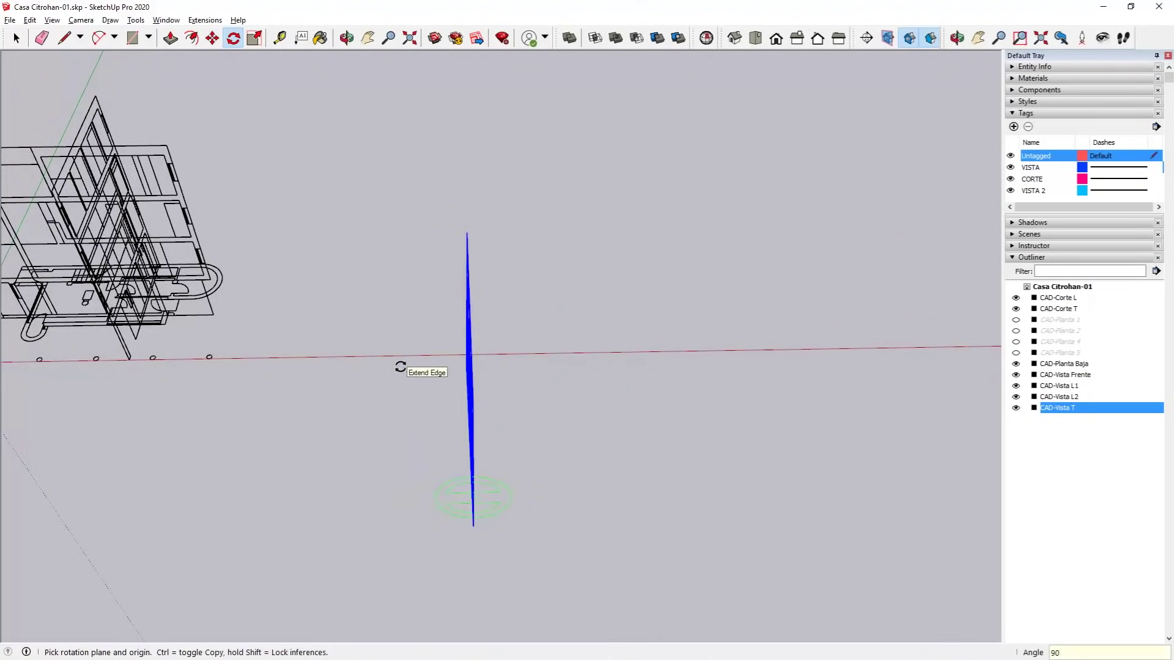
pyautogui.moveTo(406, 368); pyautogui.dragTo(244, 302, button='middle')
pyautogui.press('m')
pyautogui.click(421, 251)
pyautogui.scroll(2, 367, 257)
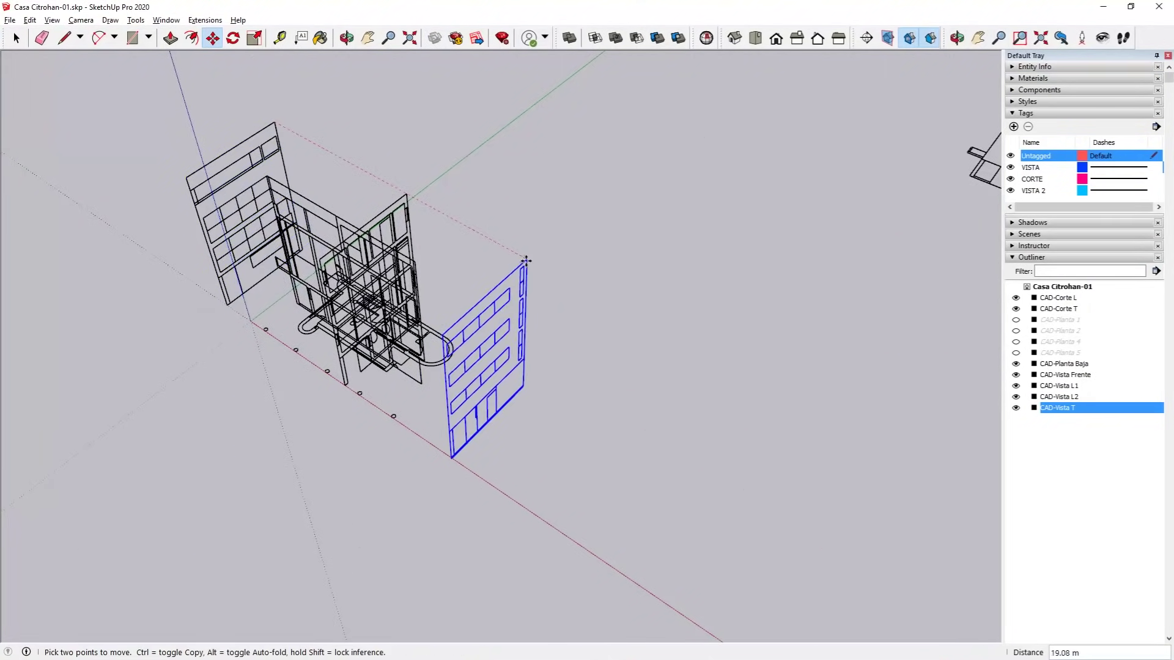
# Step: Stand the CAD-Vista L1 elevation upright about the red axis and place it beside the building
pyautogui.click(16, 38)
pyautogui.scroll(-3, 489, 305)
pyautogui.click(734, 233)
pyautogui.press('m')
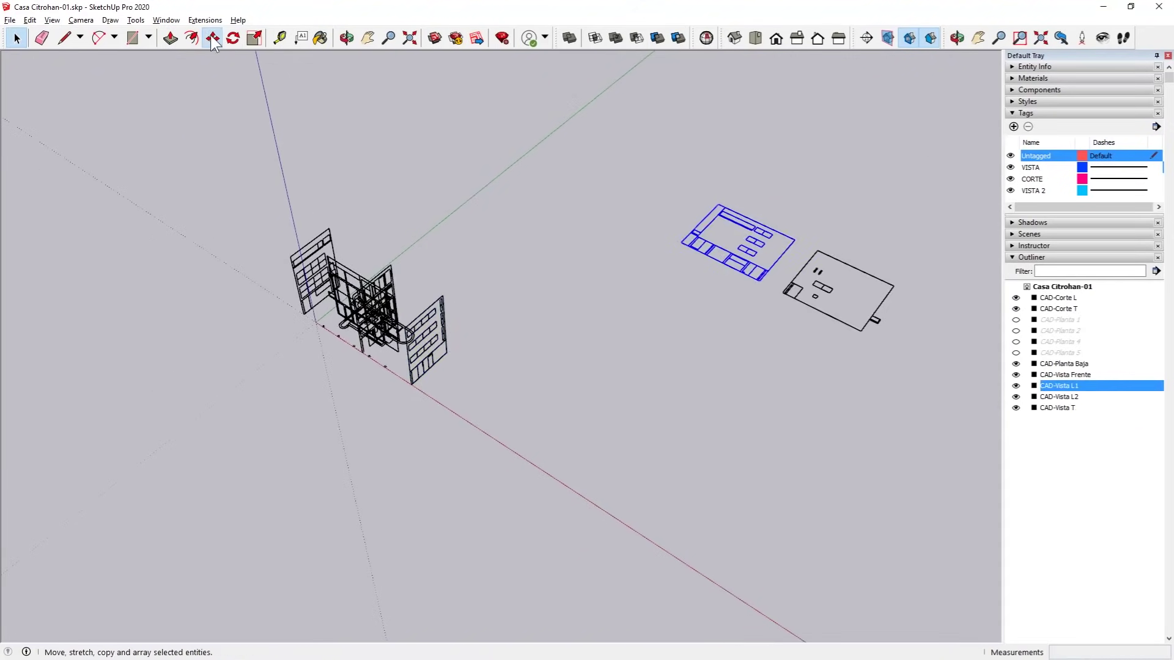
pyautogui.moveTo(734, 232); pyautogui.dragTo(287, 379)
pyautogui.press('q')
pyautogui.click(236, 411)
pyautogui.click(58, 259)
pyautogui.click(314, 66)
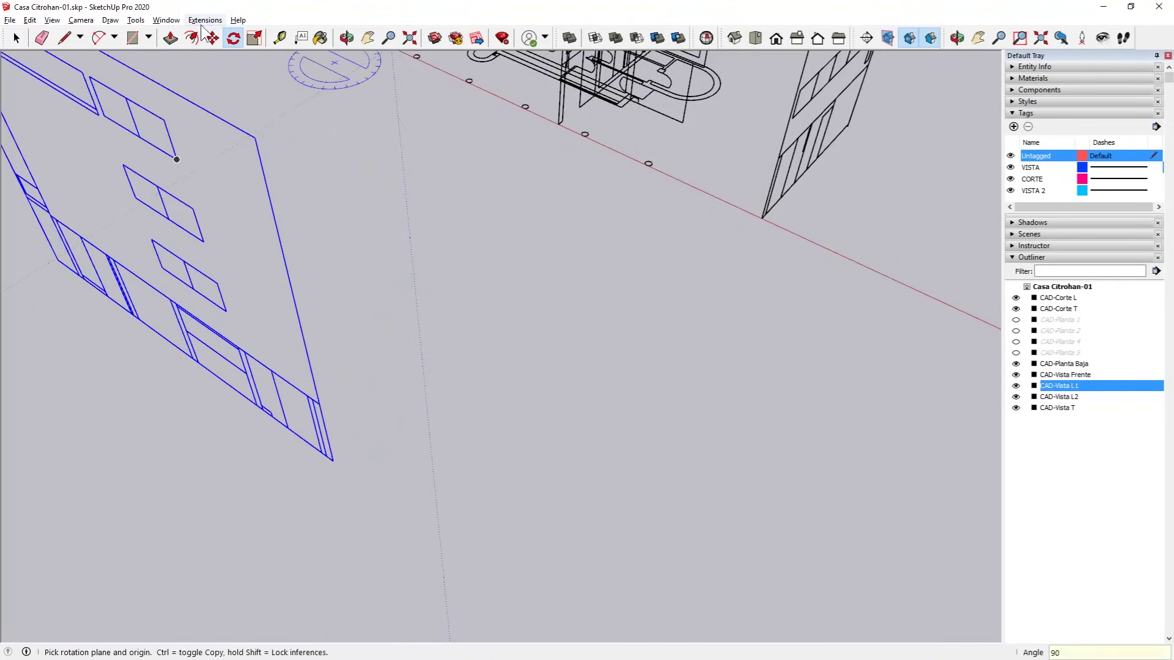
pyautogui.press('m')
pyautogui.click(564, 155)
pyautogui.moveTo(564, 155); pyautogui.dragTo(40, 145, button='middle')
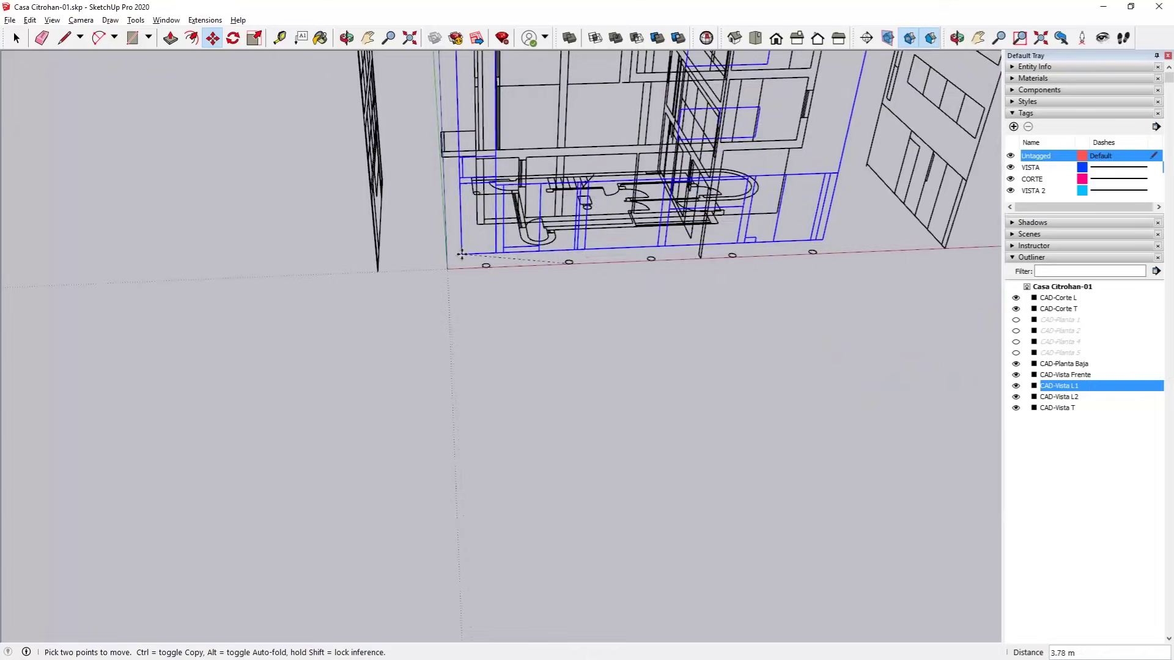
# Step: Rotate the CAD-Vista L2 elevation 180° so it stands upright
pyautogui.press('space')
pyautogui.scroll(-5, 40, 144)
pyautogui.click(1059, 396)
pyautogui.scroll(5, 241, 91)
pyautogui.press('m')
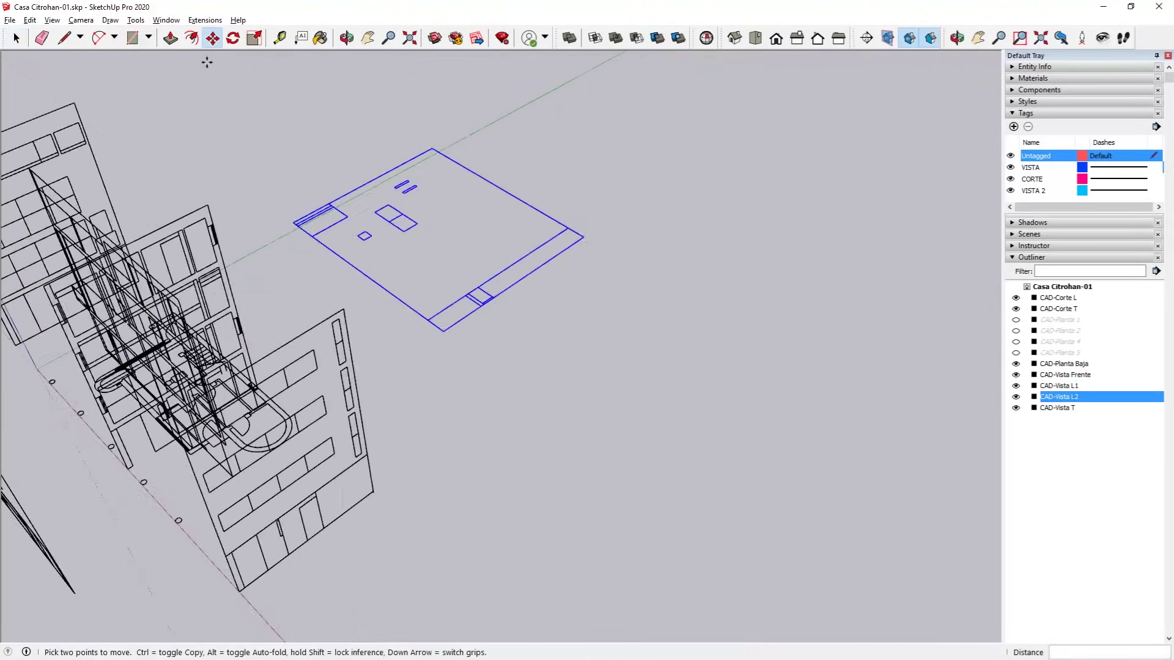
pyautogui.press('q')
pyautogui.click(501, 213)
pyautogui.click(186, 118)
pyautogui.moveTo(185, 118); pyautogui.dragTo(786, 342, button='middle')
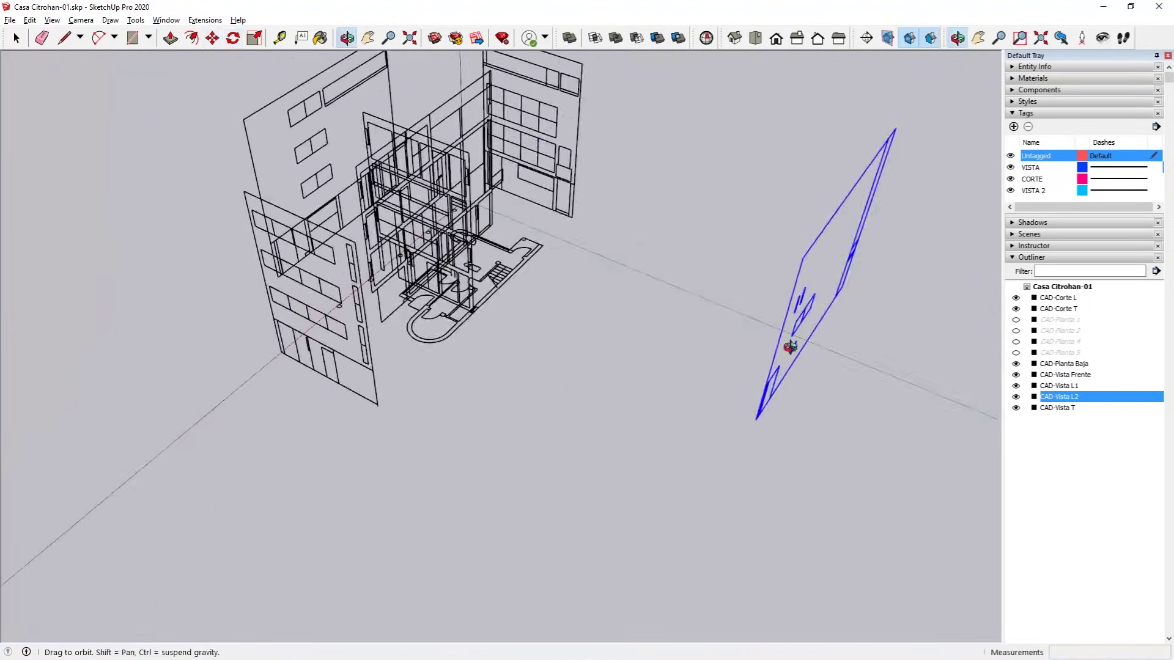
# Step: Move the CAD-Vista L2 elevation against the building, then deselect it
pyautogui.press('m')
pyautogui.click(786, 343)
pyautogui.click(530, 327)
pyautogui.moveTo(563, 333)
pyautogui.mouseDown(button='middle')
pyautogui.moveTo(804, 259)
pyautogui.moveTo(767, 294)
pyautogui.moveTo(817, 345)
pyautogui.mouseUp(button='middle')
pyautogui.press('space')
pyautogui.click(767, 294)
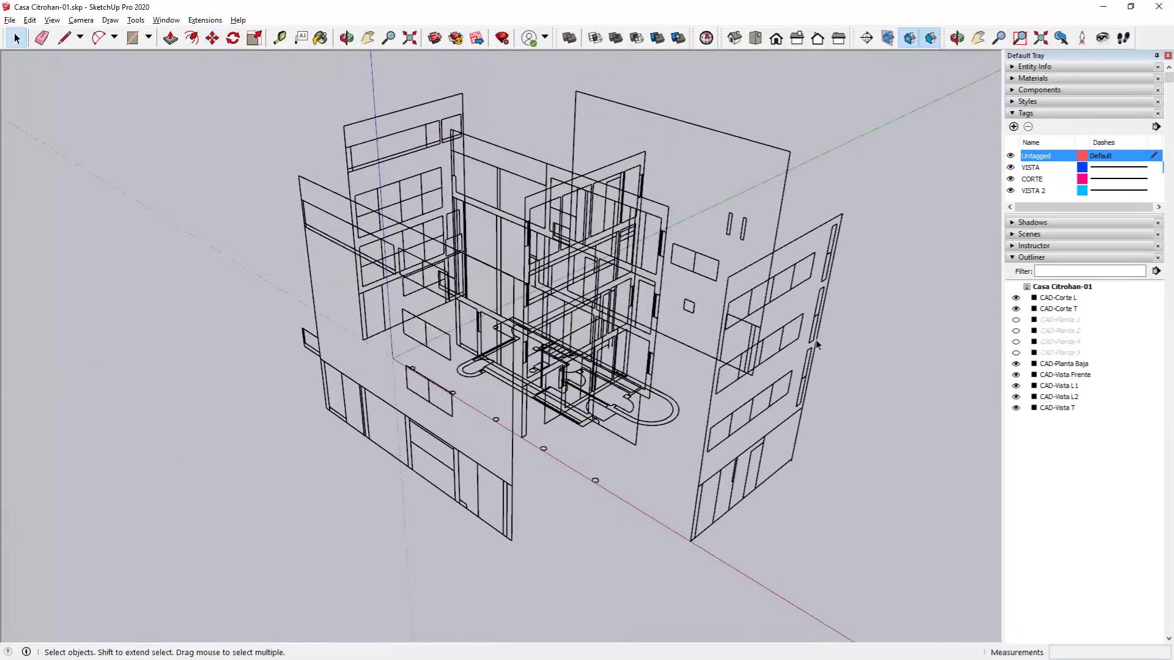
# Step: Unhide CAD-Planta 5, 4, 2 and 1 in the Outliner and orbit to inspect the stacked floors
pyautogui.click(1015, 352)
pyautogui.click(1015, 331)
pyautogui.click(1015, 320)
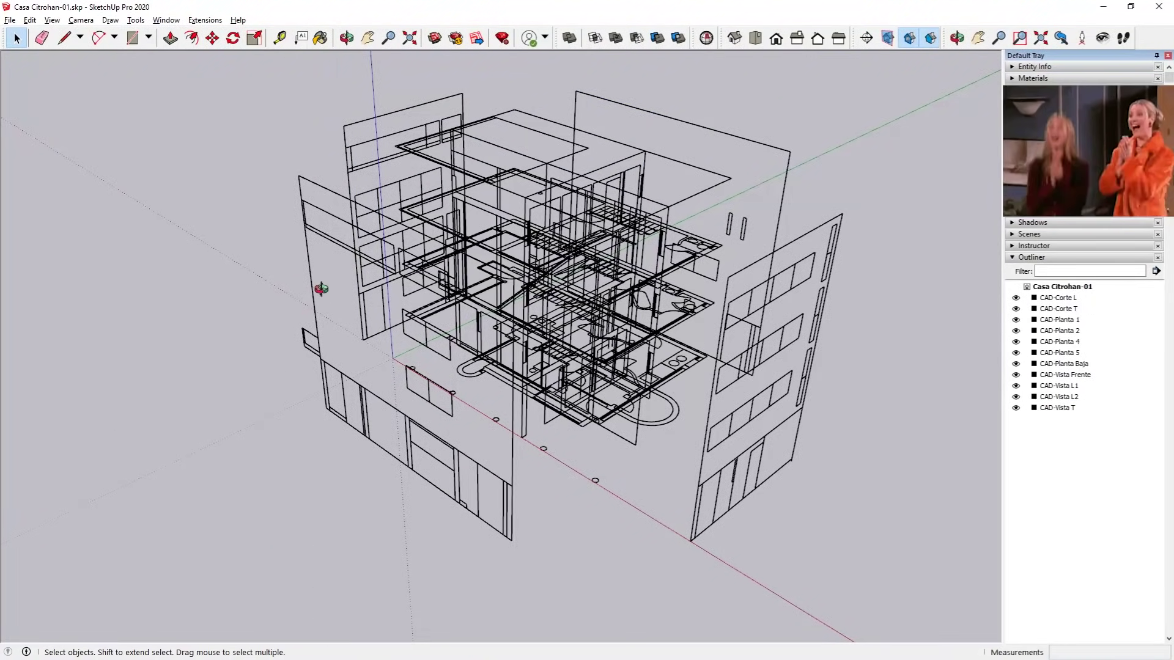
pyautogui.moveTo(321, 288)
pyautogui.mouseDown(button='middle')
pyautogui.moveTo(747, 288)
pyautogui.moveTo(437, 235)
pyautogui.moveTo(391, 289)
pyautogui.mouseUp(button='middle')
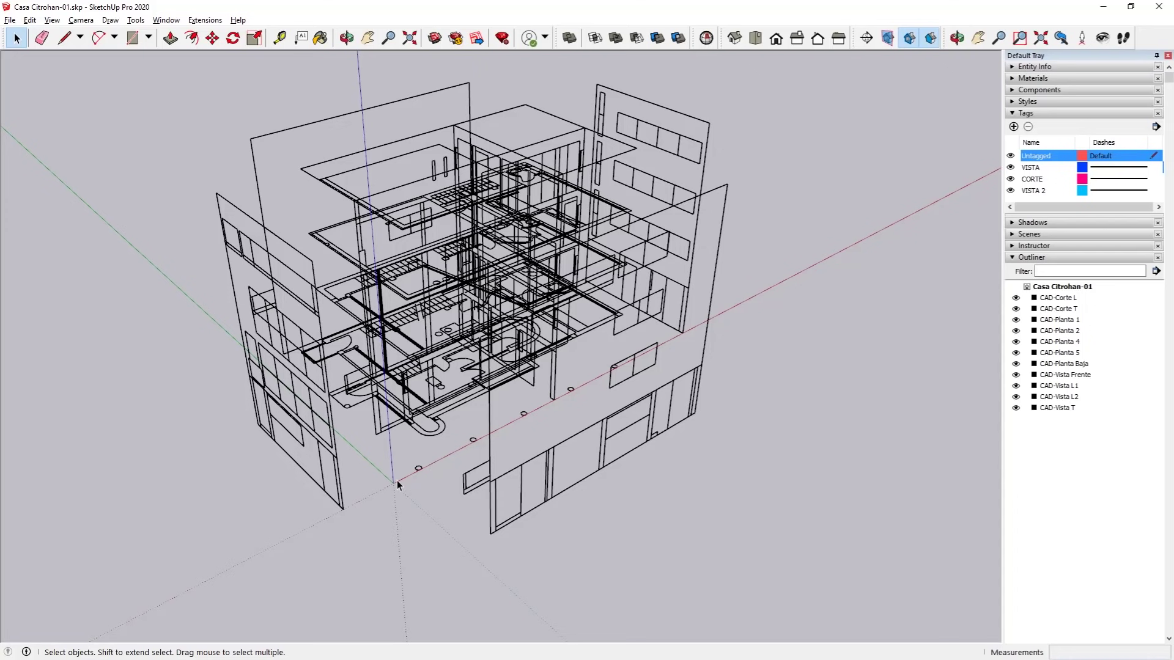
# Step: Hide every drawing from CAD-Corte L to CAD-Vista T except CAD-Planta Baja
pyautogui.click(1061, 299)
pyautogui.keyDown('shift'); pyautogui.click(1051, 408); pyautogui.keyUp('shift')
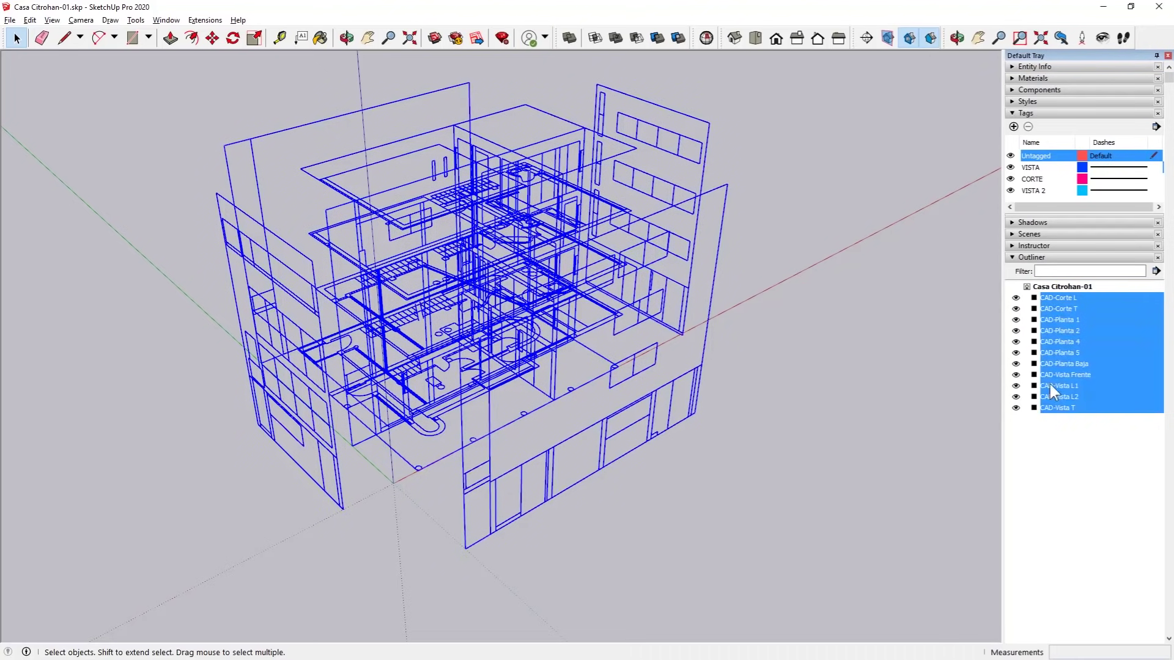
pyautogui.keyDown('ctrl'); pyautogui.click(1055, 362); pyautogui.keyUp('ctrl')
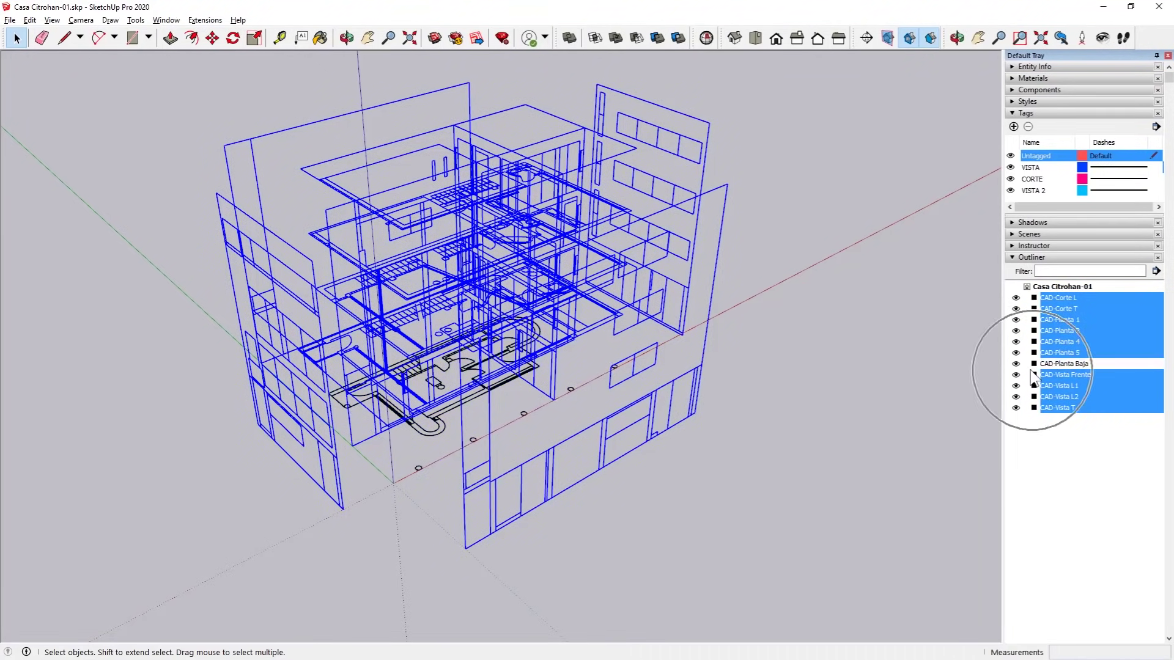
pyautogui.rightClick(1056, 356)
pyautogui.click(1094, 387)
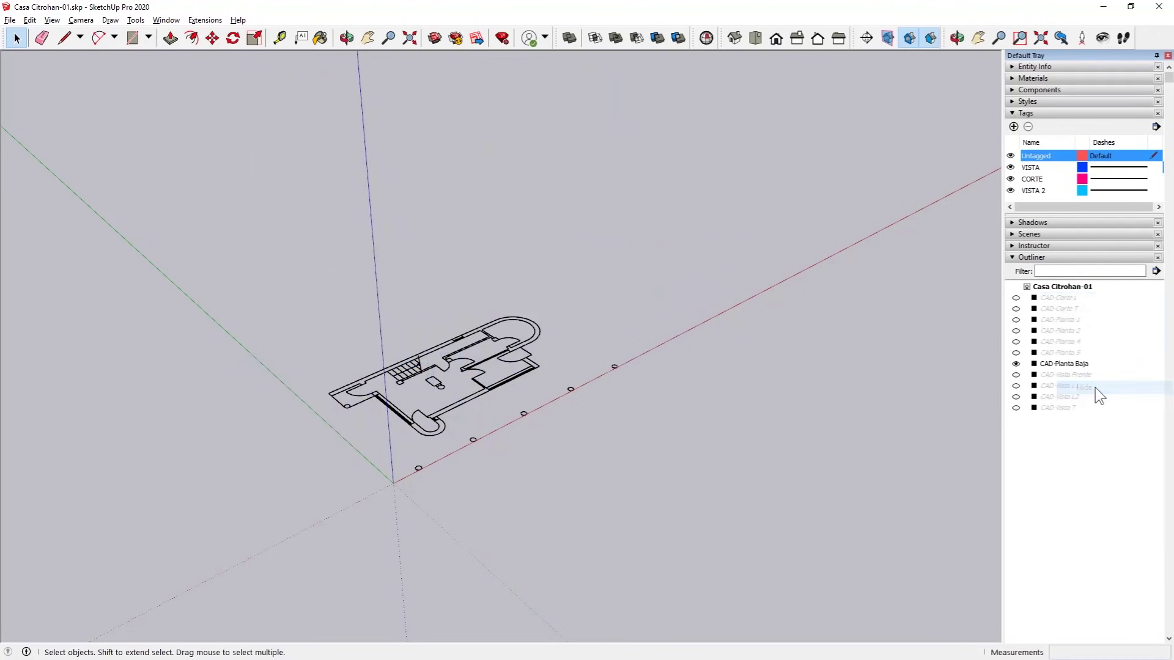
# Step: Turn off the VISTA 2 tag and unhide the CAD-Corte L section above the plan
pyautogui.scroll(2, 485, 393)
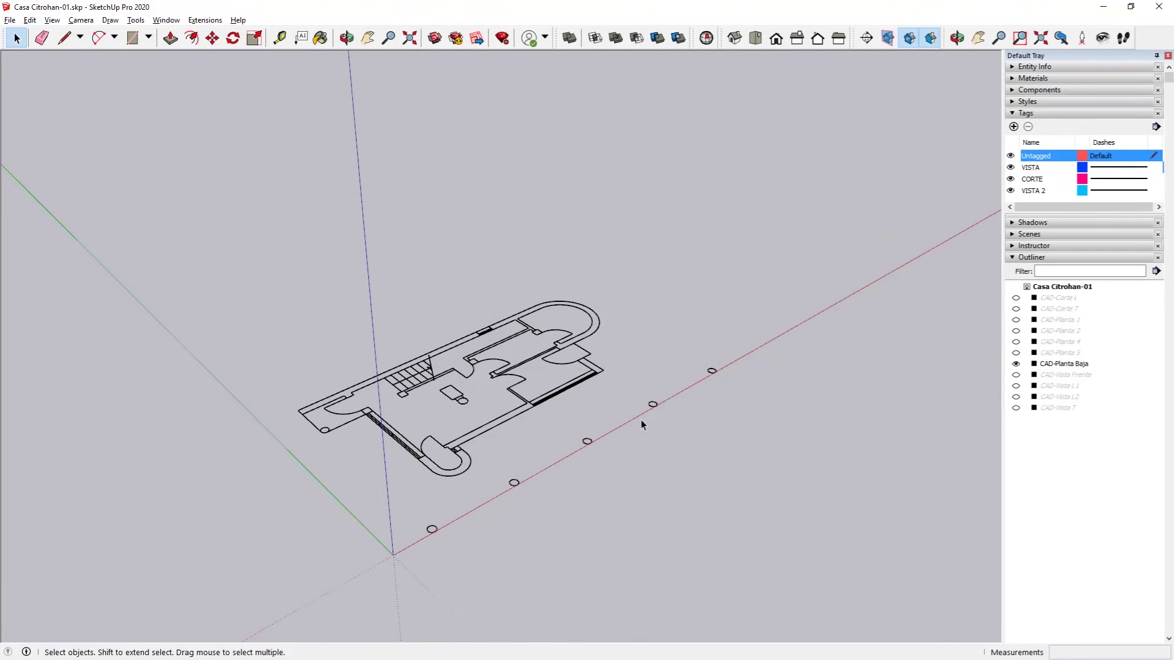
pyautogui.click(1010, 191)
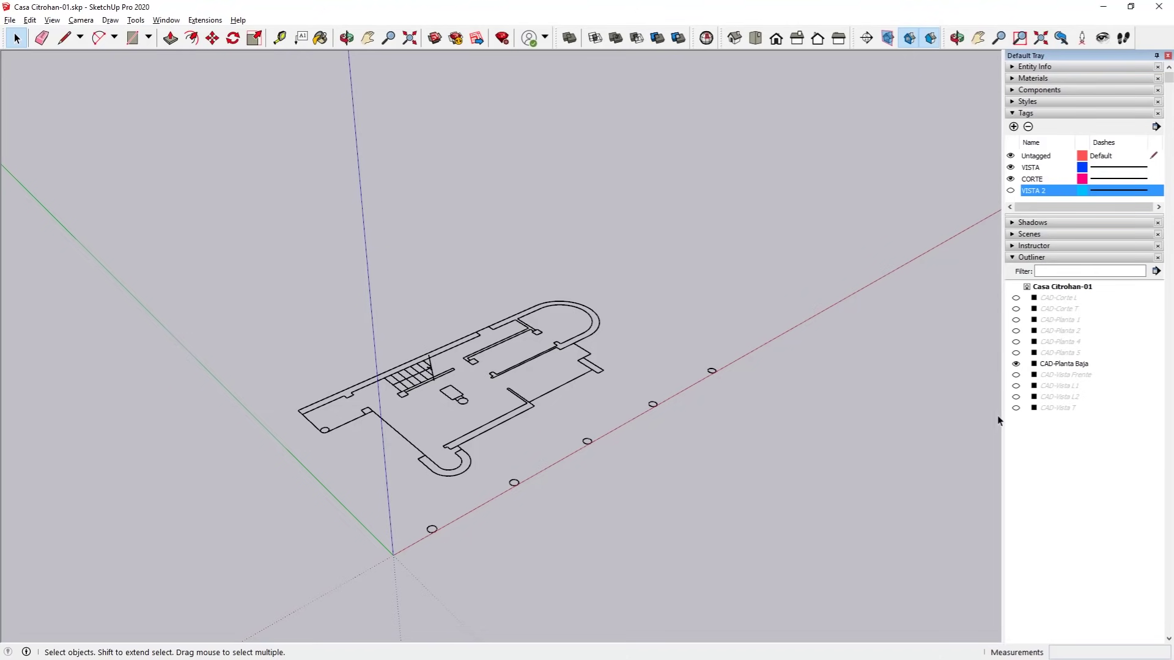
pyautogui.click(1015, 297)
pyautogui.moveTo(801, 346); pyautogui.dragTo(373, 461, button='middle')
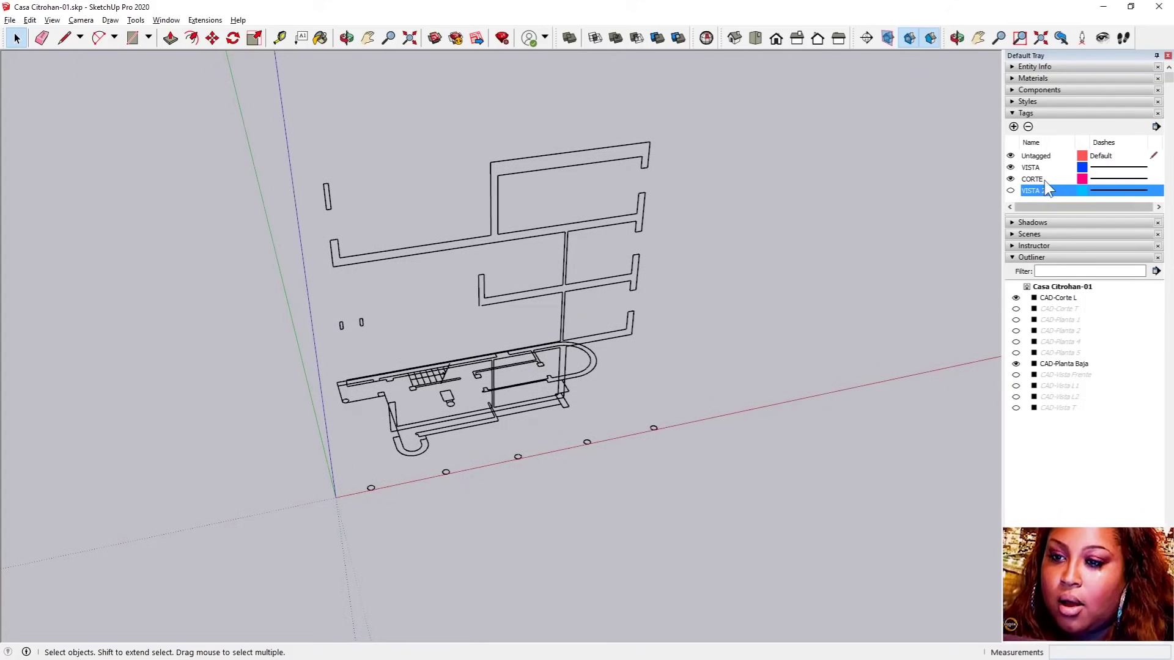
pyautogui.click(1011, 190)
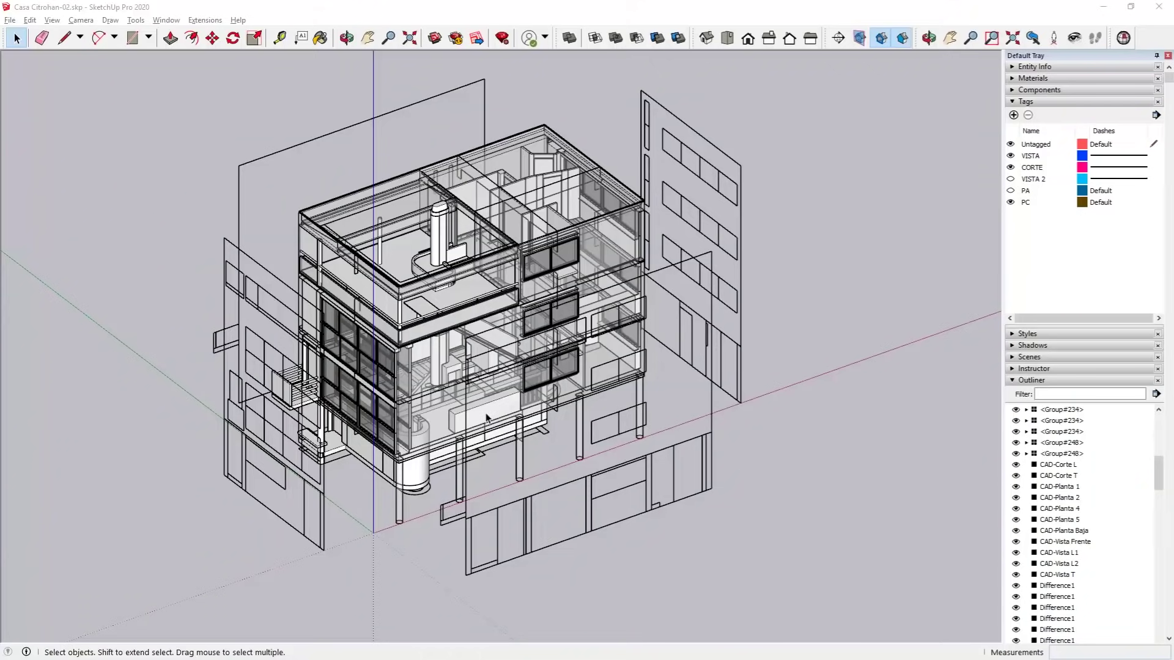
pyautogui.moveTo(486, 417); pyautogui.dragTo(476, 429, button='middle')
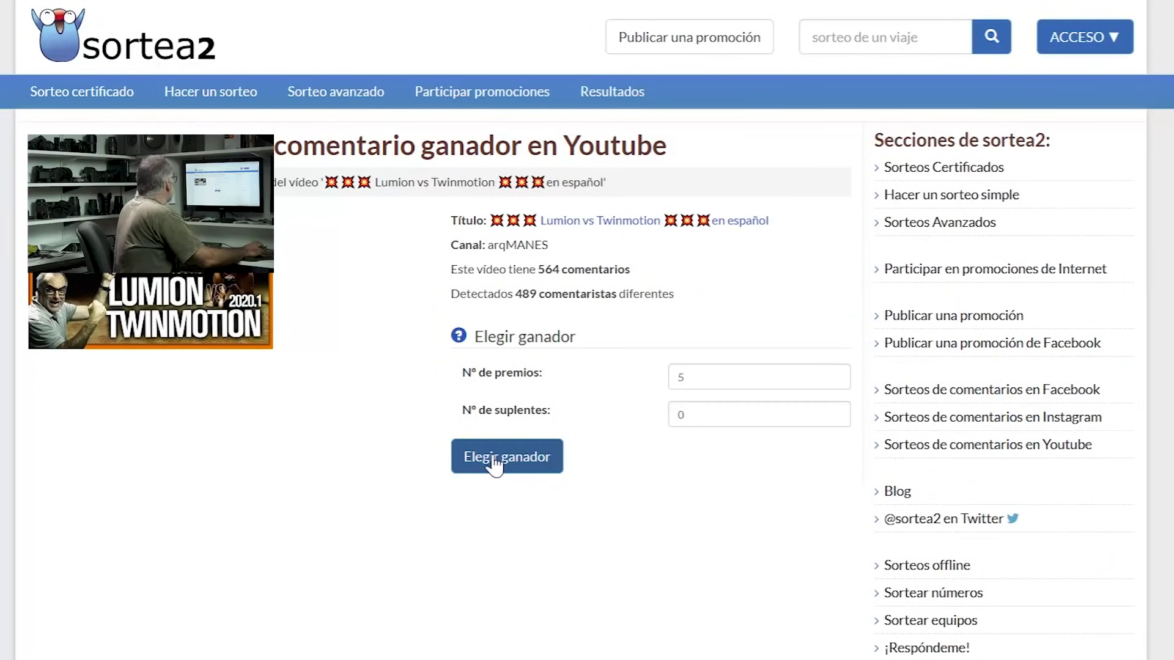
# Step: Run the 'Elegir ganador' draw and scroll down to the Resultados del sorteo winners
pyautogui.click(493, 463)
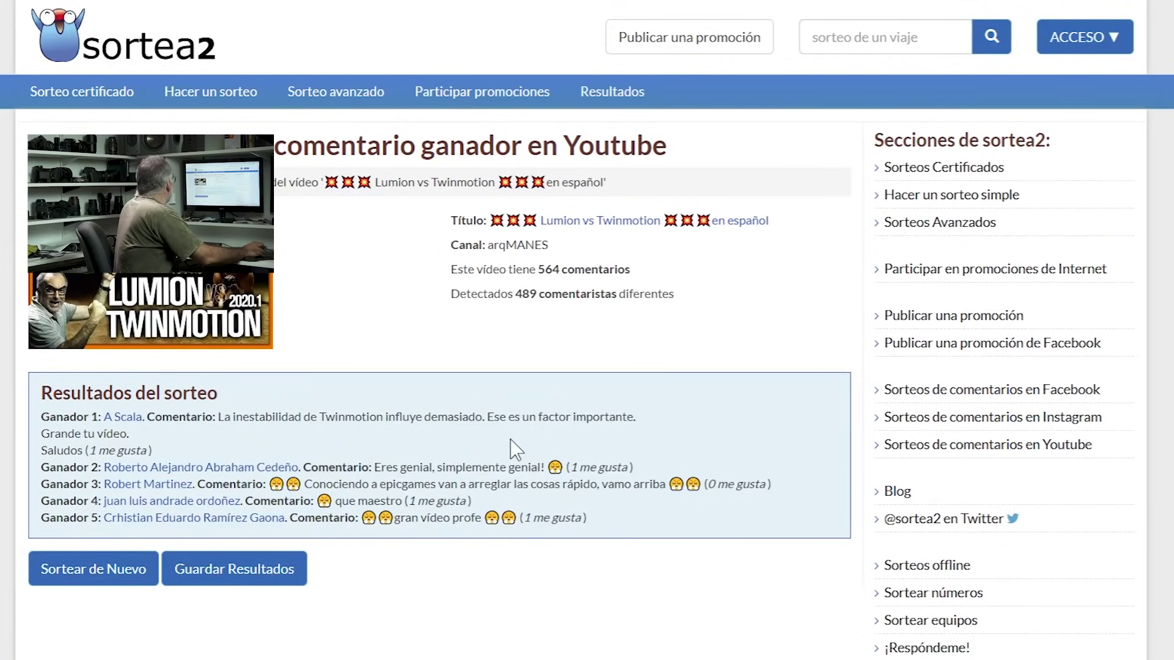
pyautogui.scroll(-1, 549, 441)
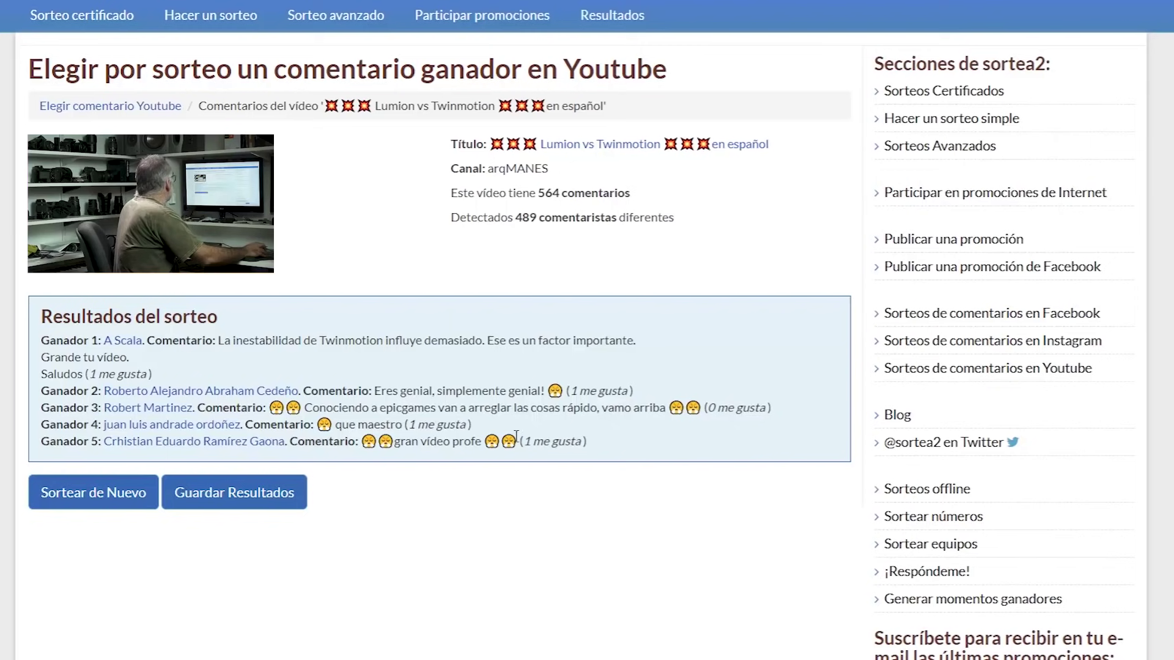